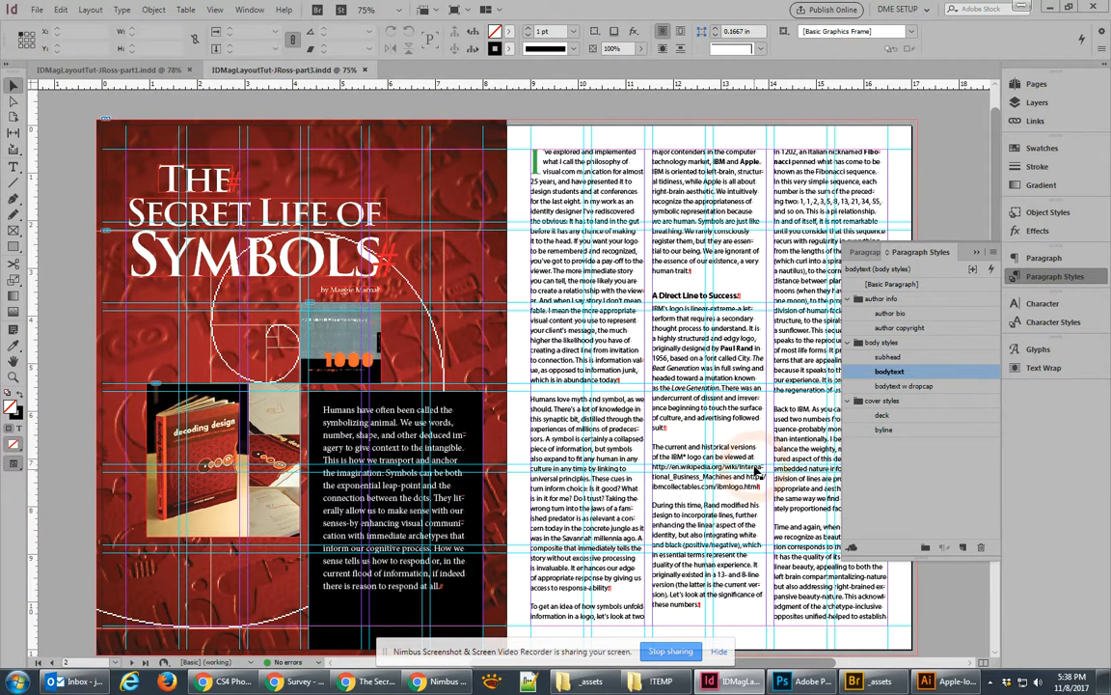
# Create a new layer and move the three-column body text frame facing the red cover page onto it
pyautogui.click(1033, 102)
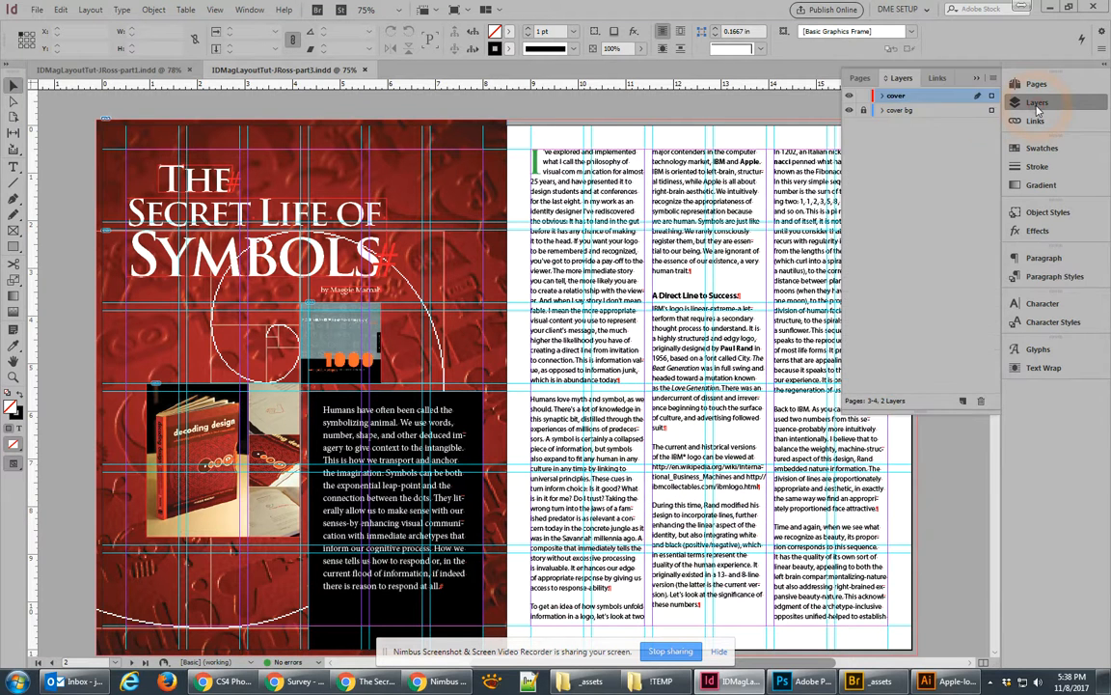
pyautogui.click(633, 264)
pyautogui.click(905, 337)
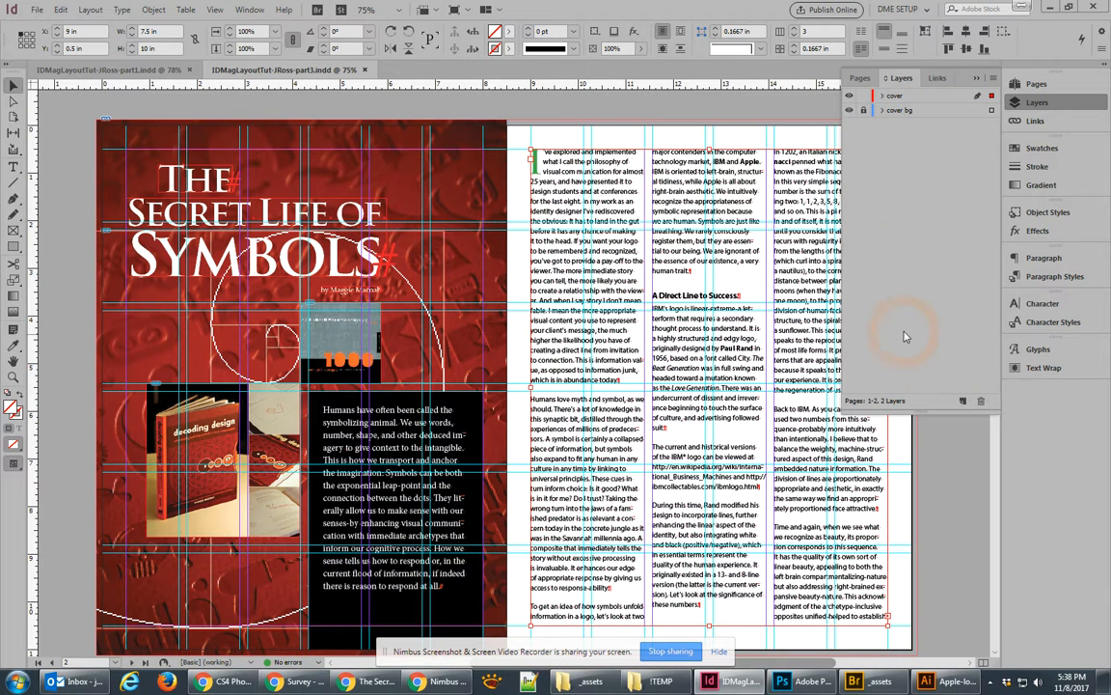
pyautogui.click(965, 398)
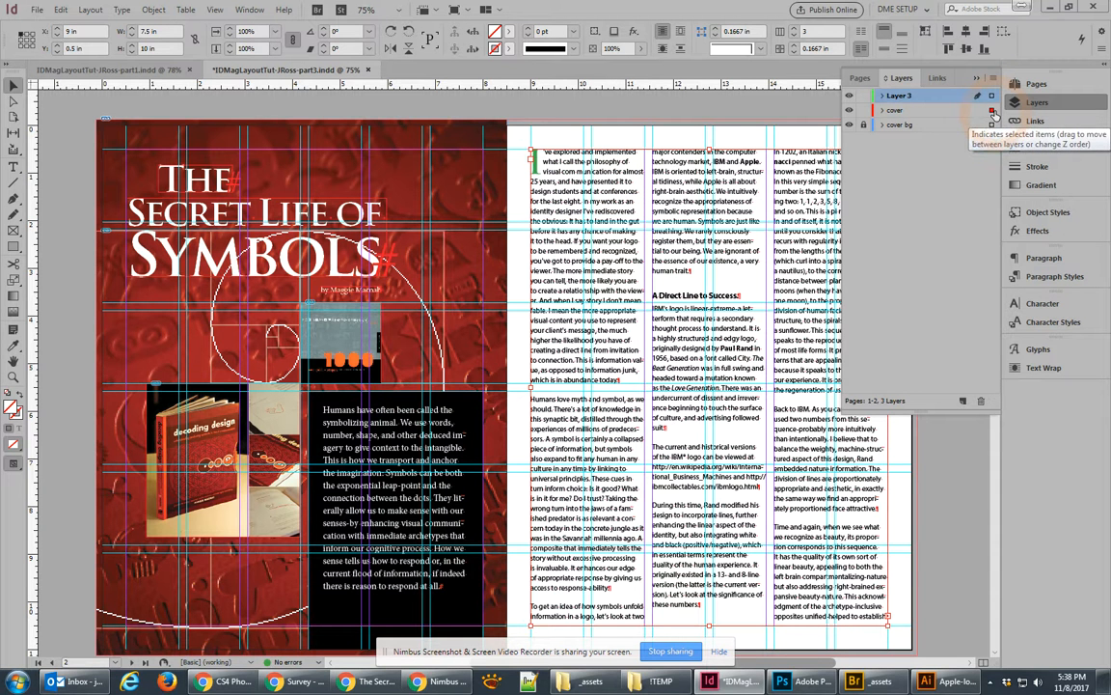
pyautogui.moveTo(993, 112); pyautogui.dragTo(992, 97)
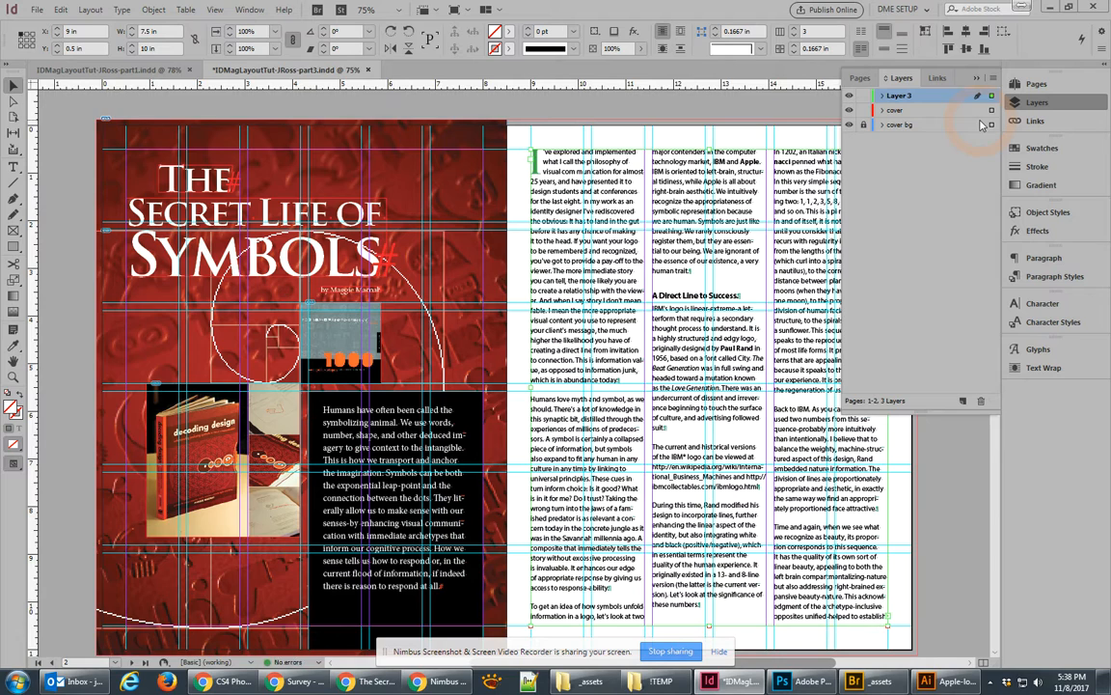
# Move the body text and author bio frames on pages 3-4 onto the new layer and lock the cover layer
pyautogui.scroll(-10, 482, 400)
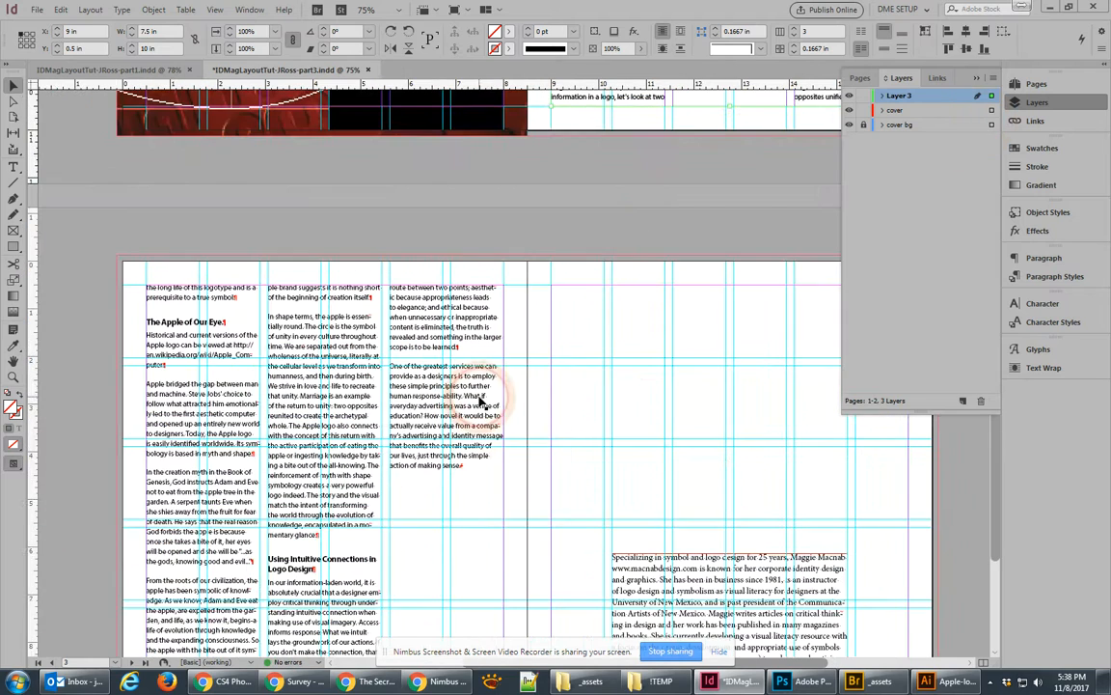
pyautogui.hotkey('ctrl', 'a')
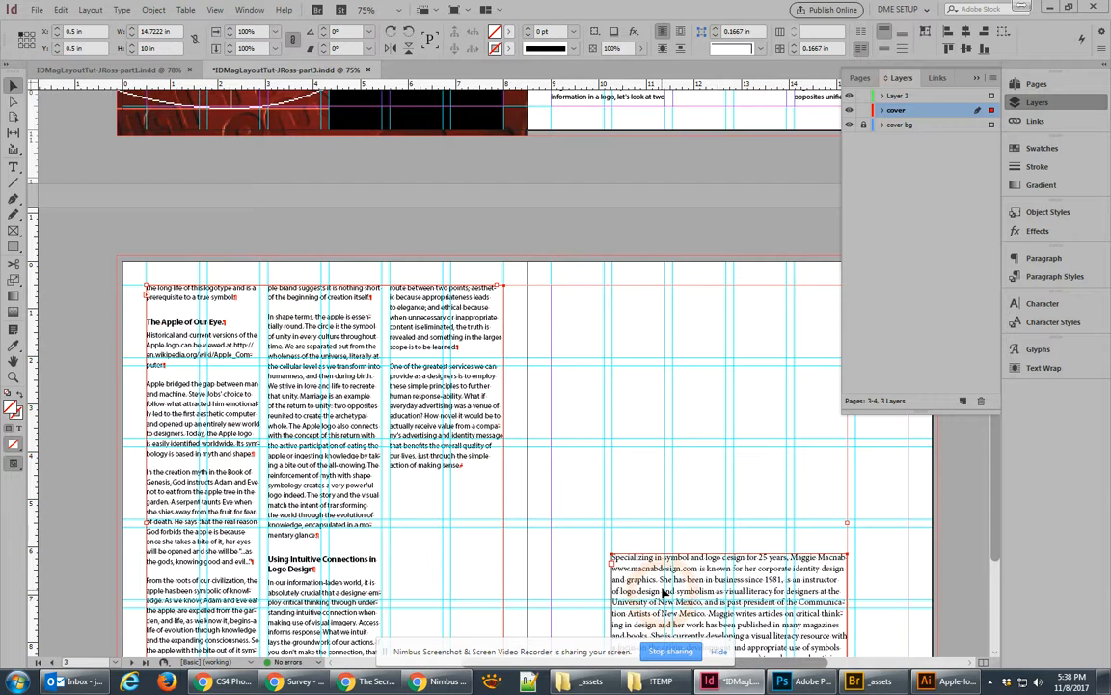
pyautogui.moveTo(991, 110)
pyautogui.mouseDown()
pyautogui.moveTo(982, 123)
pyautogui.moveTo(990, 97)
pyautogui.mouseUp()
pyautogui.hotkey('ctrl', 'z')
pyautogui.click(883, 110)
pyautogui.click(925, 140)
pyautogui.keyDown('shift'); pyautogui.click(931, 124); pyautogui.keyUp('shift')
pyautogui.moveTo(931, 124); pyautogui.dragTo(895, 102)
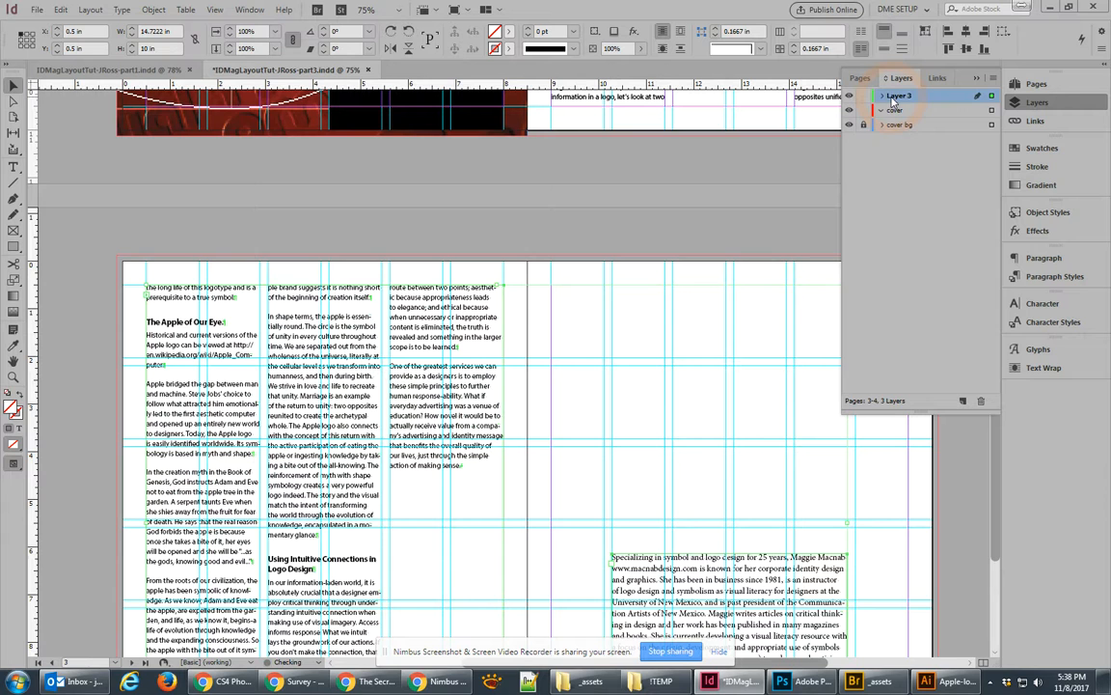
pyautogui.click(865, 111)
# Rename the new layer "text" and set its layer color to Magenta
pyautogui.moveTo(603, 222); pyautogui.dragTo(567, 443)
pyautogui.doubleClick(902, 96)
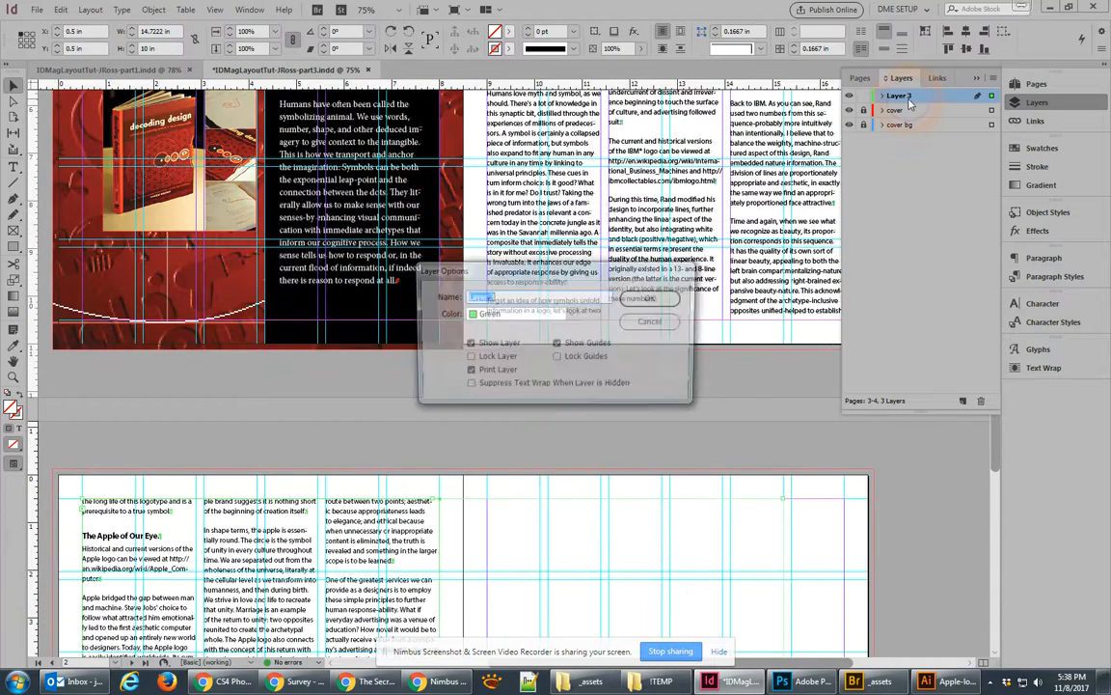
pyautogui.write('text')
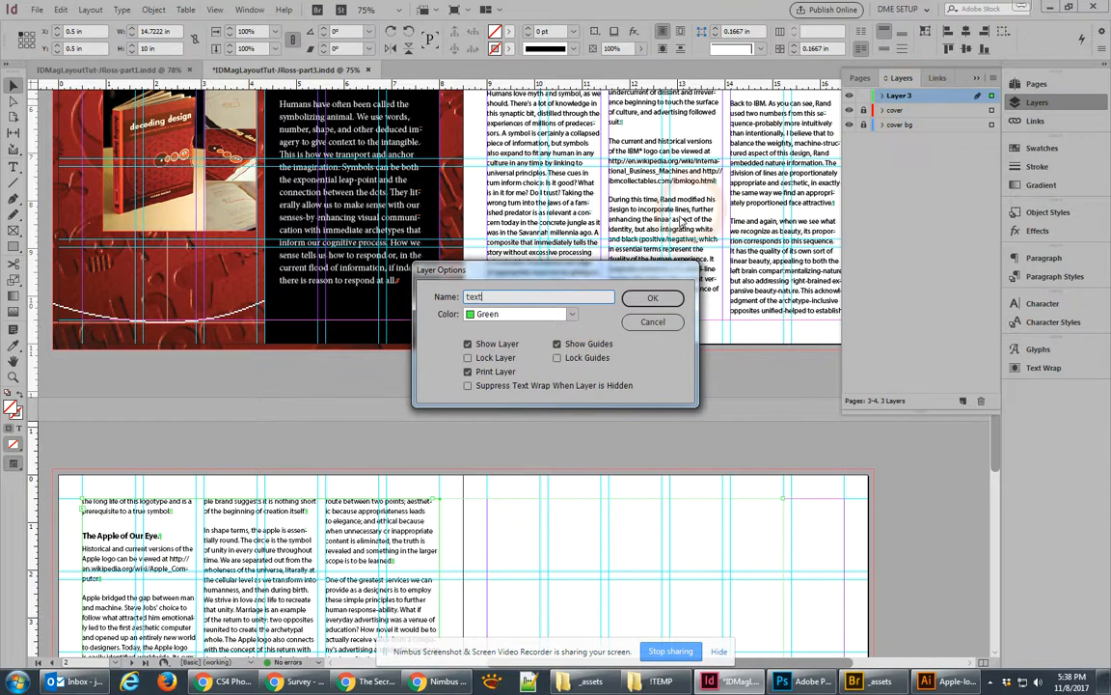
pyautogui.click(571, 314)
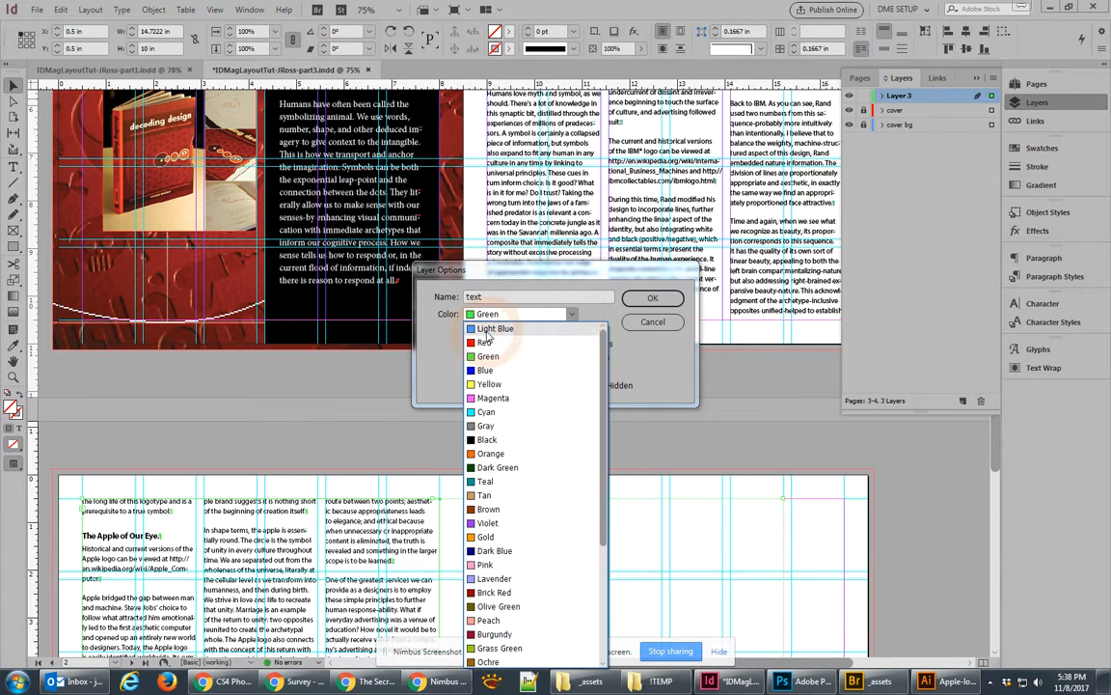
pyautogui.click(486, 538)
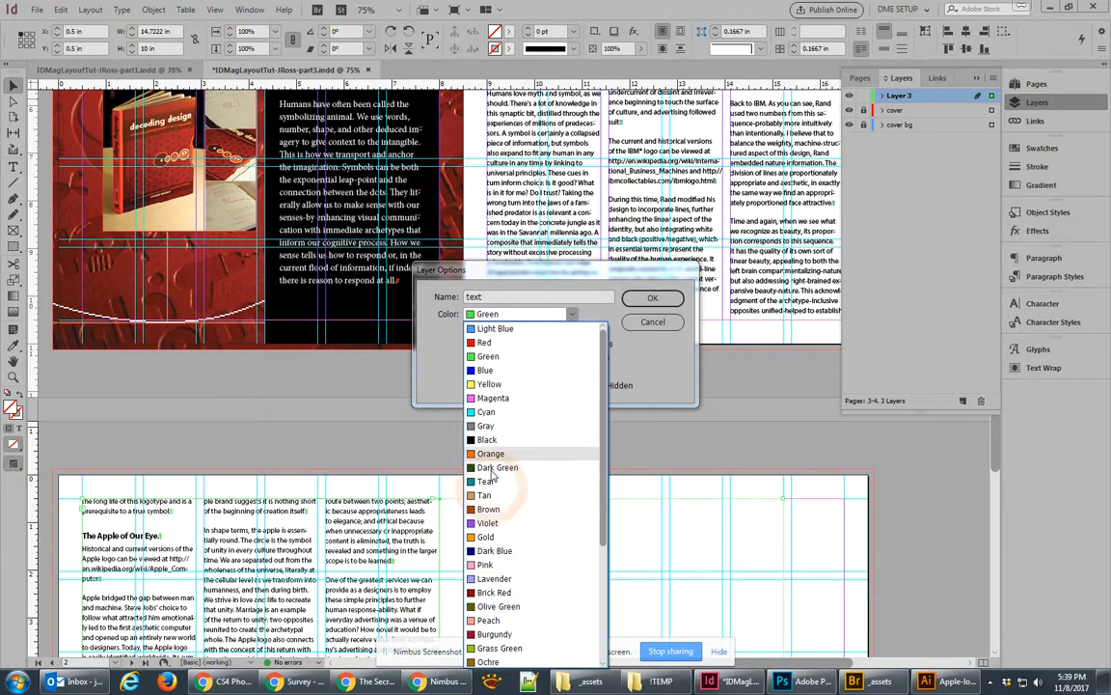
pyautogui.click(492, 398)
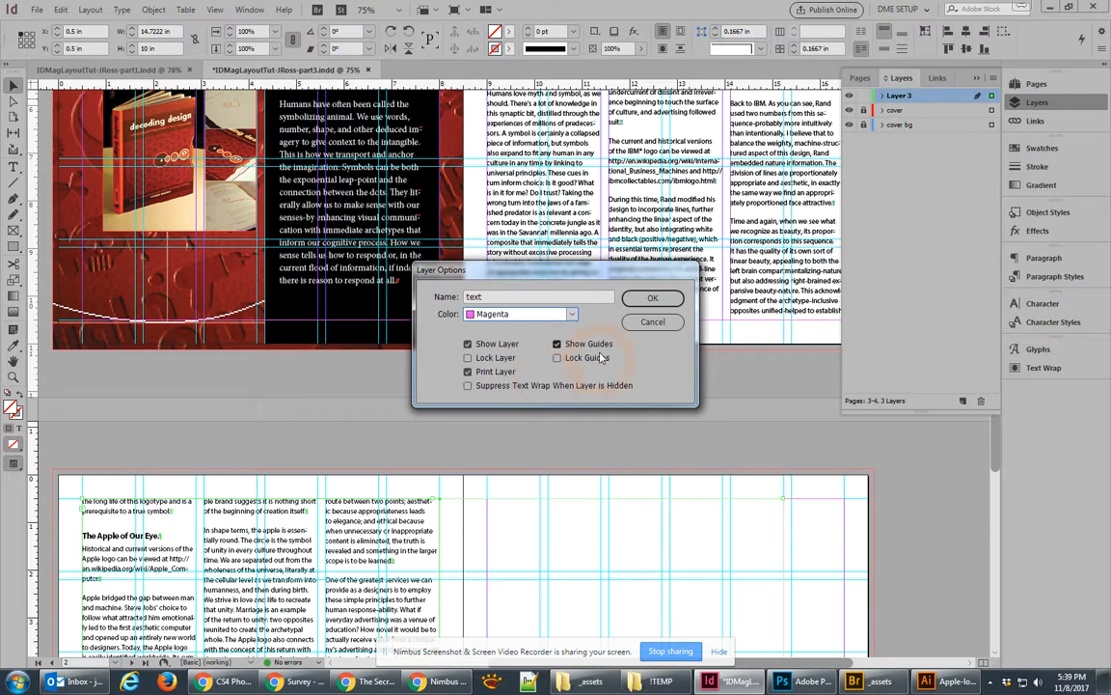
pyautogui.click(651, 298)
# Change the text layer's color to Brown and check the frame edges on both spreads
pyautogui.click(632, 286)
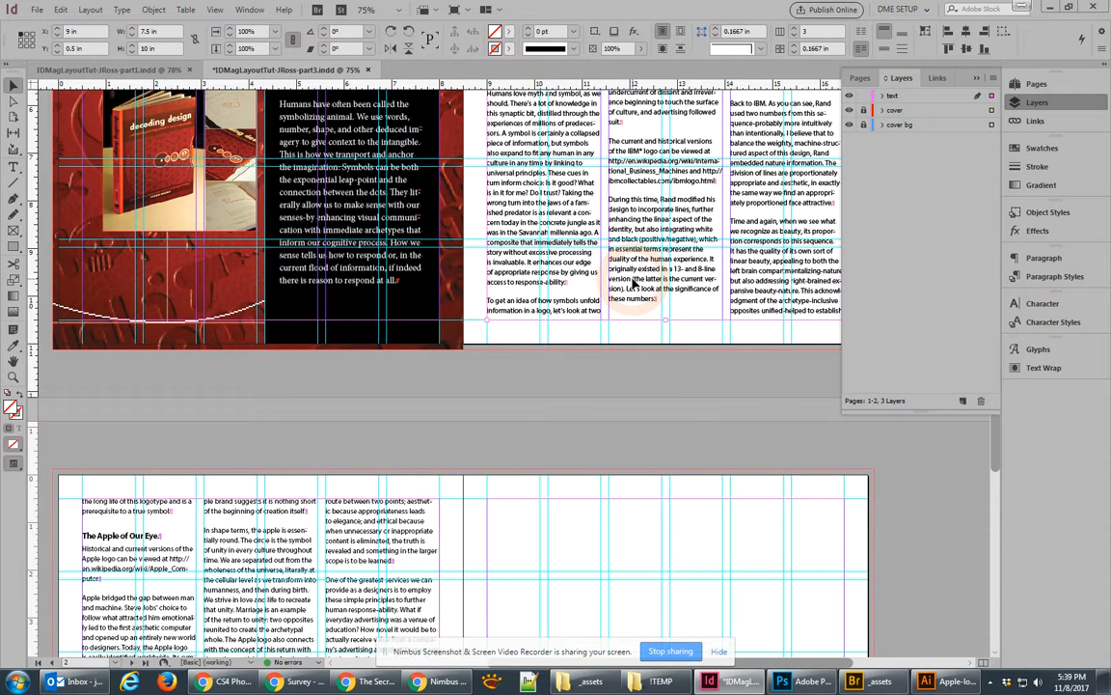
pyautogui.doubleClick(891, 97)
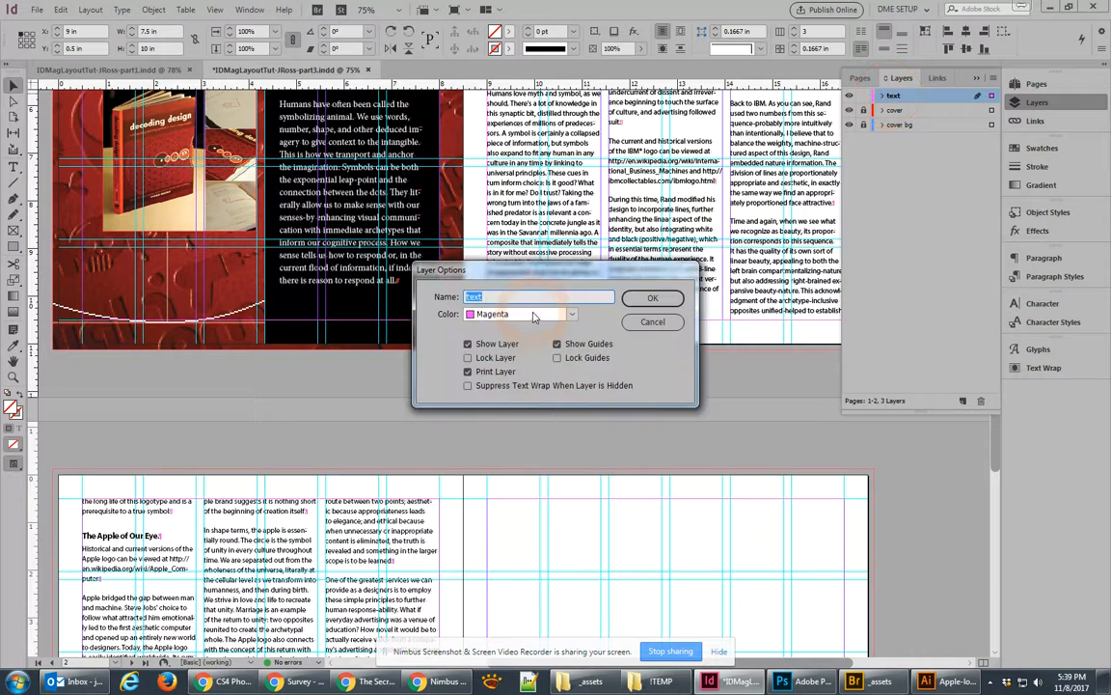
pyautogui.click(521, 314)
pyautogui.click(490, 509)
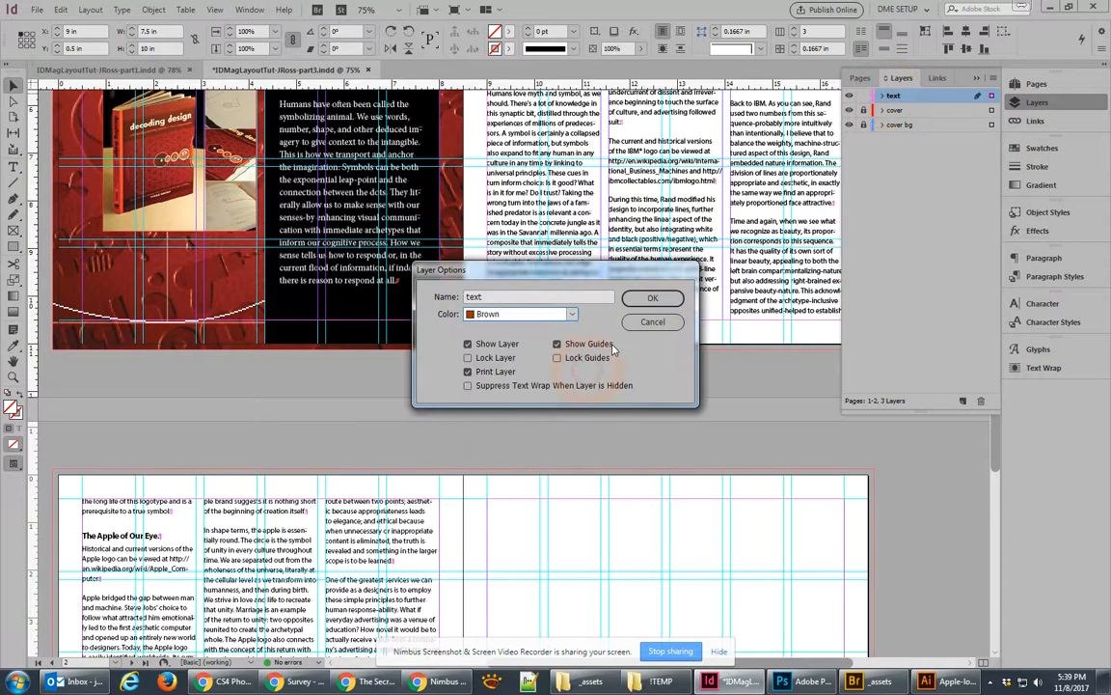
pyautogui.click(664, 300)
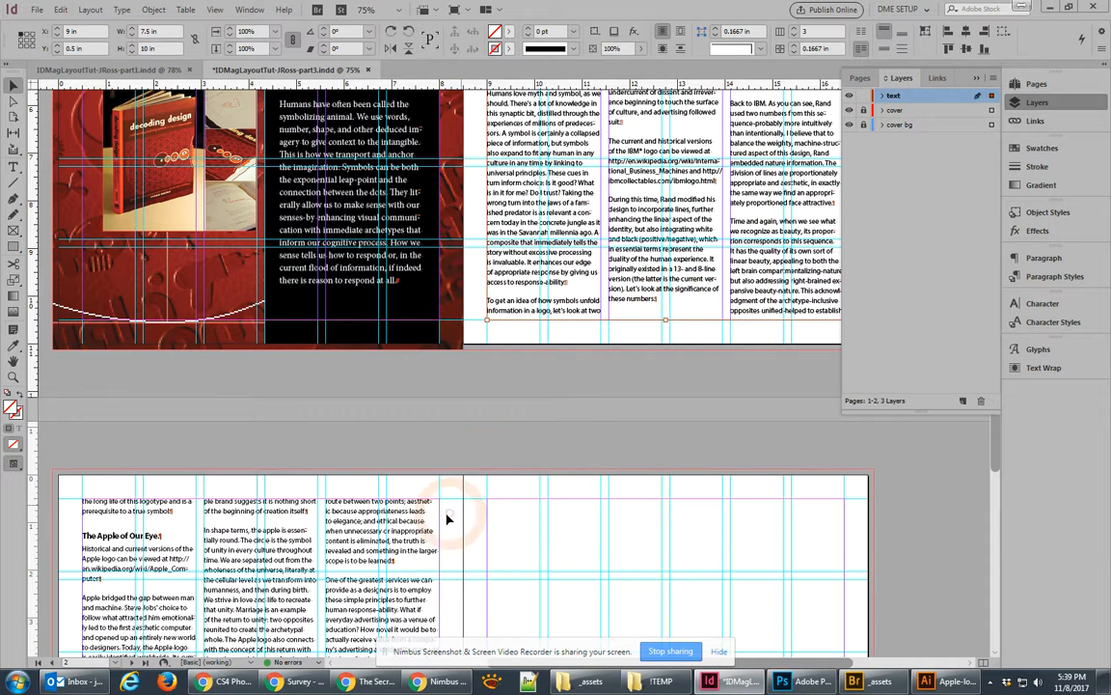
pyautogui.click(425, 517)
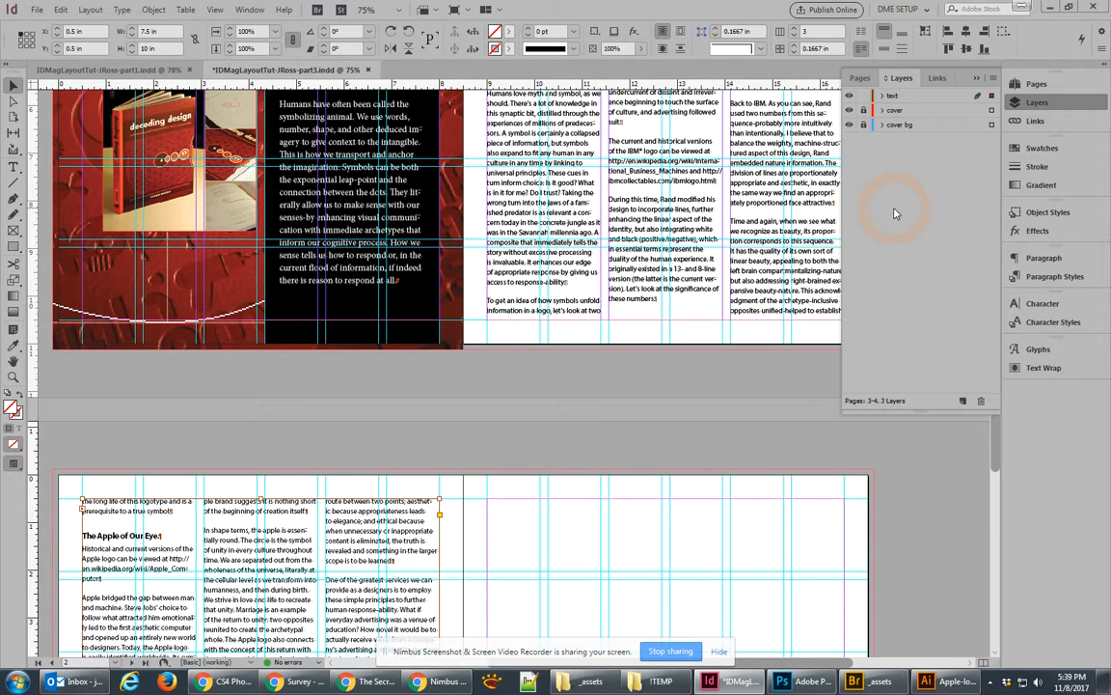
# Lock the text layer and add a new layer named "images" above it
pyautogui.click(864, 95)
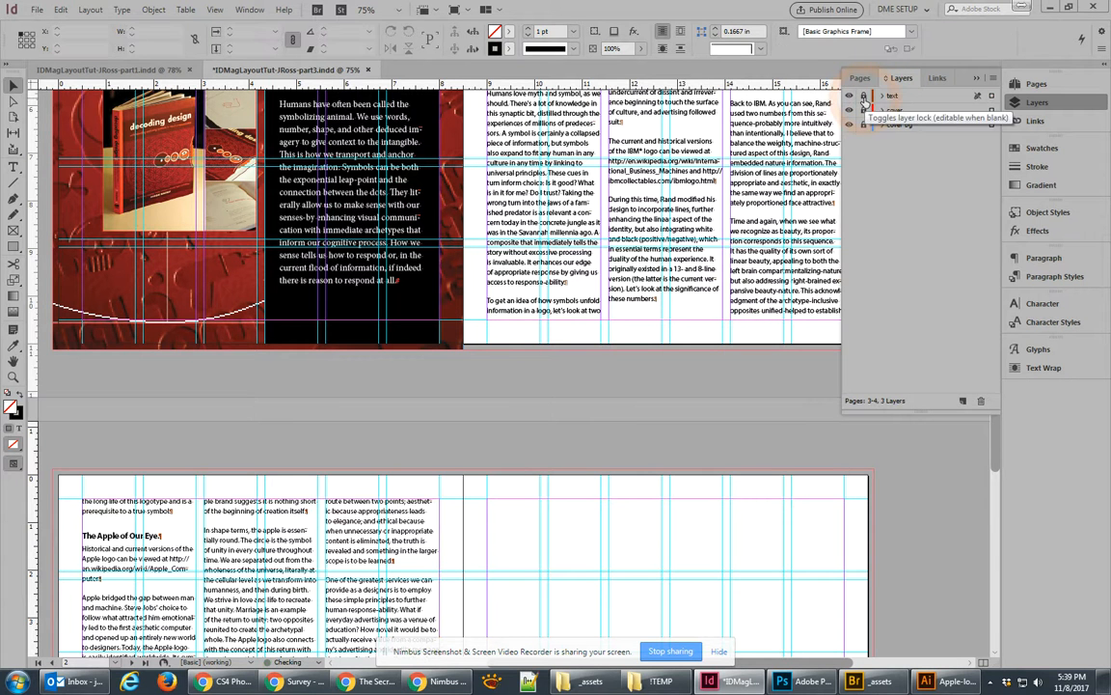
pyautogui.click(961, 403)
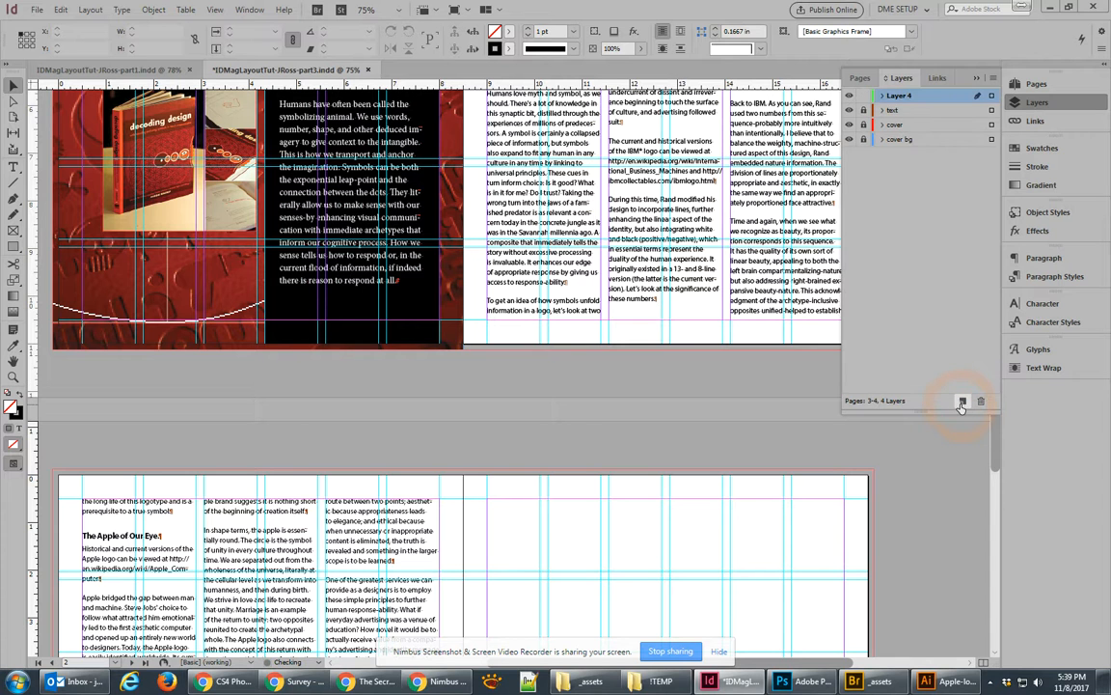
pyautogui.doubleClick(904, 98)
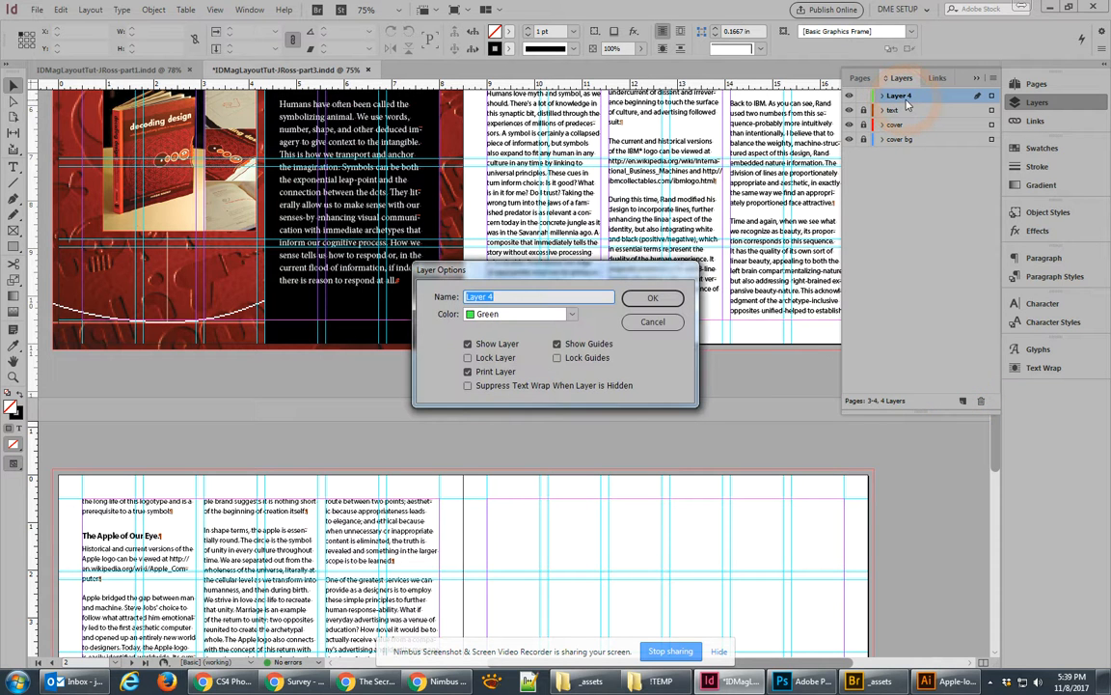
pyautogui.write('images')
pyautogui.press('Return')
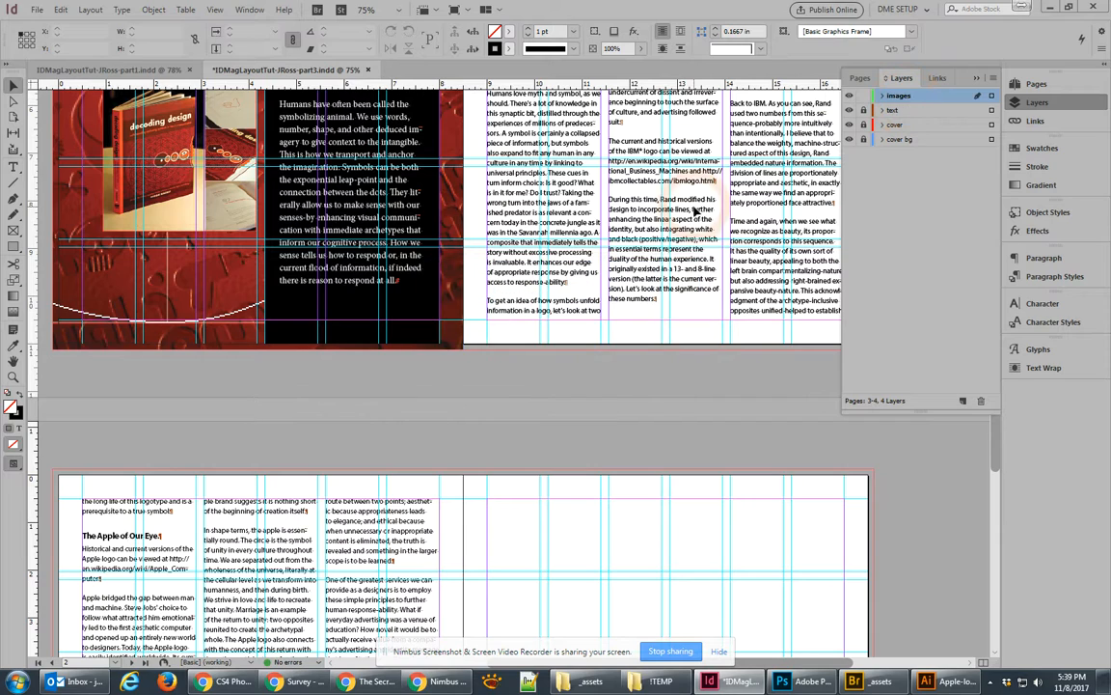
# Place ibm_logo_history.jpeg from the _assets folder in Bridge into the InDesign article page, starting at the second text column's edge
pyautogui.moveTo(707, 162); pyautogui.dragTo(587, 444)
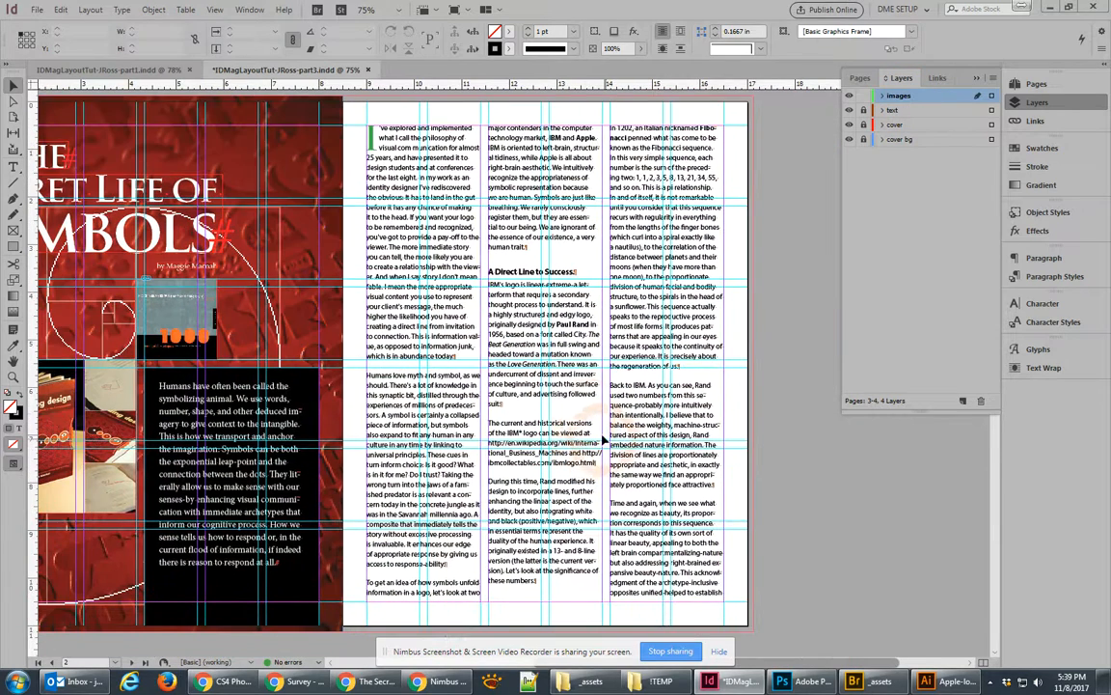
pyautogui.click(541, 365)
pyautogui.click(714, 552)
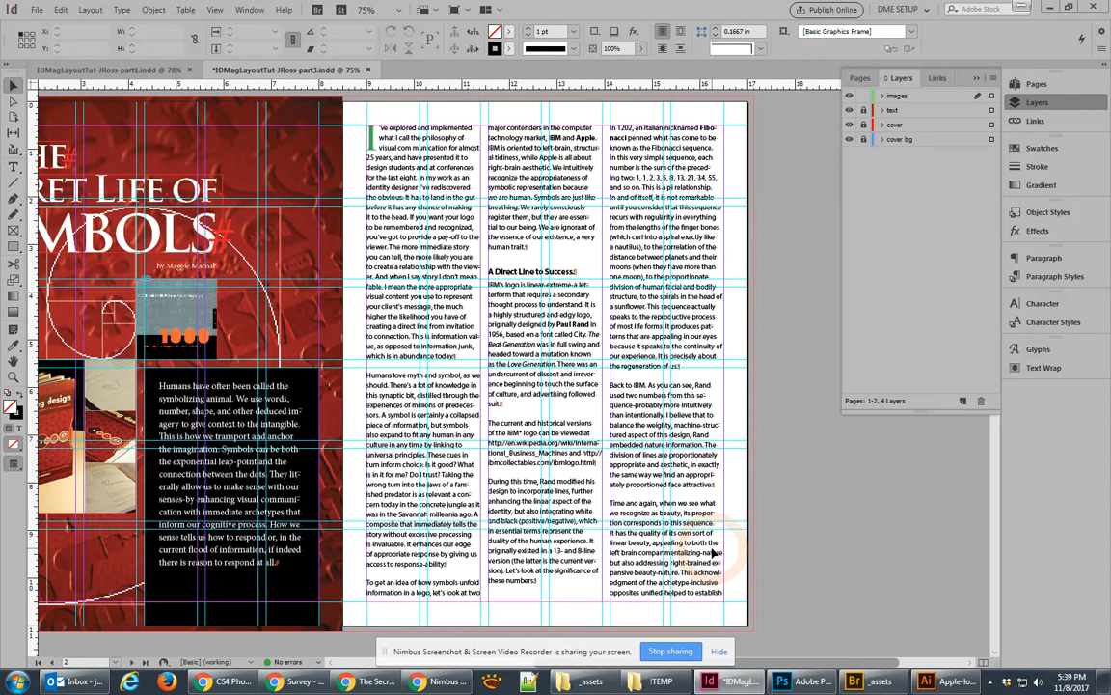
pyautogui.click(854, 681)
pyautogui.scroll(-3, 536, 468)
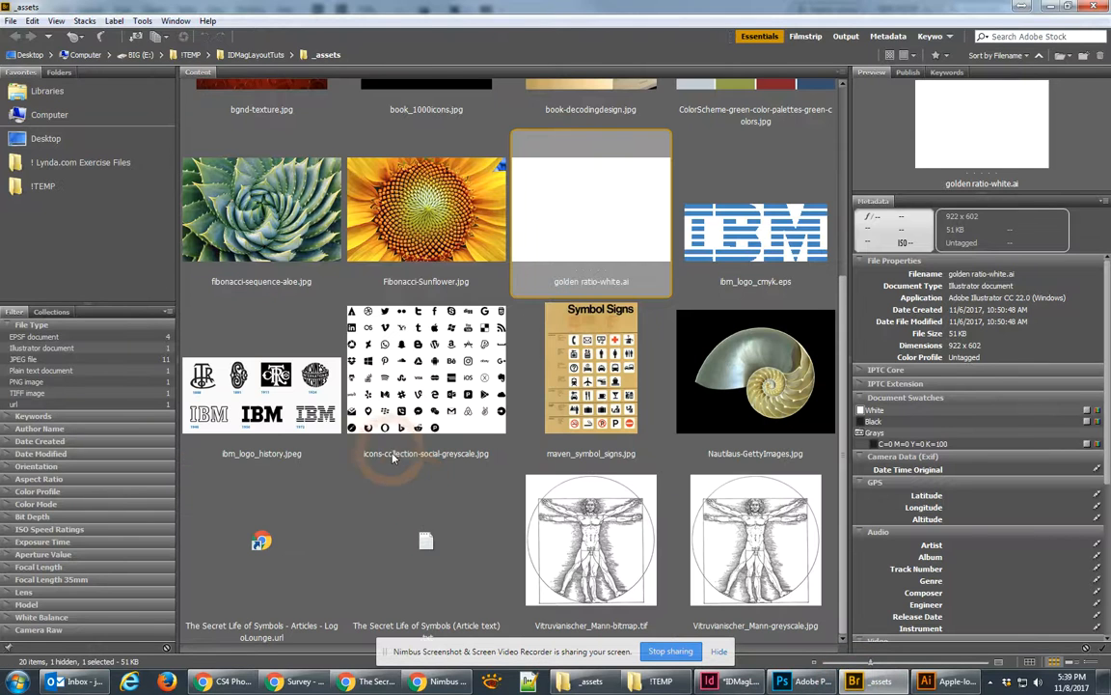
pyautogui.click(301, 413)
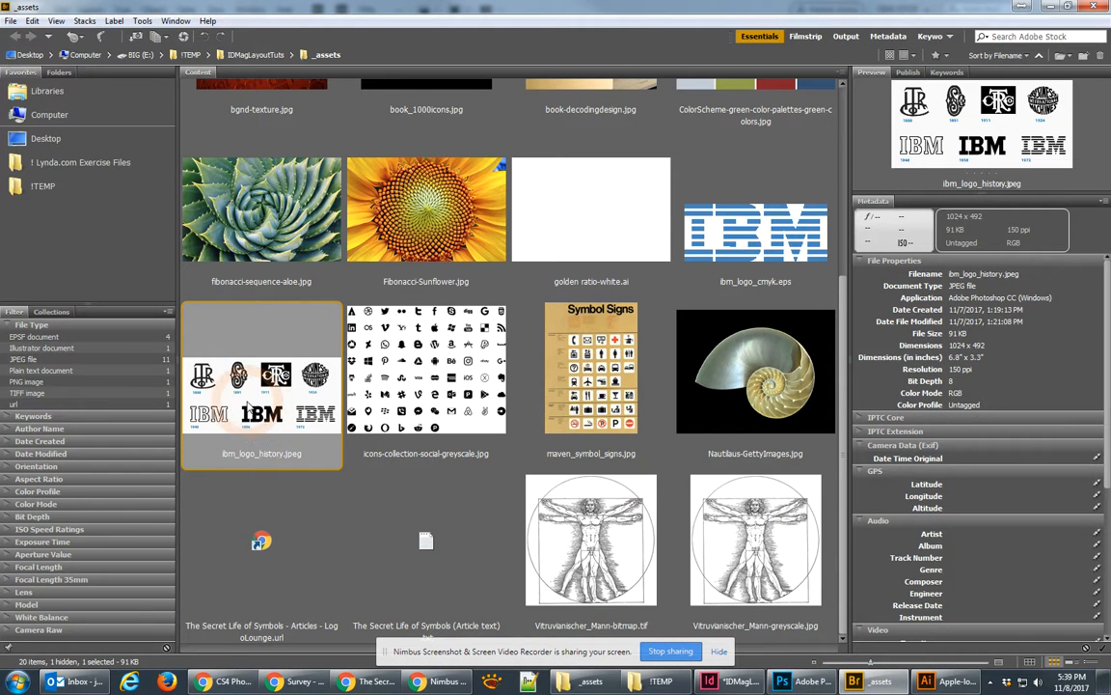
pyautogui.moveTo(246, 403); pyautogui.dragTo(522, 455)
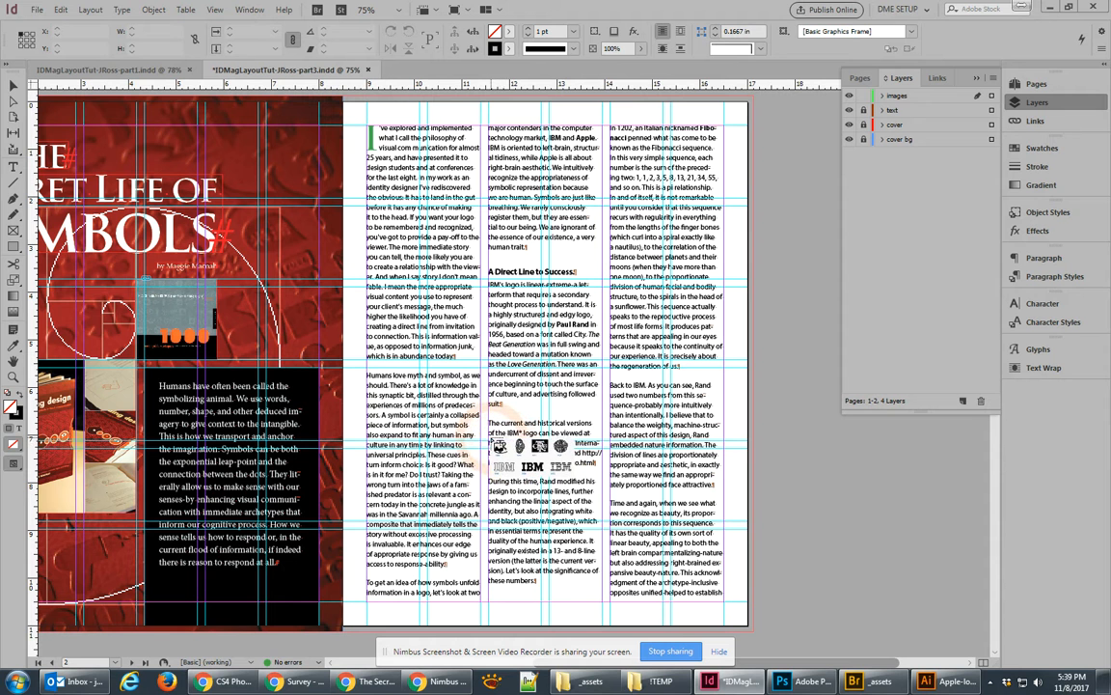
pyautogui.click(490, 437)
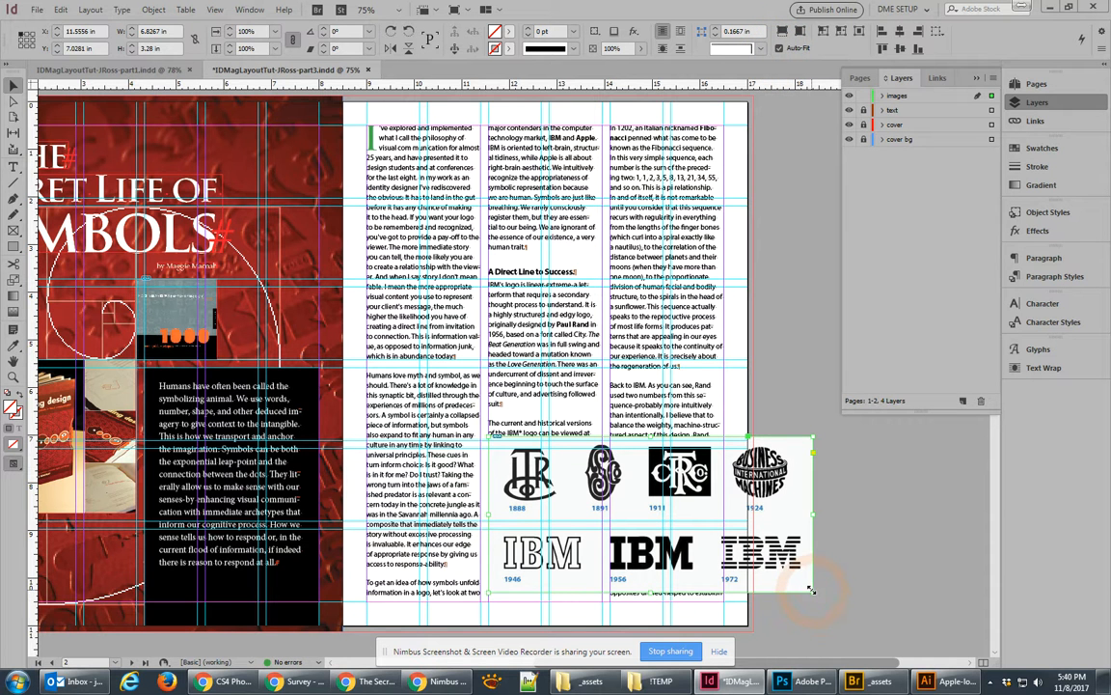
# Scale the logo image to about 4.94 in wide over the second and third columns' bottom end and wrap text around its bounding box
pyautogui.moveTo(811, 590); pyautogui.dragTo(723, 515)
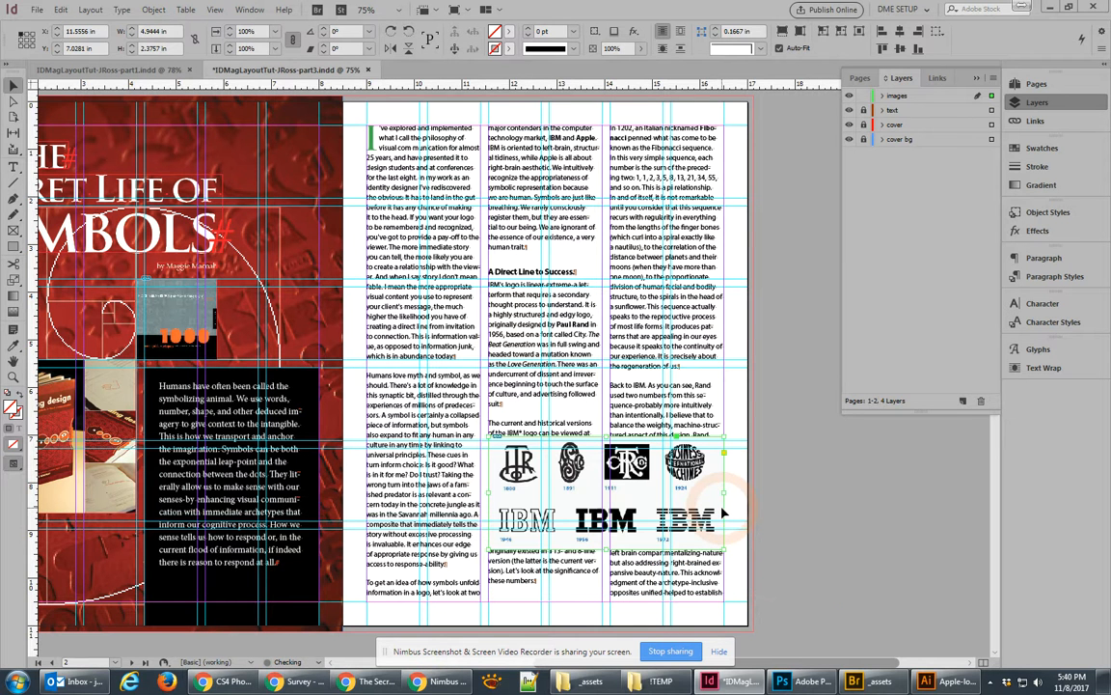
pyautogui.moveTo(634, 477); pyautogui.dragTo(640, 522)
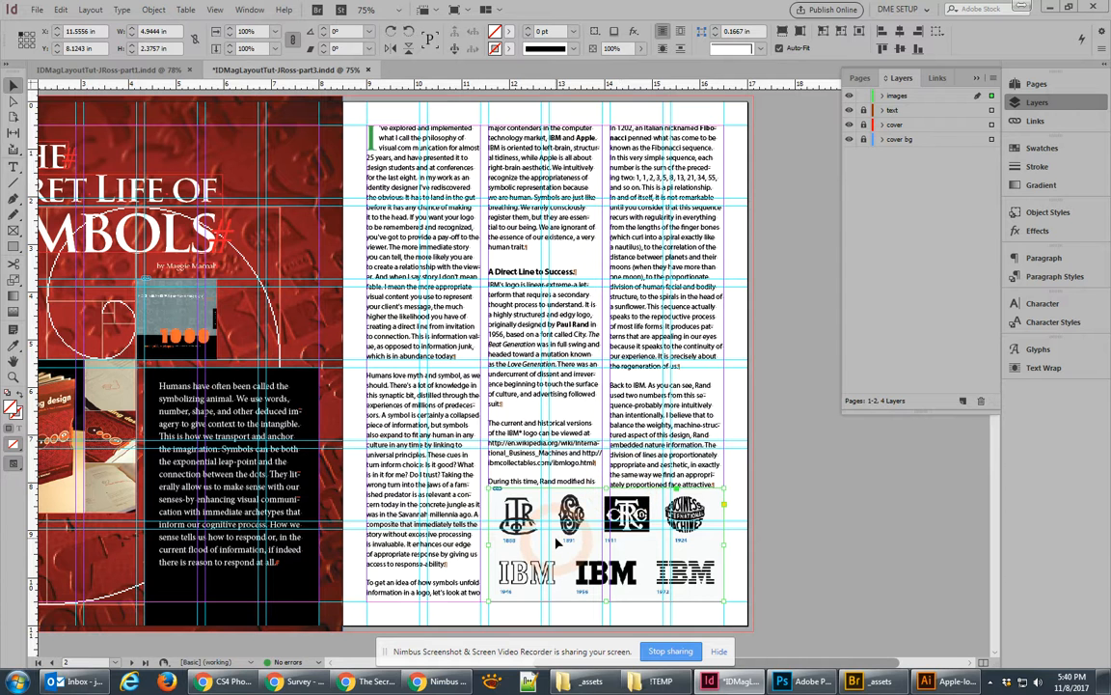
pyautogui.click(1041, 368)
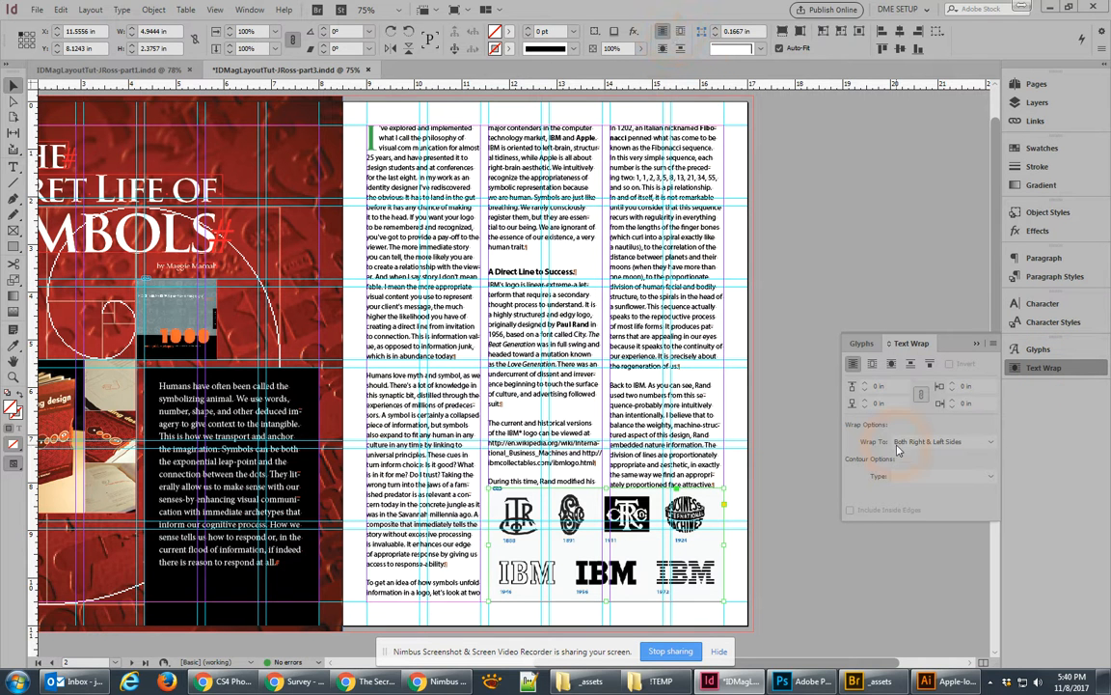
pyautogui.click(871, 365)
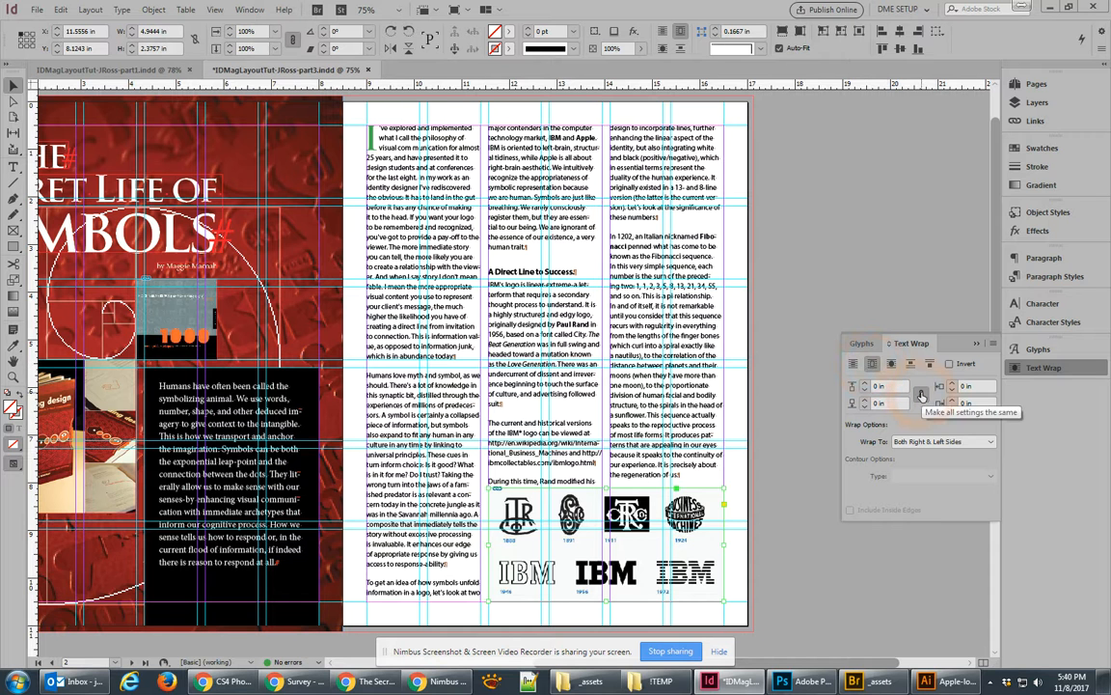
# Try a linked text wrap offset of 0.25 in around the logo image and return all offsets to 0 in
pyautogui.click(866, 384)
pyautogui.click(865, 384)
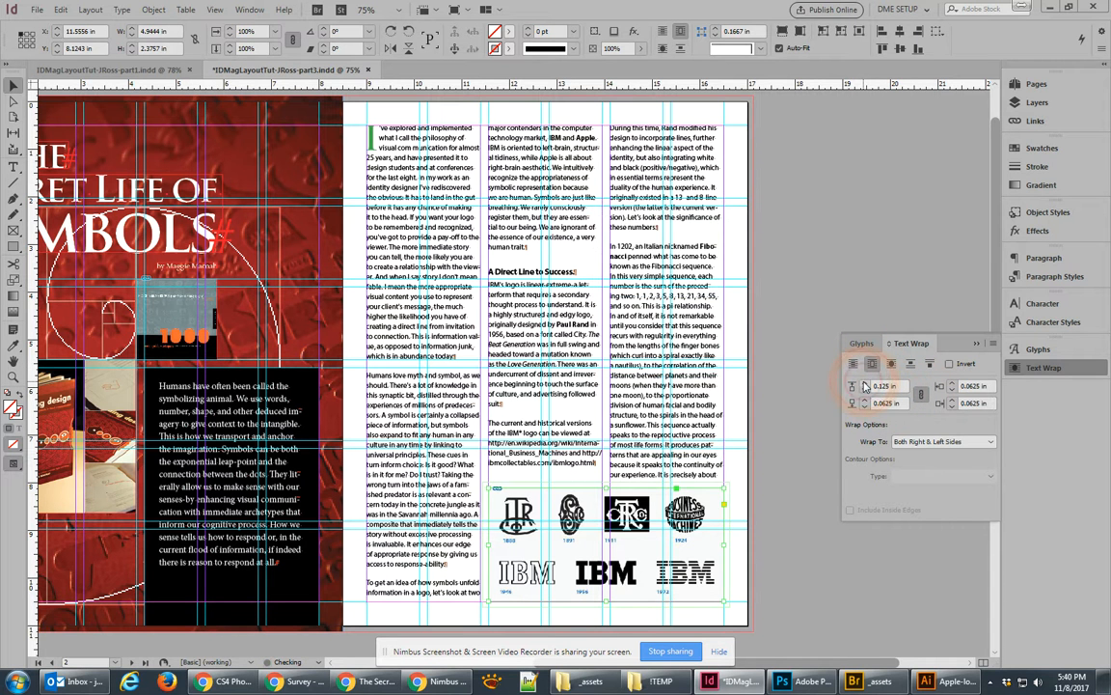
pyautogui.click(866, 384)
pyautogui.click(866, 384)
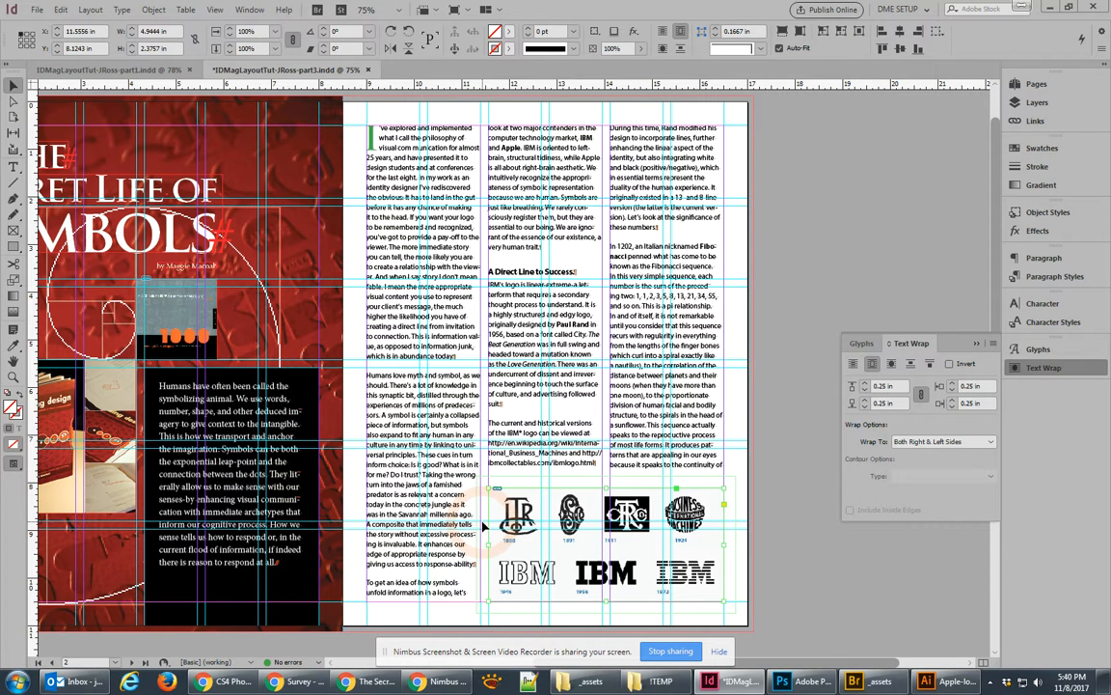
pyautogui.click(867, 389)
pyautogui.click(867, 392)
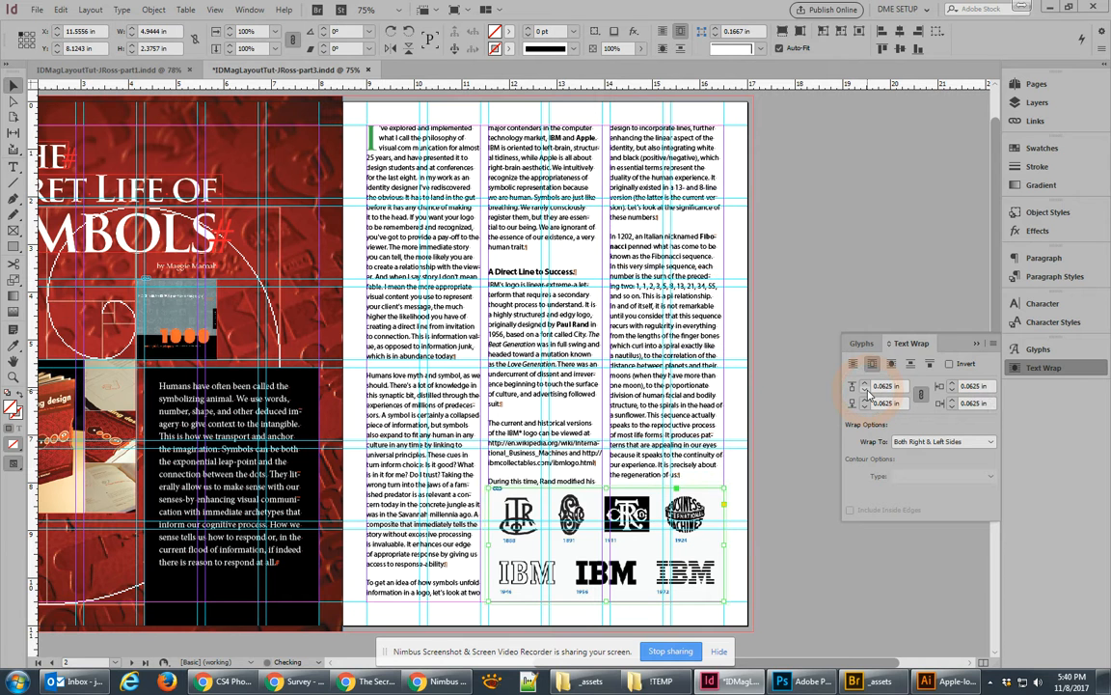
pyautogui.click(867, 391)
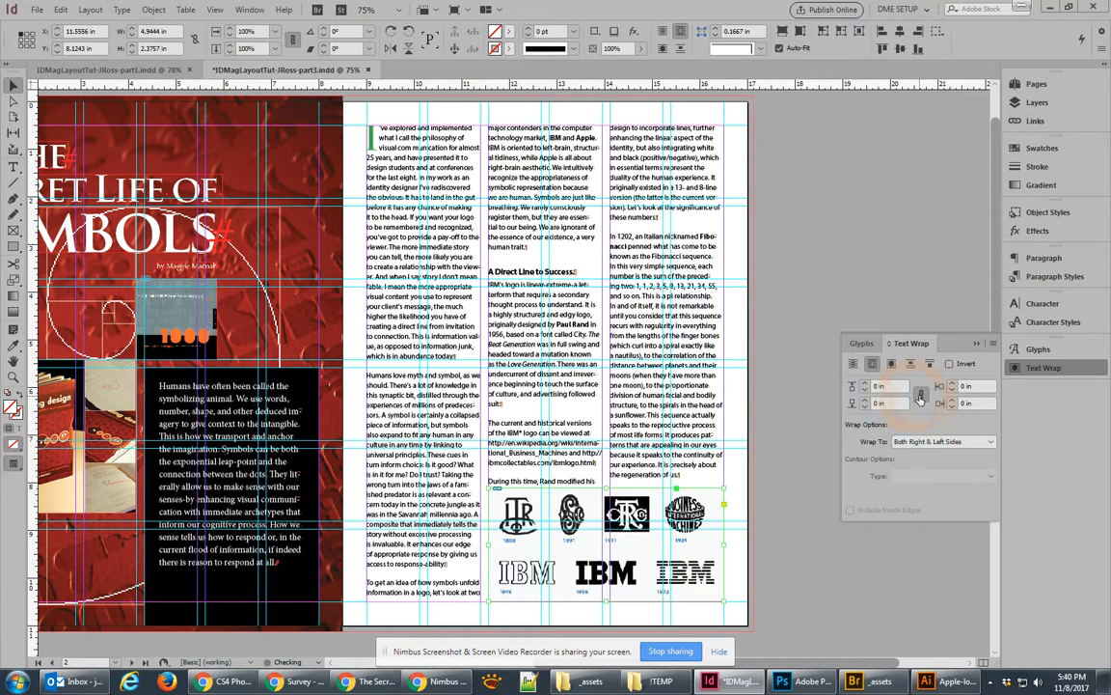
# Set the logo image's top text wrap offset to 0.1875 in, deselect it and preview the page without guides
pyautogui.click(867, 386)
pyautogui.click(867, 387)
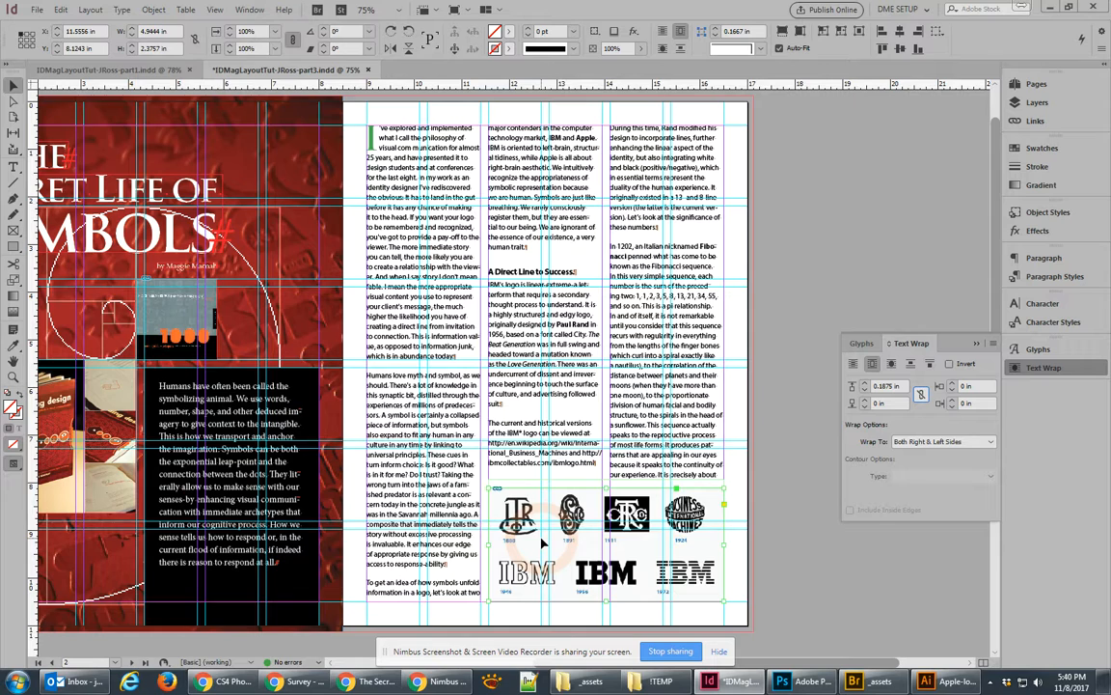
pyautogui.press('w')
pyautogui.click(737, 491)
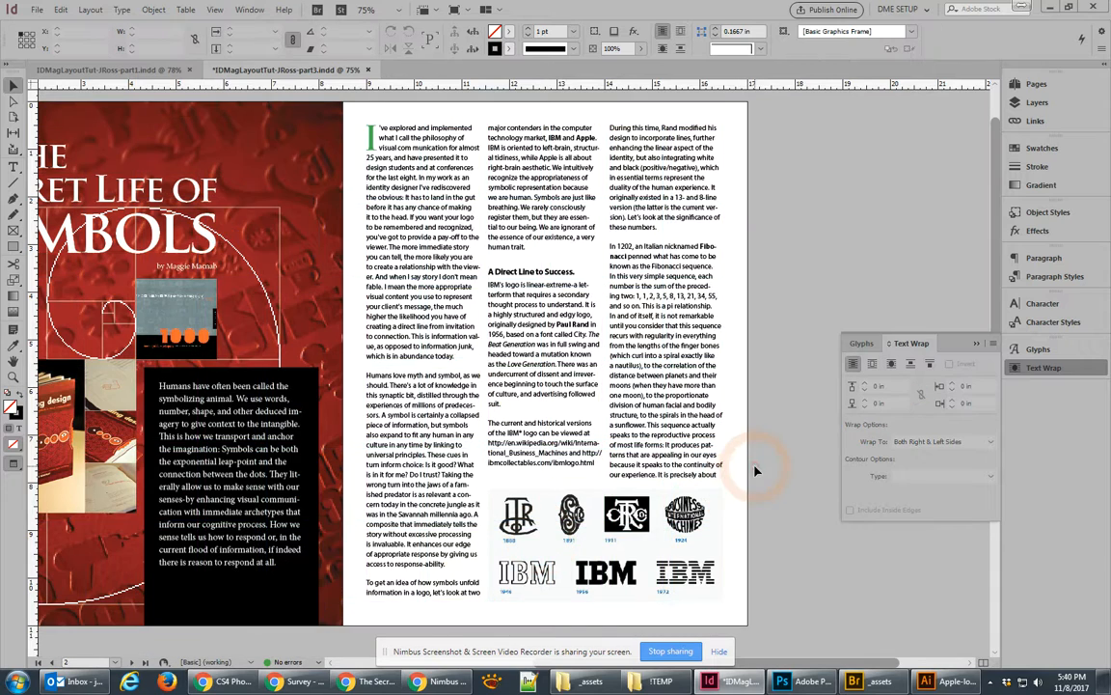
# Examine the logo image's spacing and its alignment with the surrounding text columns up close and on the whole page
pyautogui.moveTo(736, 508); pyautogui.dragTo(741, 331)
pyautogui.scroll(3, 660, 393)
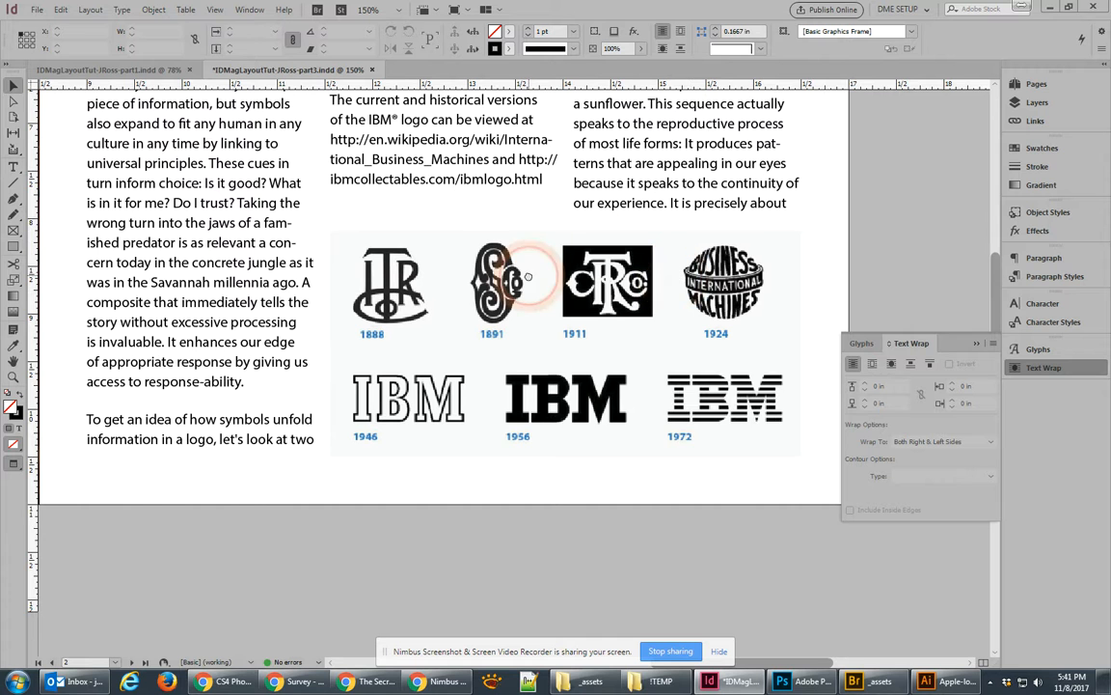
pyautogui.moveTo(520, 284); pyautogui.dragTo(522, 354)
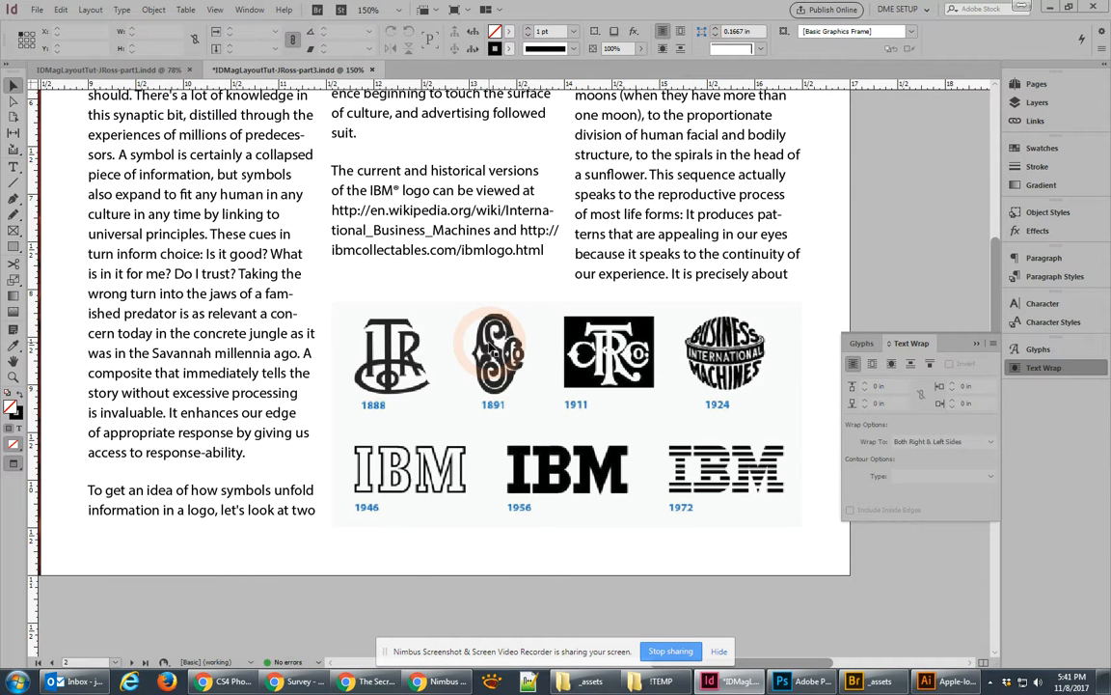
pyautogui.hotkey('ctrl', '-')
pyautogui.hotkey('ctrl', '-')
pyautogui.hotkey('ctrl', '-')
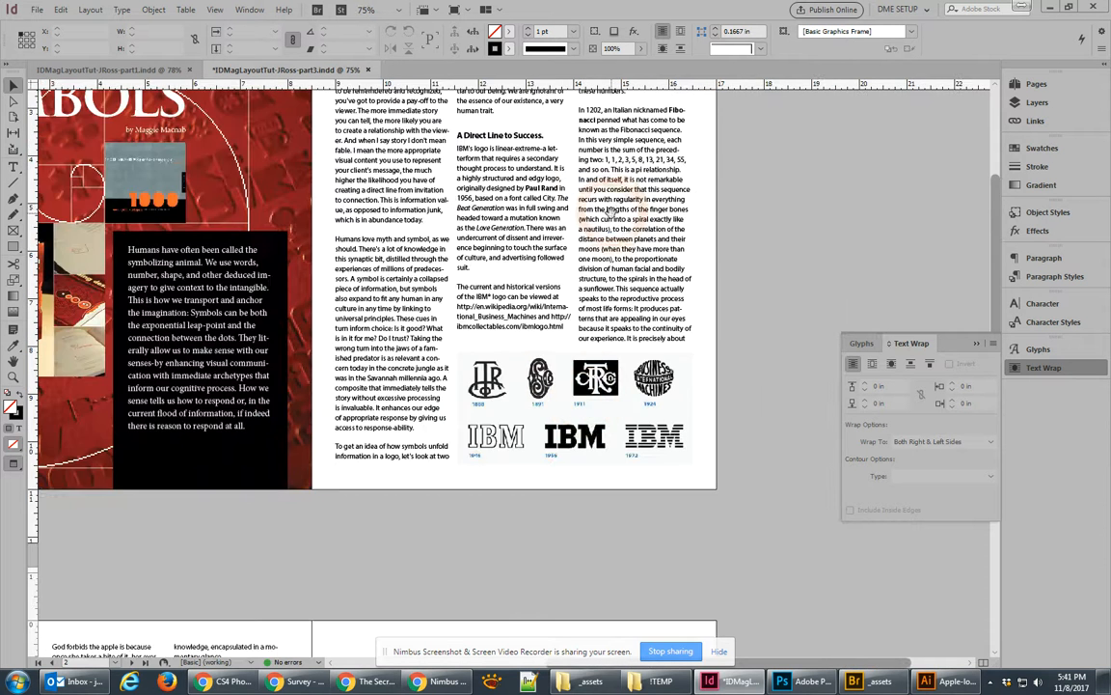
pyautogui.moveTo(605, 230); pyautogui.dragTo(580, 444)
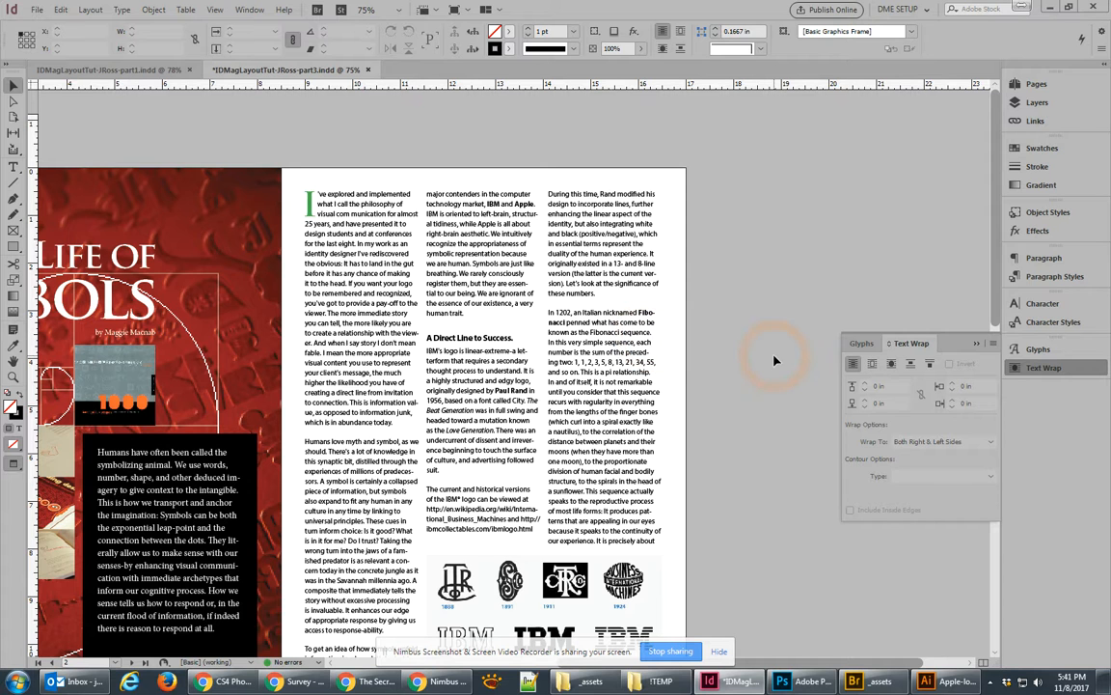
# Place Vitruvianischer_Mann-greyscale.jpg and Vitruvianischer_Mann-bitmap.tif from the _assets folder in Bridge over the text columns of the InDesign page
pyautogui.moveTo(941, 689)
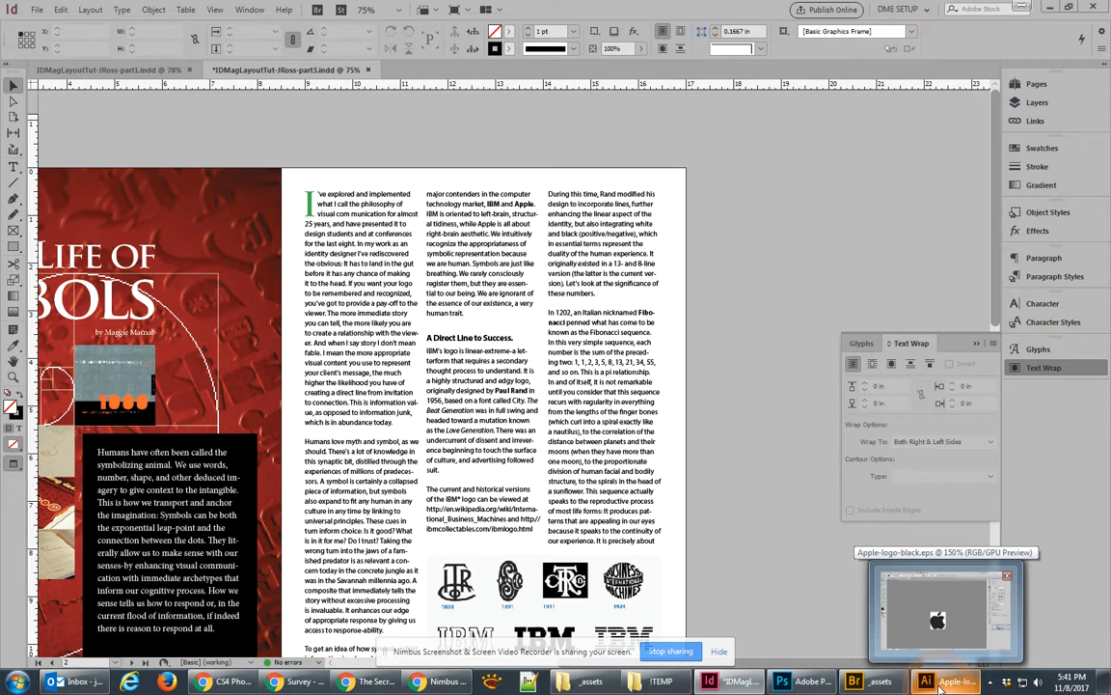
pyautogui.moveTo(781, 683)
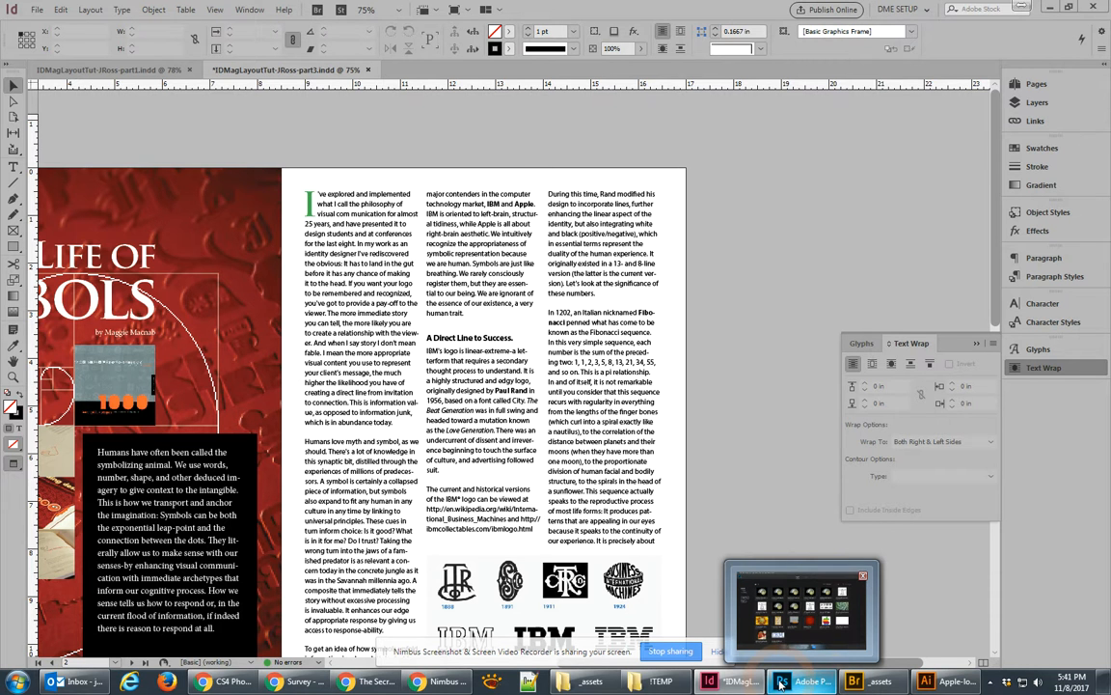
pyautogui.click(872, 681)
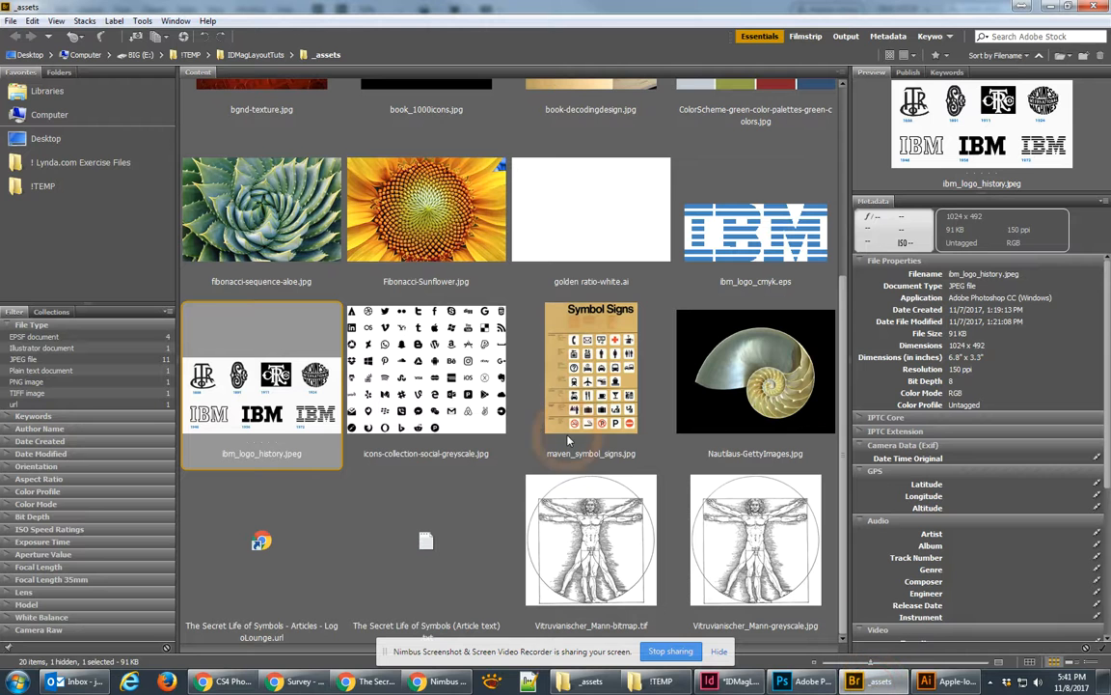
pyautogui.click(623, 577)
pyautogui.click(754, 580)
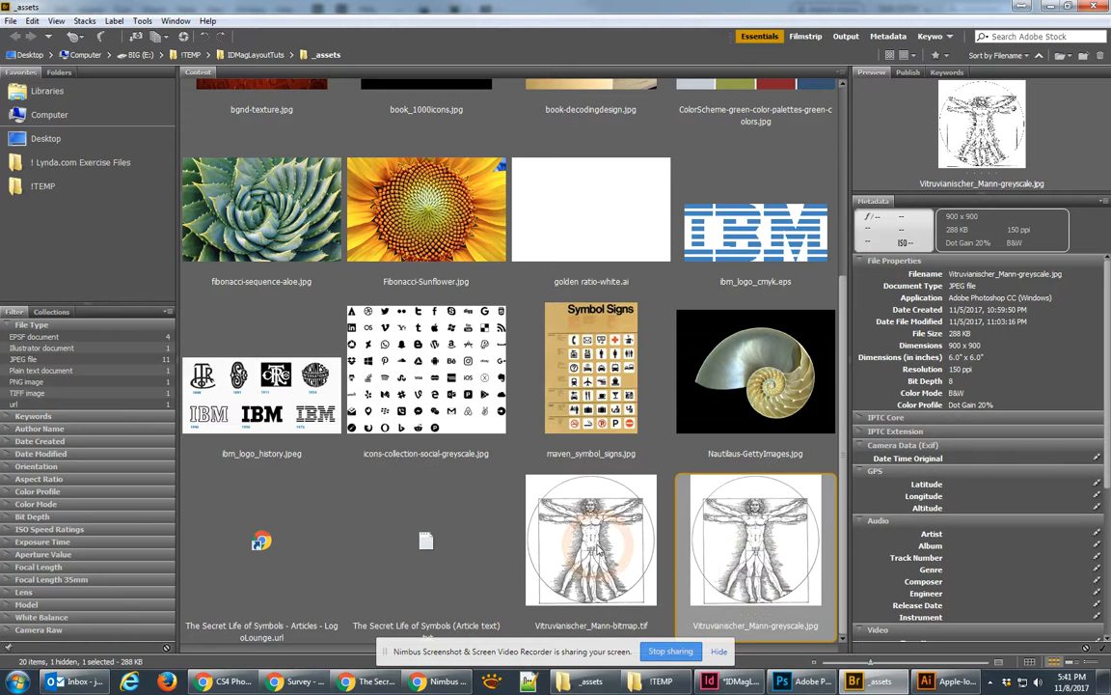
pyautogui.keyDown('ctrl'); pyautogui.click(564, 497); pyautogui.keyUp('ctrl')
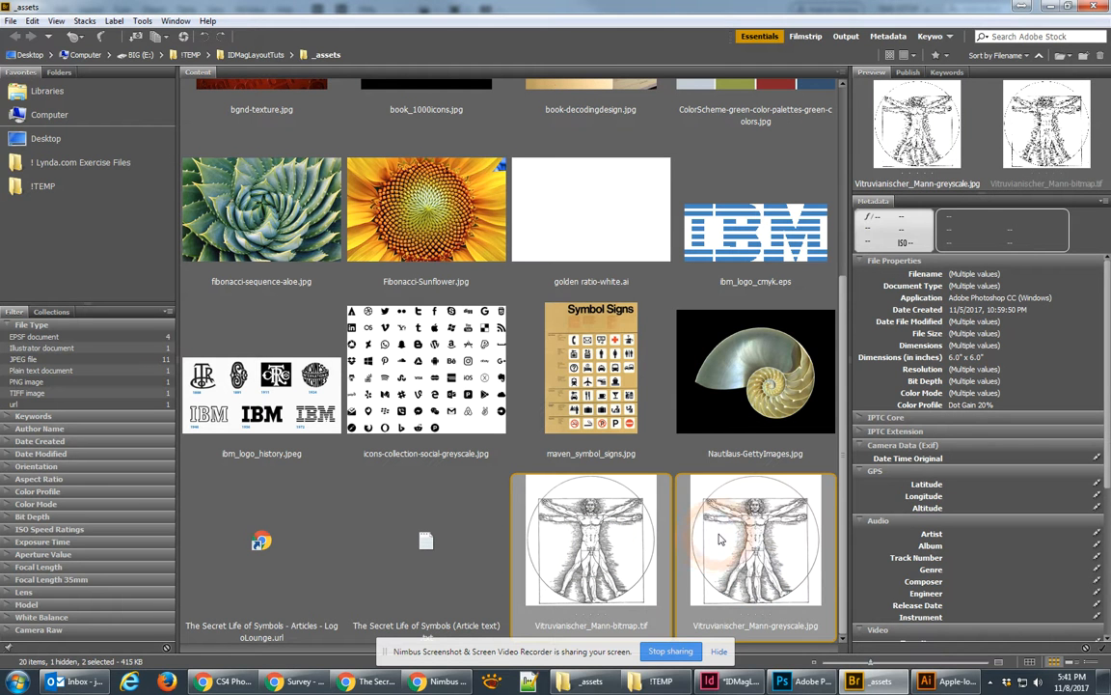
pyautogui.moveTo(769, 525); pyautogui.dragTo(535, 232)
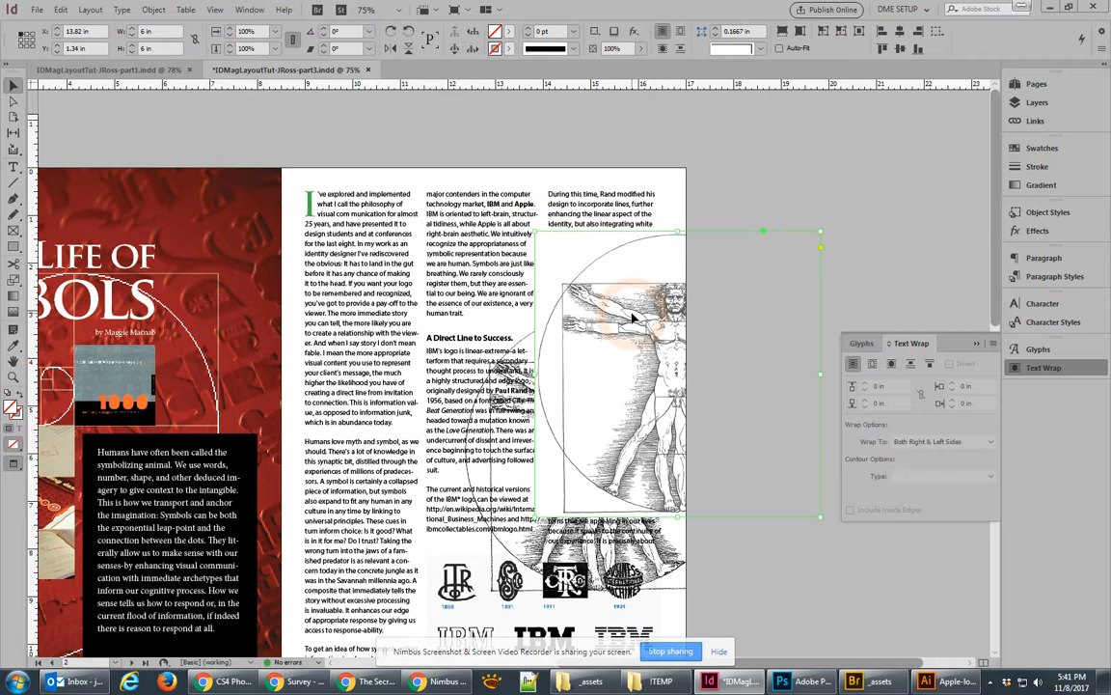
# Move the greyscale figure to about X 15.78 in, Y -1.16 in and the bitmap figure to about X 13.42 in, Y 3.51 in
pyautogui.moveTo(632, 318); pyautogui.dragTo(800, 242)
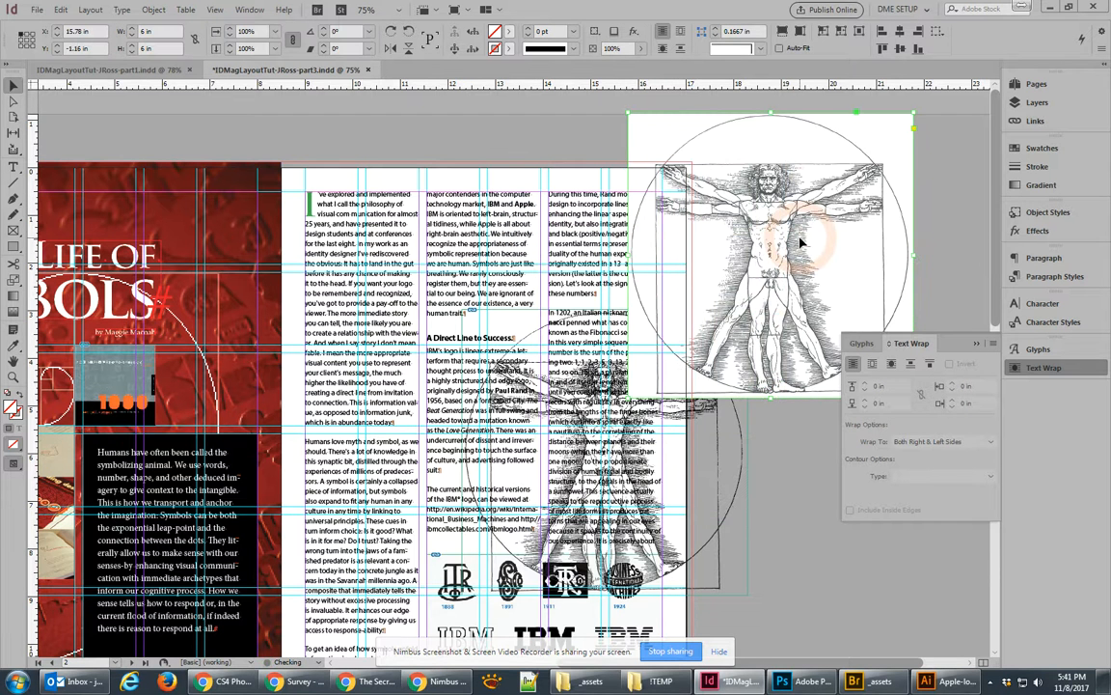
pyautogui.click(614, 422)
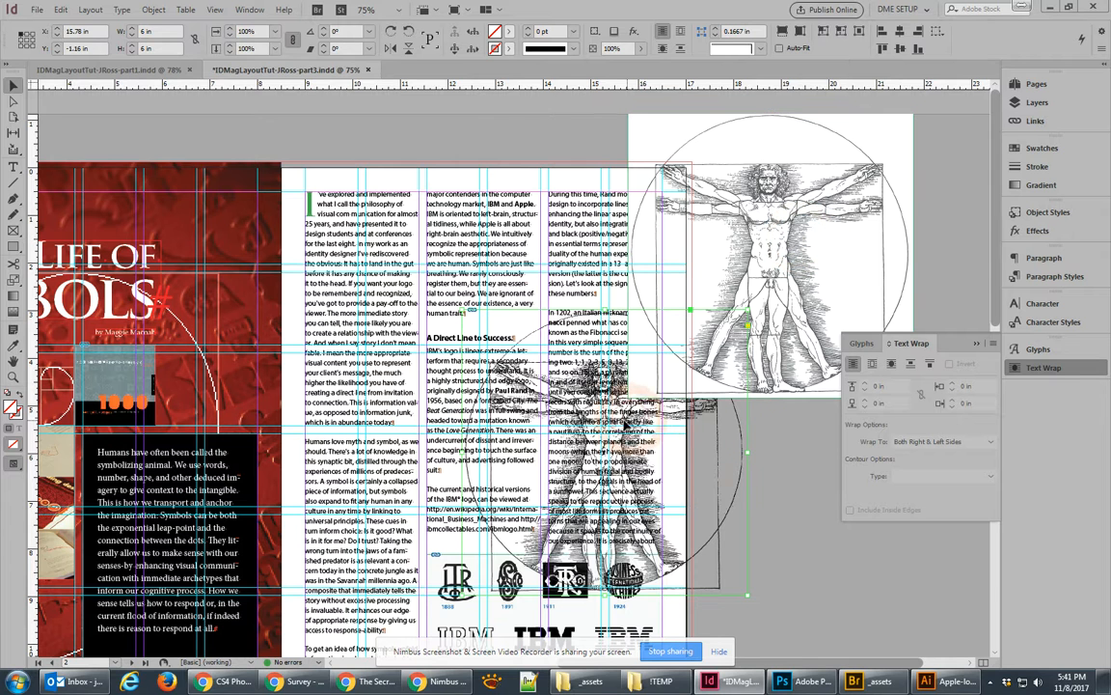
pyautogui.moveTo(613, 422); pyautogui.dragTo(657, 436)
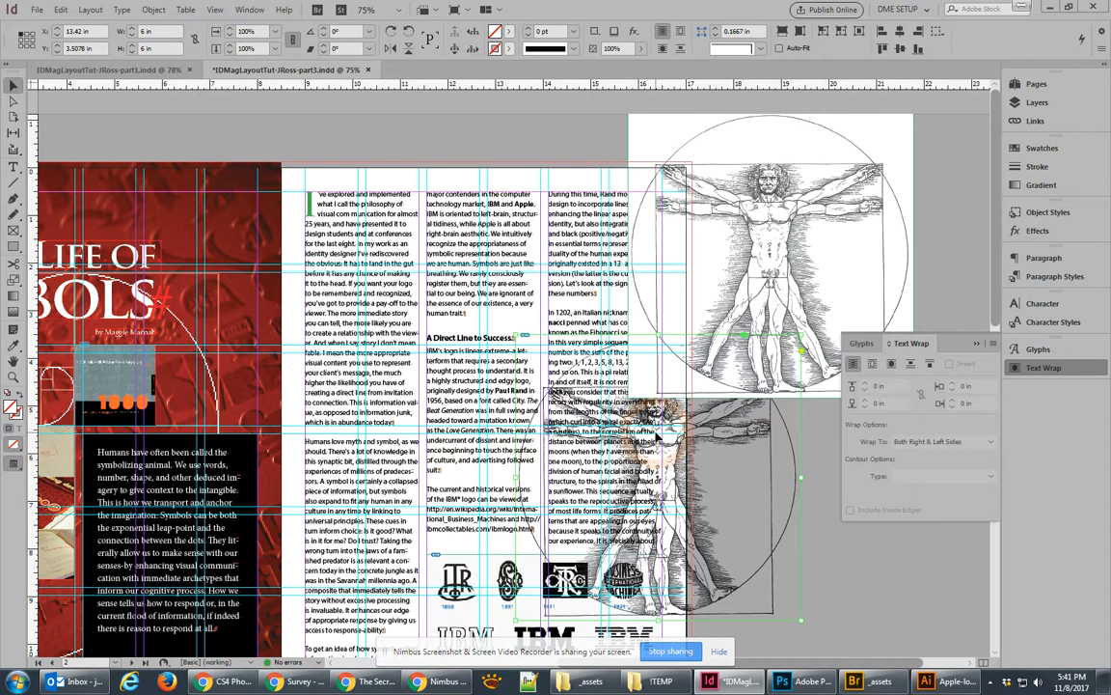
# Compare the greyscale and bitmap figures by selecting each, and delete the greyscale one with the opaque white background
pyautogui.click(723, 166)
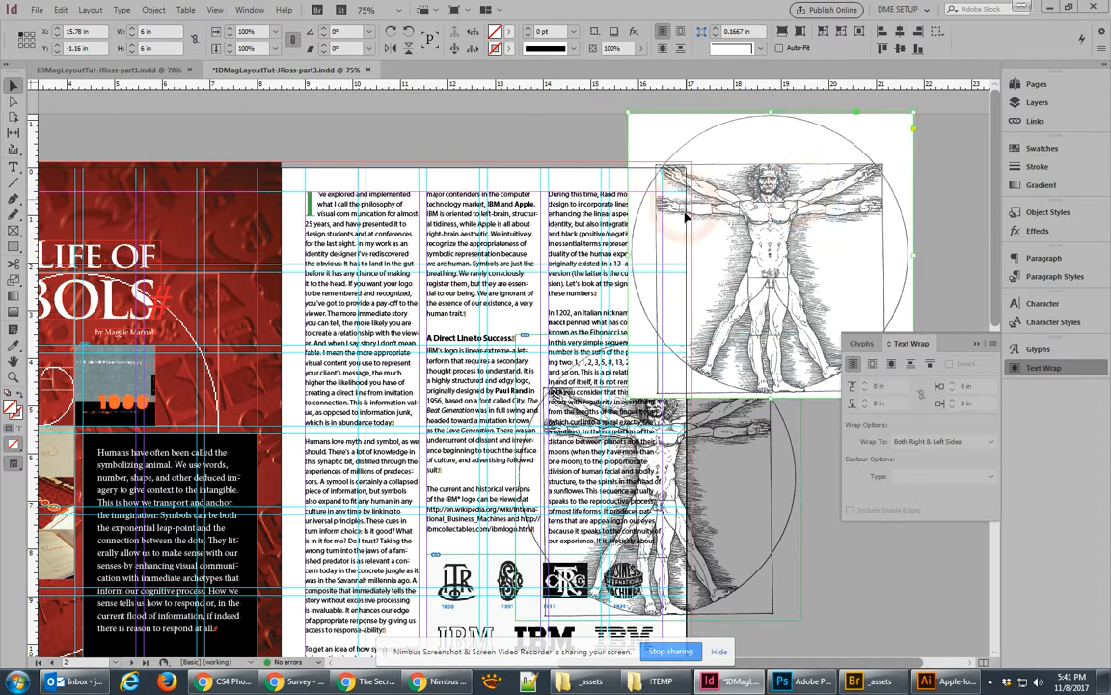
pyautogui.click(711, 428)
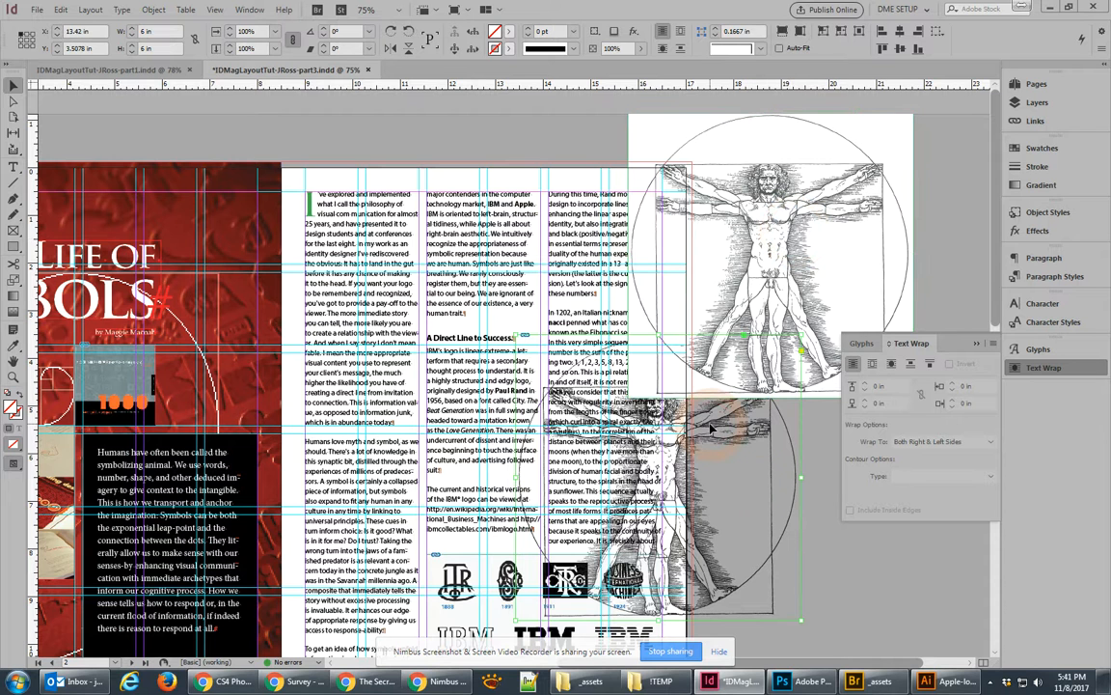
pyautogui.click(690, 232)
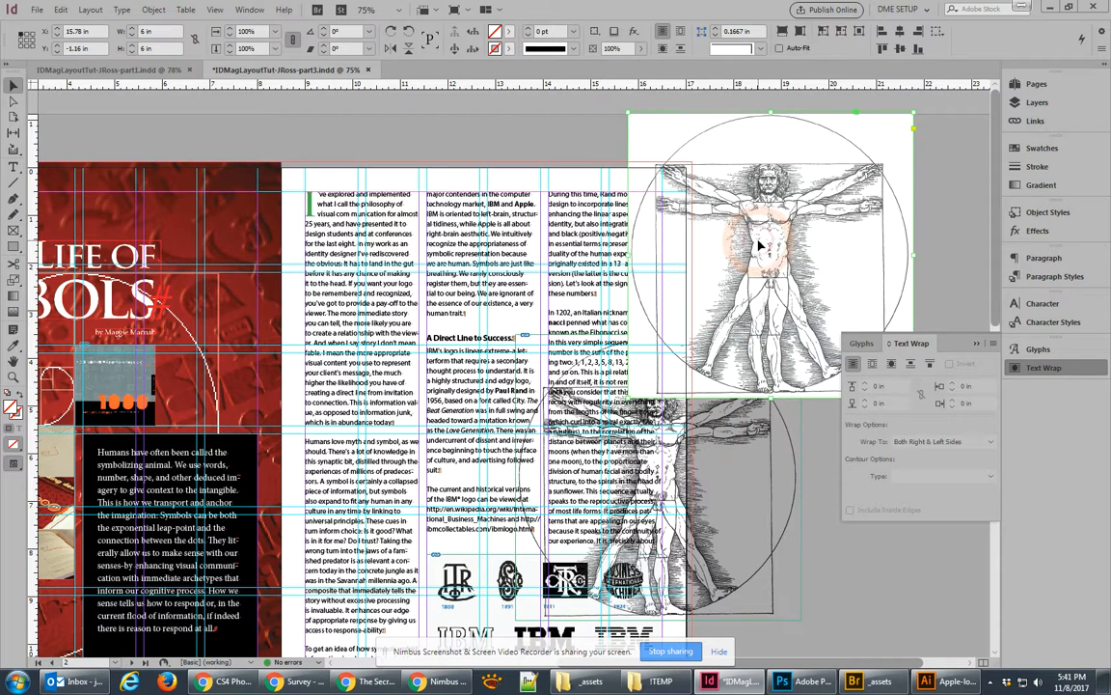
pyautogui.press('Delete')
pyautogui.click(759, 245)
pyautogui.click(787, 378)
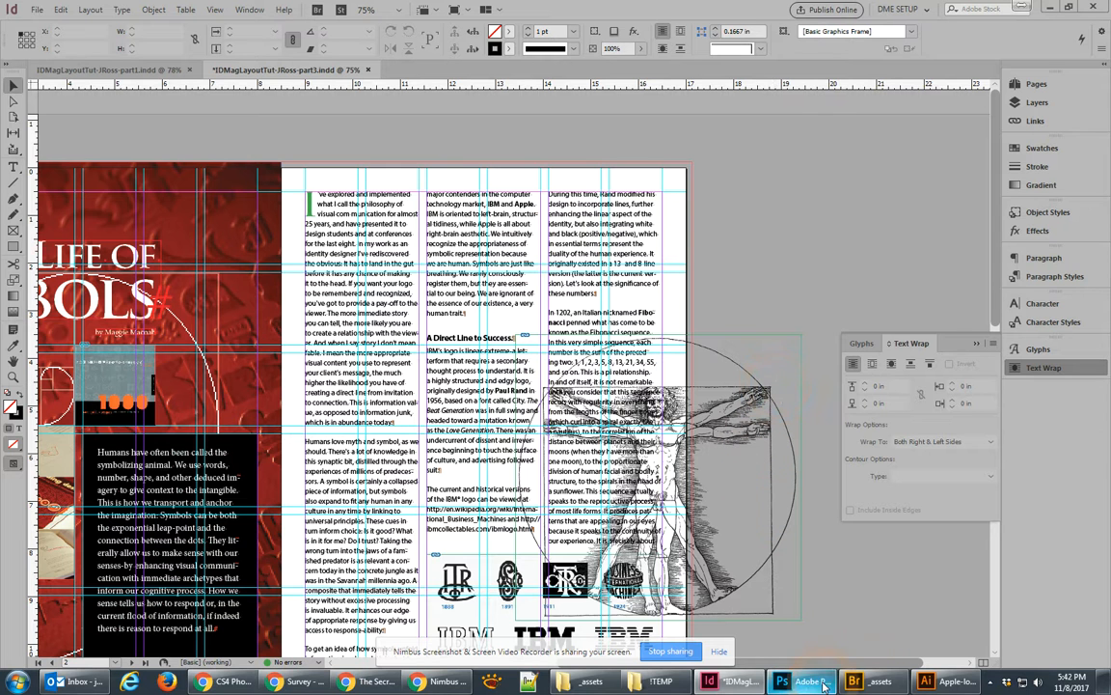
# Open the selected Vitruvianischer_Mann-bitmap.tif and Vitruvianischer_Mann-greyscale.jpg from Bridge in Photoshop
pyautogui.click(866, 683)
pyautogui.click(772, 552)
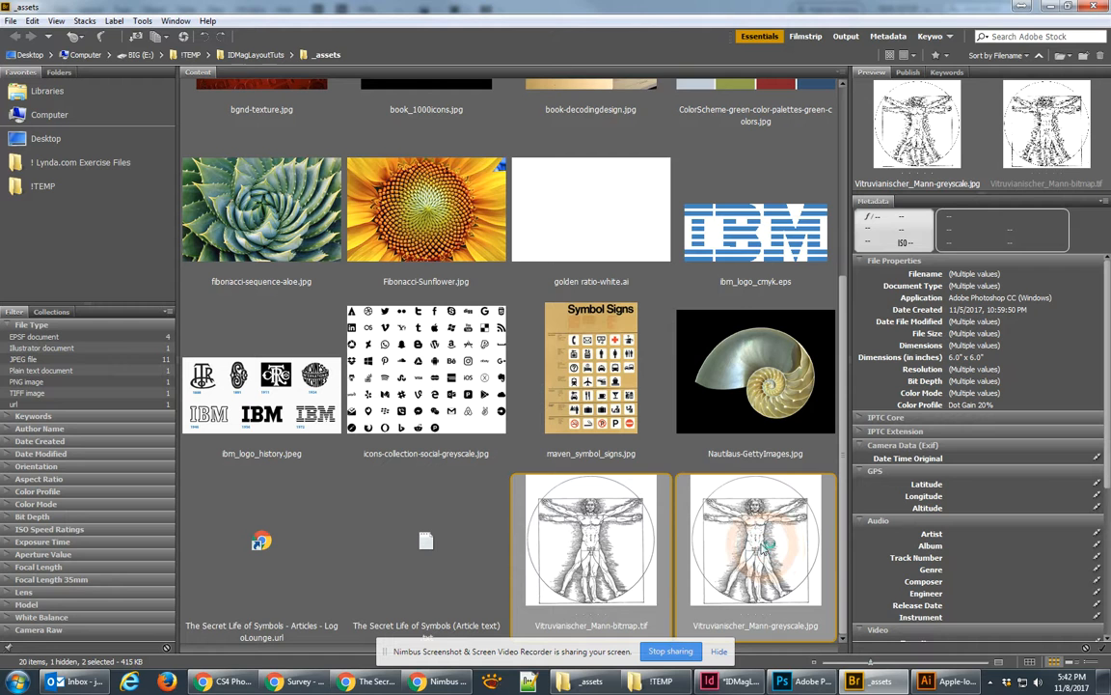
pyautogui.doubleClick(692, 467)
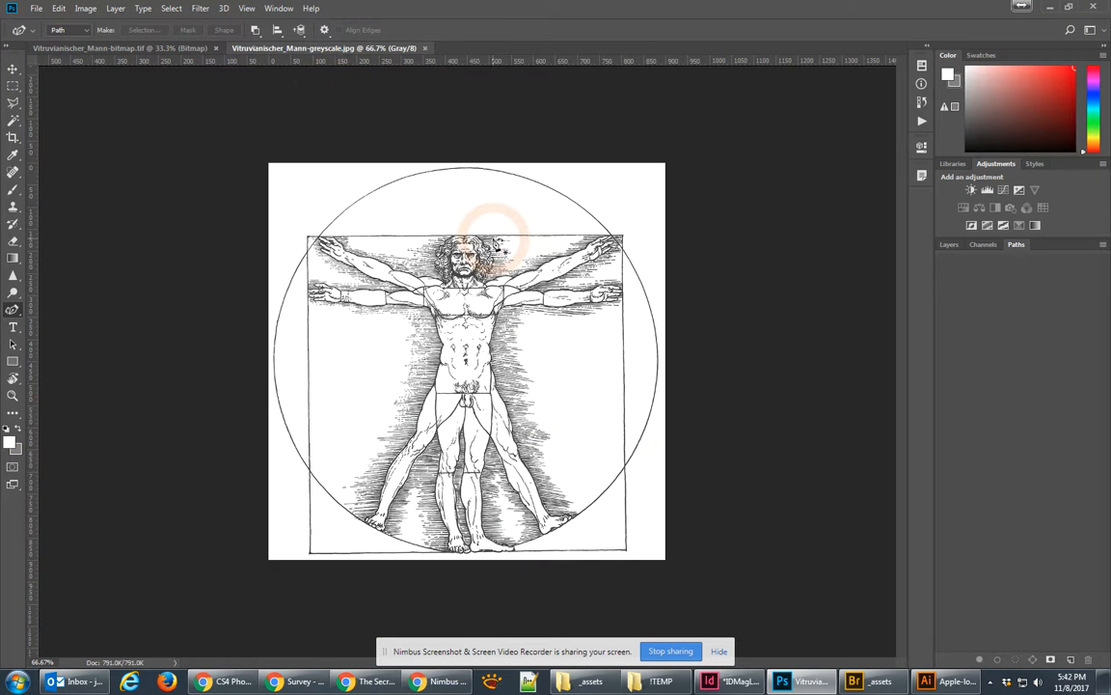
# Examine the greyscale image's background layer and the grey edge pixels of the chest lines at high magnification
pyautogui.click(951, 245)
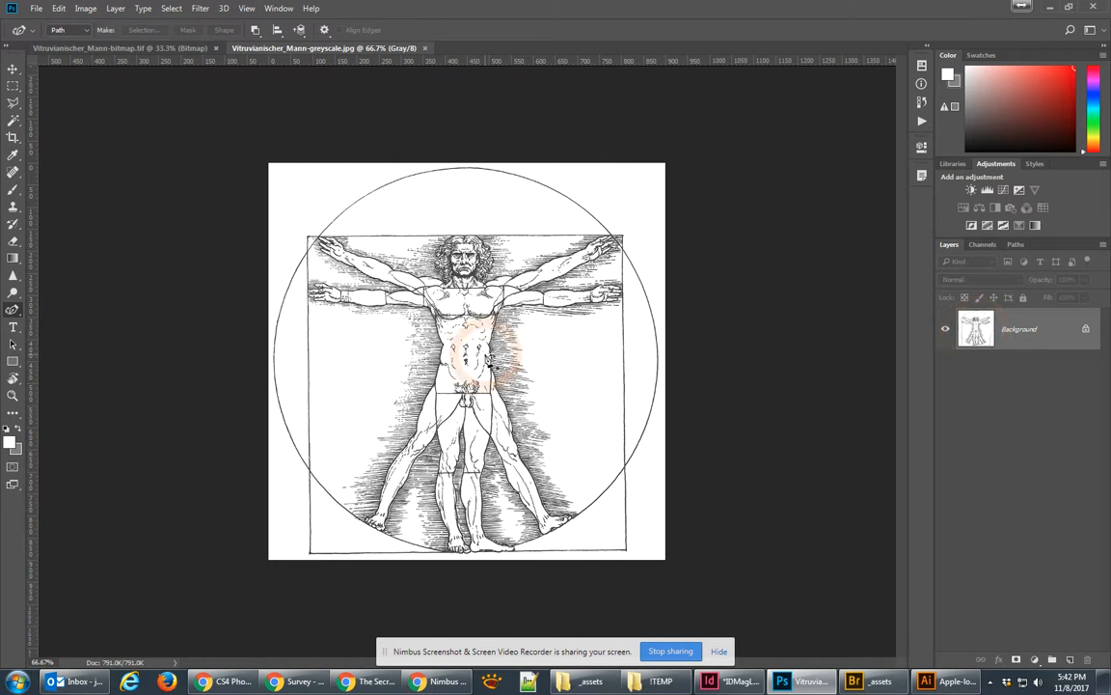
pyautogui.click(15, 71)
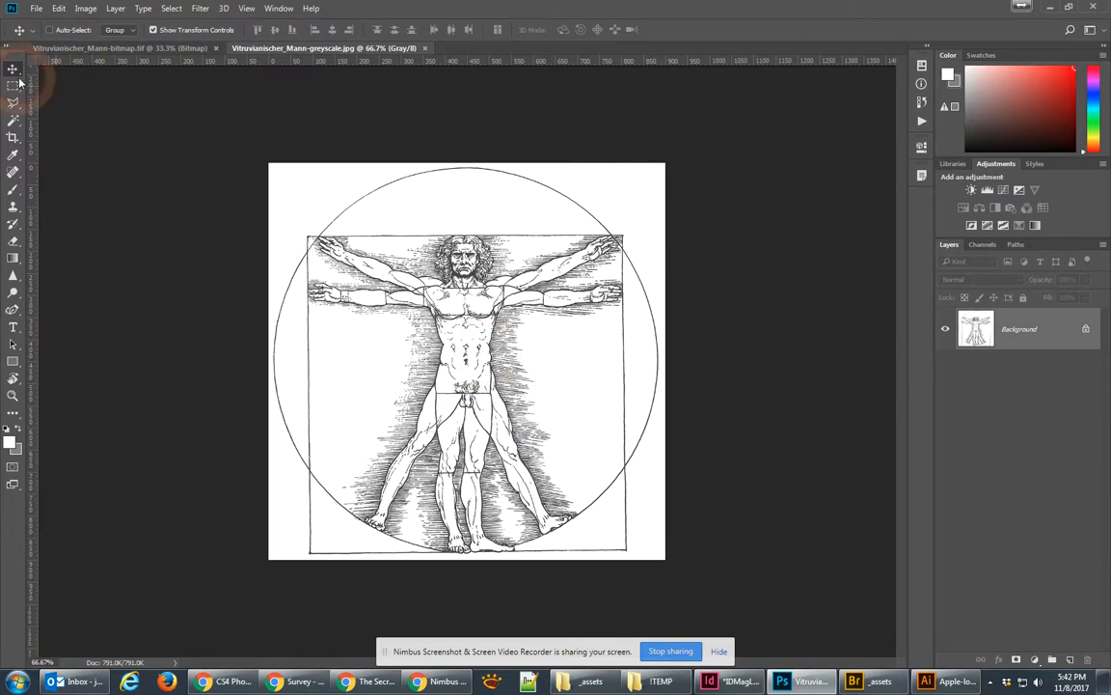
pyautogui.scroll(8, 457, 303)
pyautogui.scroll(8, 457, 299)
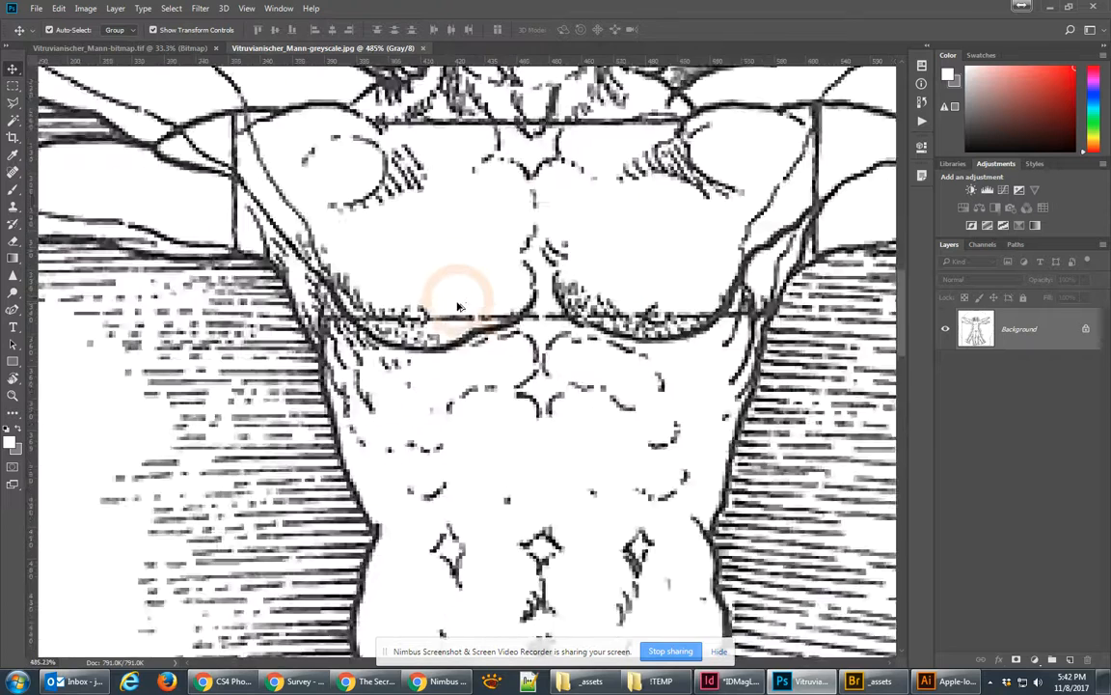
pyautogui.scroll(4, 418, 346)
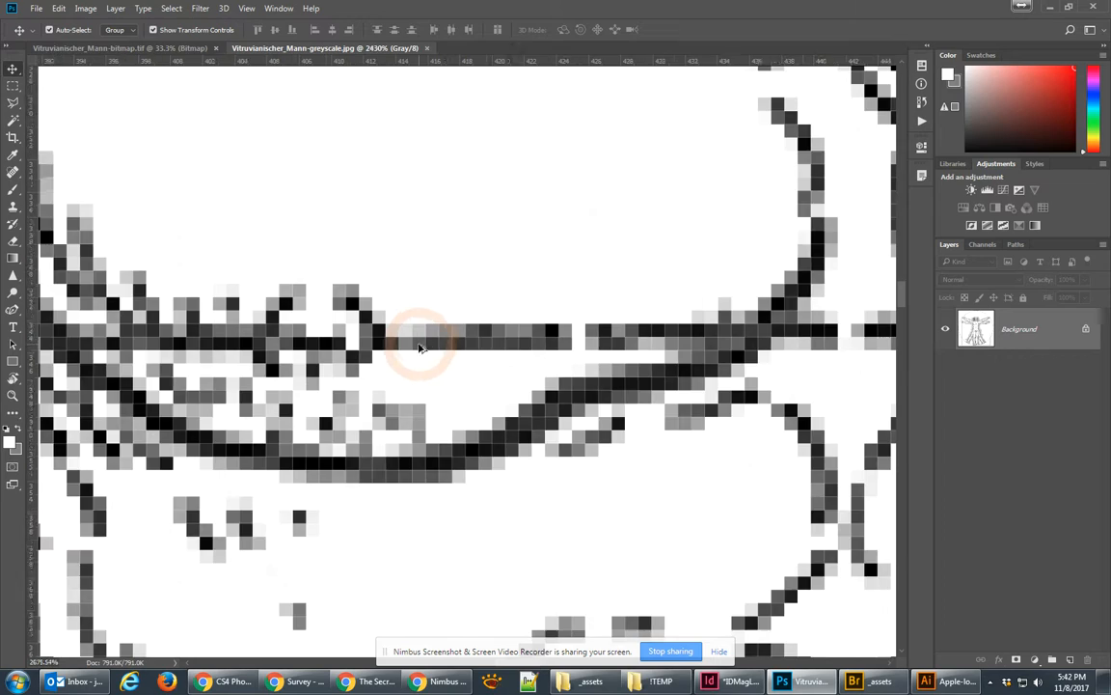
pyautogui.scroll(-10, 511, 338)
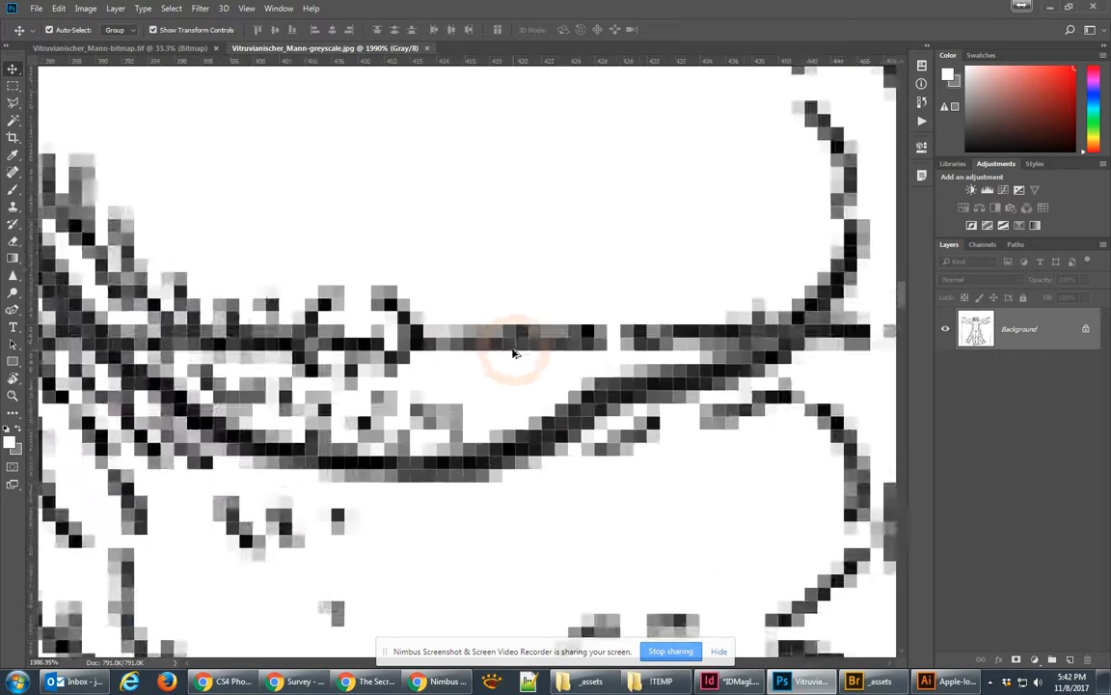
pyautogui.scroll(-6, 519, 351)
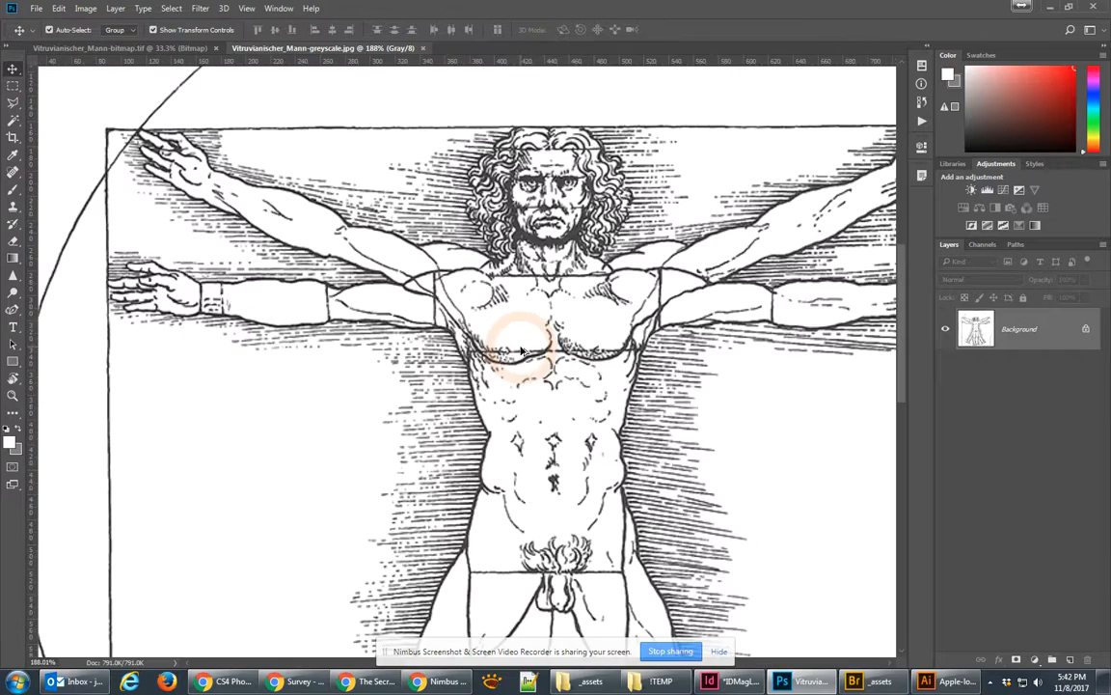
pyautogui.scroll(-1, 521, 351)
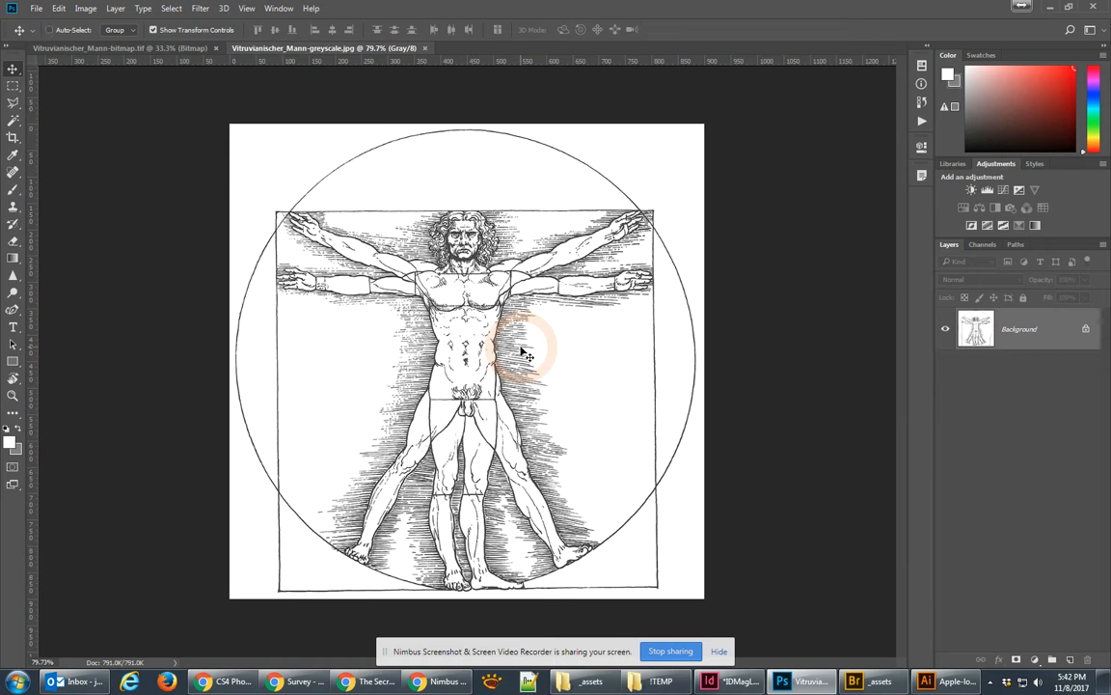
# Convert the greyscale image to Bitmap mode with an output of 600 pixels/inch and the Diffusion Dither method
pyautogui.click(86, 9)
pyautogui.moveTo(154, 23)
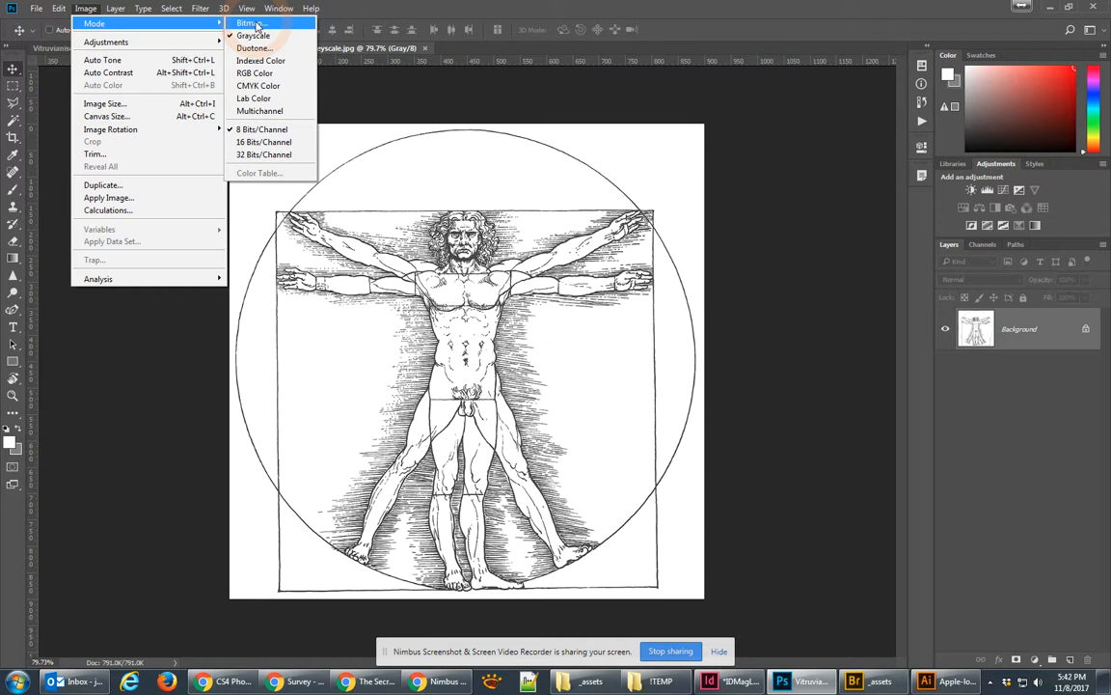
pyautogui.click(253, 23)
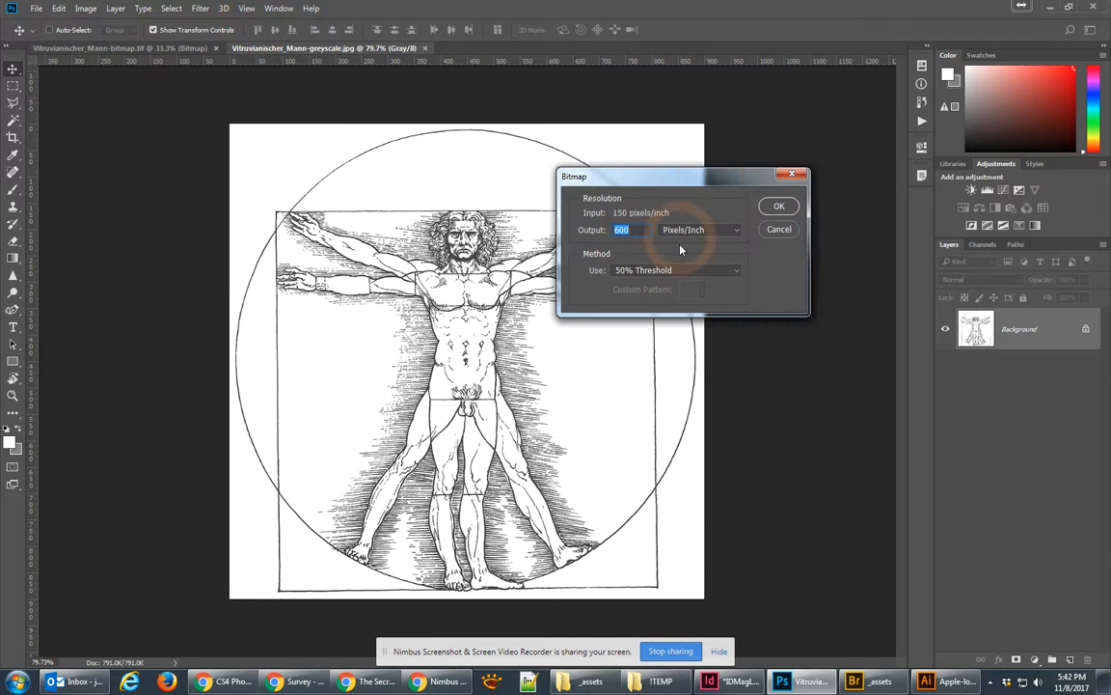
pyautogui.click(654, 273)
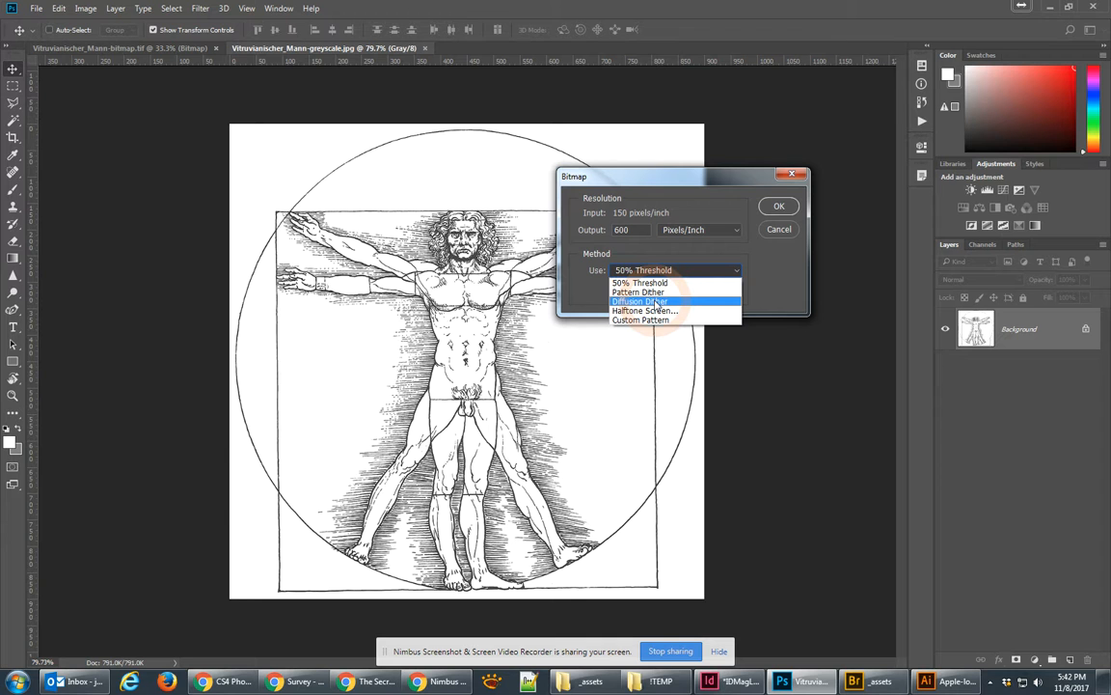
pyautogui.click(656, 302)
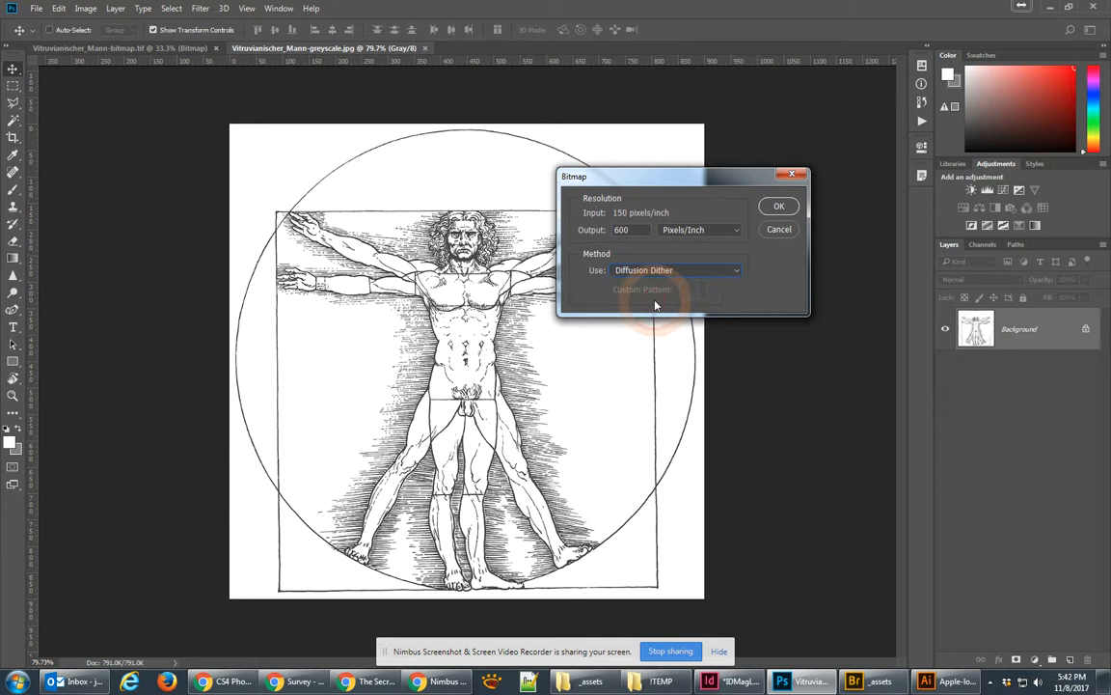
pyautogui.click(636, 228)
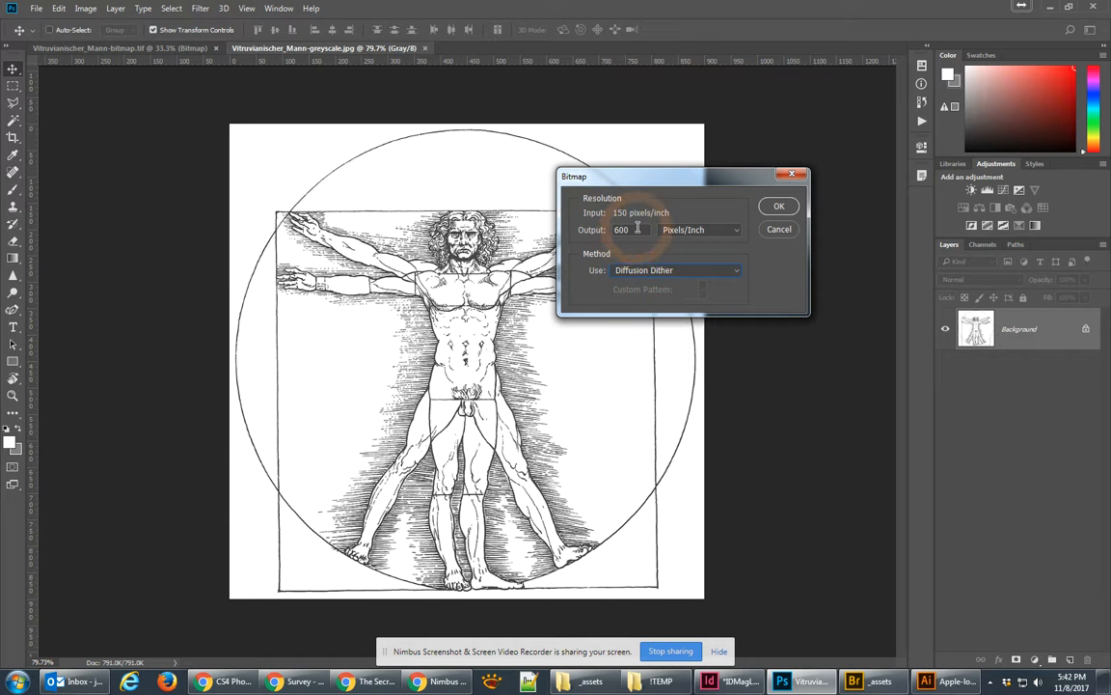
pyautogui.moveTo(637, 232); pyautogui.dragTo(591, 224)
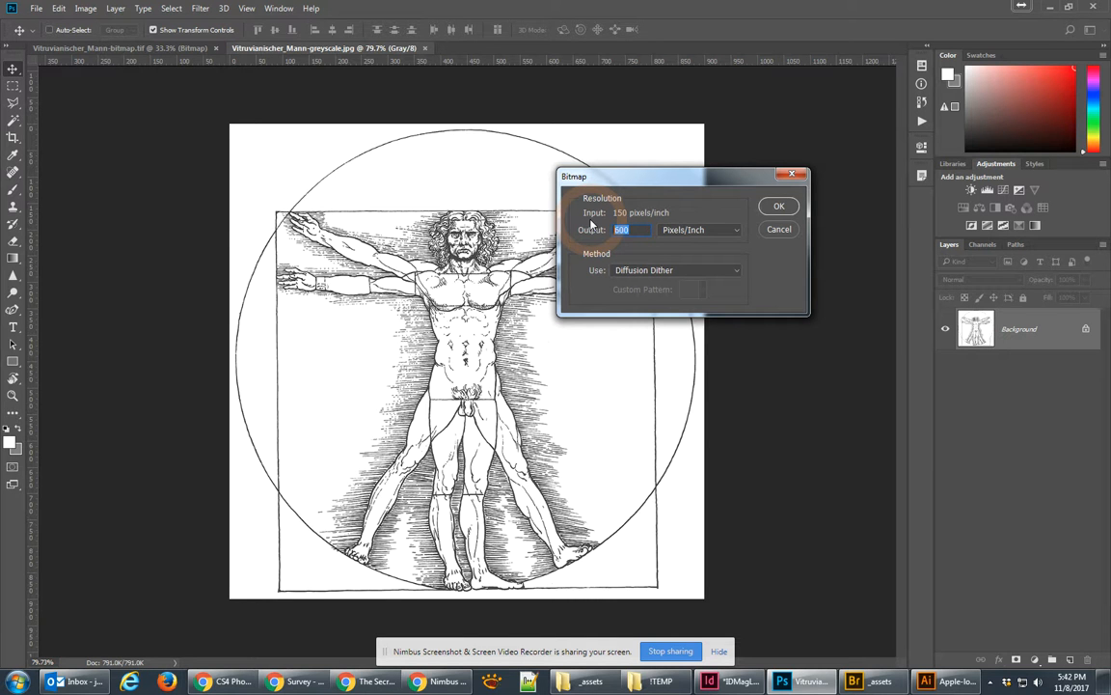
pyautogui.click(778, 207)
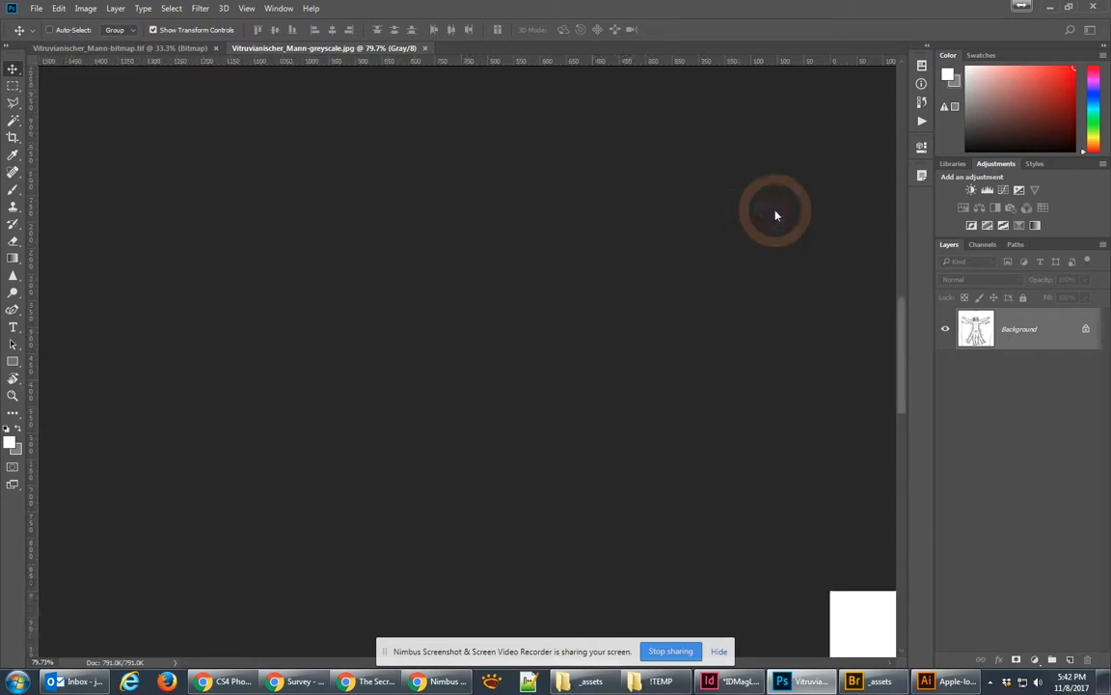
# Examine the dithered pixels along the chest lines of the converted image at high magnification, and compare them with the whole figure
pyautogui.scroll(10, 440, 307)
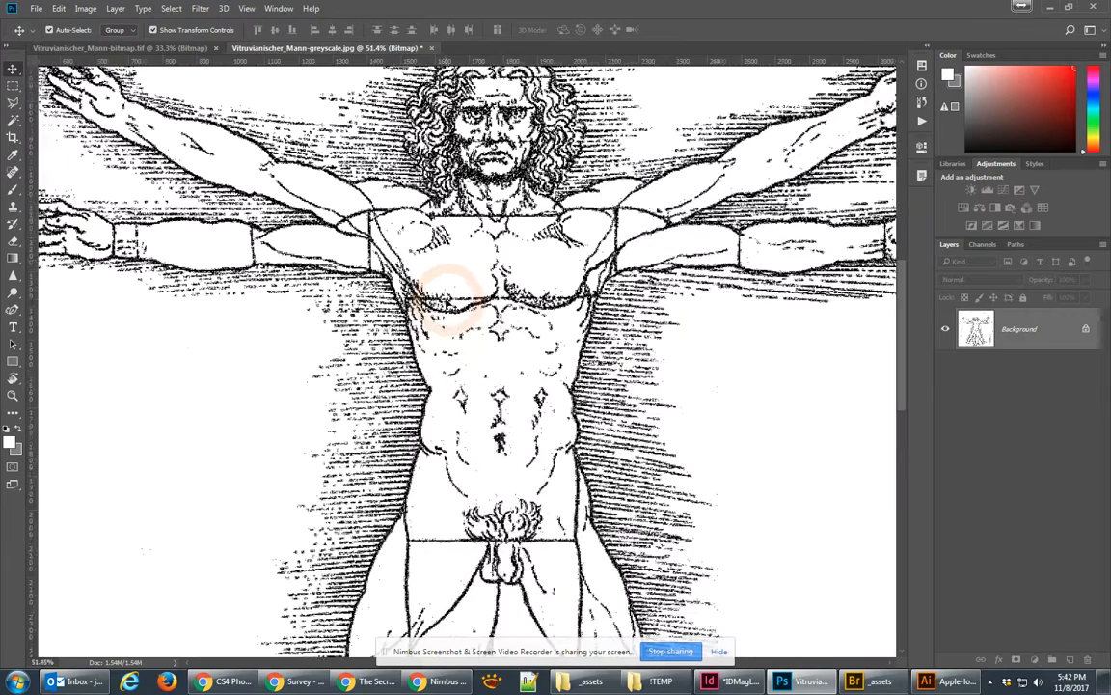
pyautogui.scroll(6, 458, 305)
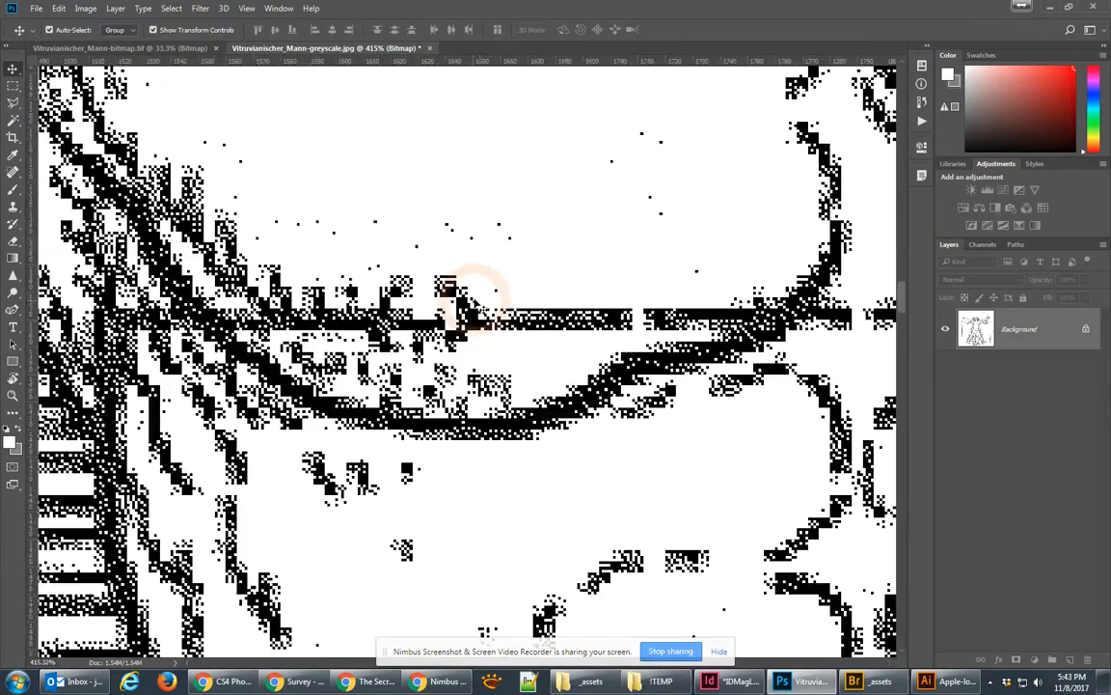
pyautogui.scroll(2, 492, 304)
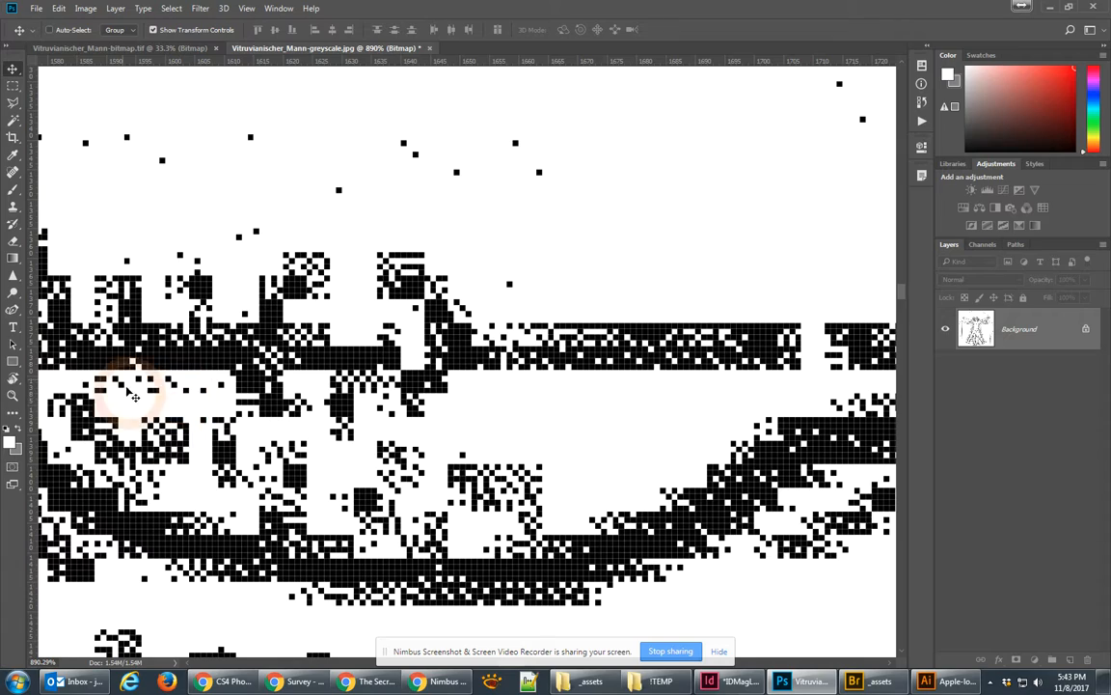
pyautogui.scroll(-5, 227, 318)
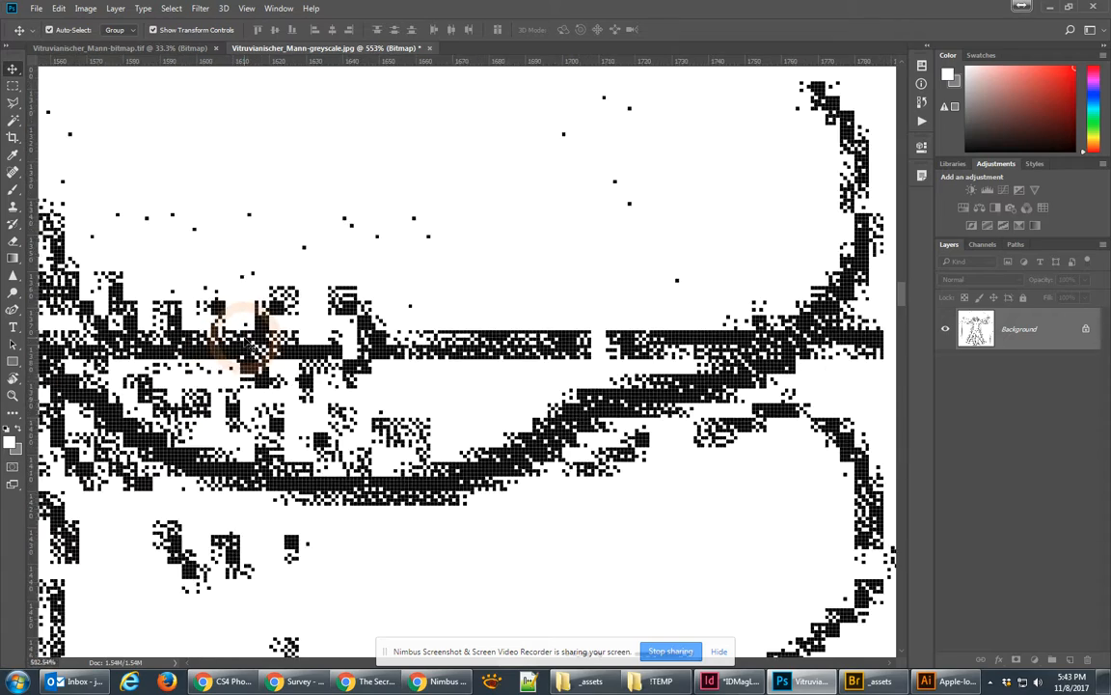
pyautogui.scroll(-5, 254, 340)
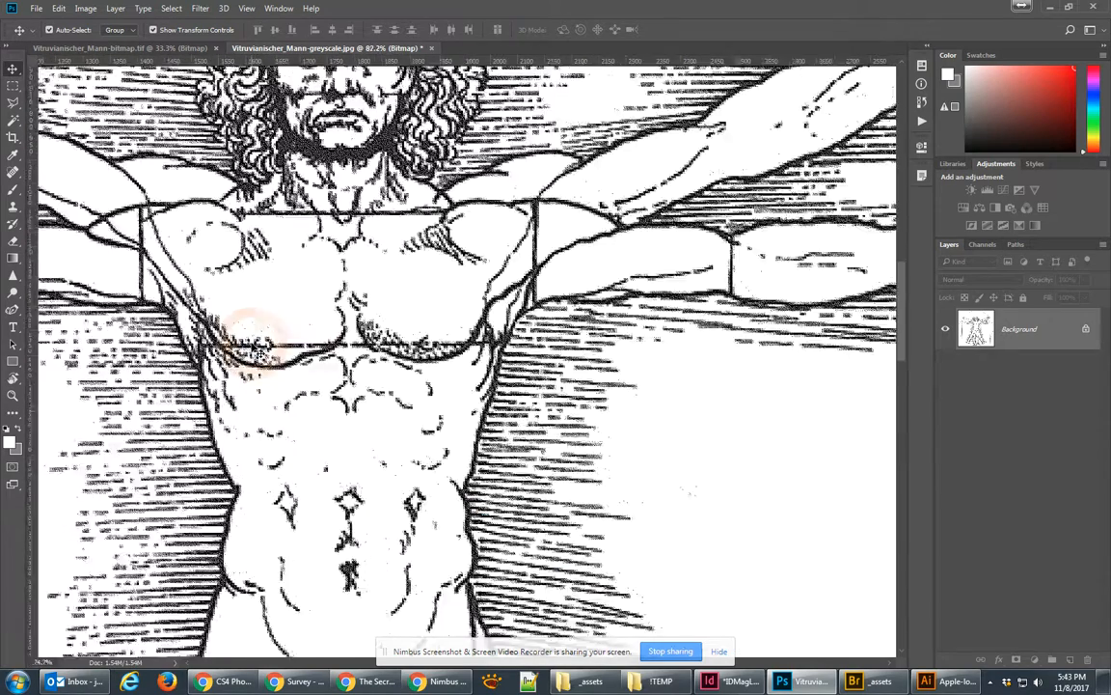
pyautogui.scroll(-4, 255, 338)
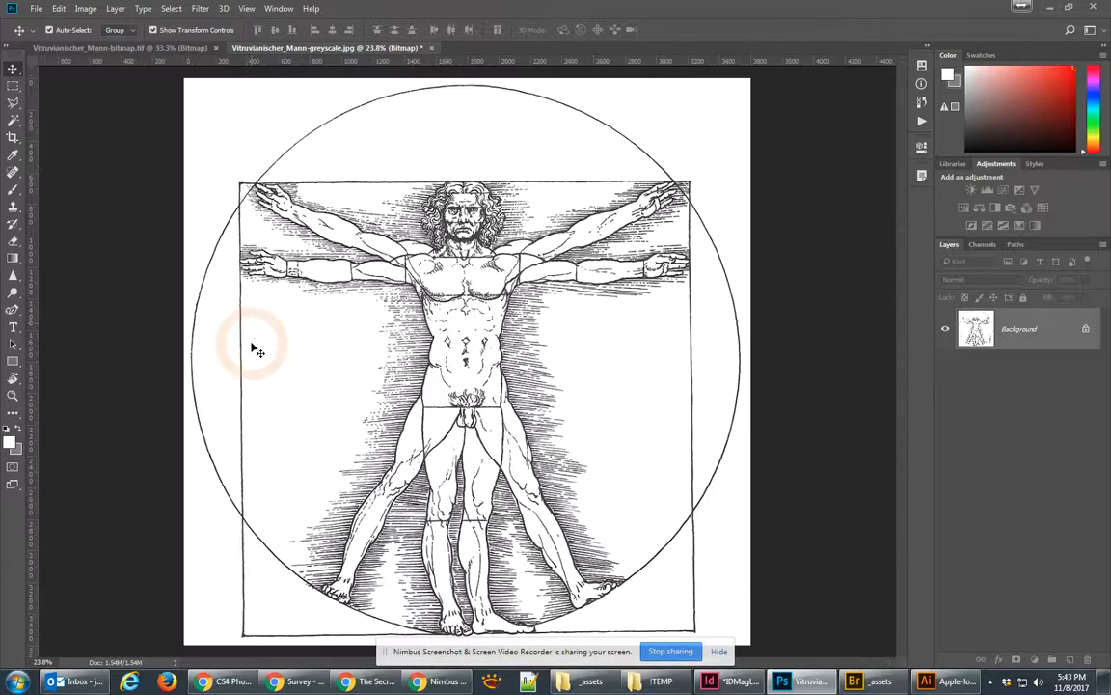
# Inspect the chest area of Vitruvianischer_Mann-bitmap.tif up close for comparison, and return to Vitruvianischer_Mann-greyscale.jpg
pyautogui.click(175, 48)
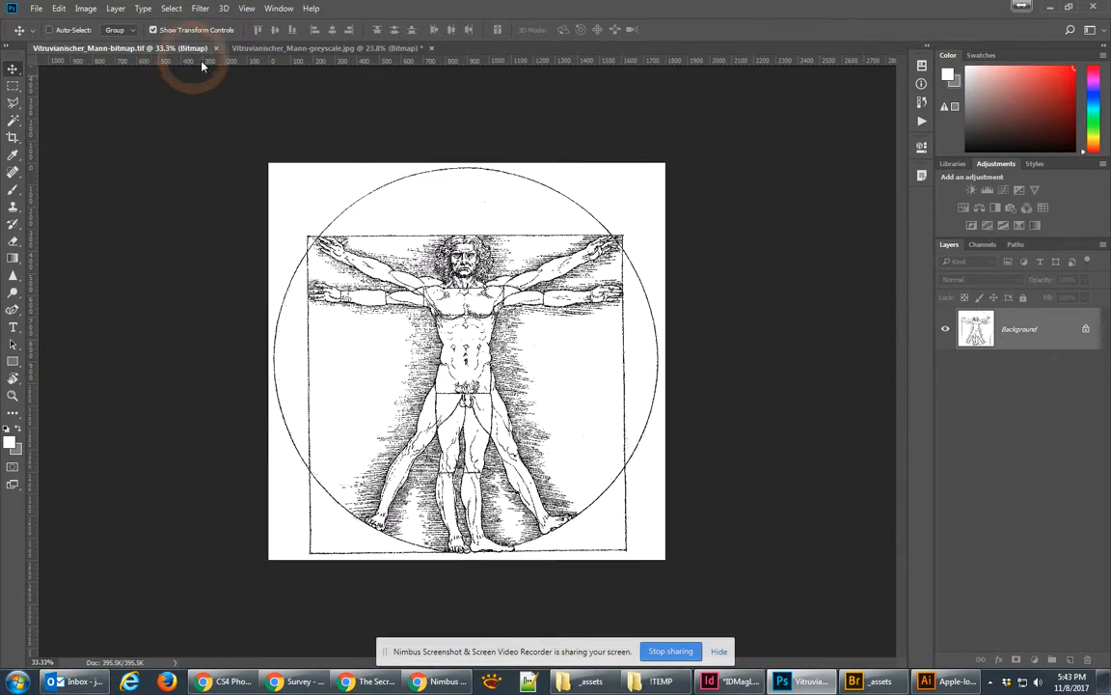
pyautogui.scroll(2, 439, 280)
pyautogui.scroll(6, 446, 291)
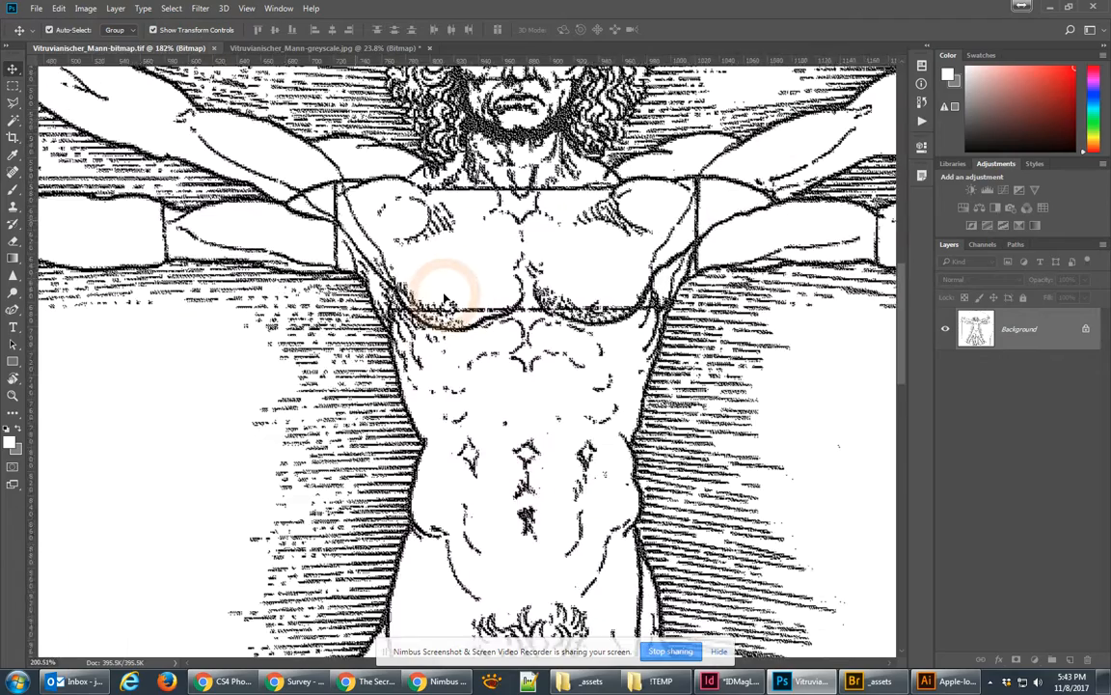
pyautogui.scroll(-5, 447, 302)
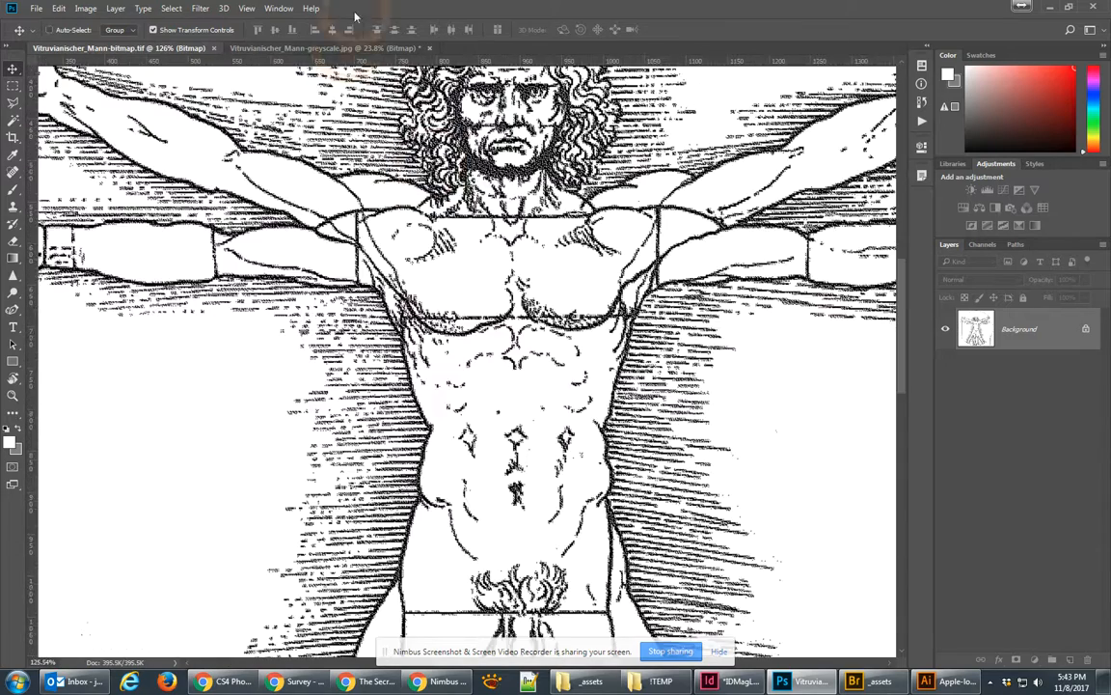
pyautogui.click(310, 48)
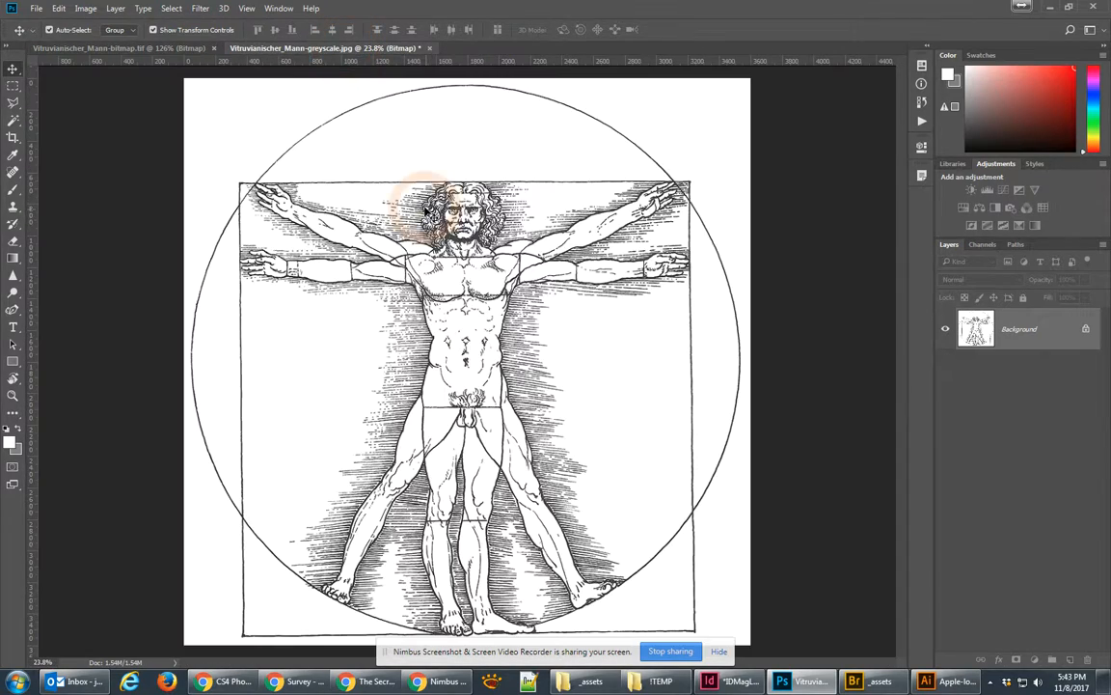
# Undo the dithered conversion and convert the greyscale image to Bitmap mode again with a method that does not dither
pyautogui.scroll(5, 463, 272)
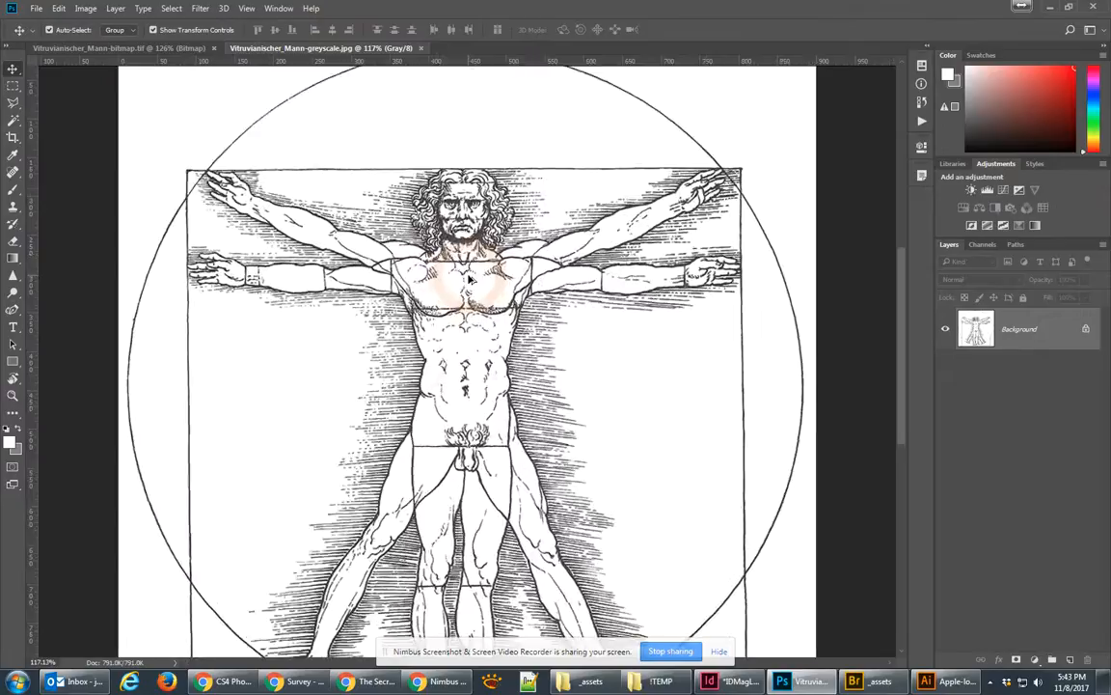
pyautogui.scroll(2, 470, 280)
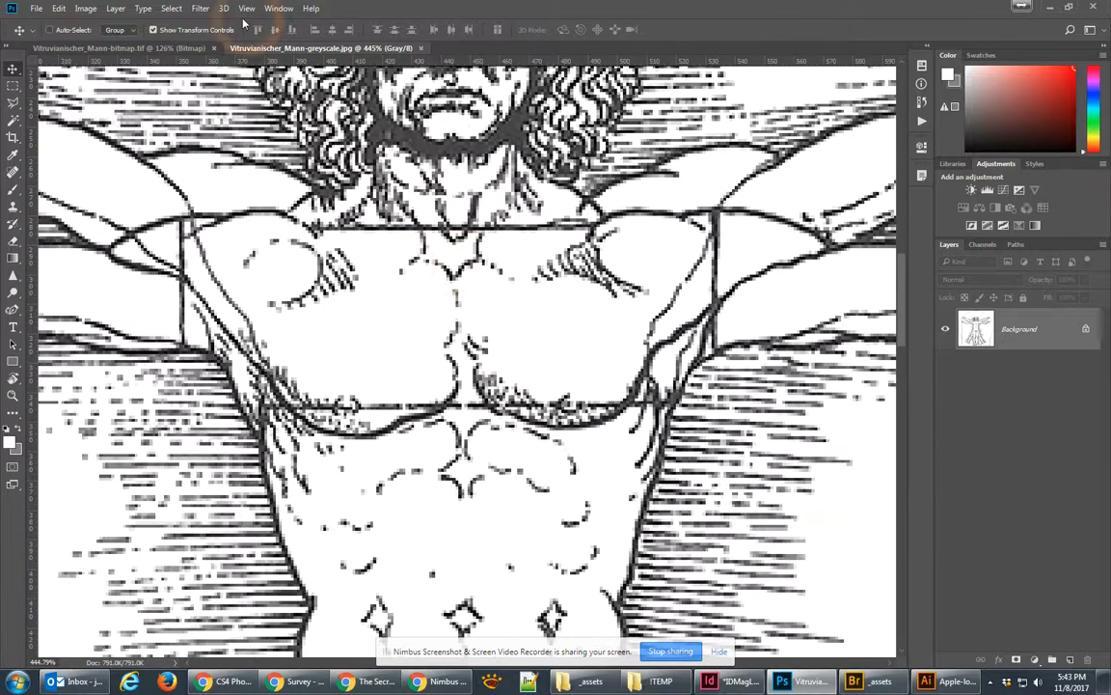
pyautogui.click(87, 9)
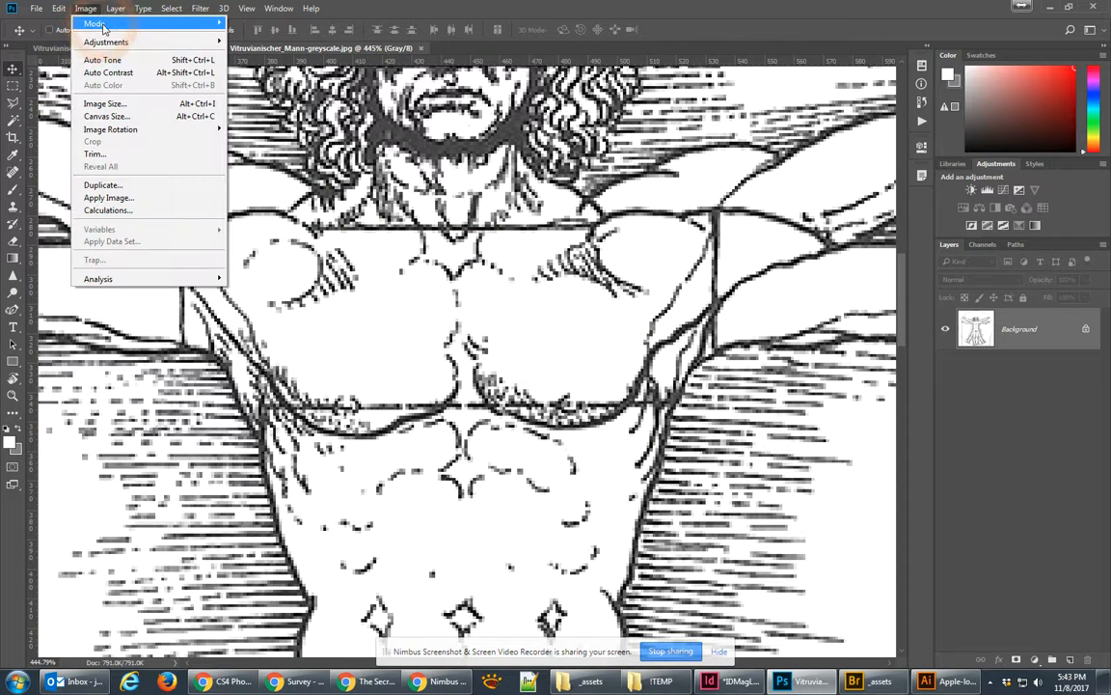
pyautogui.moveTo(101, 42)
pyautogui.moveTo(126, 23)
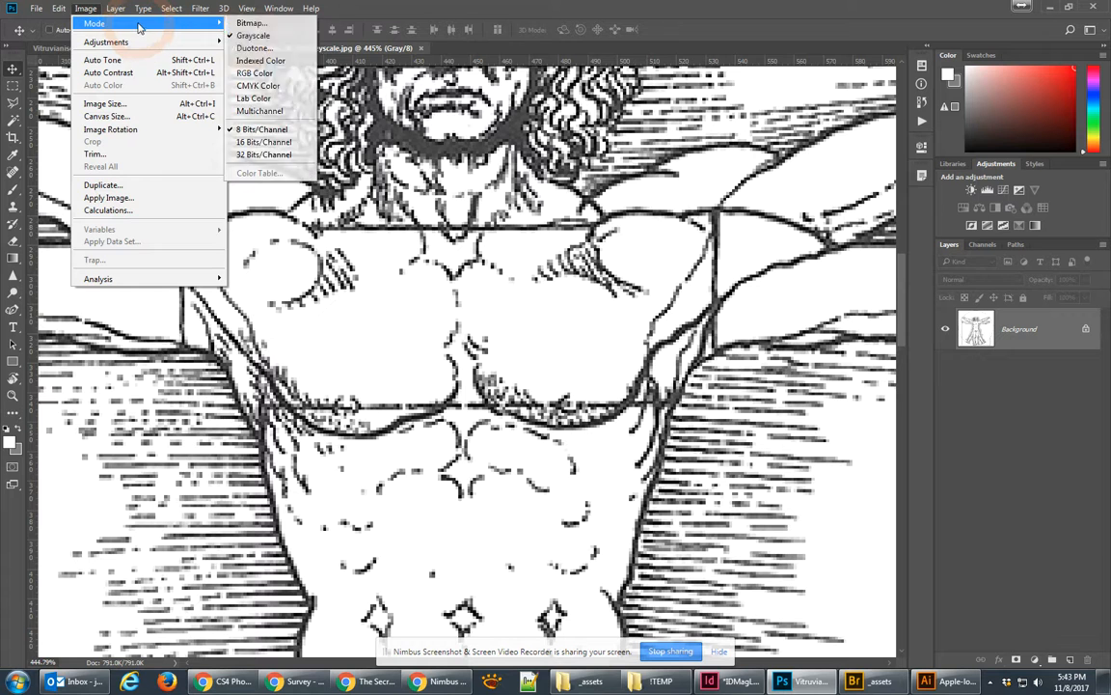
pyautogui.click(262, 24)
pyautogui.click(675, 231)
pyautogui.click(660, 272)
pyautogui.click(662, 271)
pyautogui.click(655, 282)
pyautogui.click(779, 205)
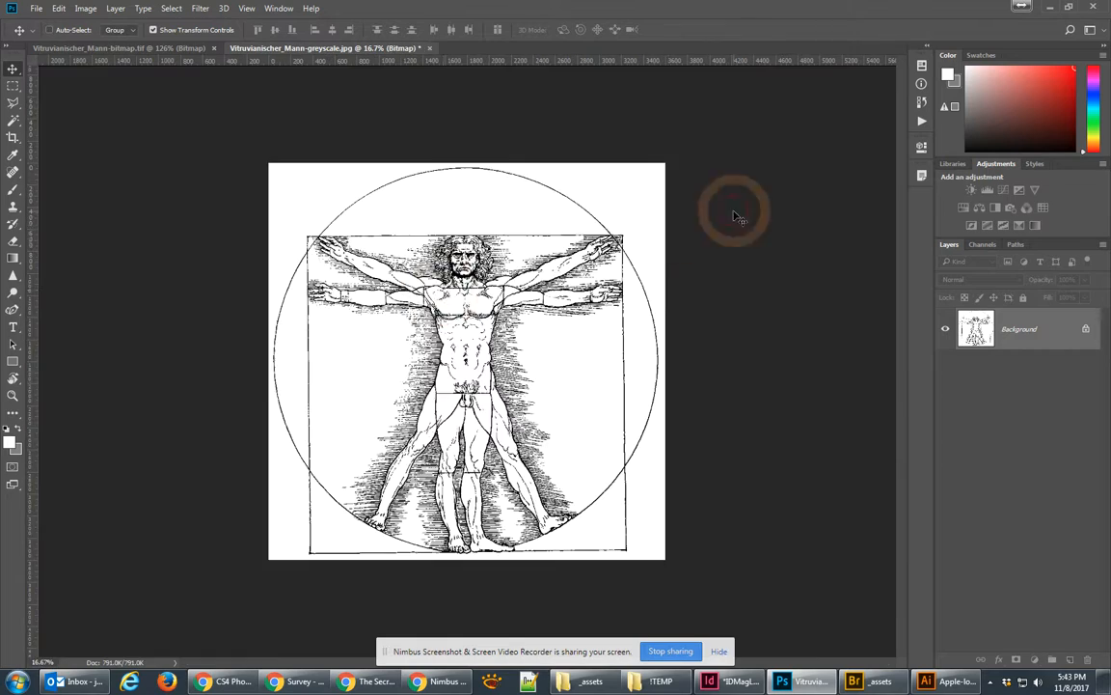
# Examine the hard-edged black and white pixels of the newly converted figure's chest and head at several magnifications
pyautogui.scroll(2, 461, 285)
pyautogui.scroll(8, 462, 286)
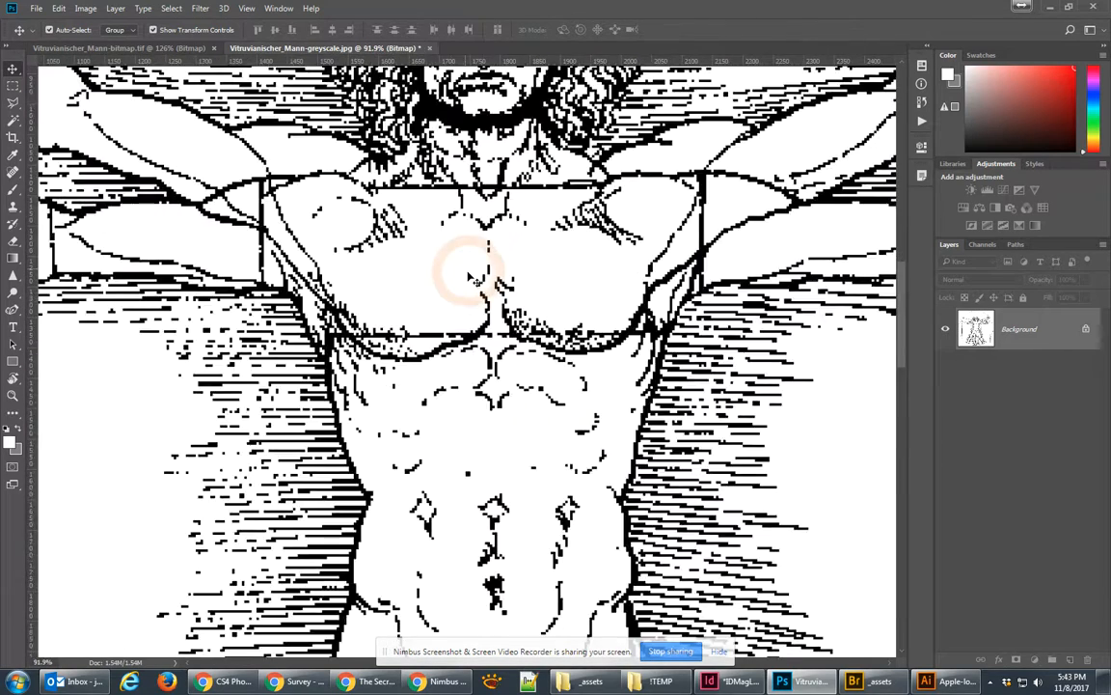
pyautogui.scroll(1, 453, 318)
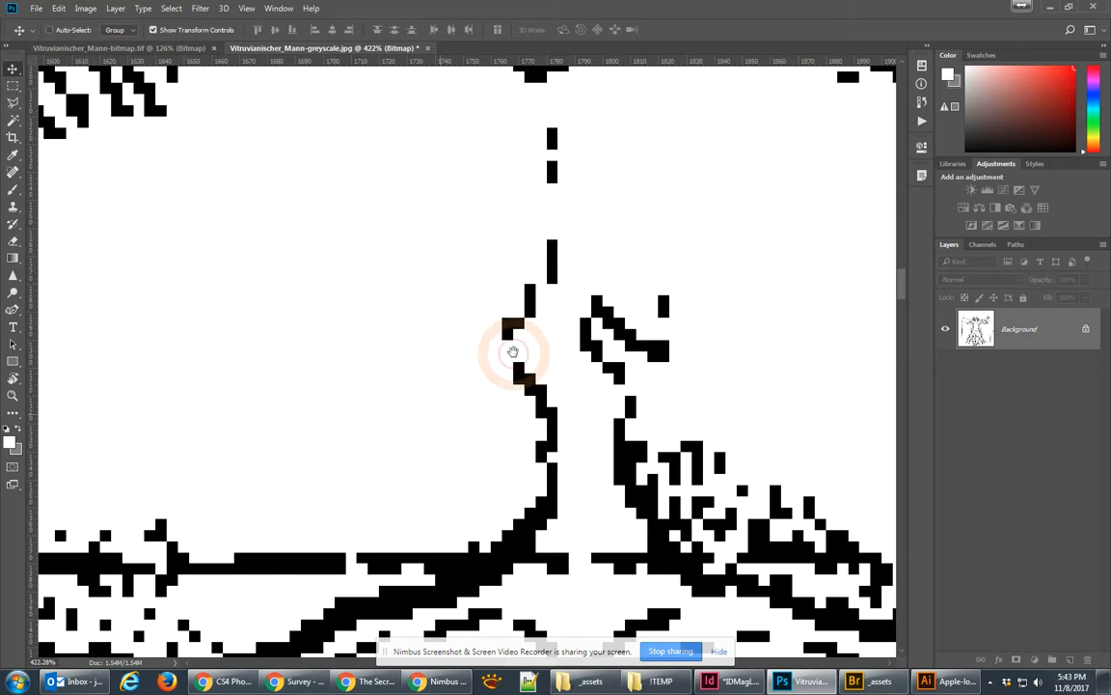
pyautogui.scroll(-4, 395, 347)
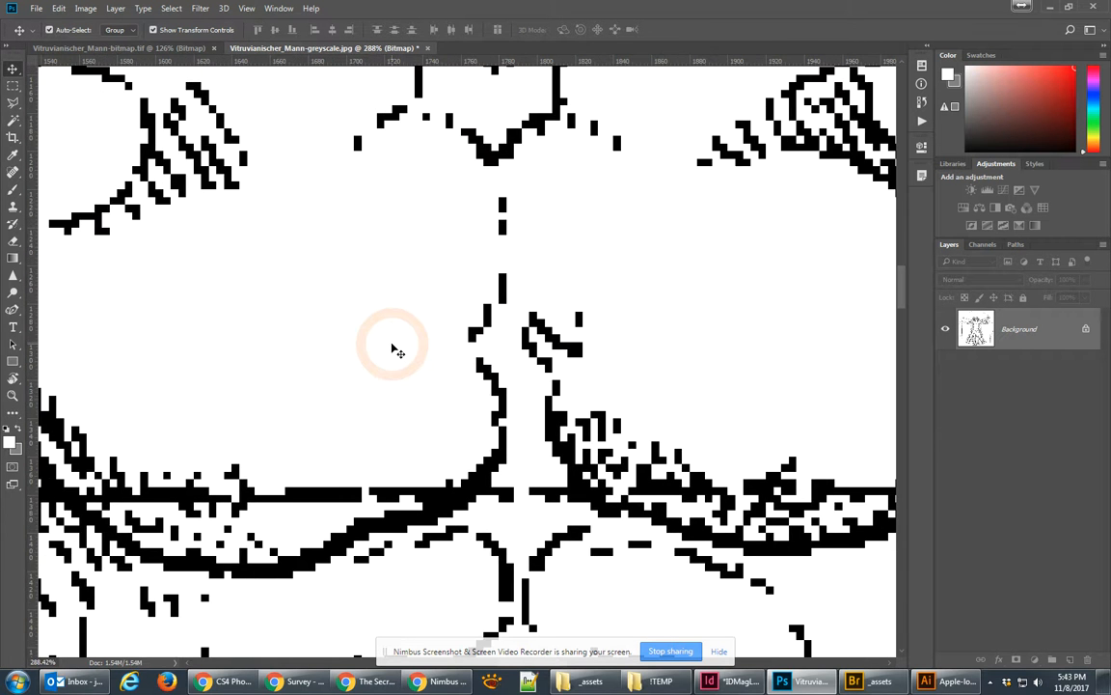
pyautogui.scroll(-1, 396, 349)
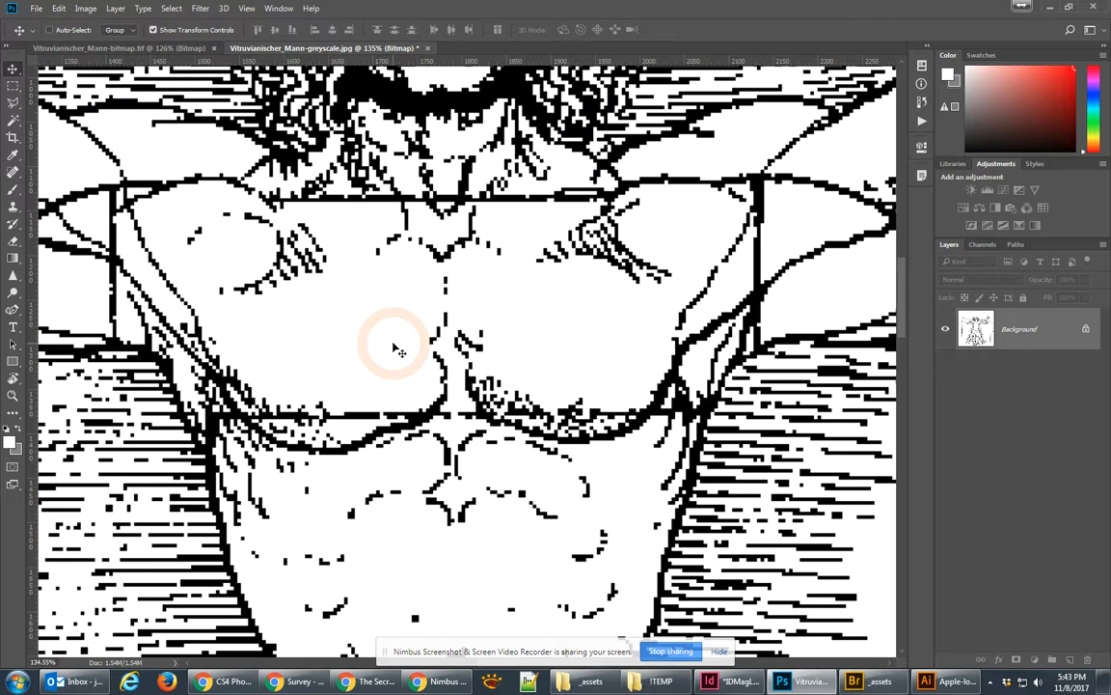
pyautogui.scroll(-3, 396, 350)
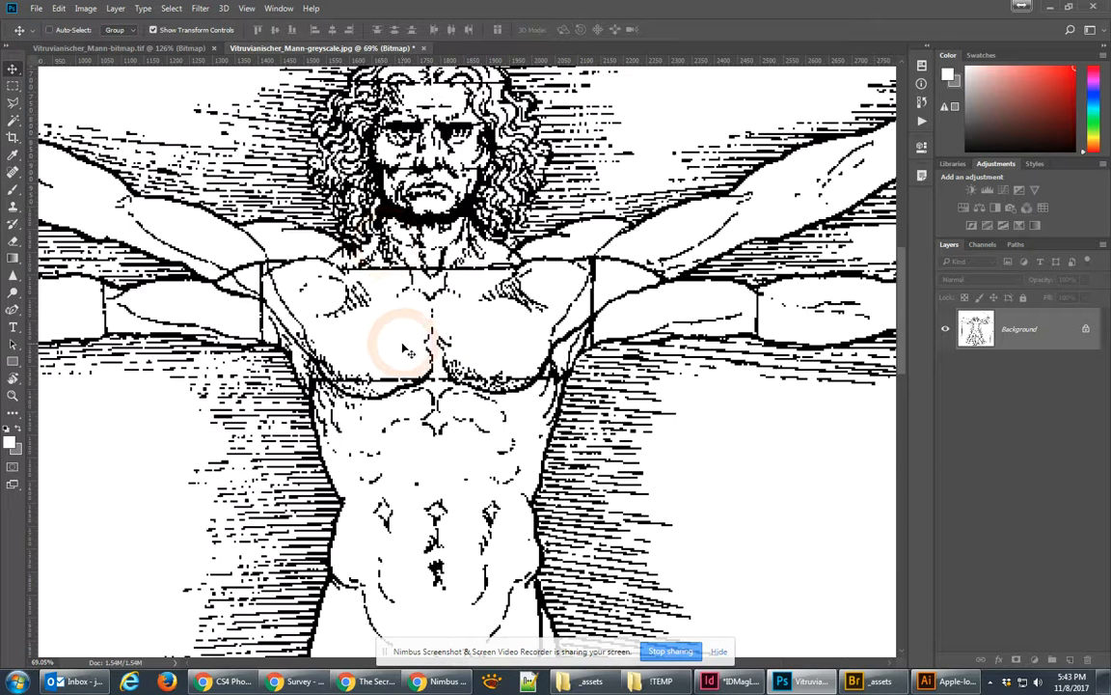
# Switch to the magazine layout in InDesign
pyautogui.click(1021, 8)
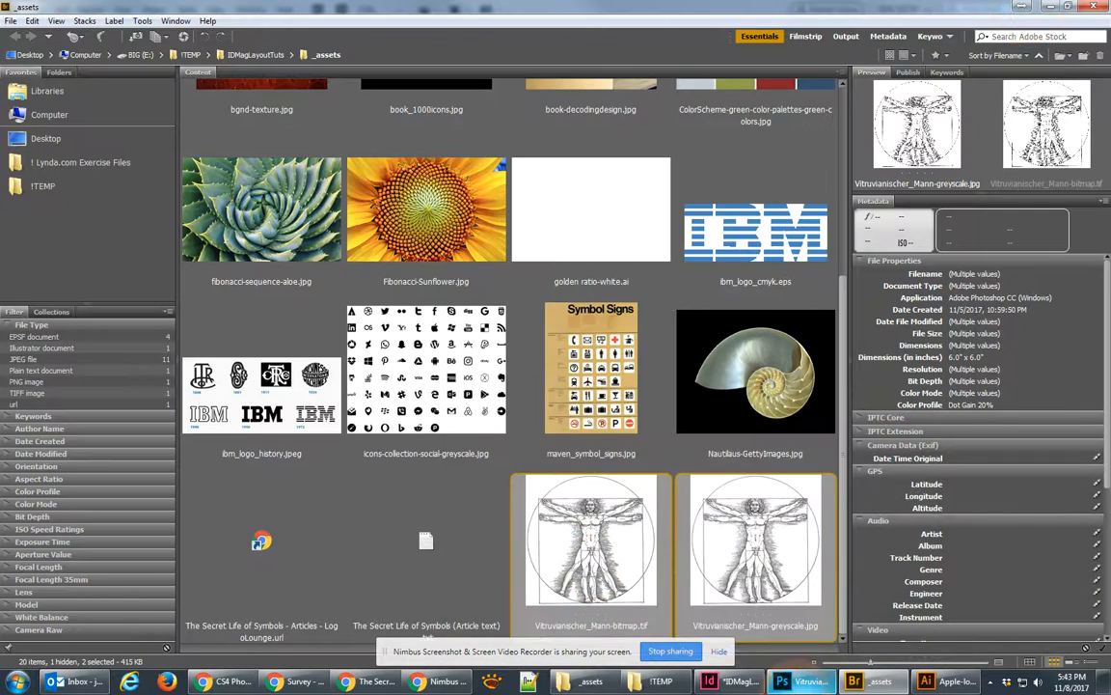
pyautogui.click(730, 679)
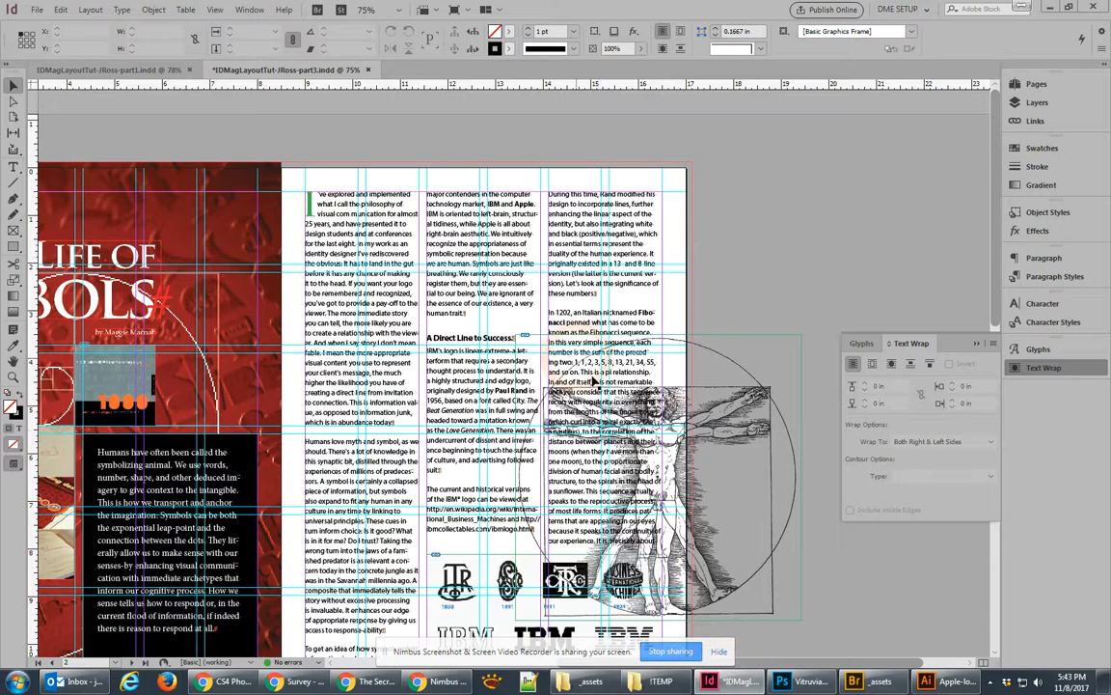
# Try the green swatch C=75 M=5 Y=100 K=0 as the fill of the Vitruvian figure's frame, and undo it
pyautogui.click(721, 437)
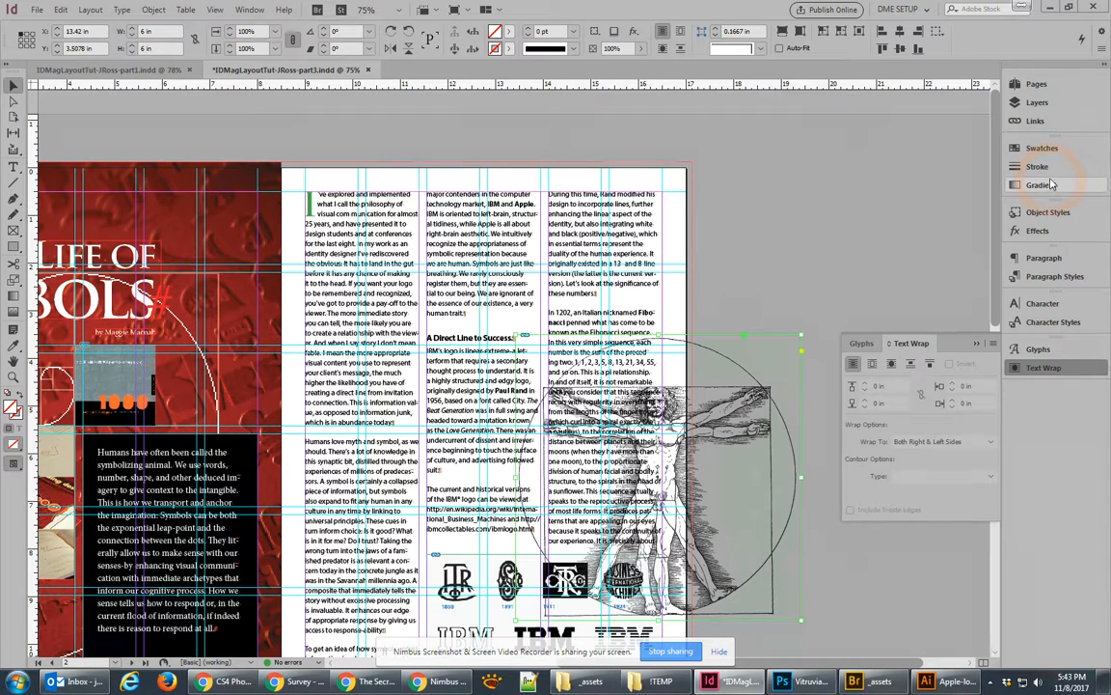
pyautogui.click(1045, 150)
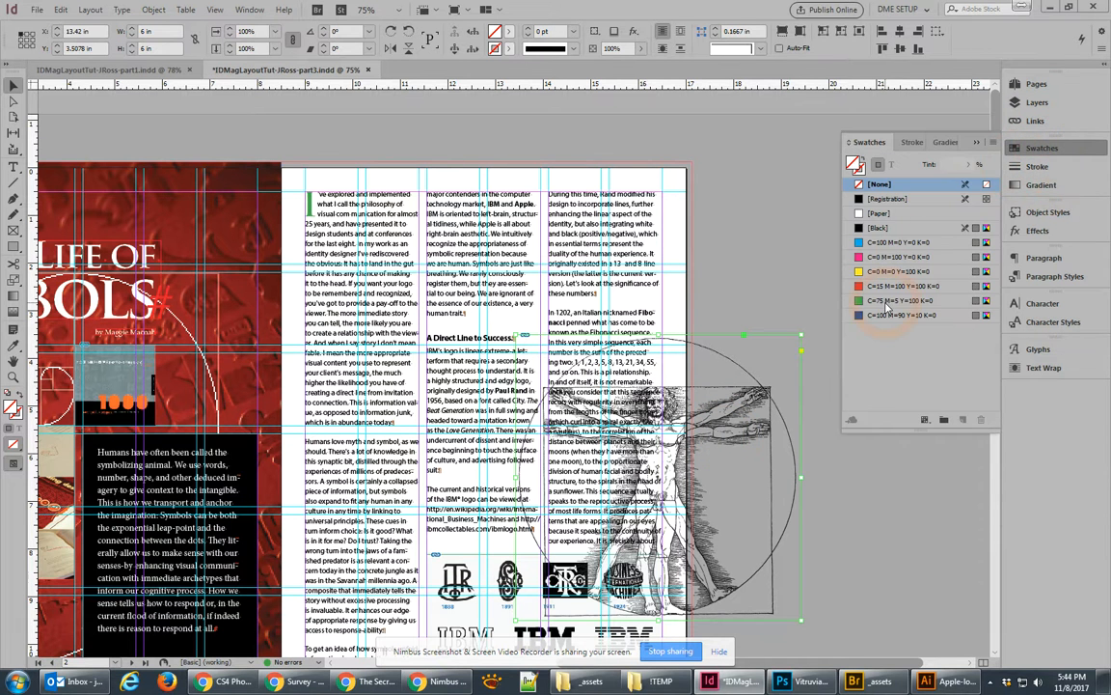
pyautogui.click(888, 302)
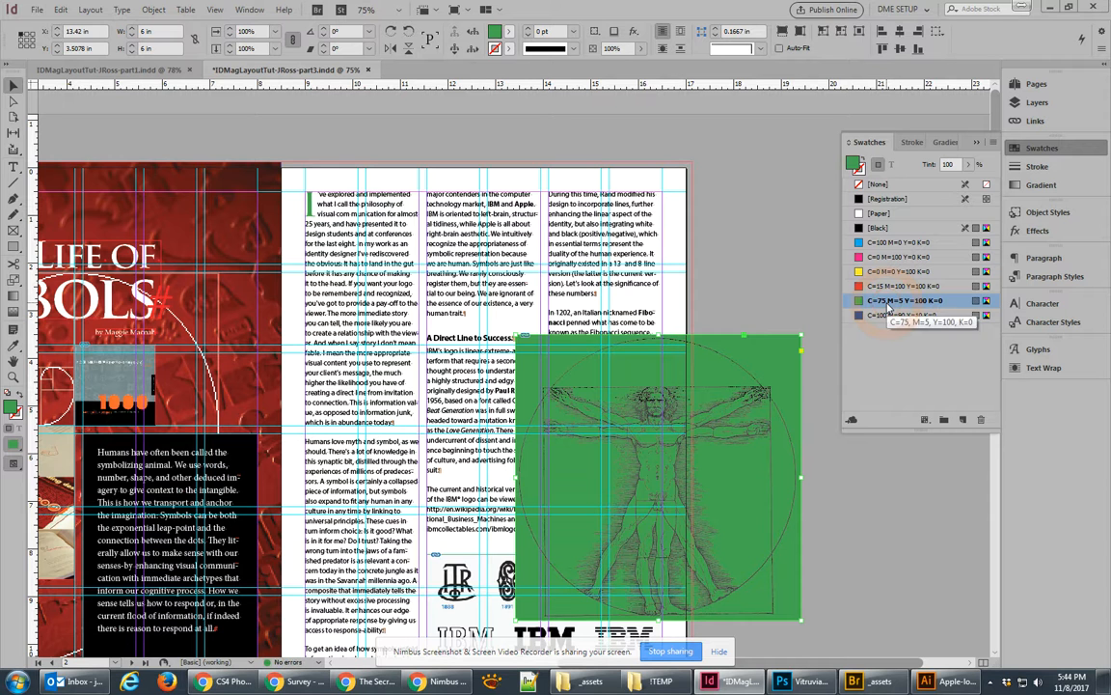
pyautogui.hotkey('ctrl', 'z')
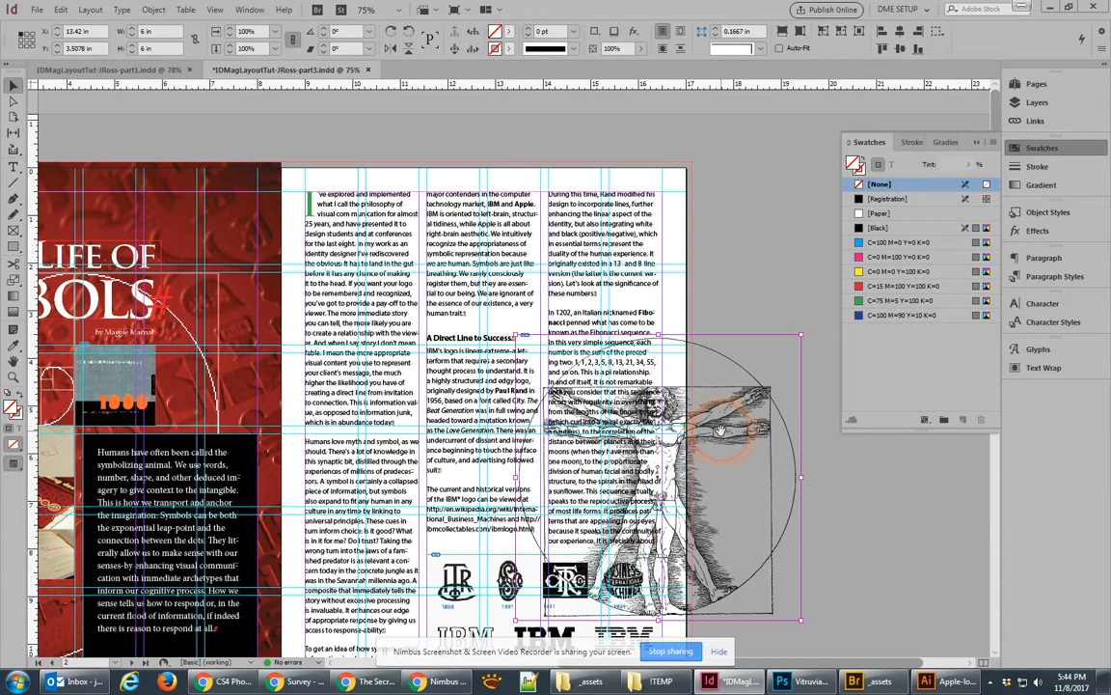
# Select the bitmap image inside its frame, try the red and green swatches on its lines, and colour it C=100 M=90 Y=10 K=0
pyautogui.click(721, 434)
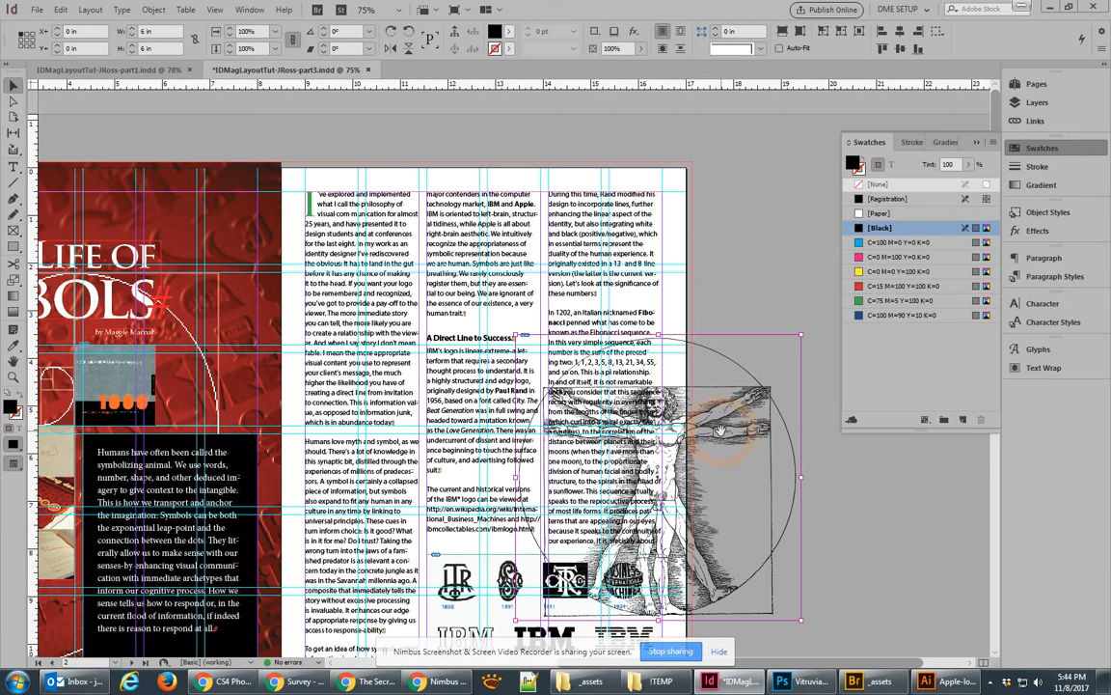
pyautogui.click(890, 287)
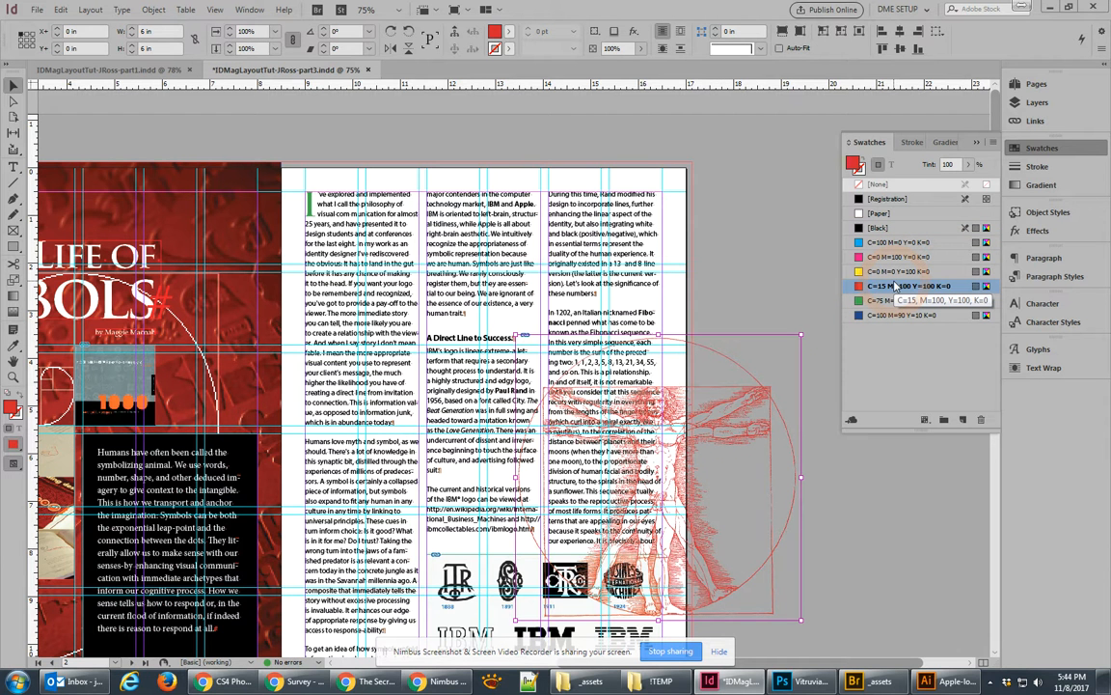
pyautogui.click(893, 301)
pyautogui.click(889, 315)
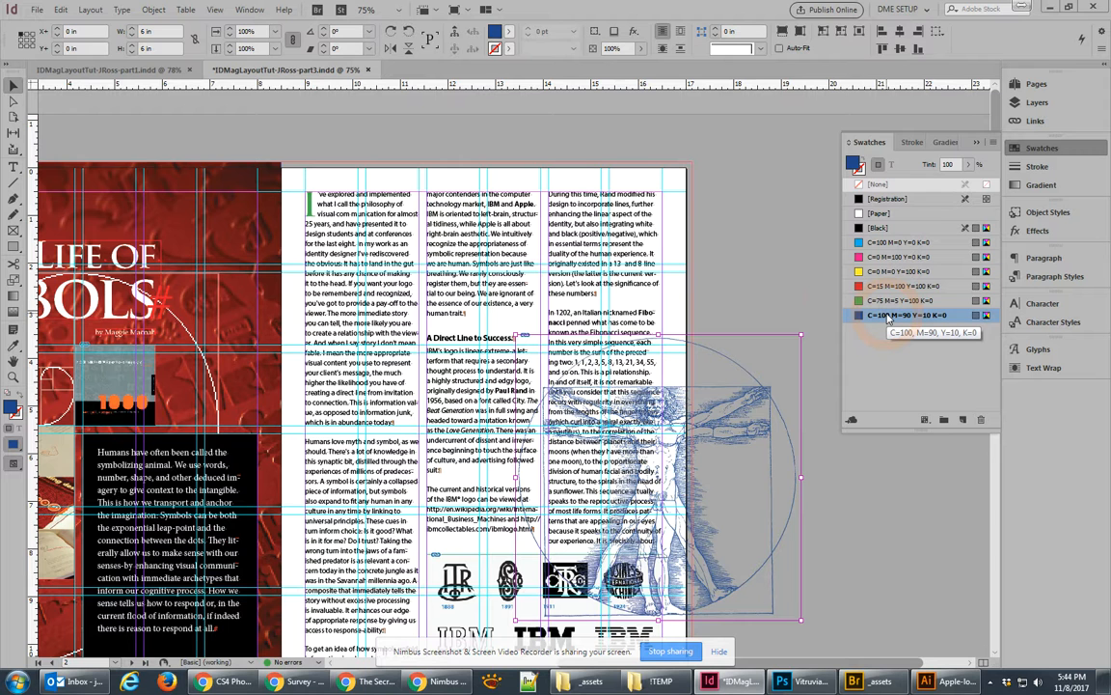
# Try the red swatch C=15 M=100 Y=100 K=0 as the frame's background fill behind the blue figure, and undo it
pyautogui.click(771, 321)
pyautogui.click(767, 348)
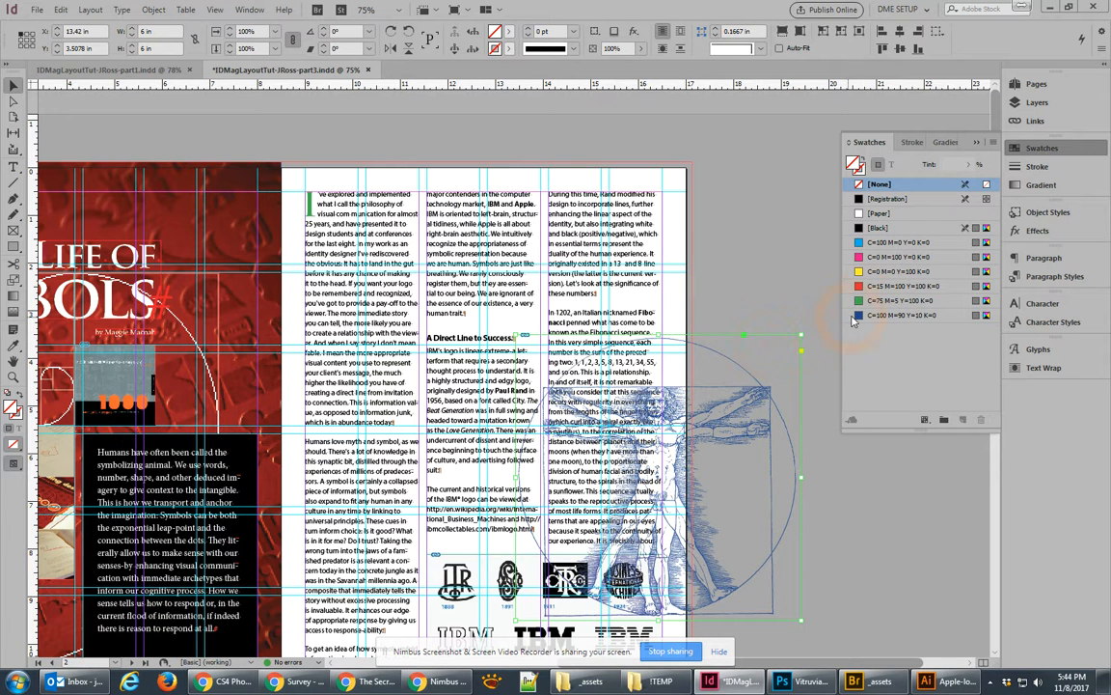
pyautogui.click(879, 288)
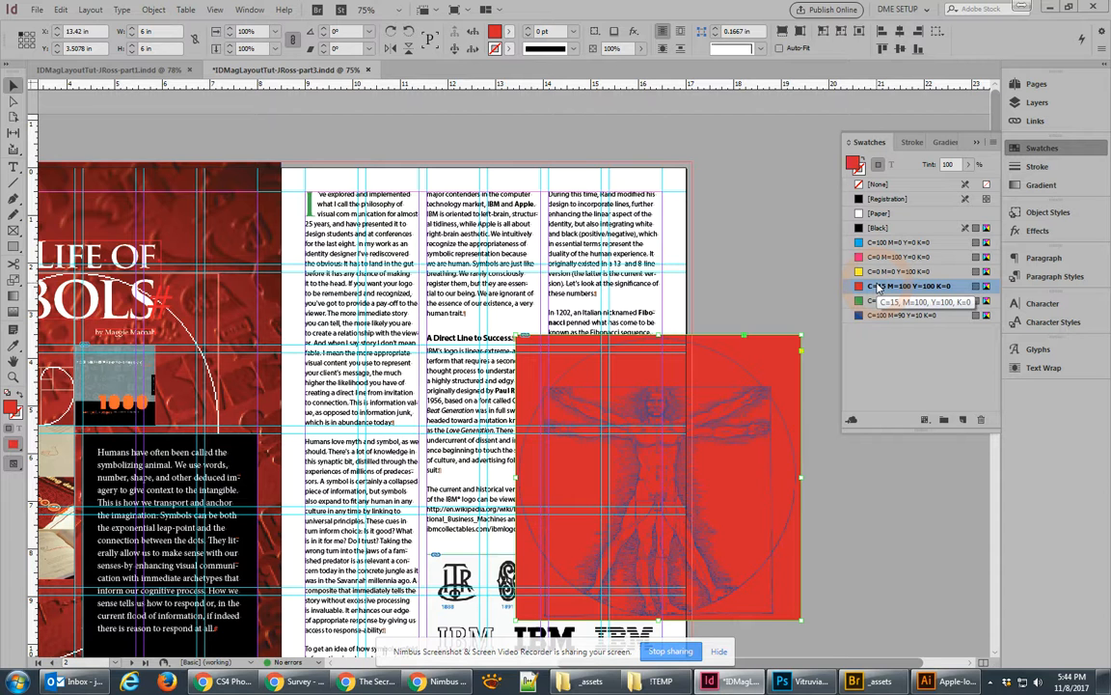
pyautogui.hotkey('ctrl', 'z')
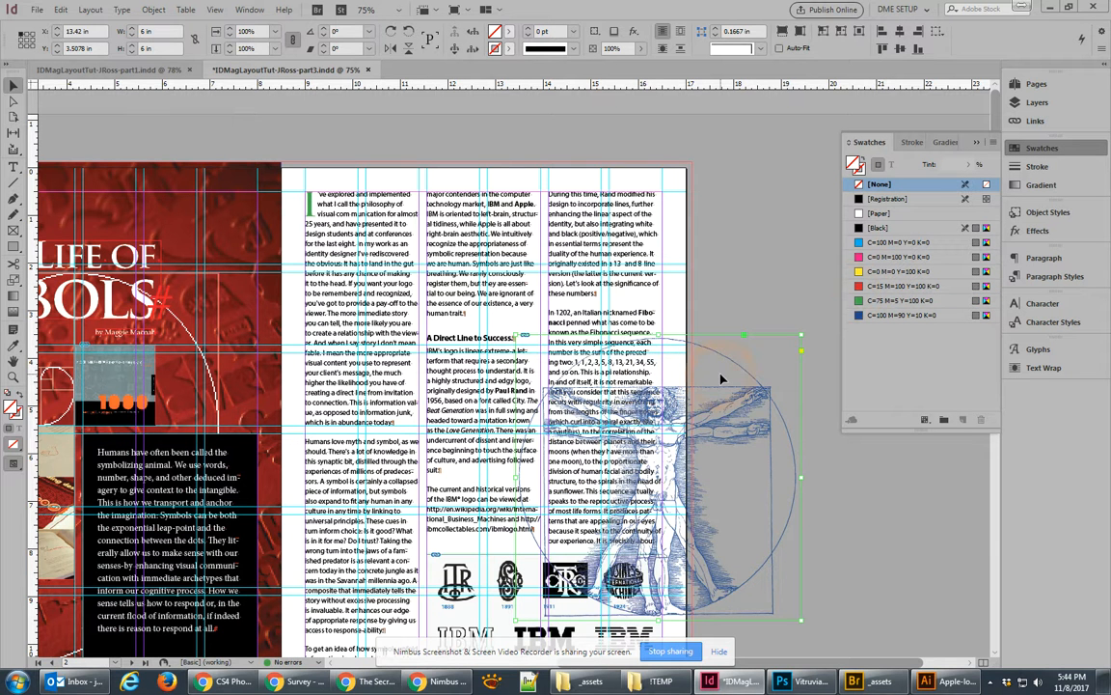
# Move the figure's frame higher on the page, enable Auto-Fit, and scale it down to about 1.46 in square
pyautogui.moveTo(722, 379); pyautogui.dragTo(703, 298)
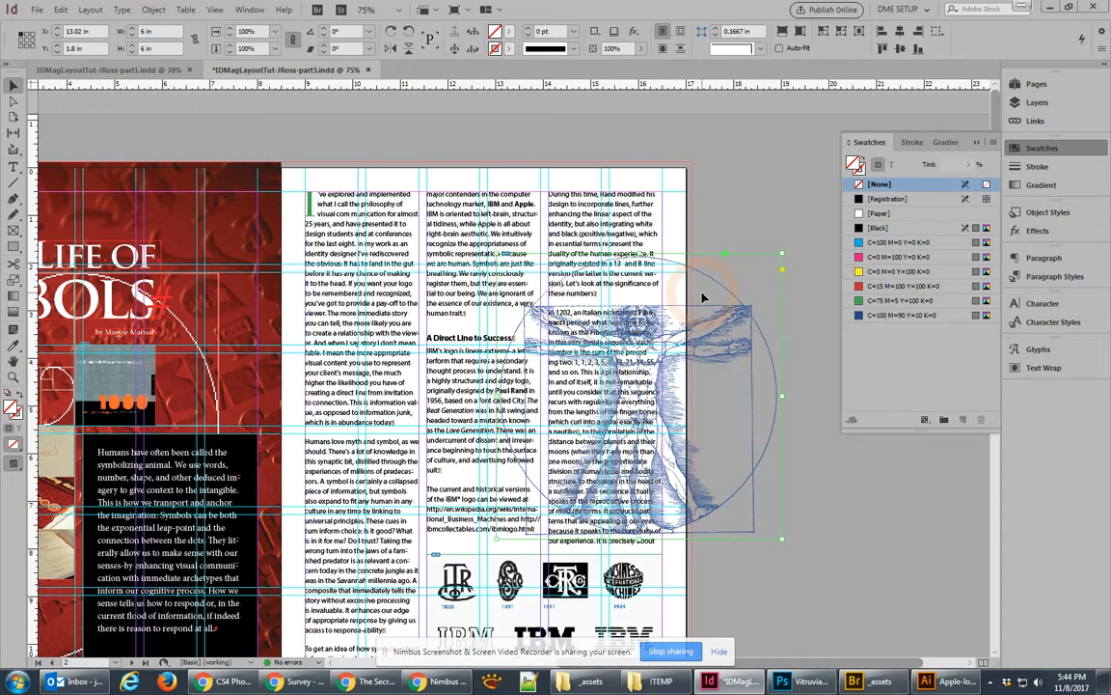
pyautogui.click(780, 48)
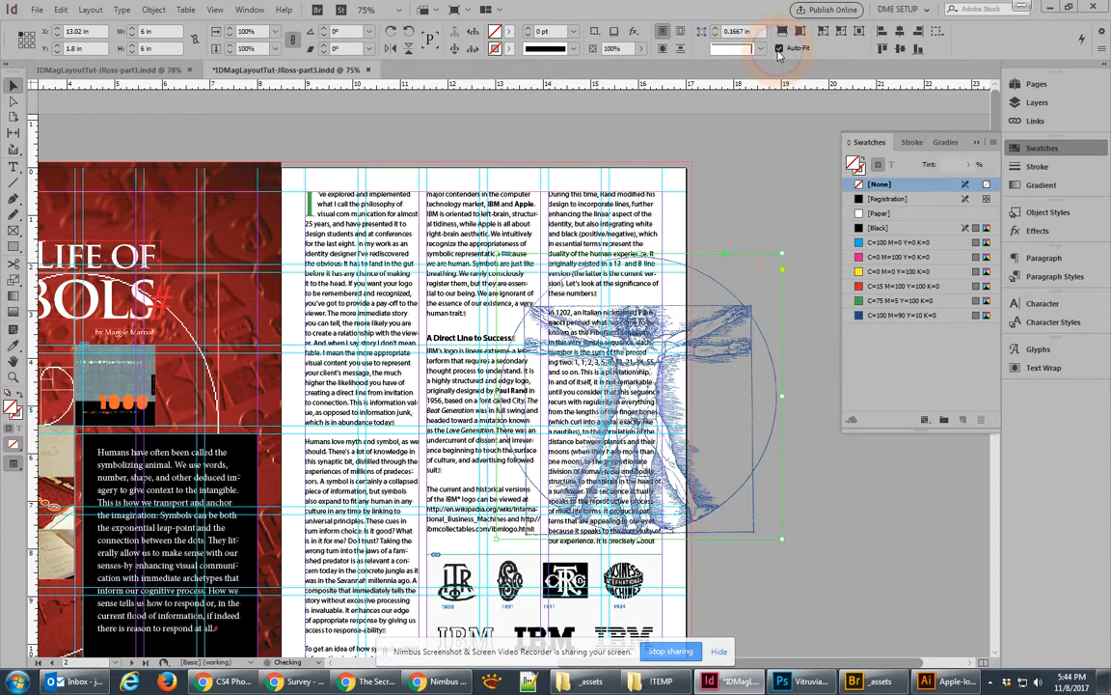
pyautogui.moveTo(784, 253); pyautogui.dragTo(552, 264)
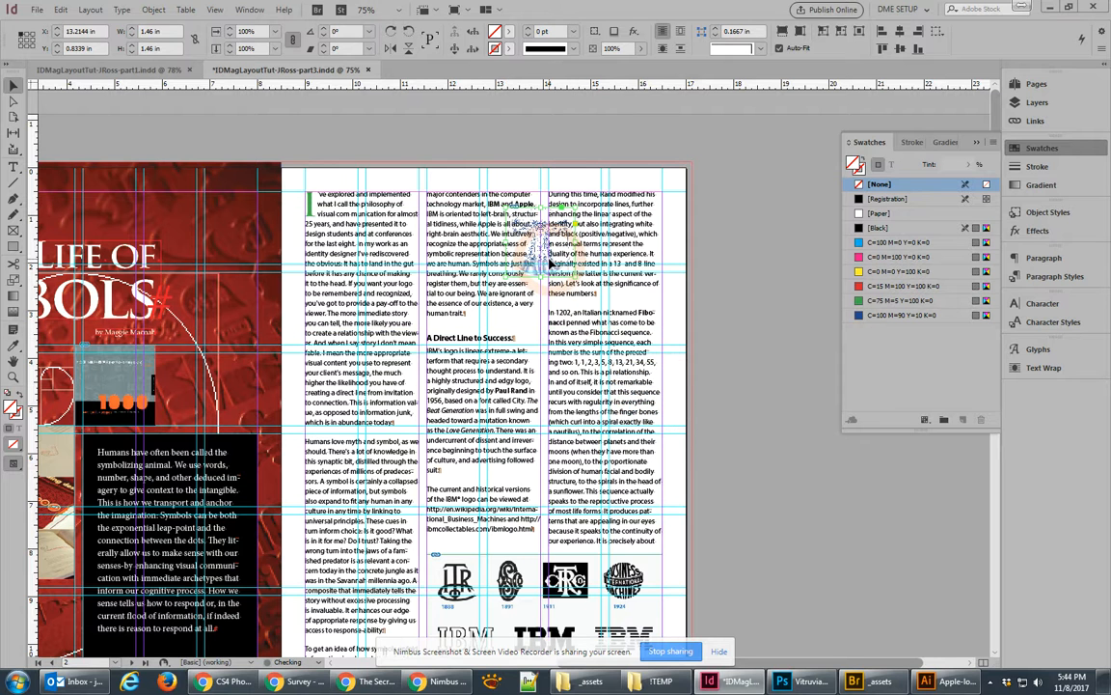
# Wrap the body text around the Vitruvian figure's bounding box with a 0.0625 in offset on all sides
pyautogui.click(1042, 368)
pyautogui.click(872, 364)
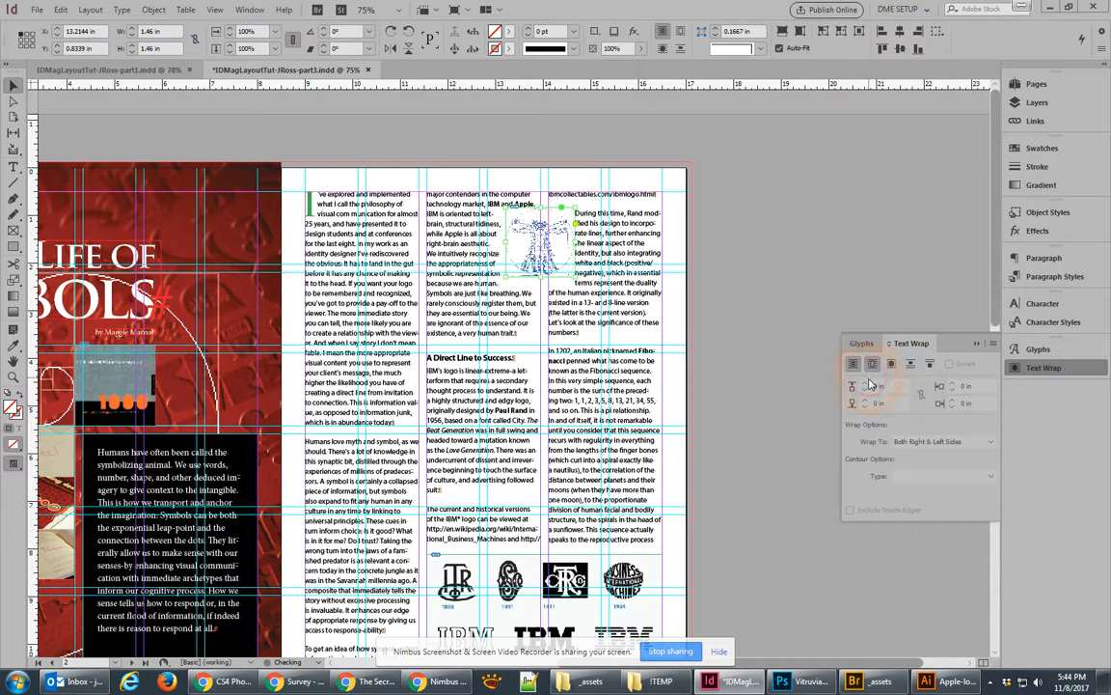
pyautogui.click(870, 386)
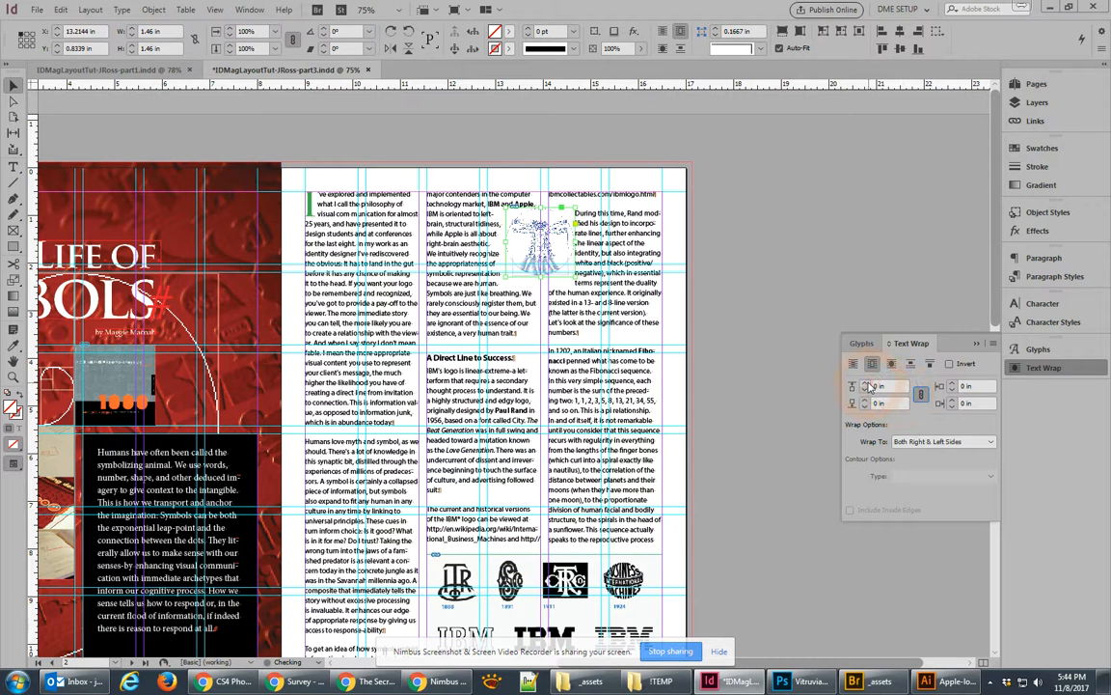
pyautogui.click(865, 383)
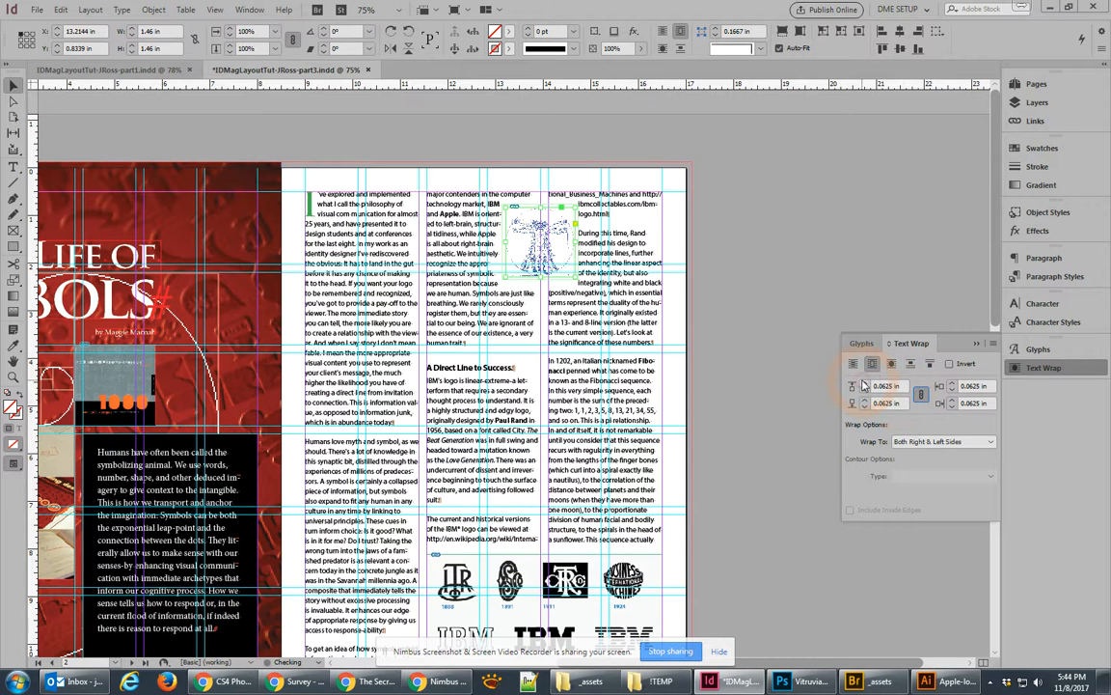
# Move the figure to X 13.2978 in, Y 0.5678 in, straddling the gutter between the last two columns, and refit the image inside its frame
pyautogui.click(556, 168)
pyautogui.scroll(4, 554, 273)
pyautogui.scroll(2, 556, 274)
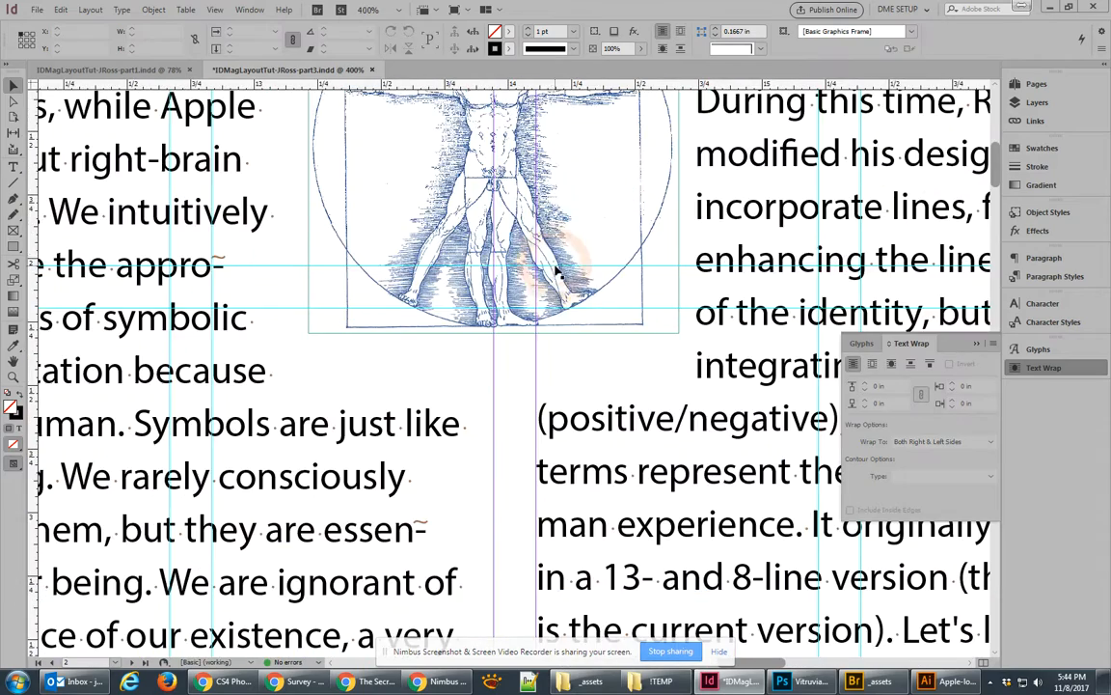
pyautogui.moveTo(559, 187); pyautogui.dragTo(577, 389)
pyautogui.moveTo(577, 286)
pyautogui.mouseDown()
pyautogui.moveTo(582, 363)
pyautogui.moveTo(599, 368)
pyautogui.moveTo(594, 303)
pyautogui.mouseUp()
pyautogui.scroll(-4, 593, 452)
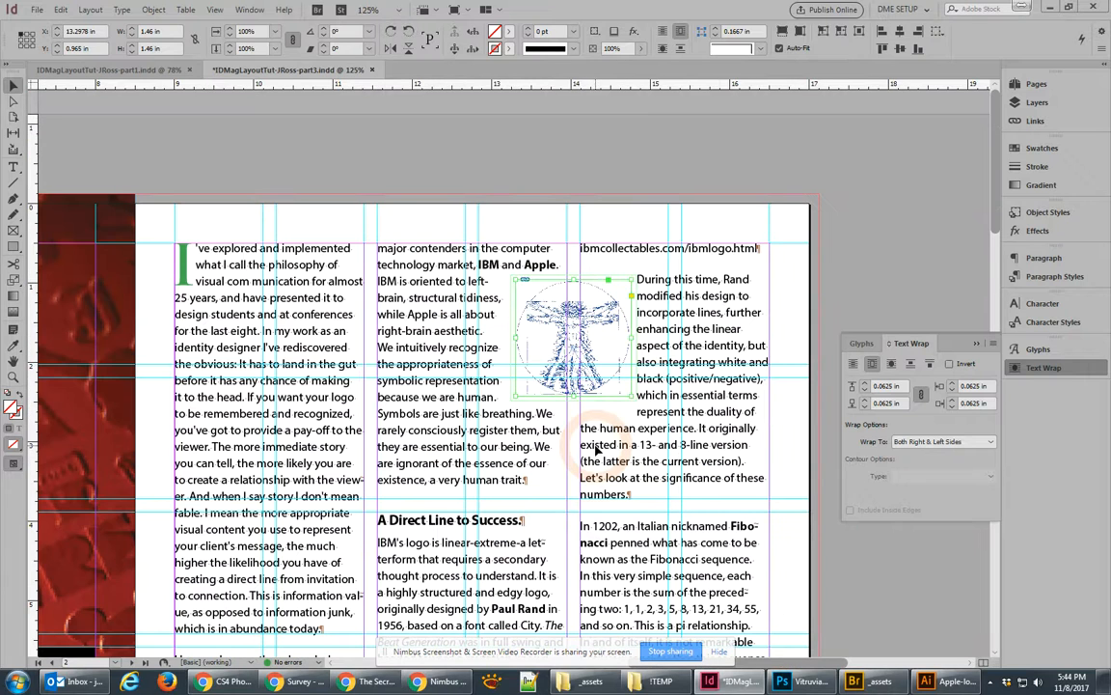
pyautogui.moveTo(575, 328); pyautogui.dragTo(575, 294)
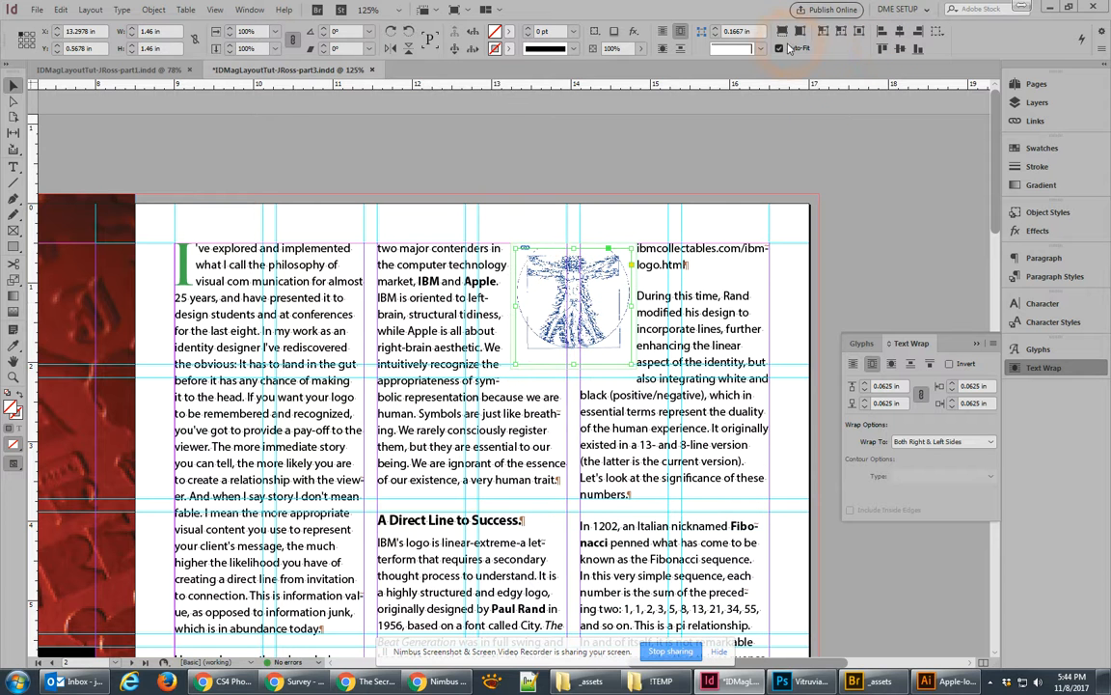
pyautogui.click(782, 32)
# Nudge the Vitruvian figure up to Y 0.4844 in so its circle lines up with the page's top margin
pyautogui.click(595, 218)
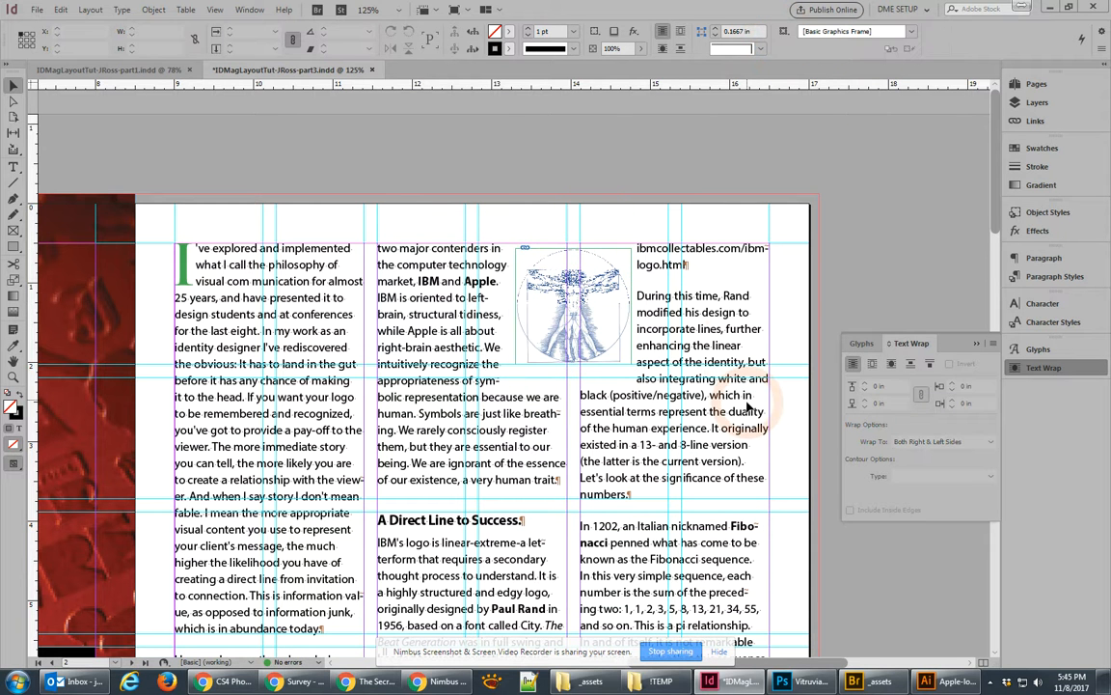
pyautogui.click(595, 303)
pyautogui.click(579, 279)
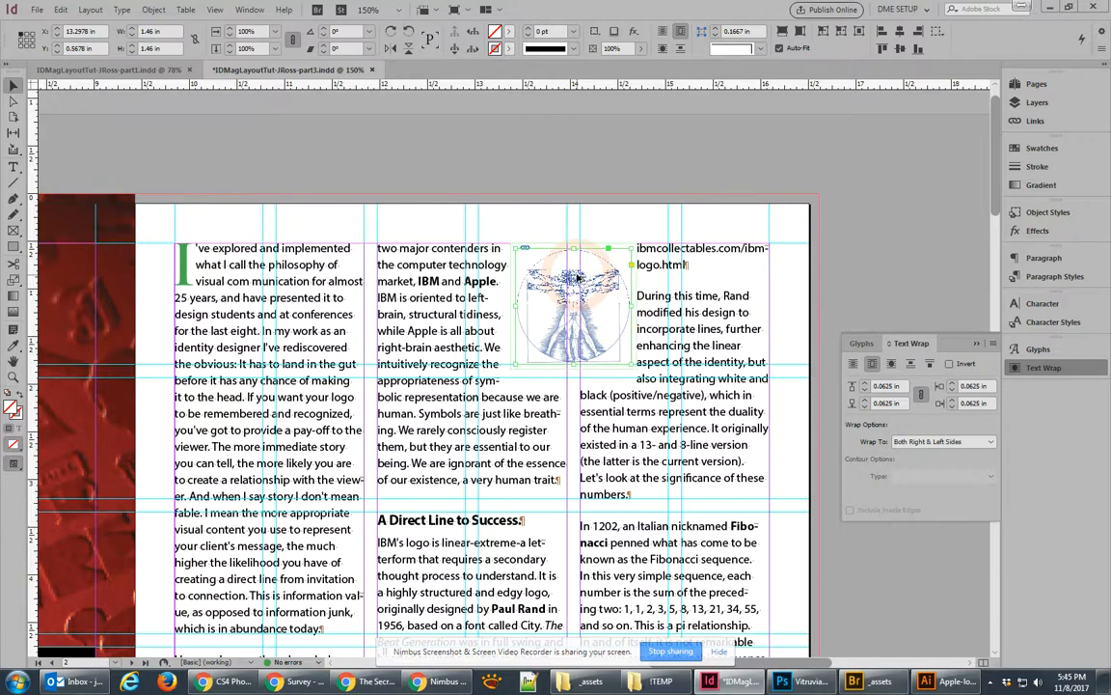
pyautogui.scroll(3, 579, 277)
pyautogui.press('Up')
pyautogui.press('Up')
pyautogui.press('Up')
pyautogui.press('Up')
pyautogui.press('Up')
pyautogui.press('Up')
pyautogui.press('Up')
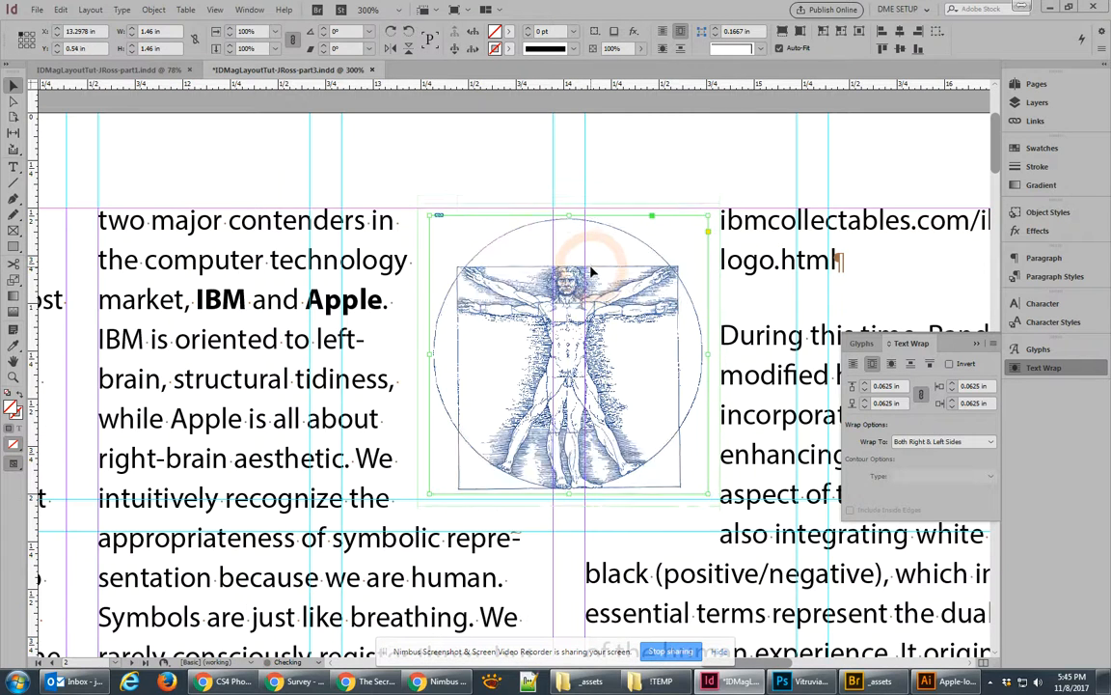
pyautogui.press('Down')
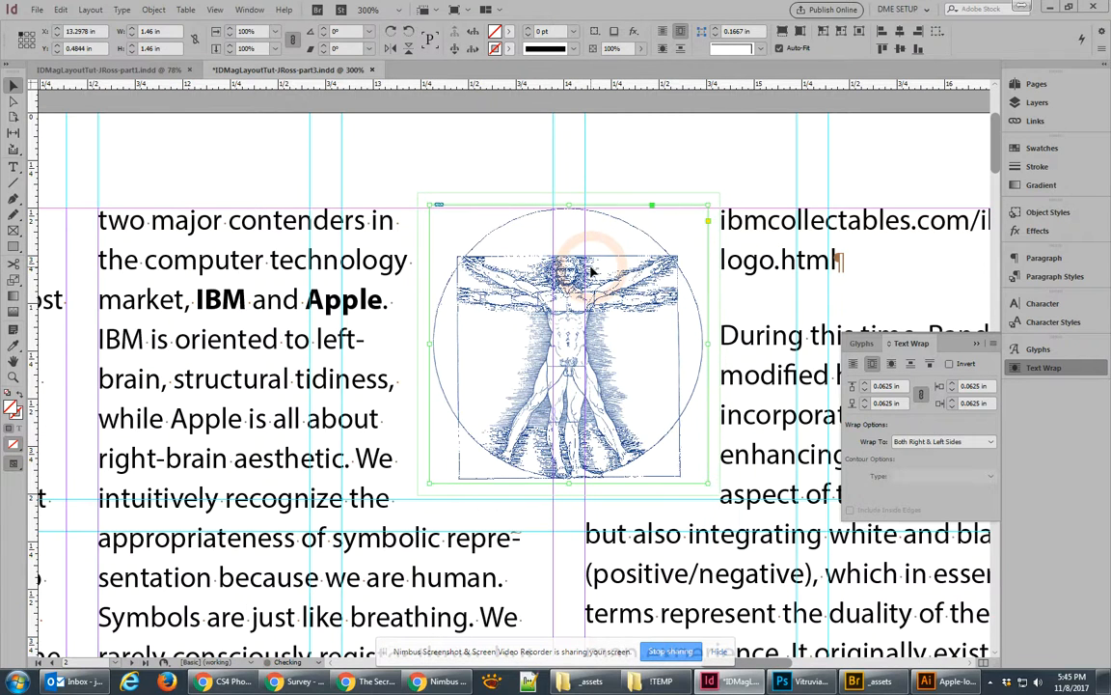
# Preview the page without guides and examine the figure's placement and text wrap up close and within the full layout
pyautogui.scroll(-2, 651, 514)
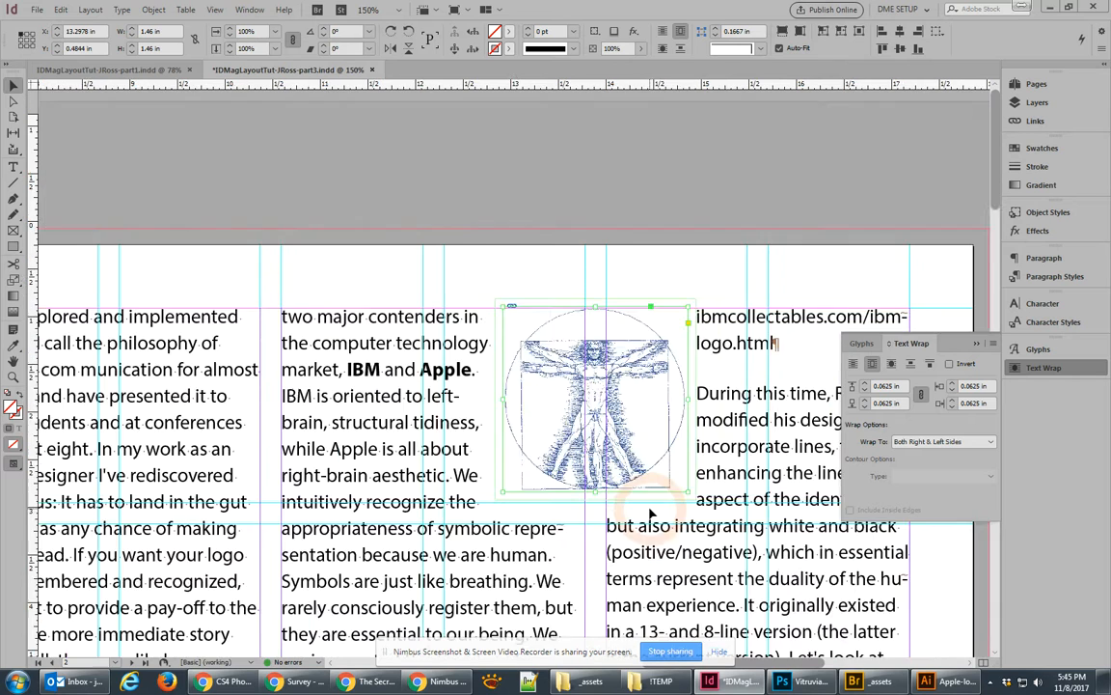
pyautogui.scroll(-1, 652, 514)
pyautogui.click(842, 297)
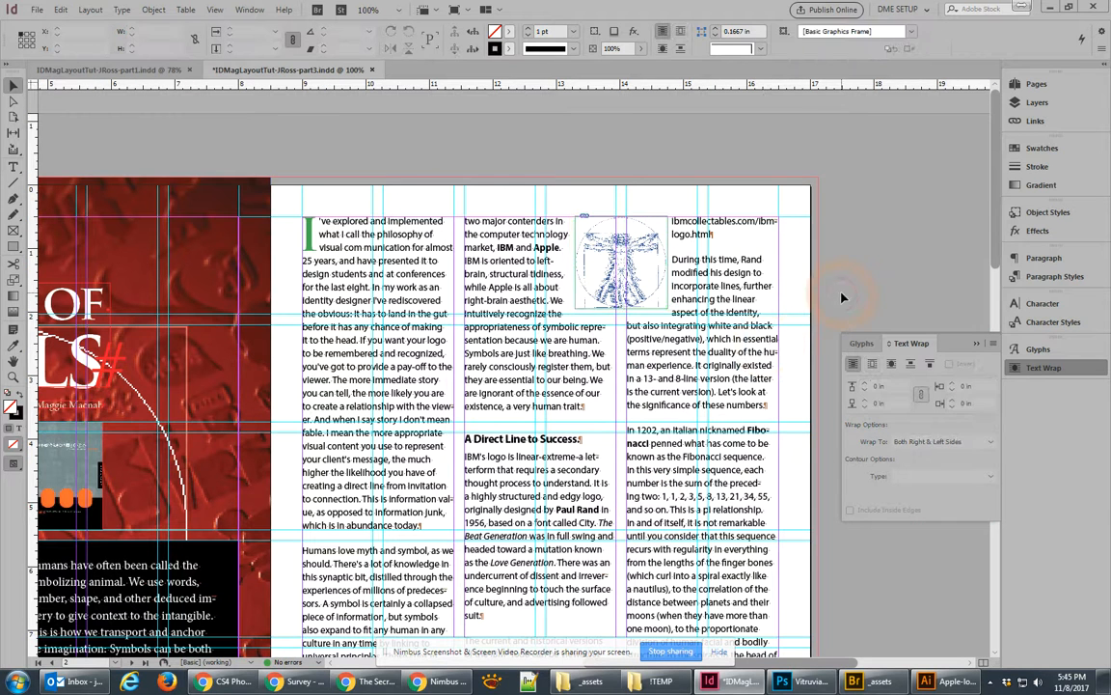
pyautogui.scroll(1, 687, 268)
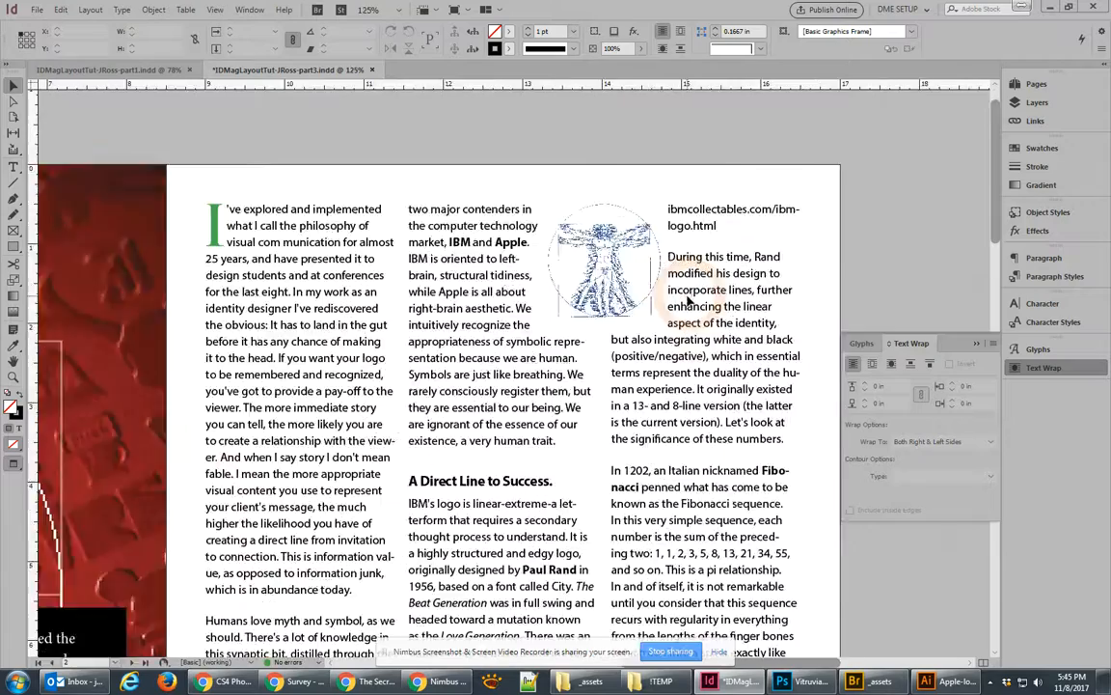
pyautogui.scroll(5, 599, 303)
pyautogui.scroll(-2, 573, 340)
pyautogui.scroll(-1, 573, 339)
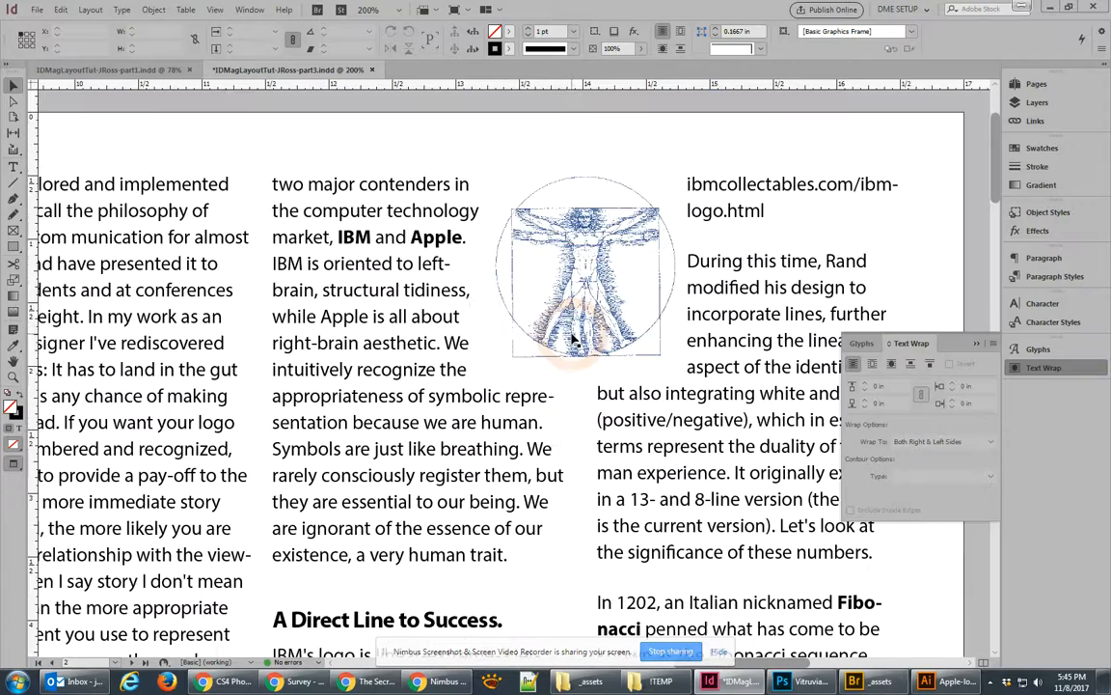
pyautogui.scroll(-3, 577, 347)
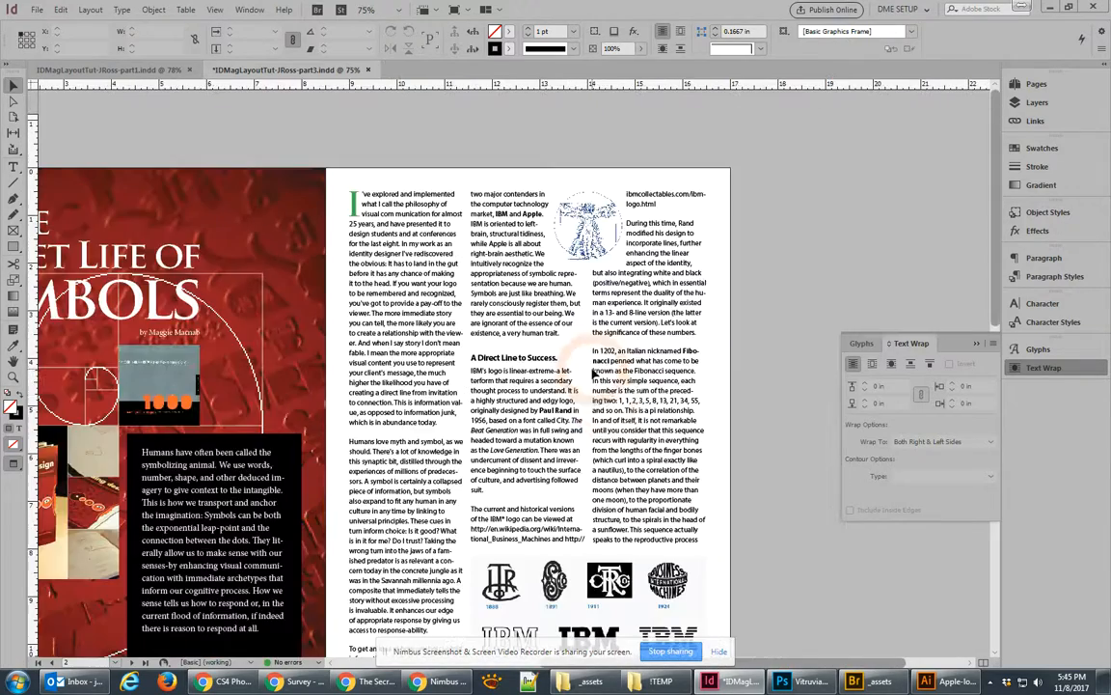
pyautogui.scroll(3, 605, 344)
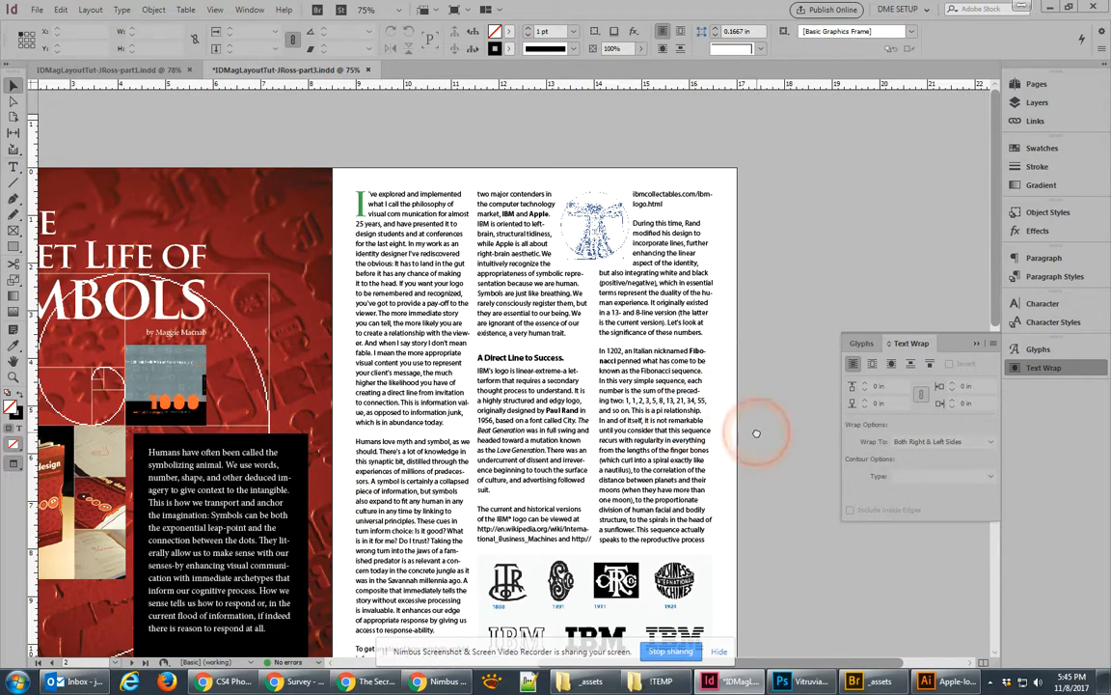
# Switch to Bridge and load fibonacci-sequence-aloe.jpg and Fibonacci-Sunflower.jpg together for placing on page 3 of the InDesign article
pyautogui.scroll(-10, 701, 290)
pyautogui.scroll(-3, 702, 289)
pyautogui.hscroll(-5, 541, 503)
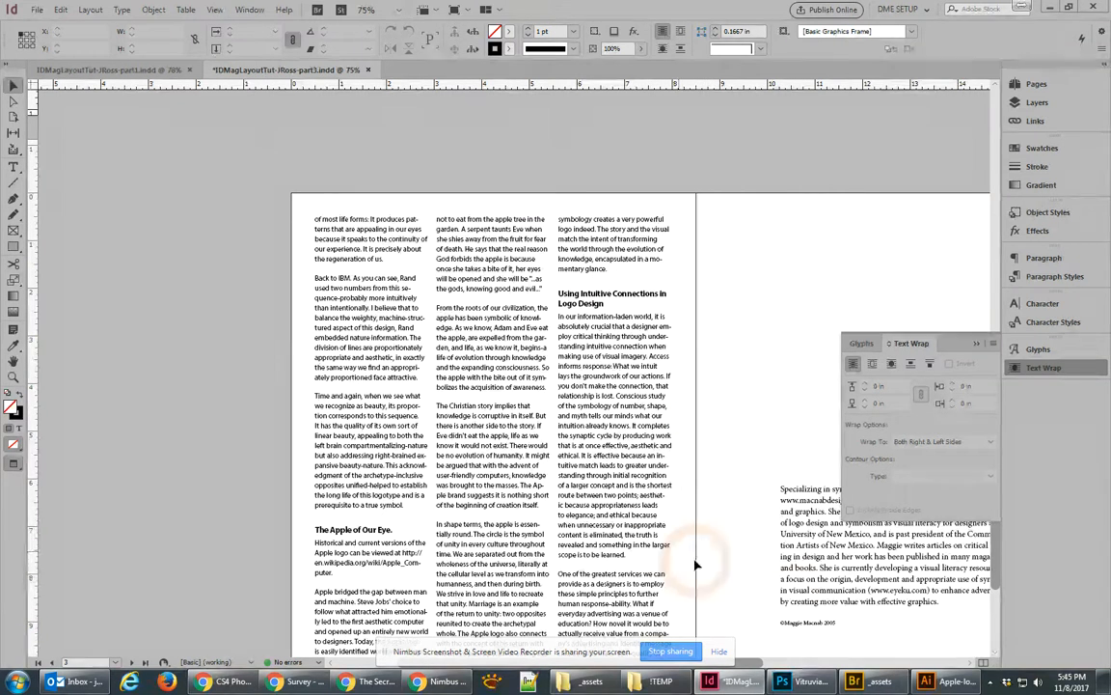
pyautogui.click(896, 687)
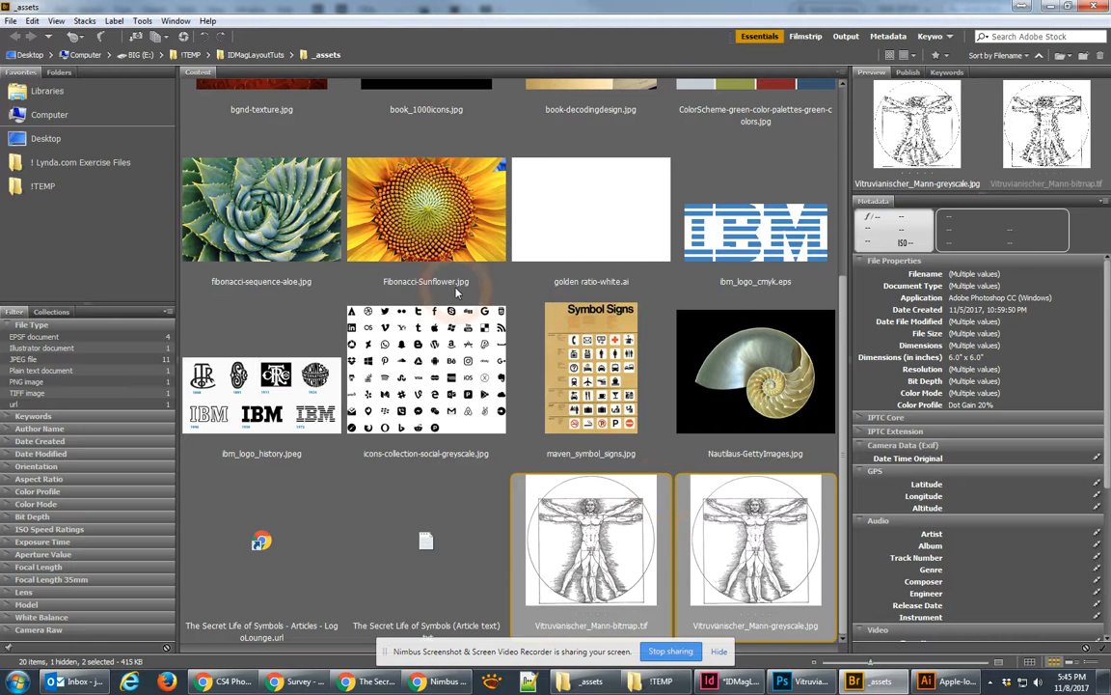
pyautogui.click(280, 217)
pyautogui.click(396, 207)
pyautogui.click(299, 214)
pyautogui.click(440, 210)
pyautogui.click(299, 216)
pyautogui.keyDown('ctrl'); pyautogui.click(422, 218); pyautogui.keyUp('ctrl')
pyautogui.moveTo(268, 202); pyautogui.dragTo(337, 255)
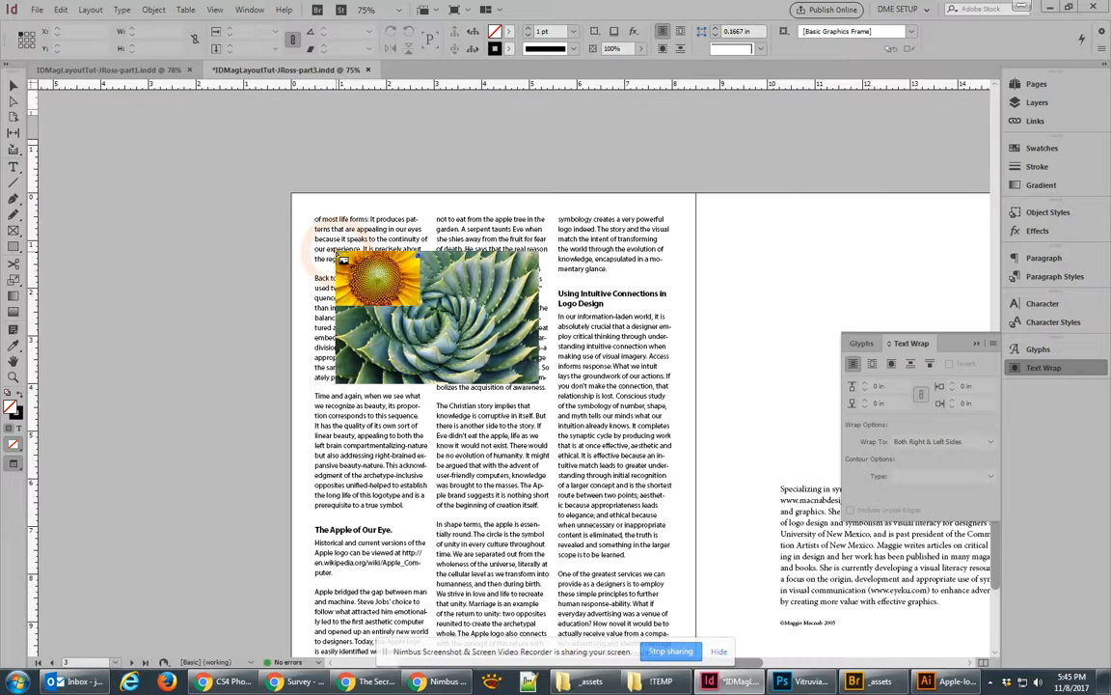
# Place both images at 100% over page 3's text columns and align the sunflower directly beneath the aloe
pyautogui.click(337, 254)
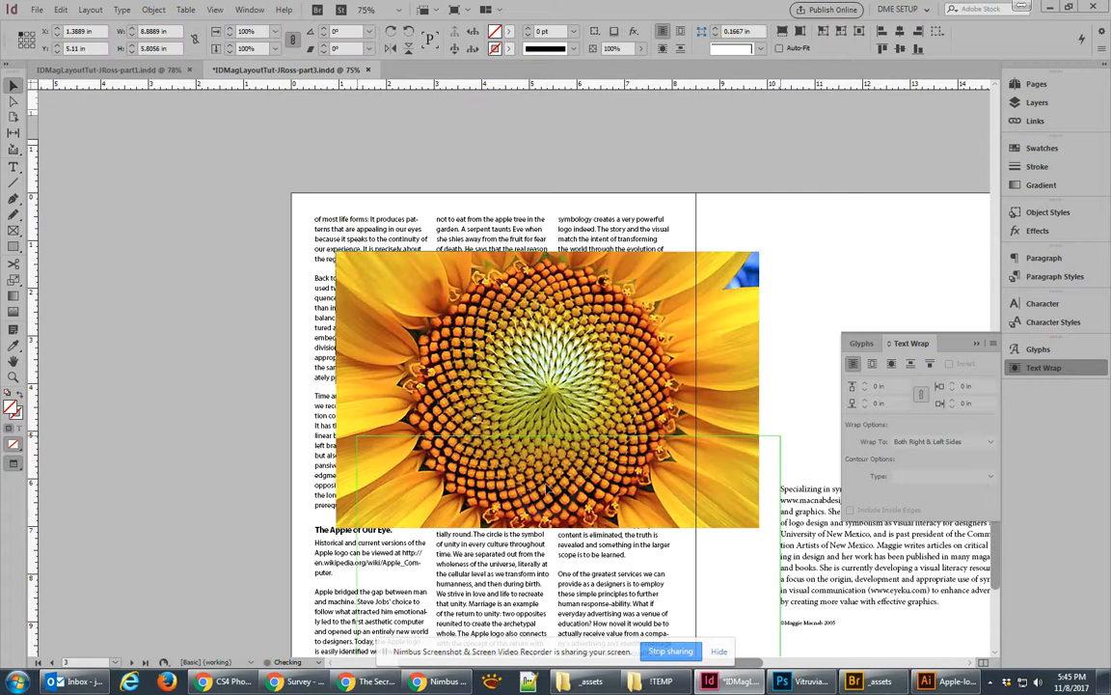
pyautogui.moveTo(522, 473); pyautogui.dragTo(500, 419)
pyautogui.scroll(-3, 500, 417)
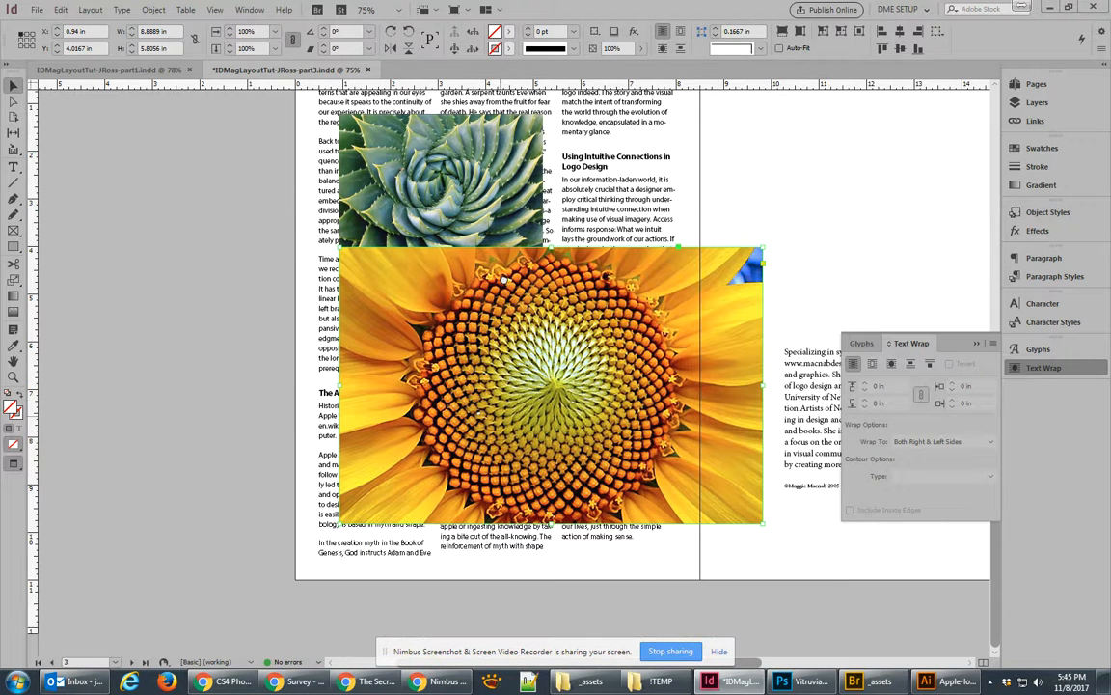
# Switch to Bridge and compare the pixel dimensions, size in inches and resolution of the aloe and sunflower files
pyautogui.click(899, 686)
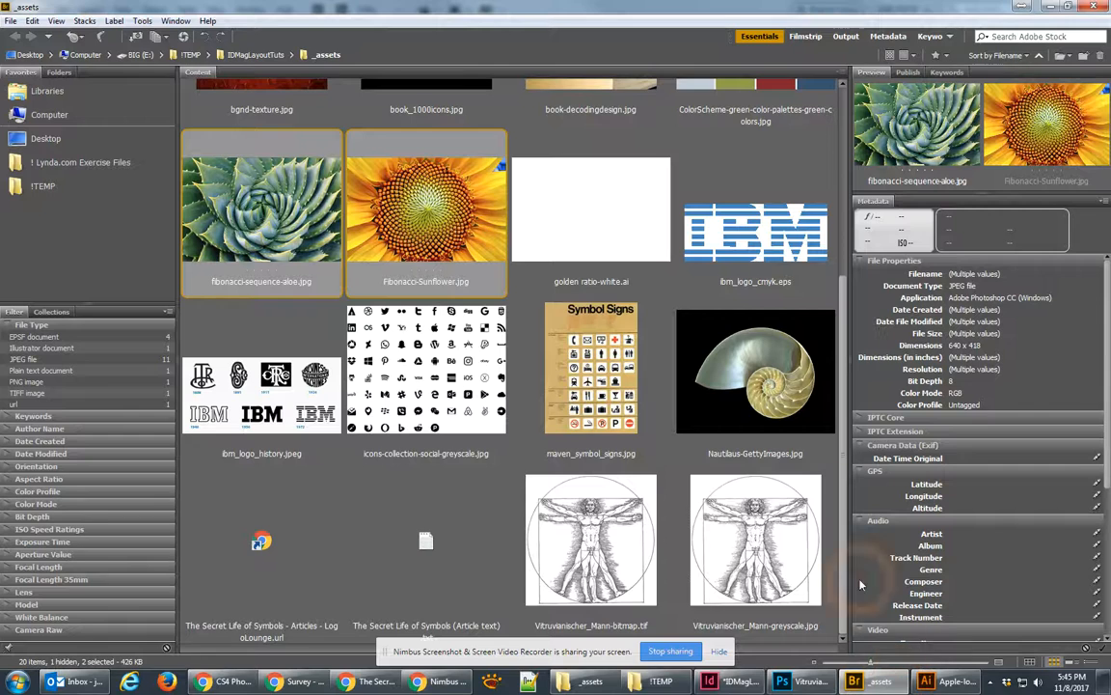
pyautogui.click(262, 313)
pyautogui.click(237, 207)
pyautogui.click(962, 381)
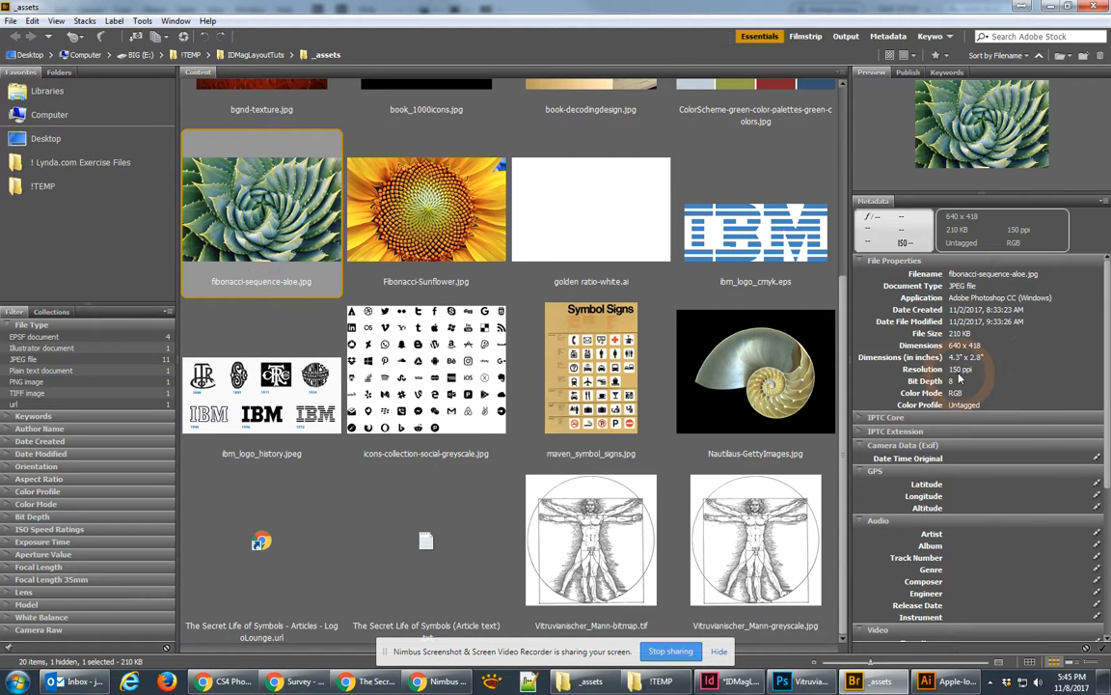
pyautogui.click(964, 357)
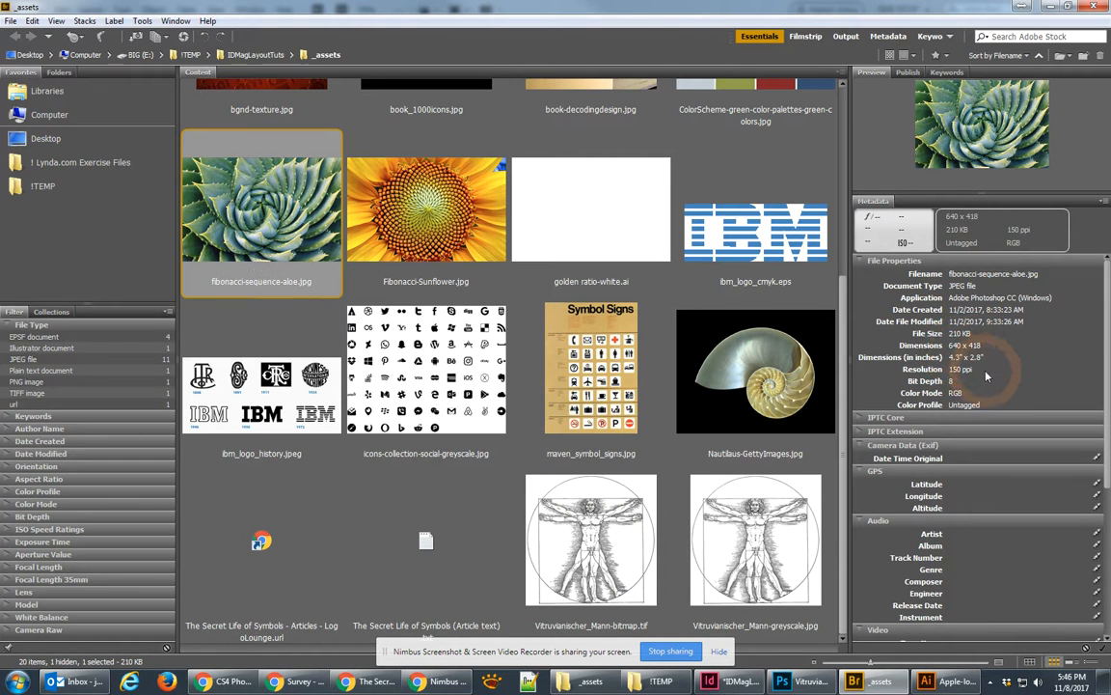
pyautogui.click(461, 228)
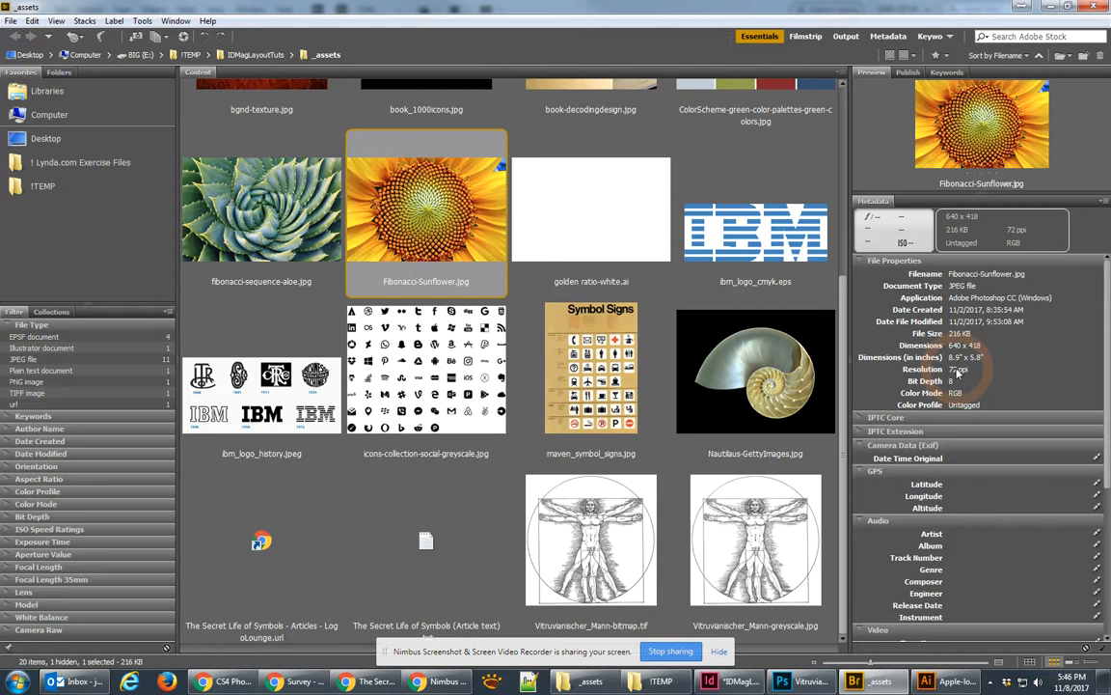
pyautogui.click(281, 232)
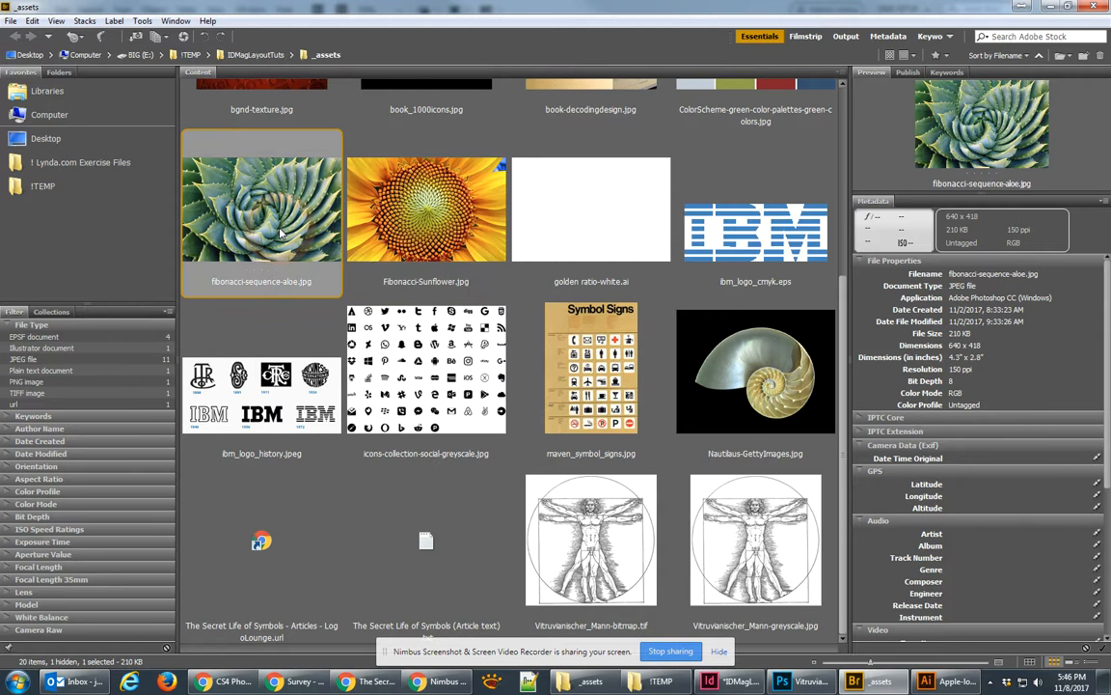
# Return to InDesign, scale the sunflower to 4.2667 x 2.7867 in to match the aloe, and place it against the aloe's right edge
pyautogui.click(1051, 7)
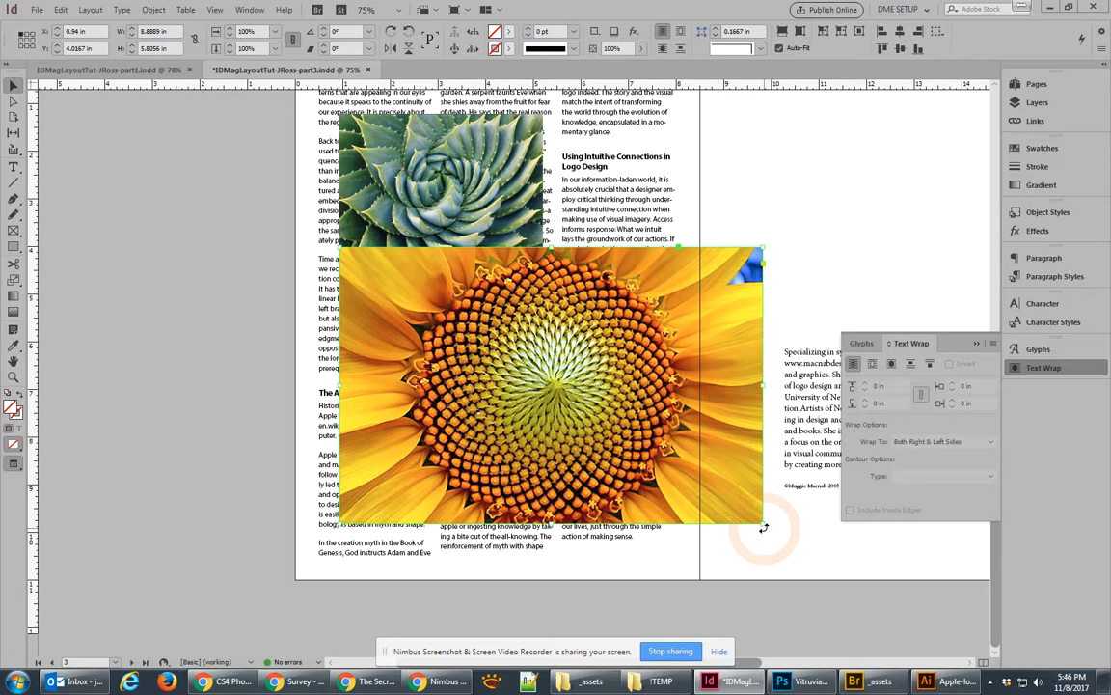
pyautogui.moveTo(762, 525); pyautogui.dragTo(543, 317)
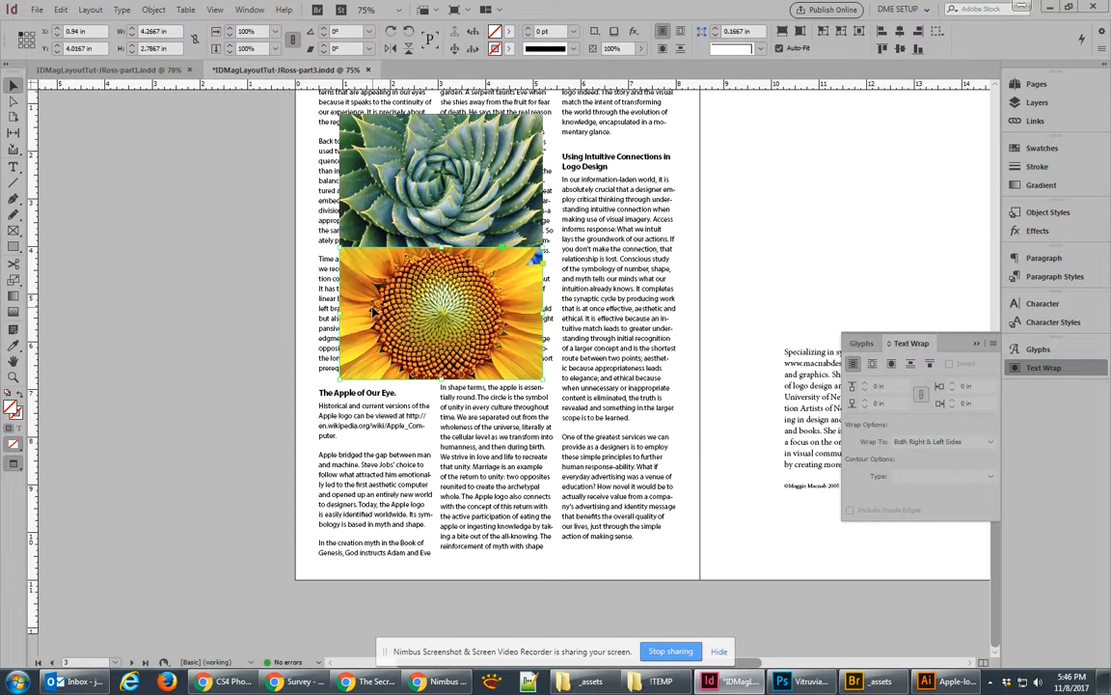
pyautogui.moveTo(361, 312); pyautogui.dragTo(567, 180)
# Select the aloe and sunflower together and move the pair to the top of page 3, at X -0.0333 in, Y 0 in
pyautogui.keyDown('shift'); pyautogui.click(490, 210); pyautogui.keyUp('shift')
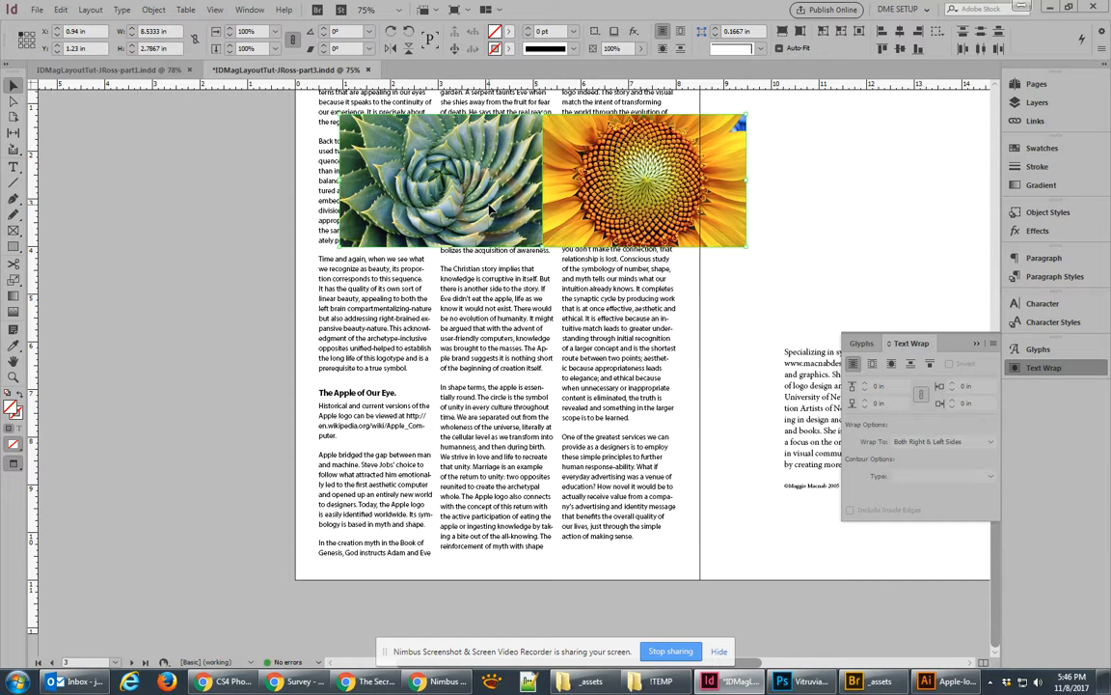
pyautogui.moveTo(512, 156); pyautogui.dragTo(576, 423)
pyautogui.moveTo(685, 429); pyautogui.dragTo(637, 375)
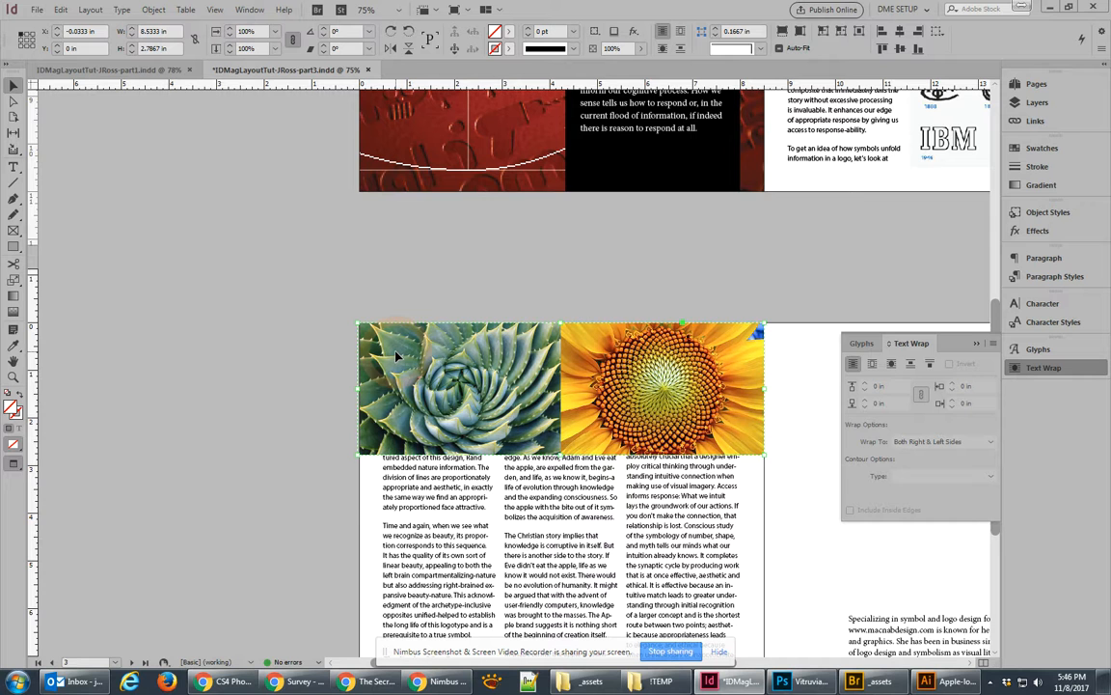
# Show the guides and scale the image pair up to 2.9117 in high so its top edge reaches the bleed line
pyautogui.press('w')
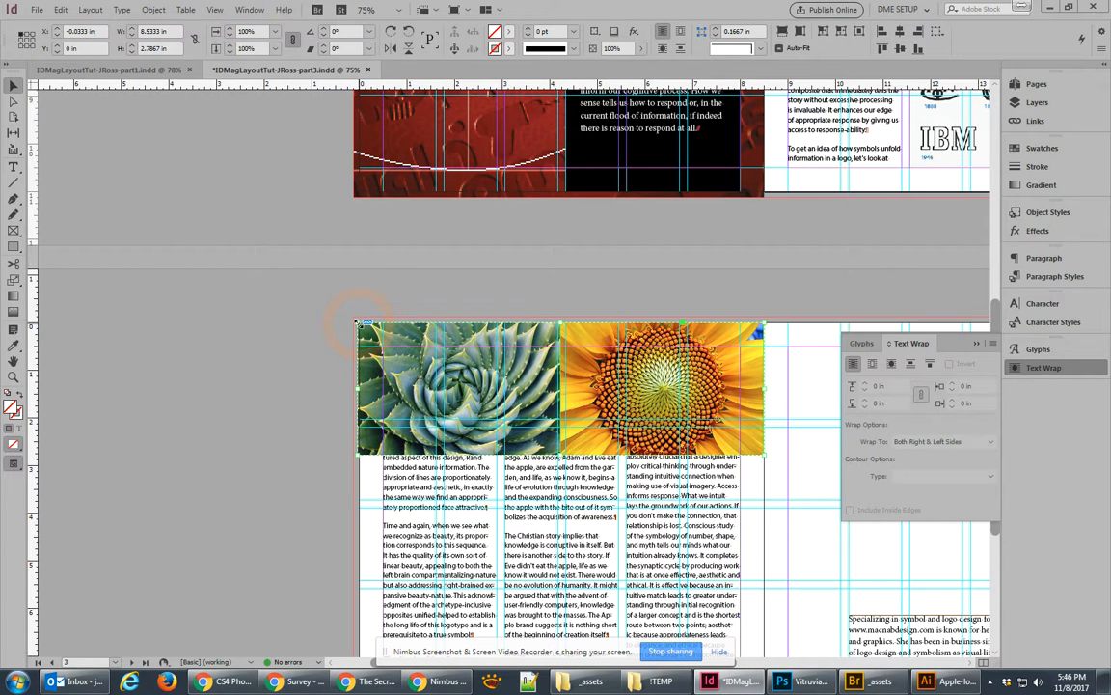
pyautogui.moveTo(358, 319); pyautogui.dragTo(350, 317)
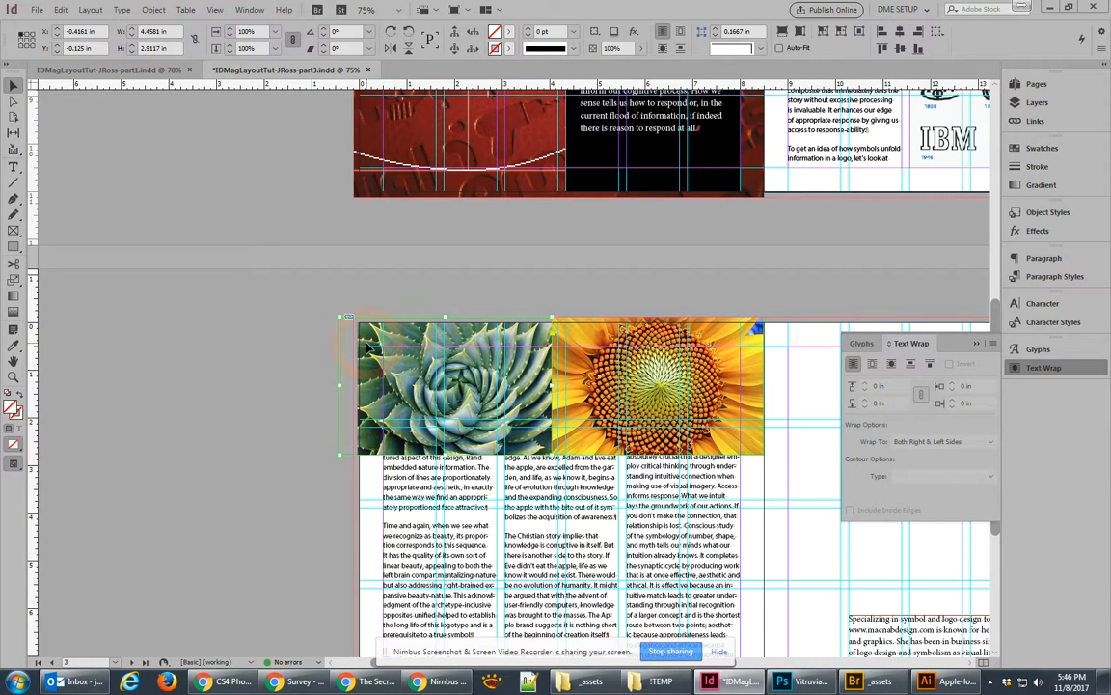
pyautogui.click(378, 304)
pyautogui.scroll(4, 411, 379)
# Shift the image pair sideways to X -0.22 in so it extends past the page's left edge
pyautogui.click(519, 263)
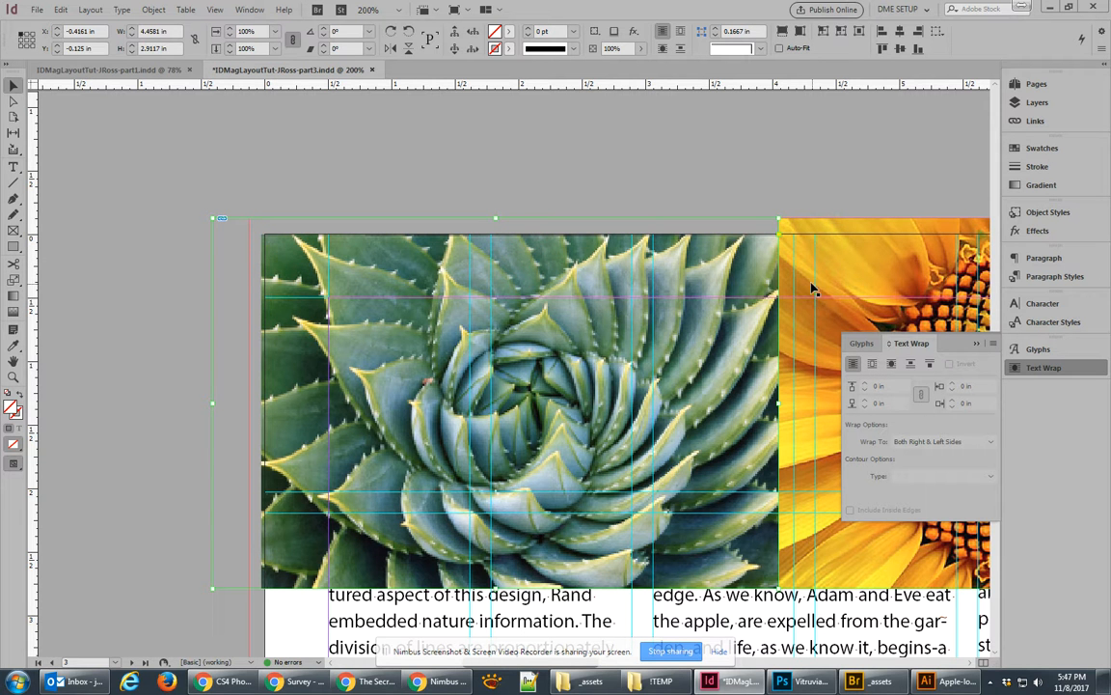
pyautogui.moveTo(817, 294); pyautogui.dragTo(646, 136)
pyautogui.click(650, 455)
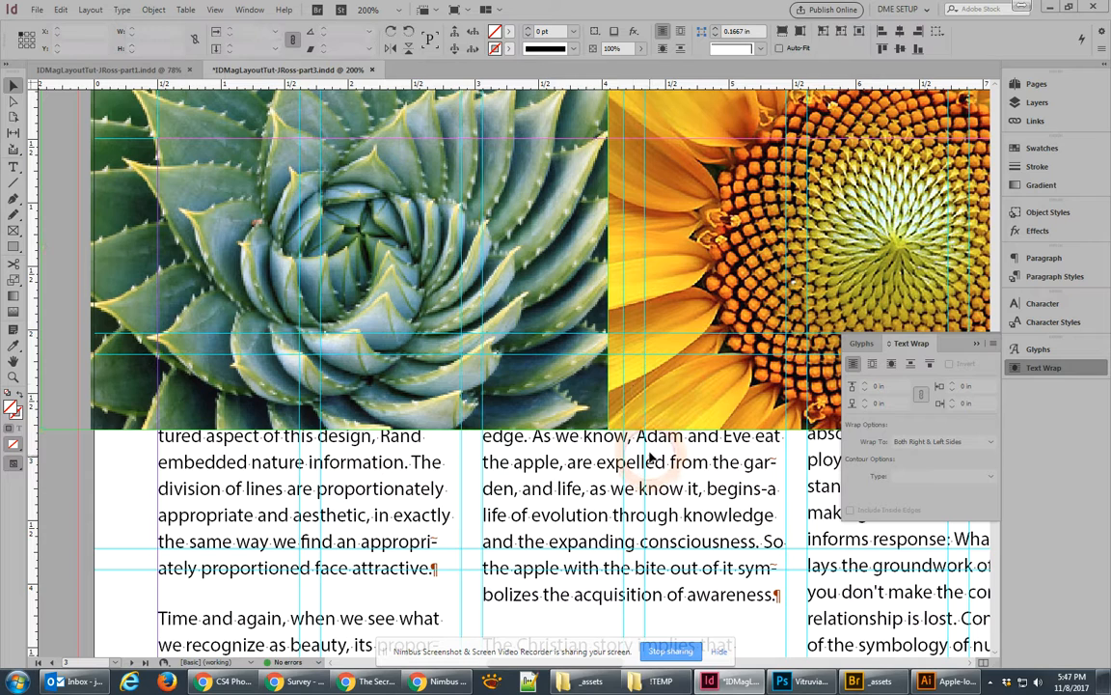
pyautogui.moveTo(632, 392); pyautogui.dragTo(658, 398)
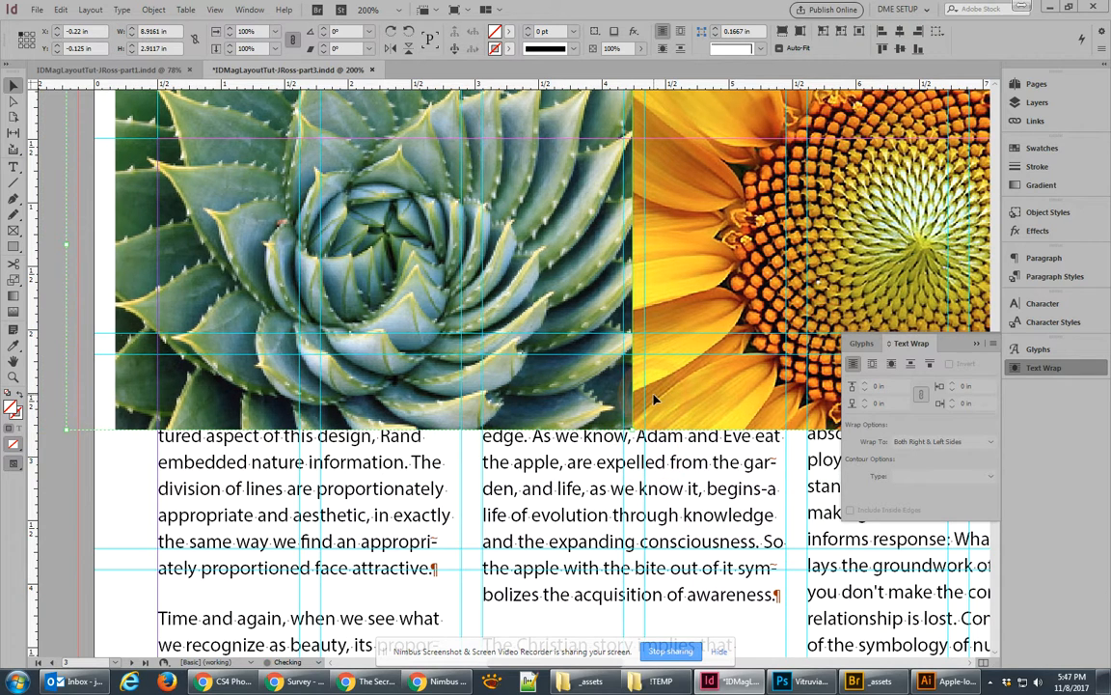
# Delete the aloe and sunflower images from the top of page 3
pyautogui.moveTo(731, 323); pyautogui.dragTo(398, 479)
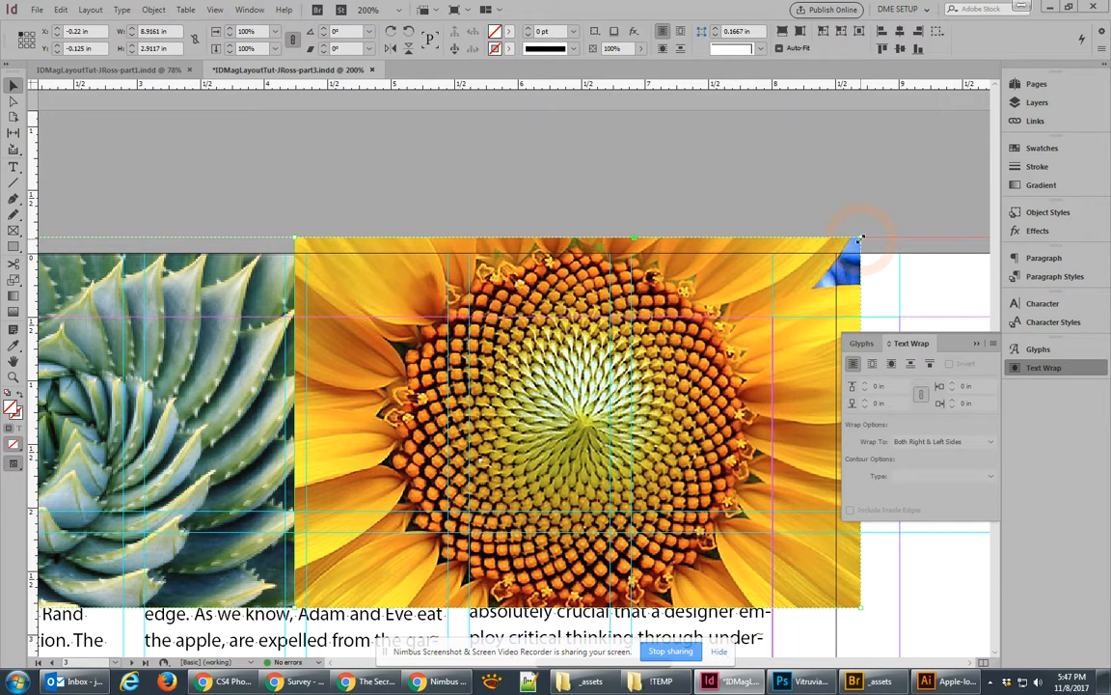
pyautogui.click(558, 193)
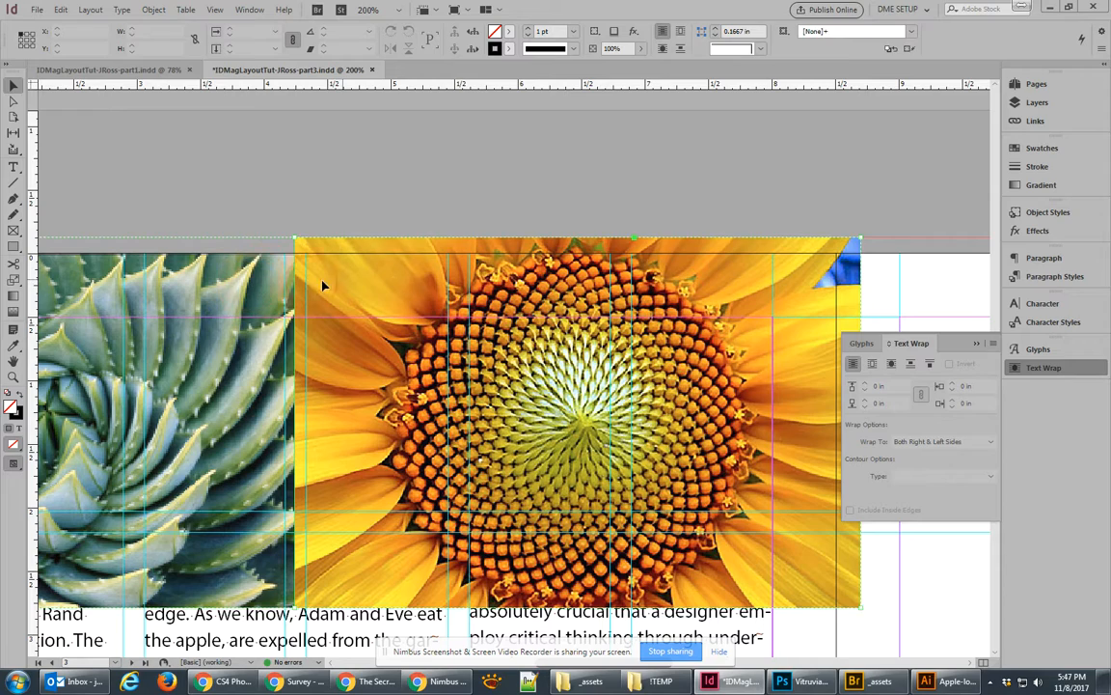
pyautogui.click(158, 288)
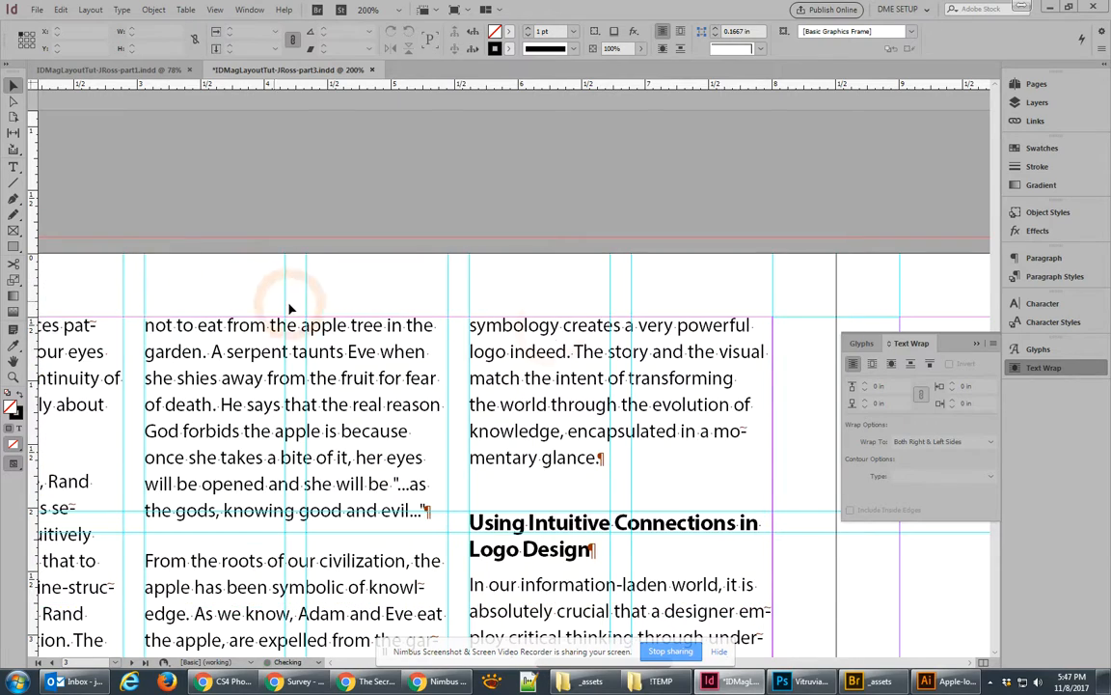
# Draw a rectangle about 4.27 x 3.22 in over the right half of page 3's top up to the bleed line, and fill it black
pyautogui.scroll(-5, 615, 362)
pyautogui.scroll(3, 615, 362)
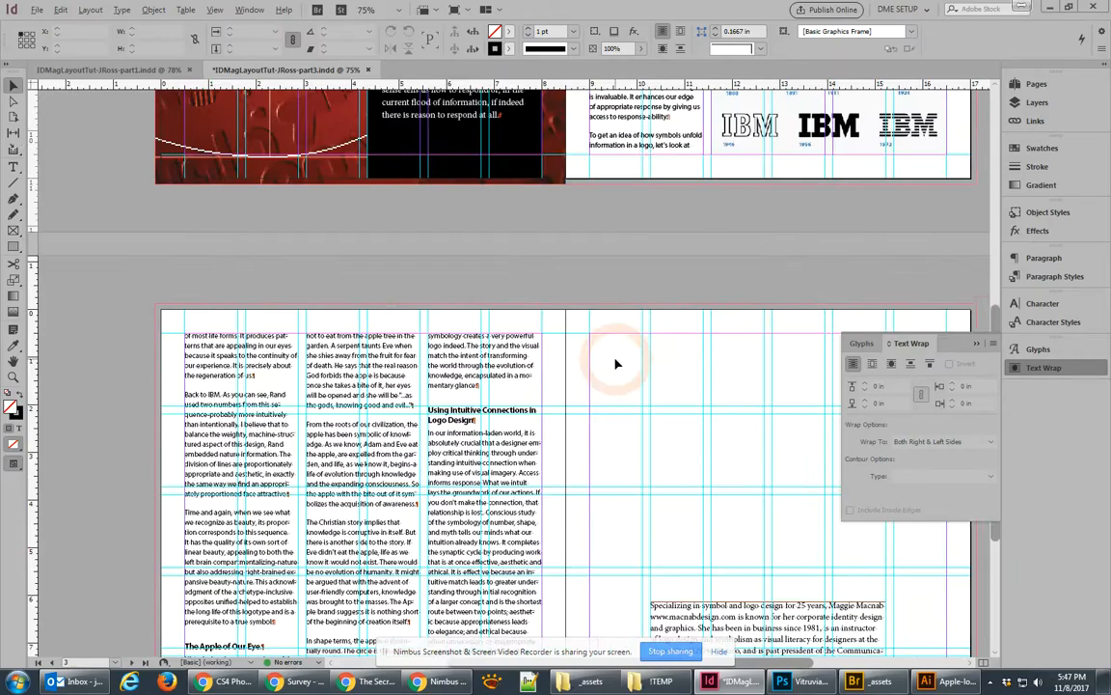
pyautogui.moveTo(452, 329); pyautogui.dragTo(758, 218)
pyautogui.moveTo(854, 177)
pyautogui.mouseDown()
pyautogui.moveTo(675, 262)
pyautogui.moveTo(521, 364)
pyautogui.moveTo(586, 422)
pyautogui.moveTo(536, 333)
pyautogui.moveTo(550, 328)
pyautogui.moveTo(583, 379)
pyautogui.mouseUp()
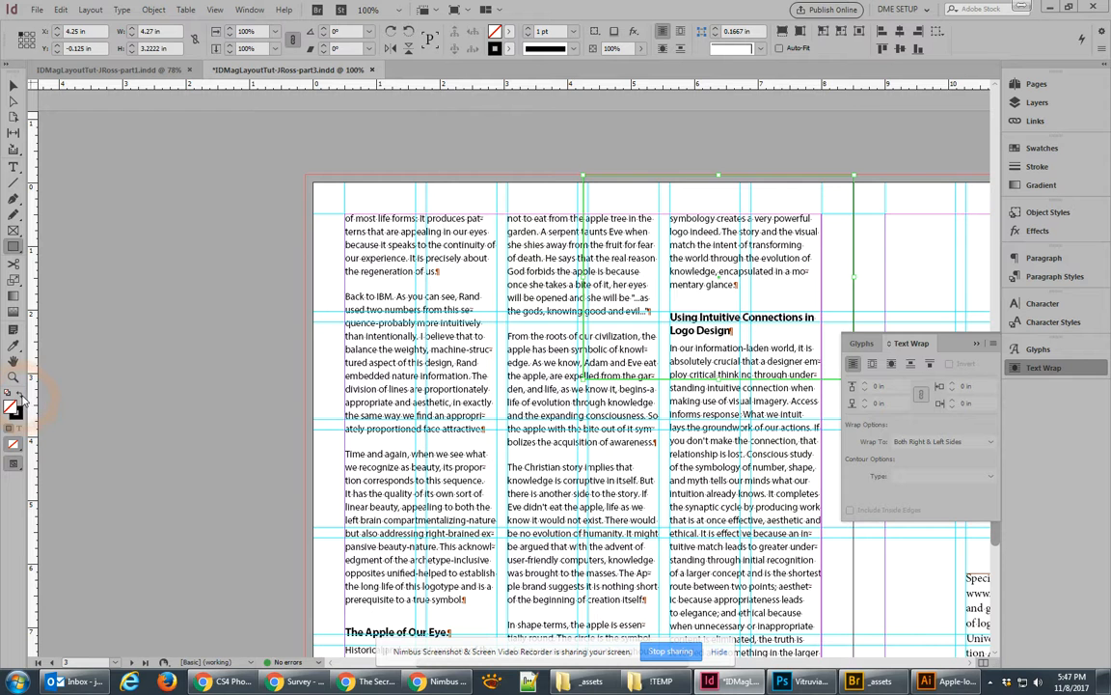
pyautogui.click(19, 394)
pyautogui.click(13, 85)
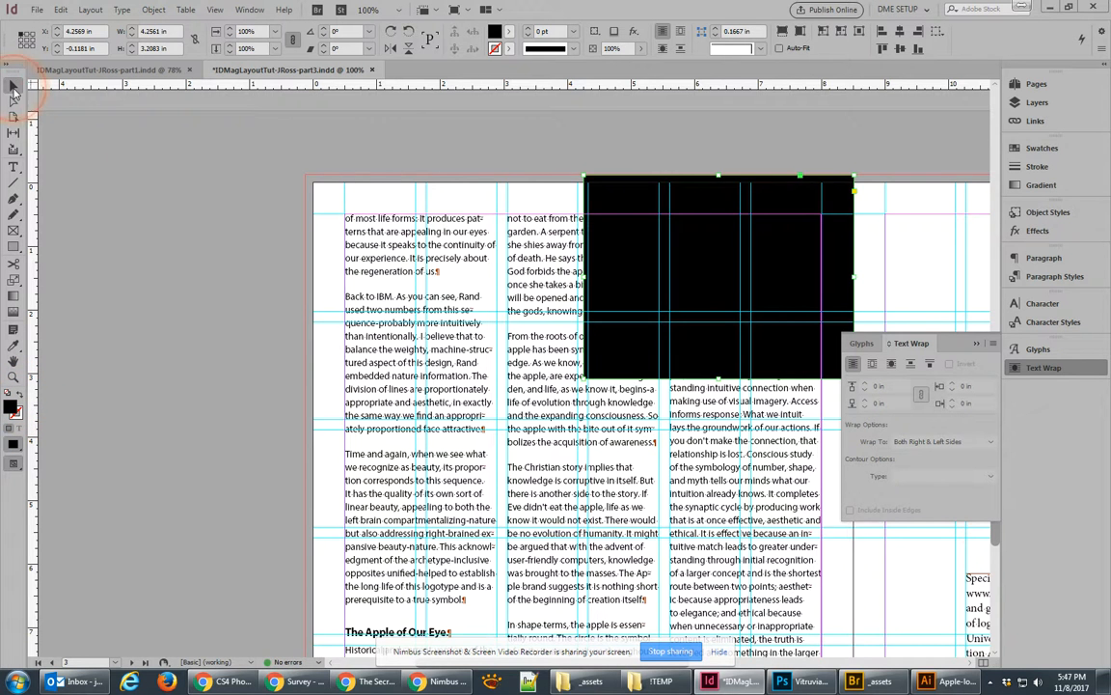
# Duplicate the black frame onto the page's left half and extend its outer edge to the left bleed line at X -0.125 in
pyautogui.moveTo(495, 169); pyautogui.dragTo(417, 229)
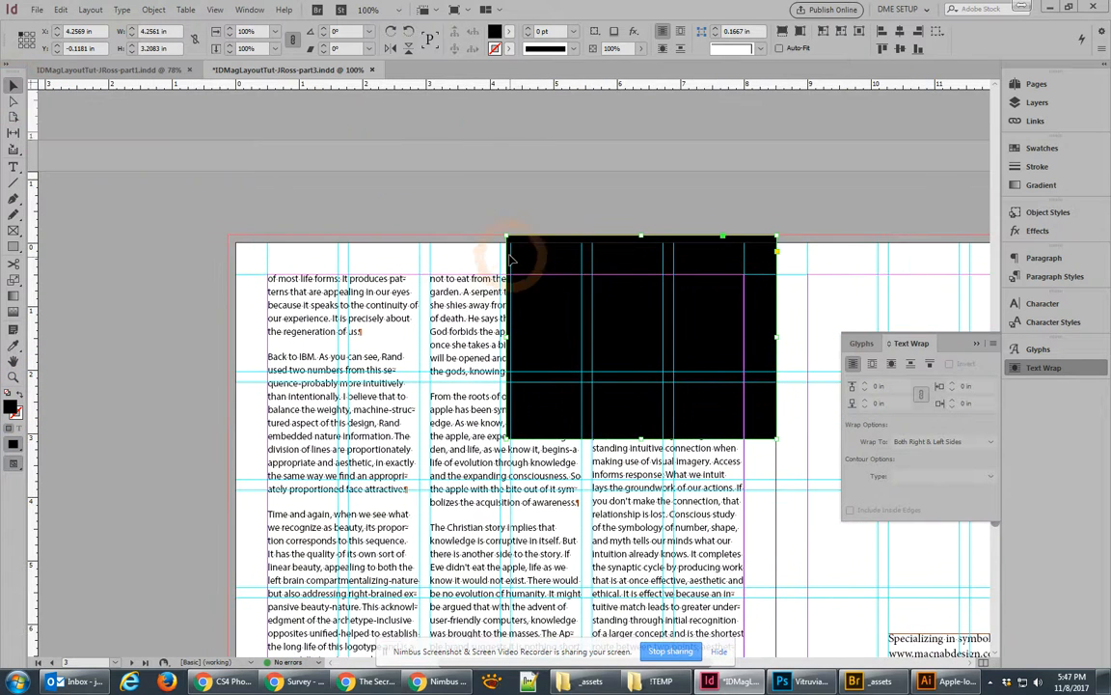
pyautogui.moveTo(707, 302); pyautogui.dragTo(438, 302)
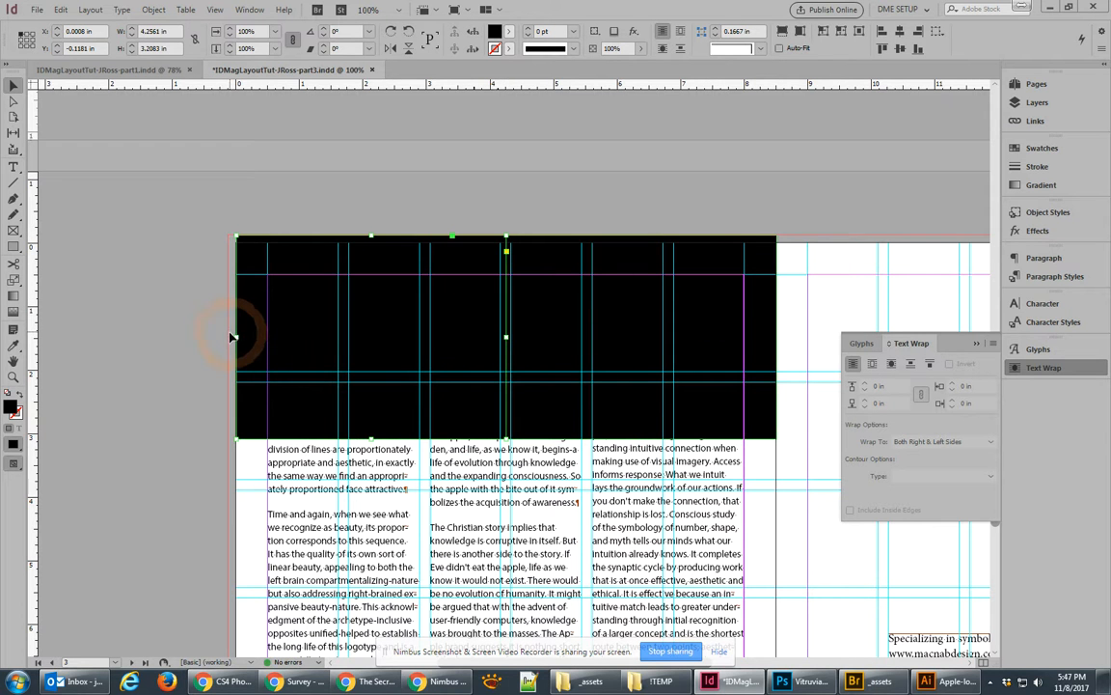
pyautogui.moveTo(233, 337); pyautogui.dragTo(227, 343)
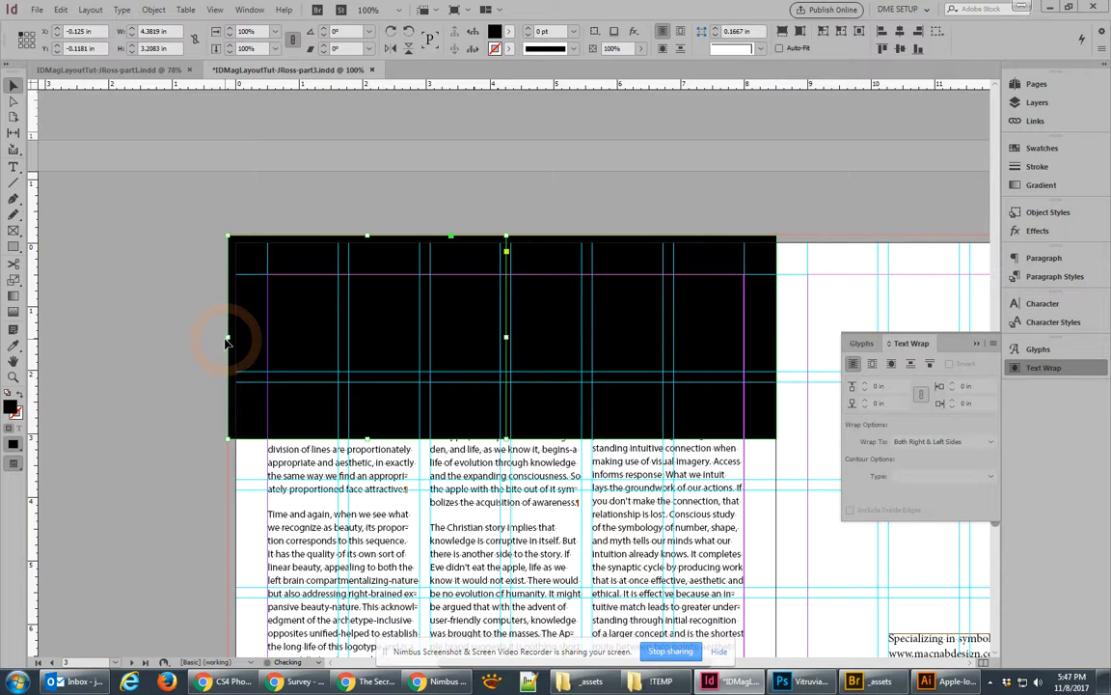
pyautogui.click(543, 315)
pyautogui.click(489, 316)
pyautogui.click(538, 310)
pyautogui.click(488, 316)
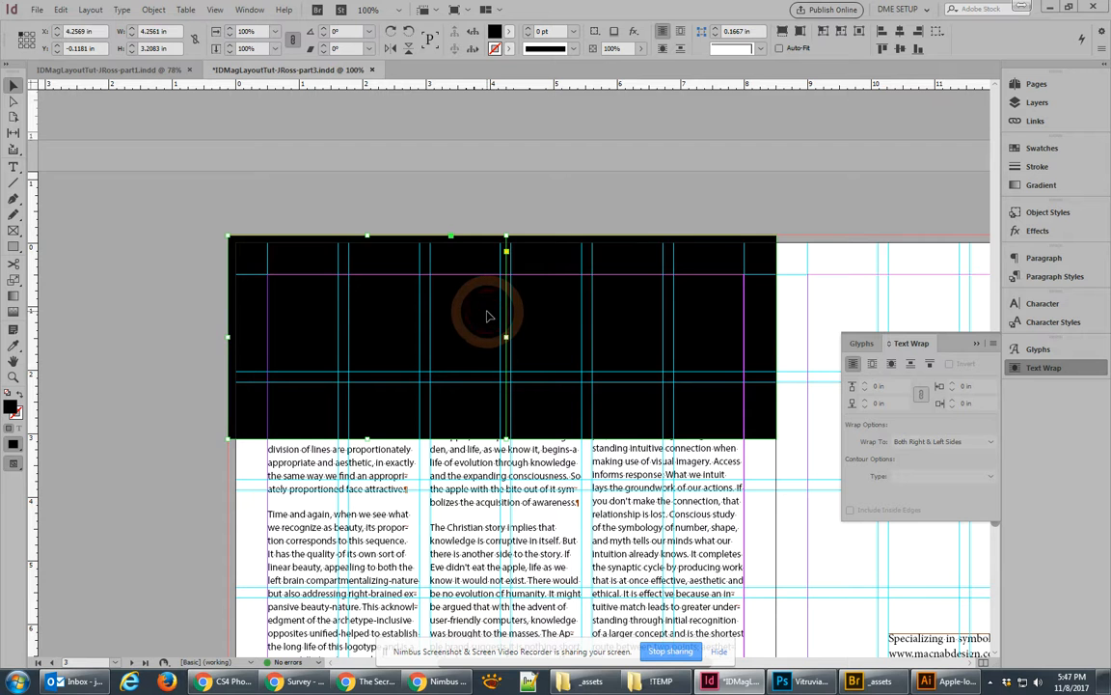
pyautogui.click(564, 317)
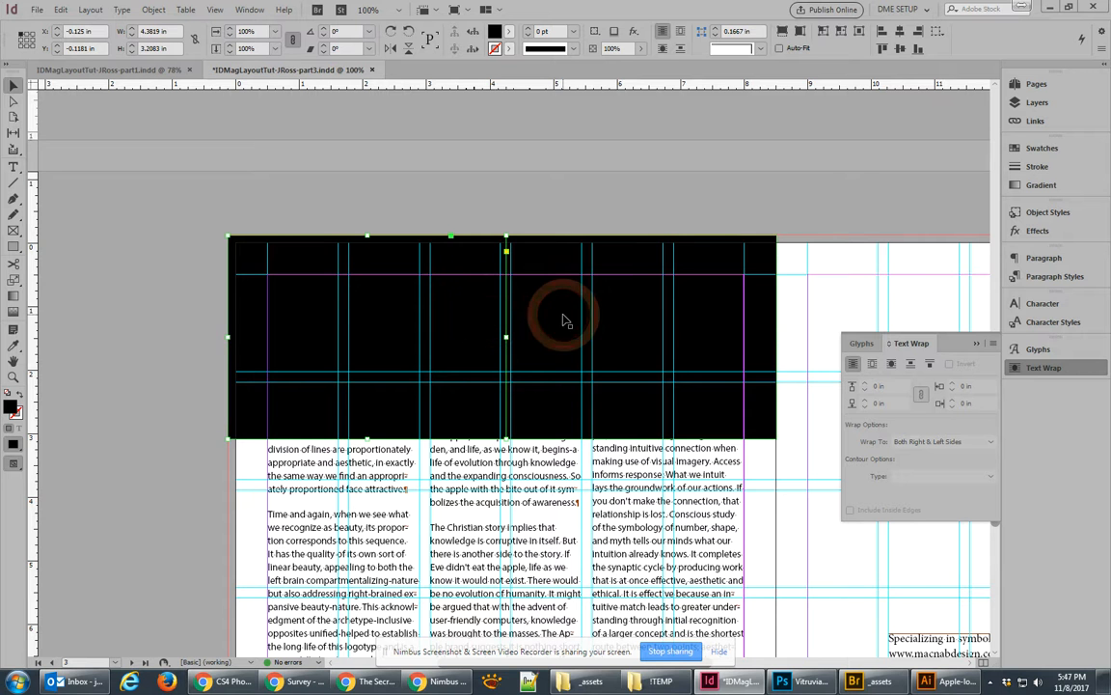
# Switch to Bridge and place fibonacci-sequence-aloe.jpg into the left black frame and Fibonacci-Sunflower.jpg into the right one
pyautogui.click(882, 688)
pyautogui.keyDown('ctrl'); pyautogui.click(404, 245); pyautogui.keyUp('ctrl')
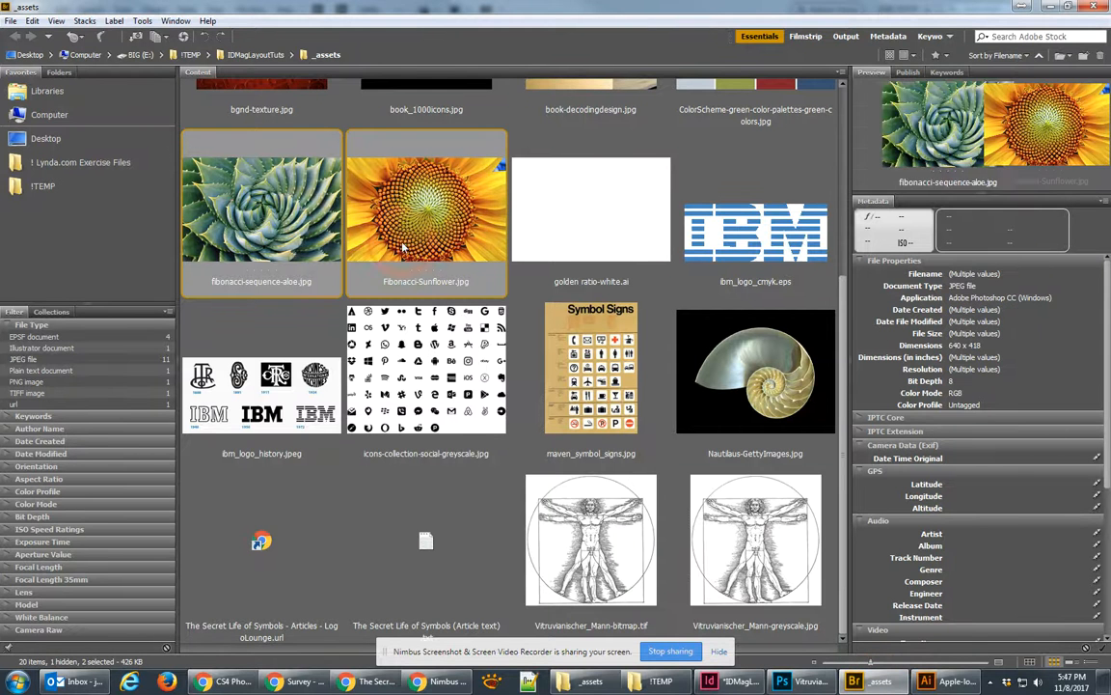
pyautogui.moveTo(273, 220); pyautogui.dragTo(546, 372)
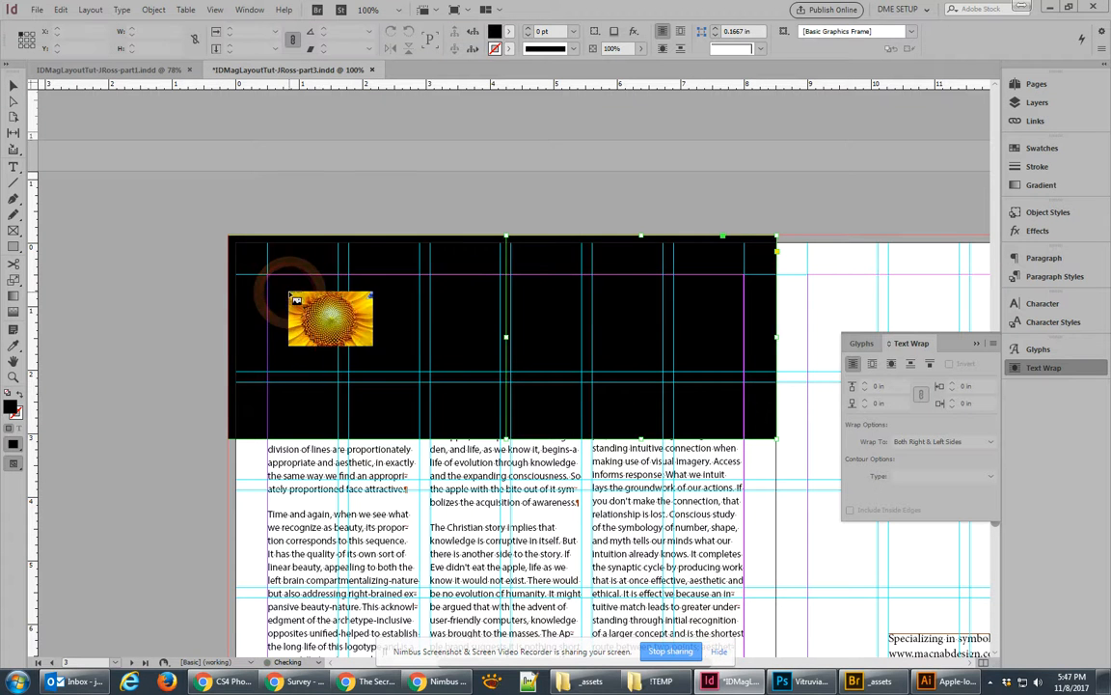
pyautogui.click(285, 311)
pyautogui.click(575, 306)
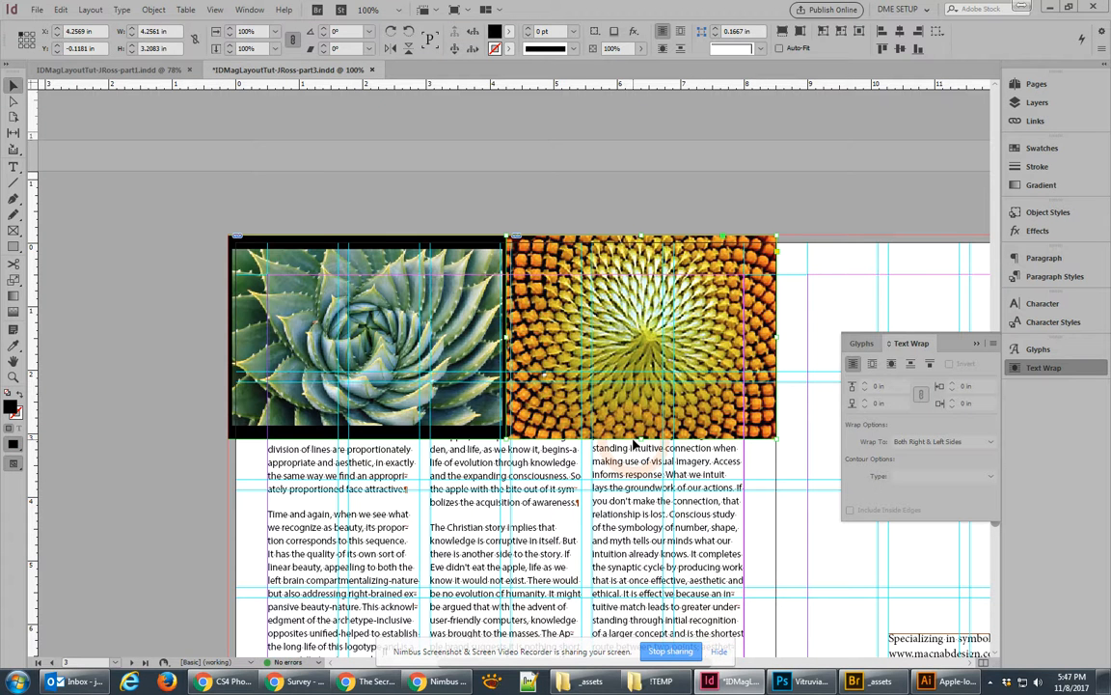
# Select both image frames and make their photos fill the frames proportionally
pyautogui.click(464, 253)
pyautogui.click(721, 112)
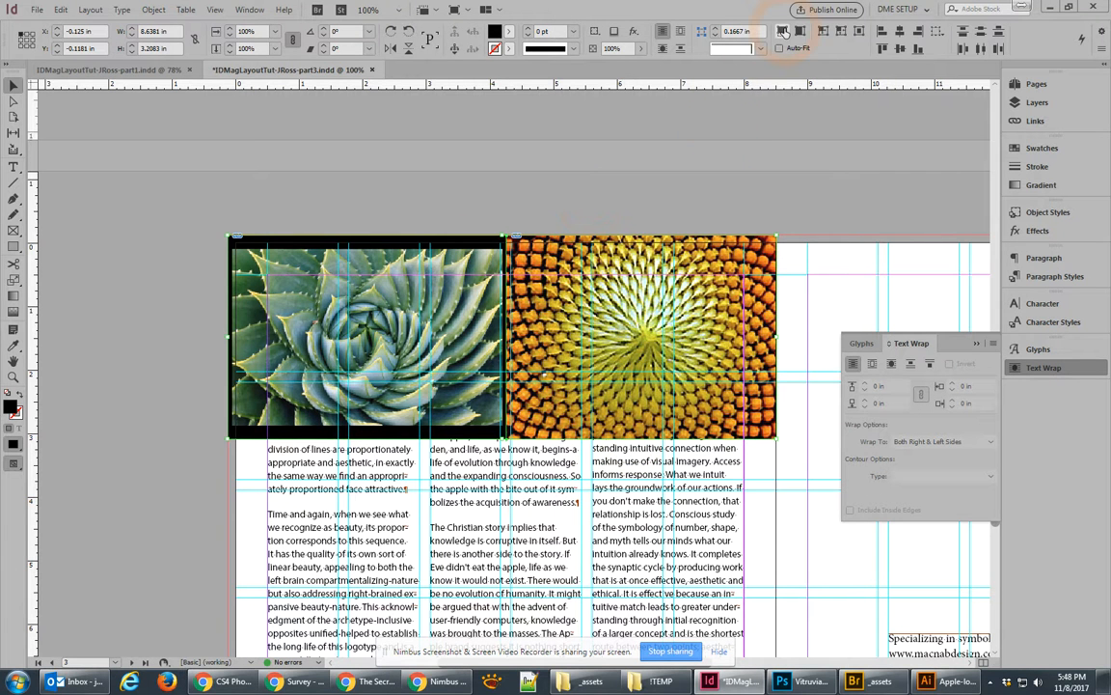
pyautogui.click(782, 32)
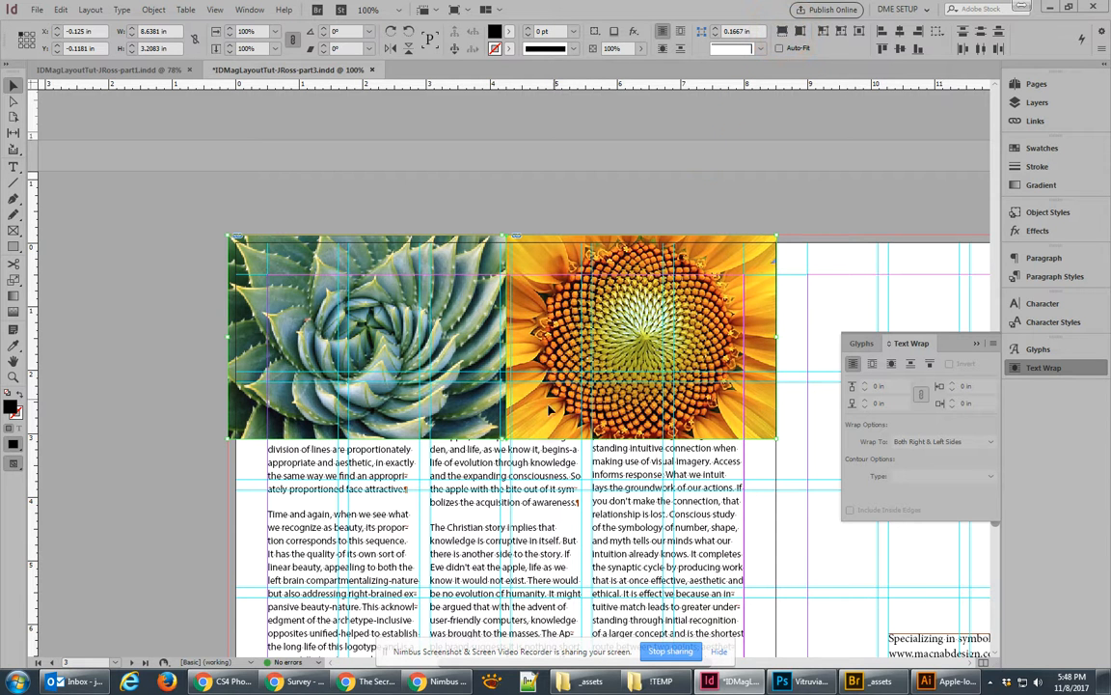
# Shorten both image frames from the bottom to about 2.74 in high and refit the photos proportionally
pyautogui.moveTo(502, 440); pyautogui.dragTo(508, 422)
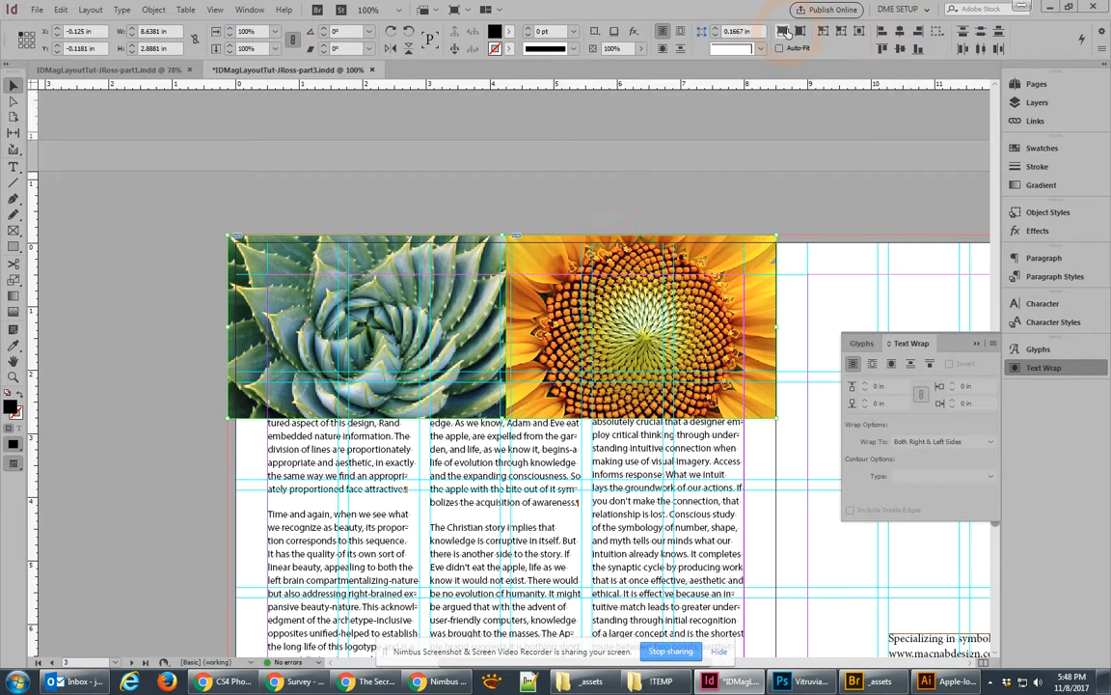
pyautogui.click(705, 29)
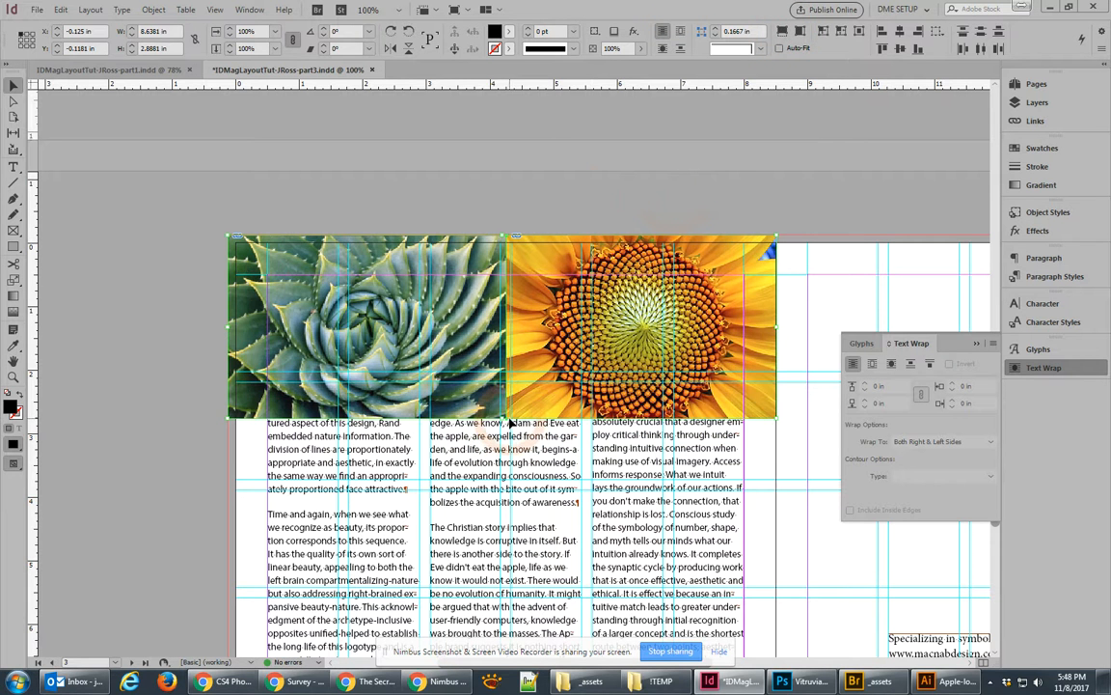
pyautogui.moveTo(503, 422); pyautogui.dragTo(501, 409)
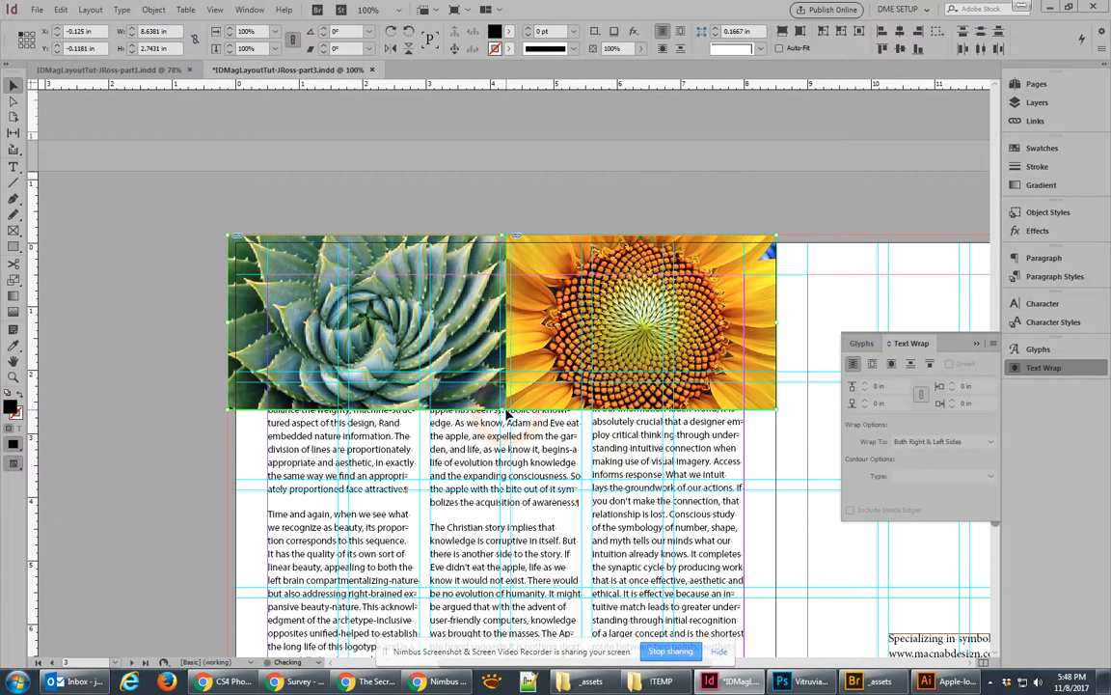
pyautogui.click(704, 30)
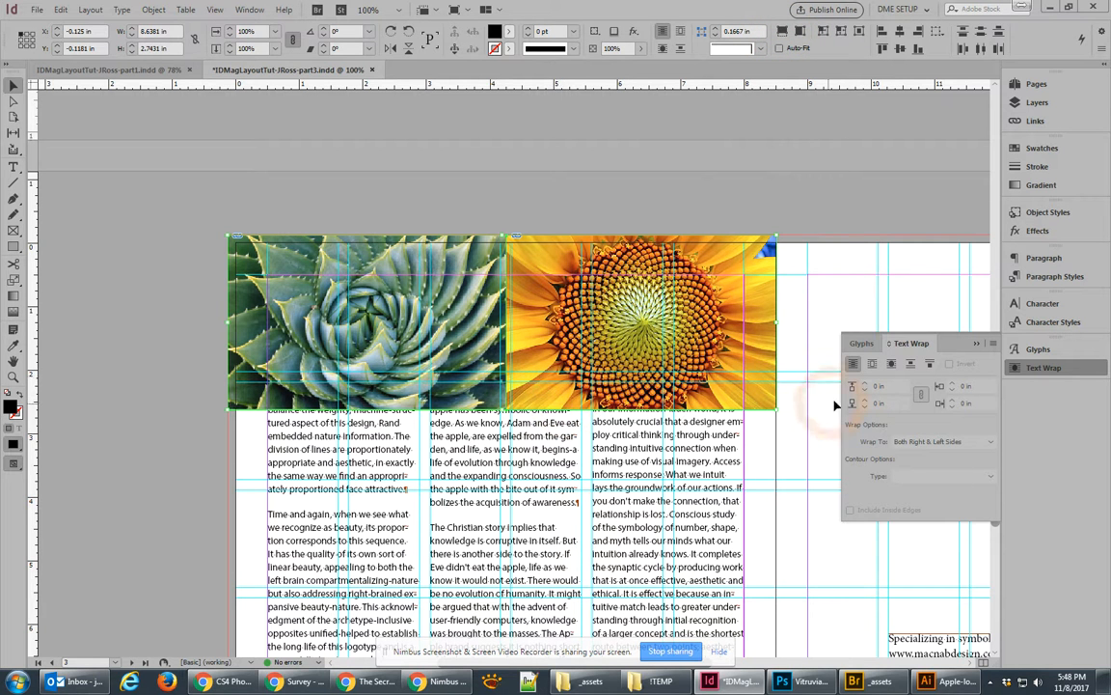
# Wrap the text around the bounding boxes of both image frames with a 0.125 in offset on all sides
pyautogui.click(872, 362)
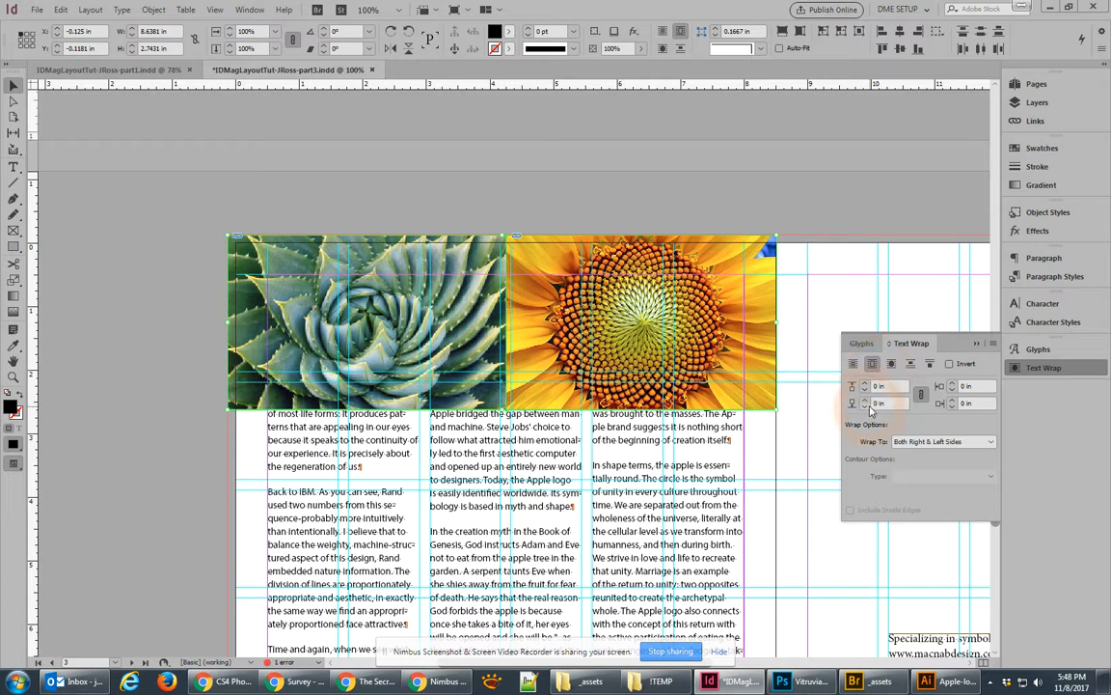
pyautogui.click(866, 401)
pyautogui.click(866, 400)
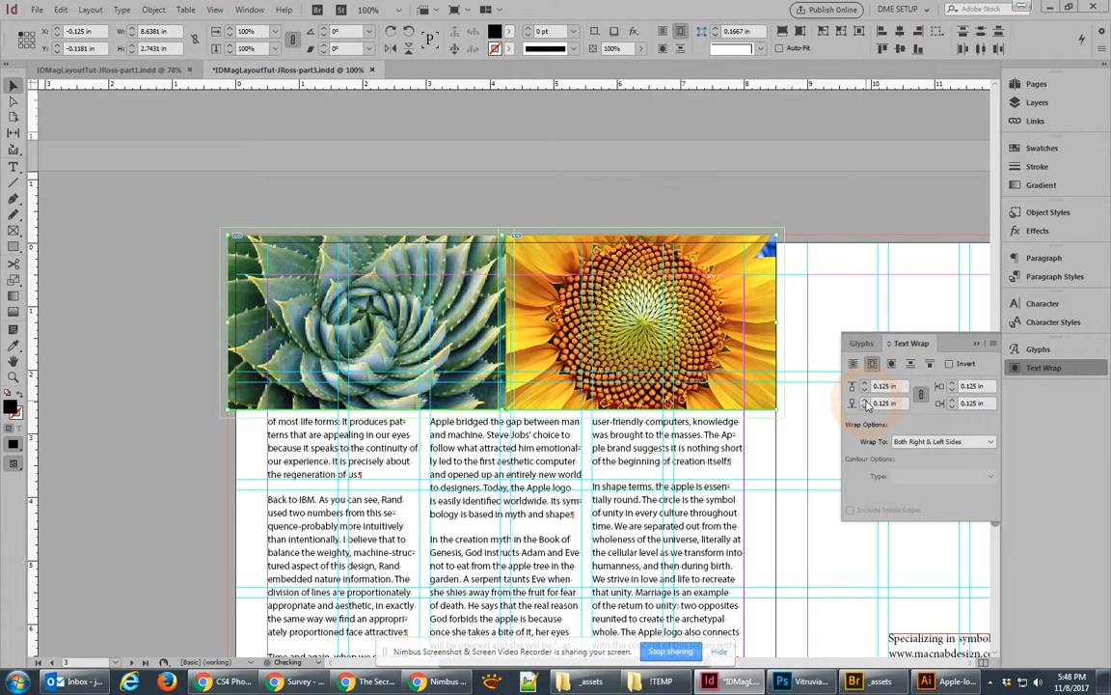
pyautogui.click(593, 181)
# Preview page 3 without guides and check how the text flows below the images to the page bottom
pyautogui.moveTo(541, 373); pyautogui.dragTo(477, 358)
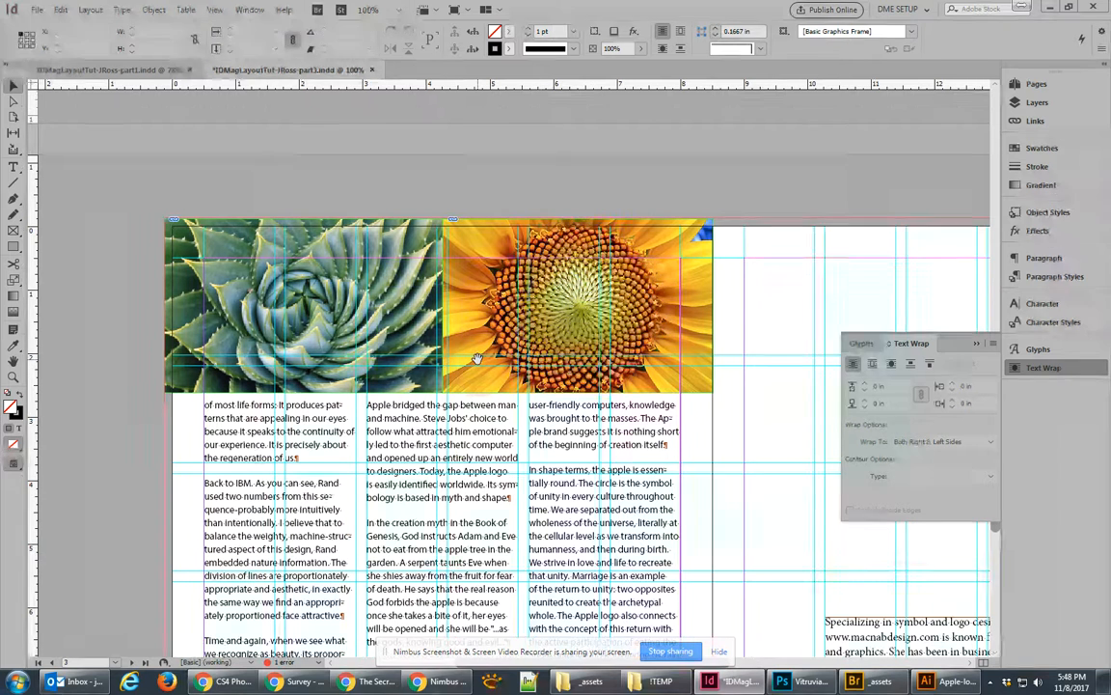
pyautogui.press('w')
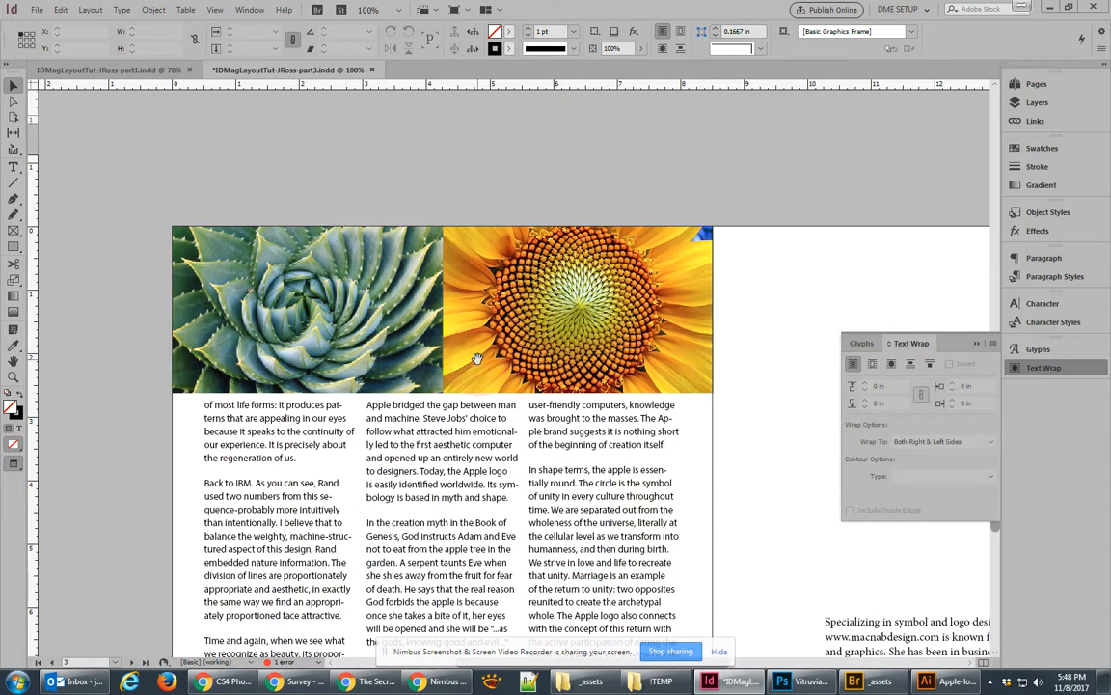
pyautogui.moveTo(439, 560); pyautogui.dragTo(458, 313)
pyautogui.moveTo(462, 458); pyautogui.dragTo(464, 342)
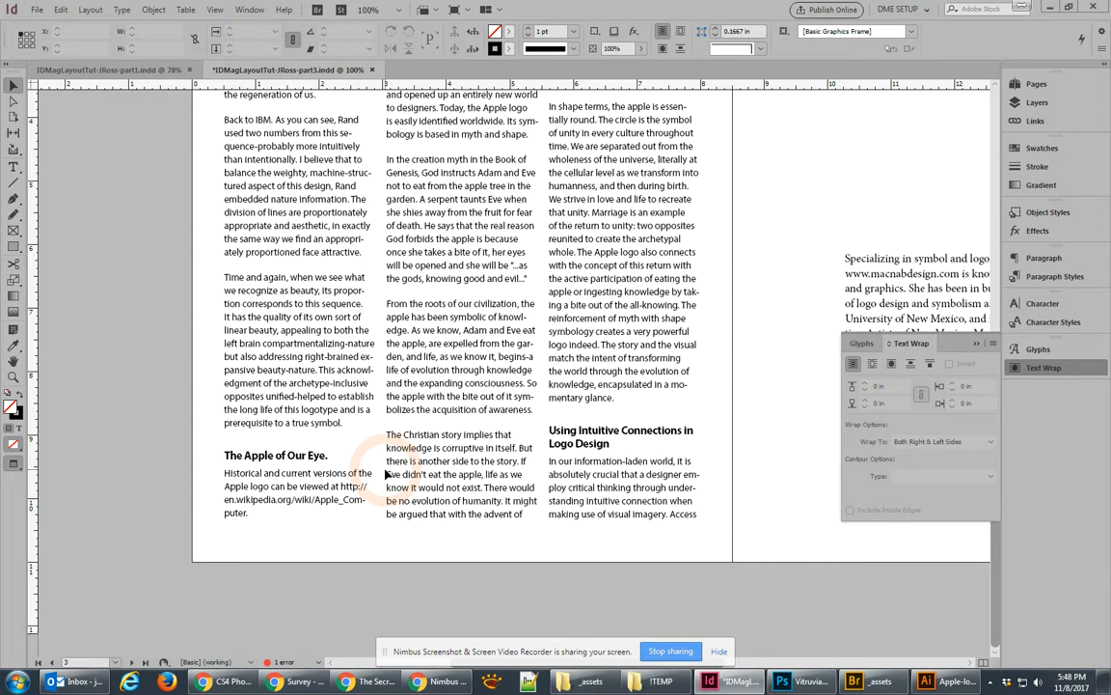
# Switch to Bridge, compare the Apple logo files, and place apple_logo-color.png over page 3's middle column at about X 3.48 in, Y 7.77 in
pyautogui.click(854, 681)
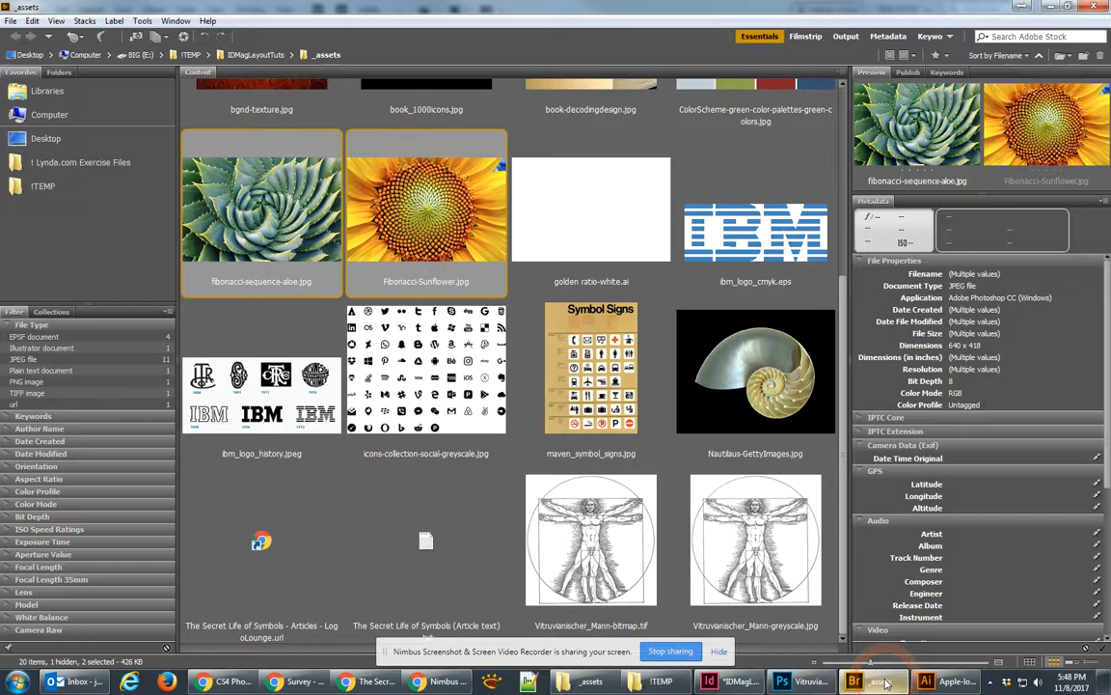
pyautogui.scroll(3, 434, 243)
pyautogui.click(227, 158)
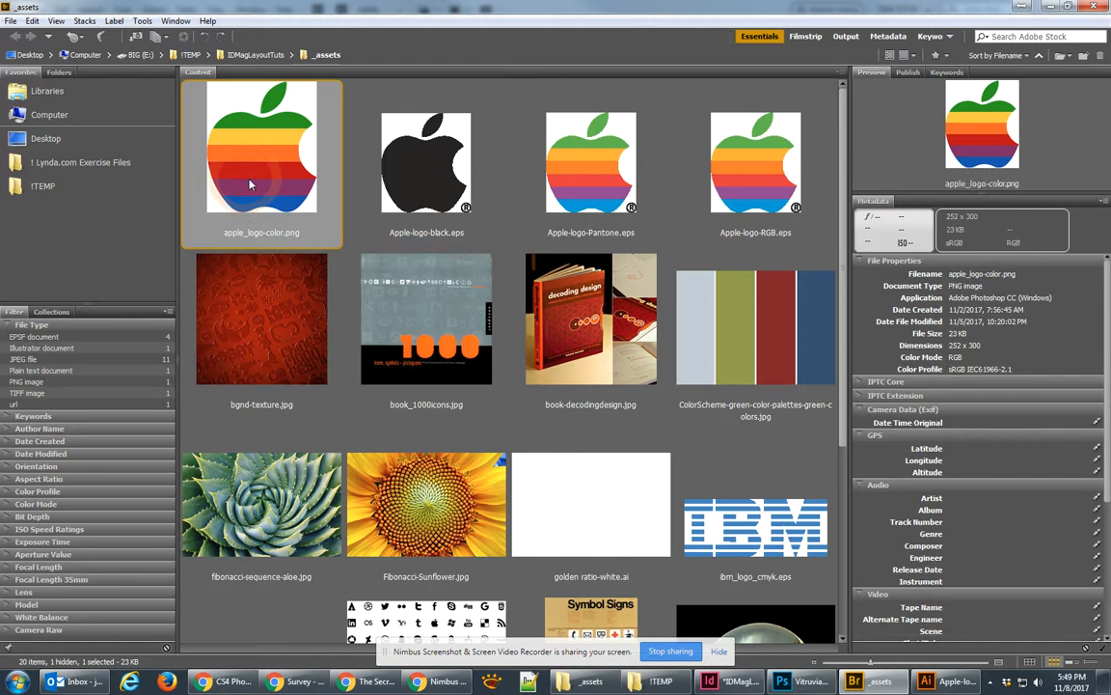
pyautogui.click(430, 200)
pyautogui.click(590, 179)
pyautogui.click(780, 186)
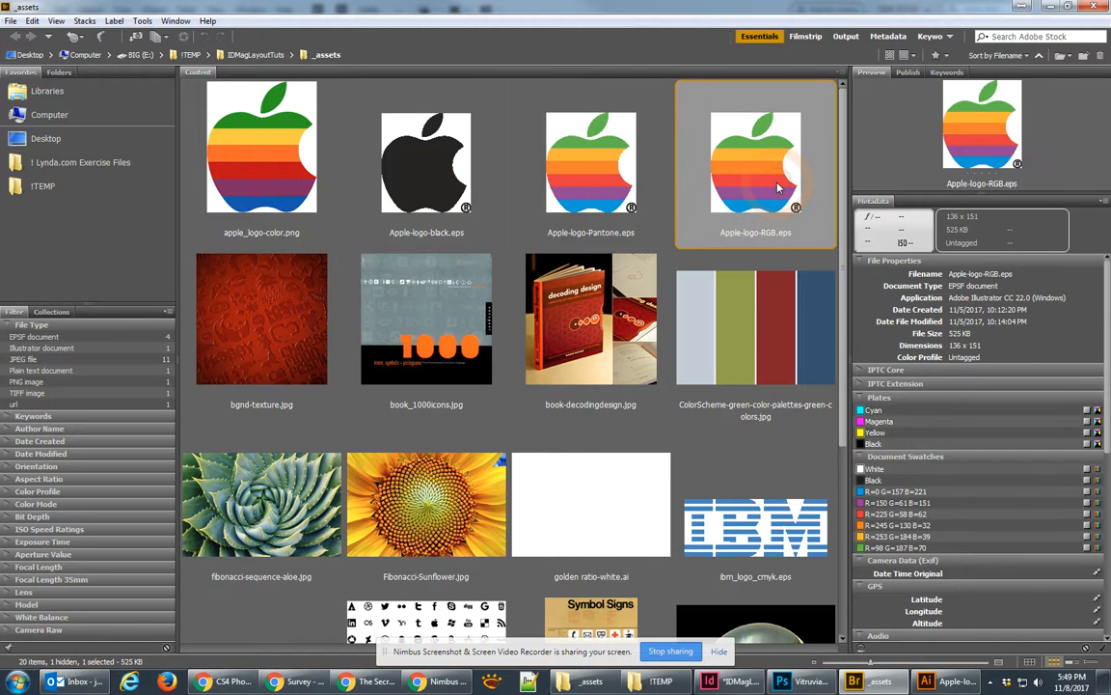
pyautogui.click(270, 154)
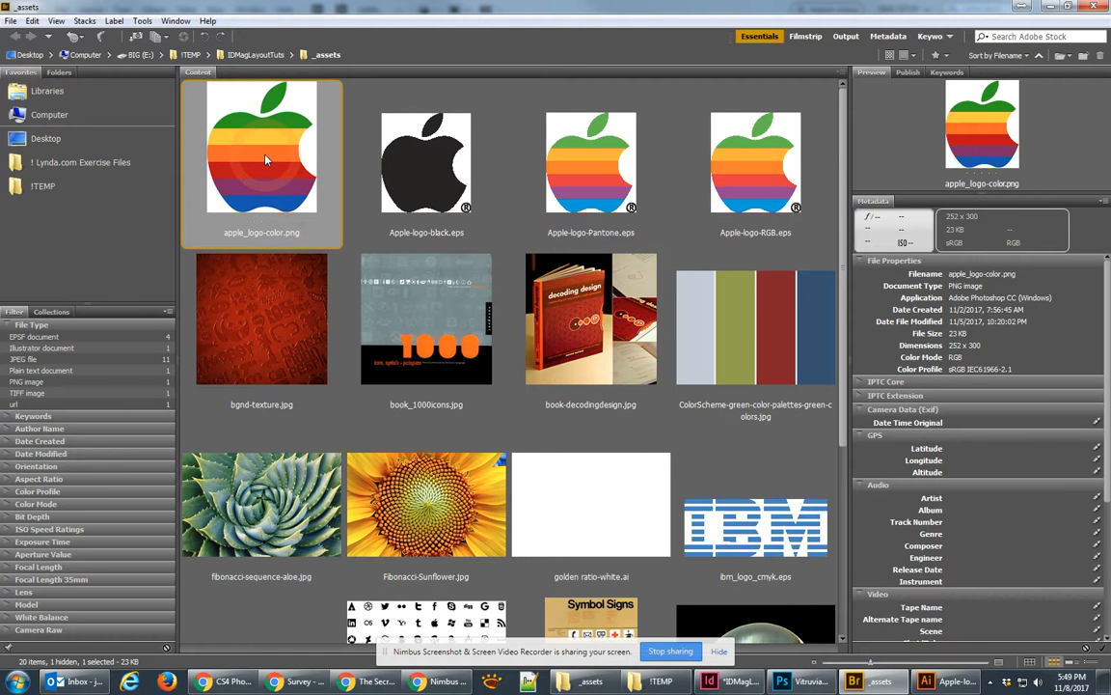
pyautogui.moveTo(267, 159); pyautogui.dragTo(418, 365)
pyautogui.click(414, 357)
# Move the whole Apple logo frame across the gap between the first two columns, to about X 2.13 in, Y 6.97 in
pyautogui.moveTo(468, 430); pyautogui.dragTo(409, 390)
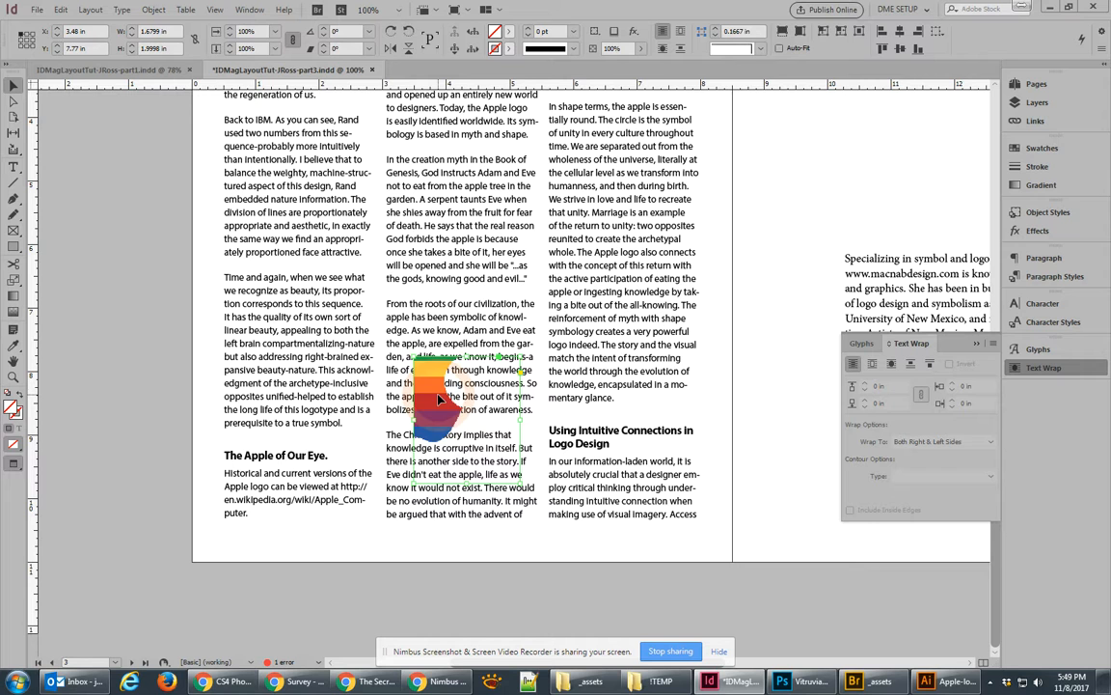
pyautogui.hotkey('ctrl', 'z')
pyautogui.click(515, 574)
pyautogui.moveTo(491, 420); pyautogui.dragTo(409, 364)
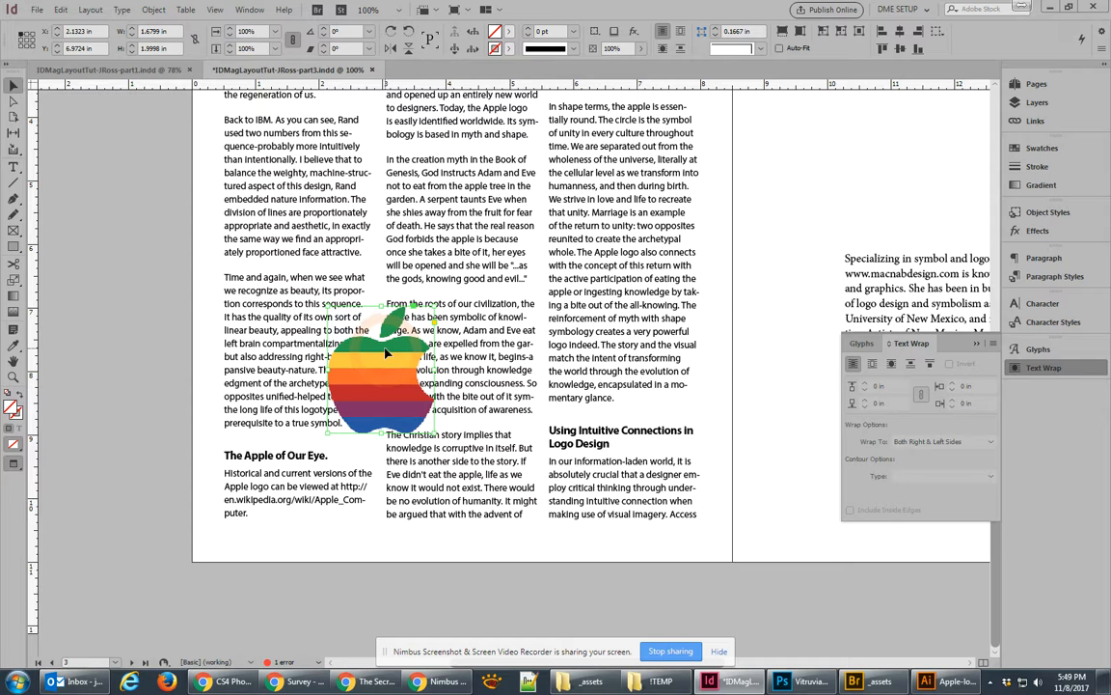
# Set the display performance to High Quality and inspect the Apple logo's edges up close
pyautogui.scroll(8, 389, 348)
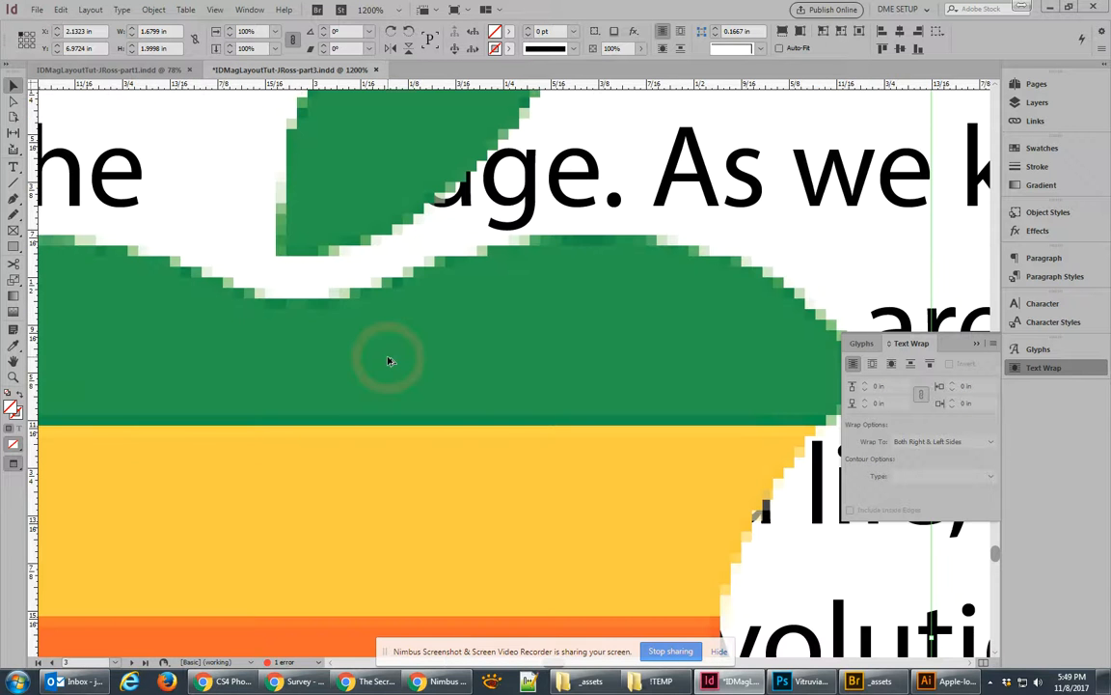
pyautogui.click(216, 10)
pyautogui.moveTo(284, 226)
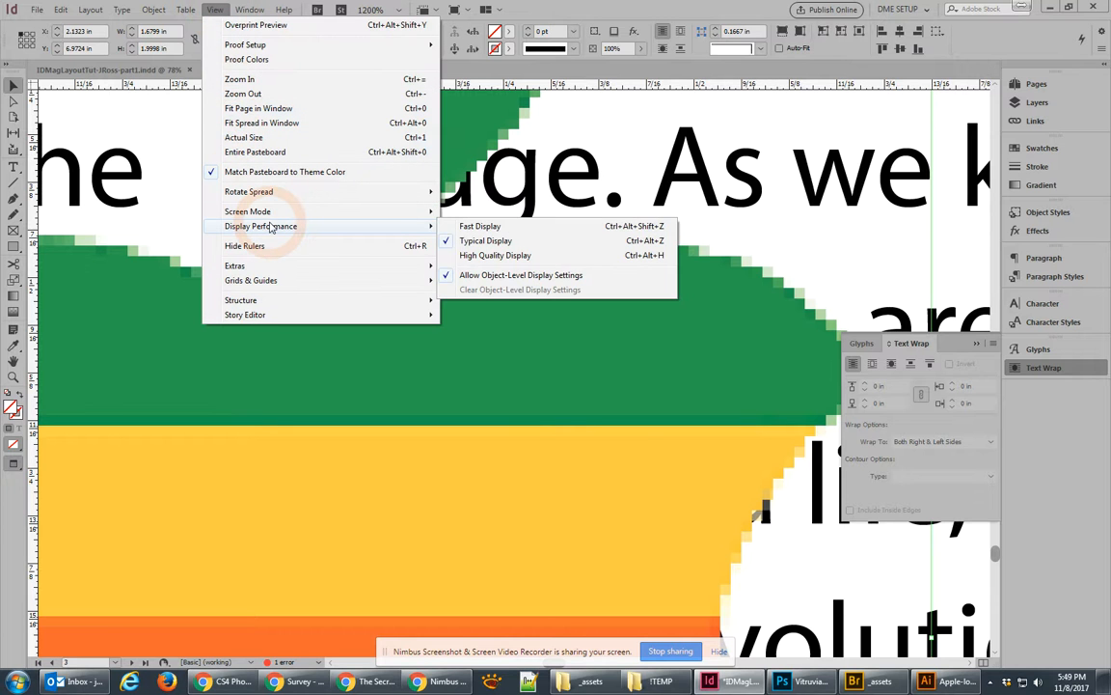
pyautogui.click(512, 258)
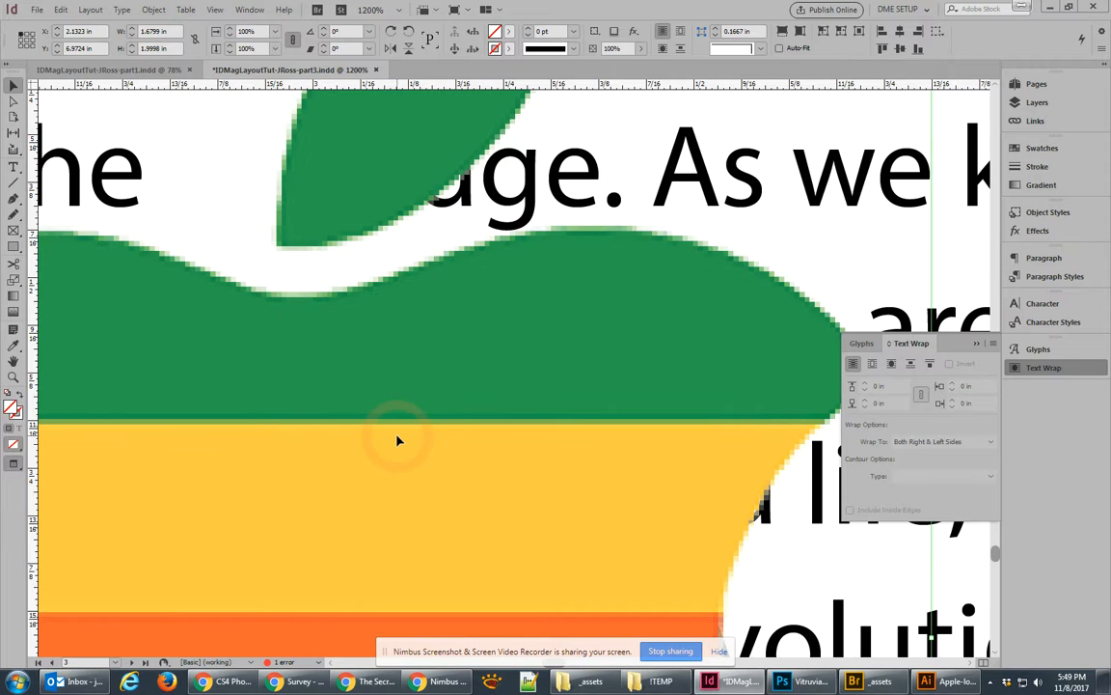
pyautogui.scroll(-4, 396, 442)
pyautogui.scroll(-1, 402, 451)
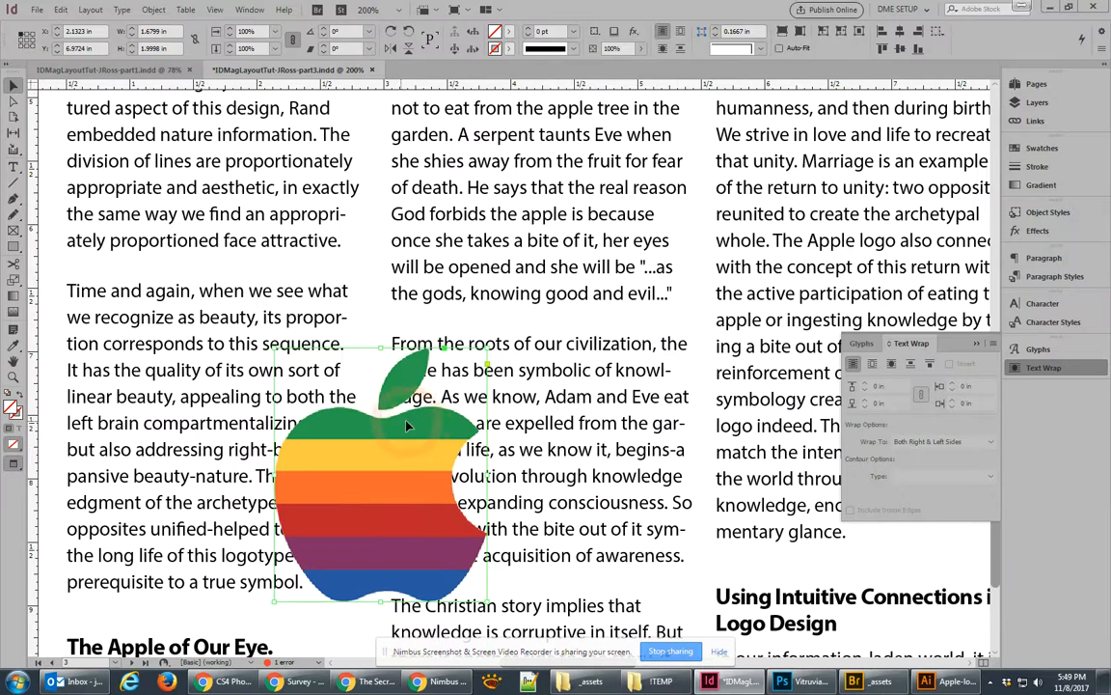
# Delete the selected striped color Apple logo from page 3
pyautogui.press('Delete')
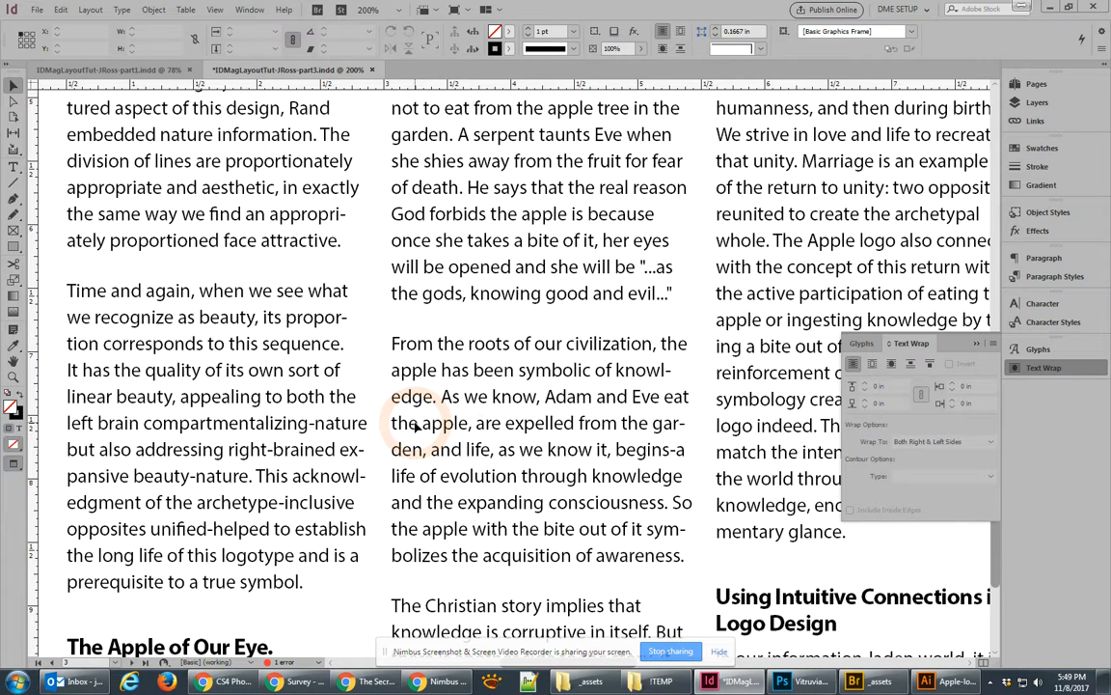
# Switch to Illustrator and examine the leaf and body paths of Apple-logo-black.eps together with their fill swatch
pyautogui.moveTo(938, 682)
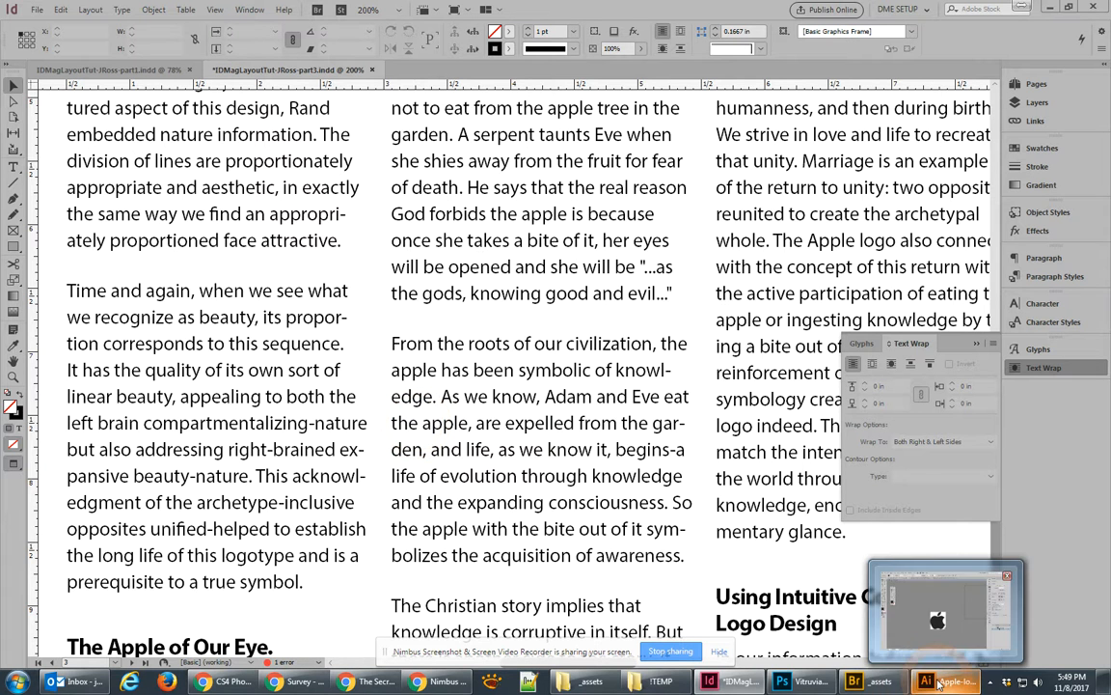
pyautogui.click(938, 617)
pyautogui.click(509, 422)
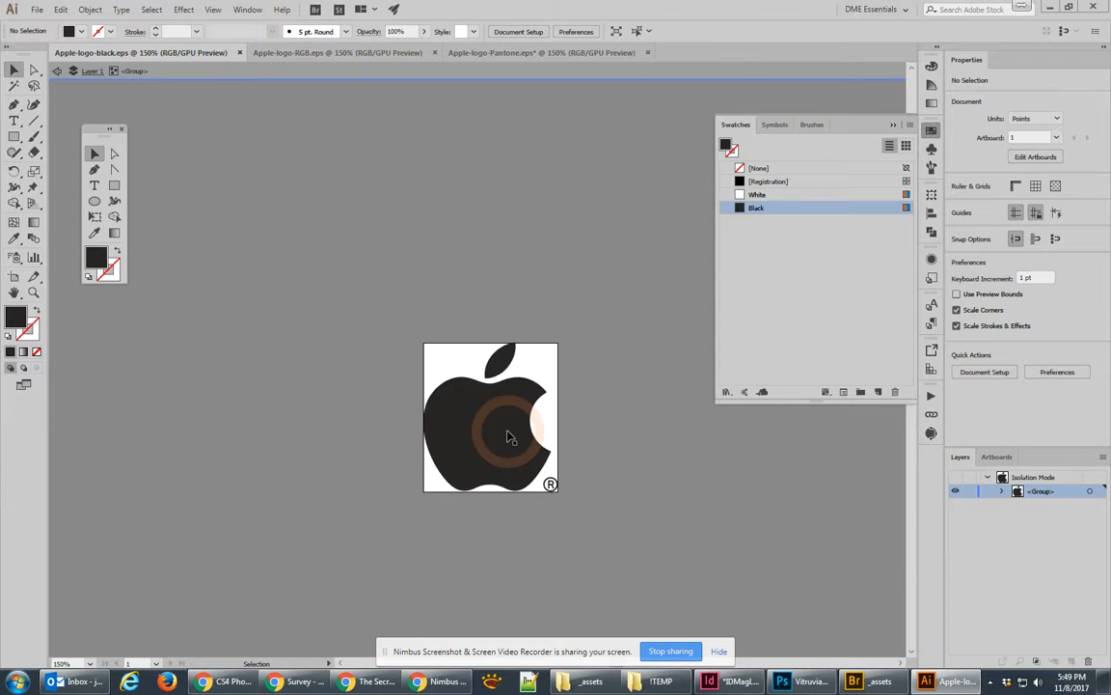
pyautogui.click(504, 362)
pyautogui.click(501, 410)
pyautogui.click(502, 365)
pyautogui.click(506, 424)
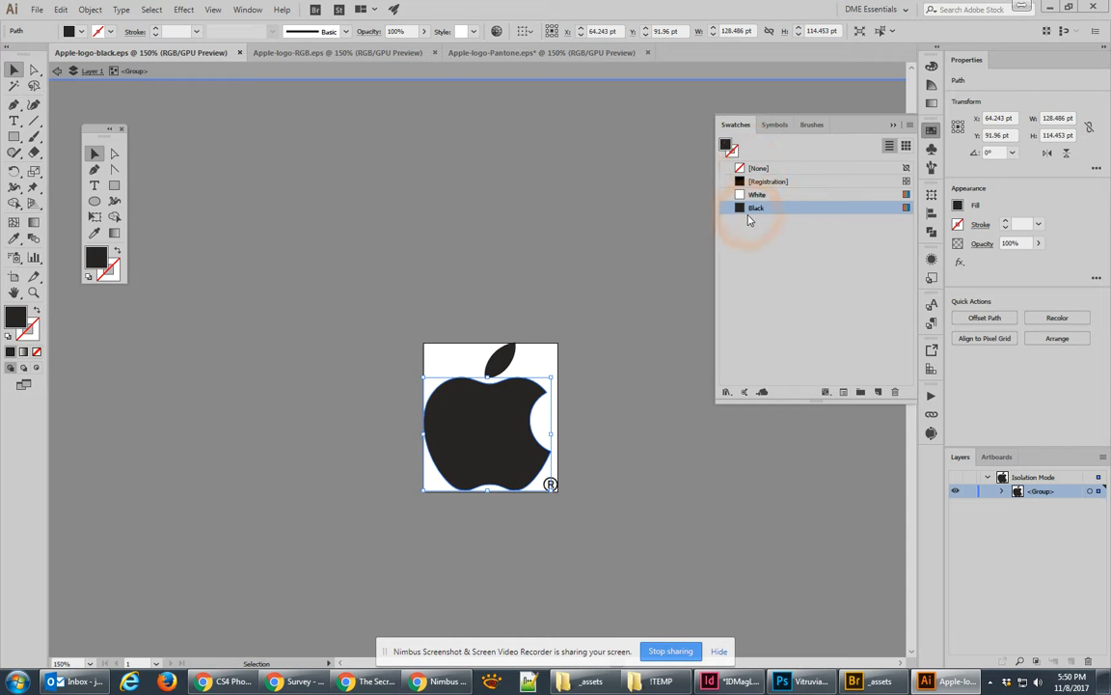
# Switch to Bridge and place Apple-logo-black.eps across the gap between page 3's first two columns, at about X 1.95 in, Y 6.94 in
pyautogui.click(722, 683)
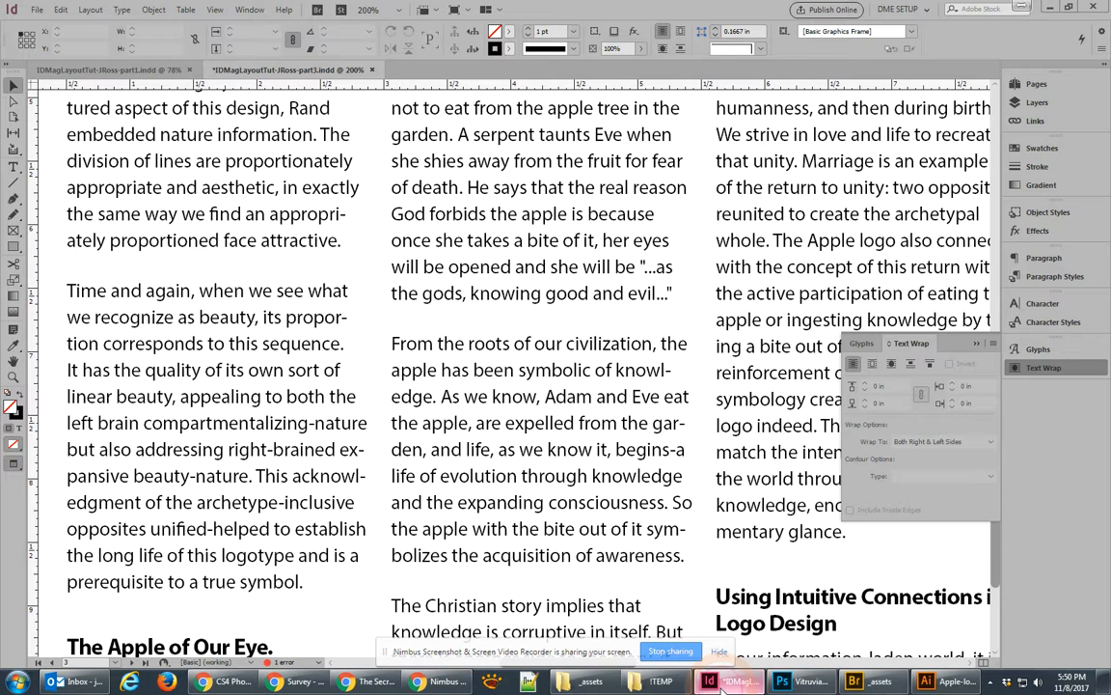
pyautogui.click(868, 681)
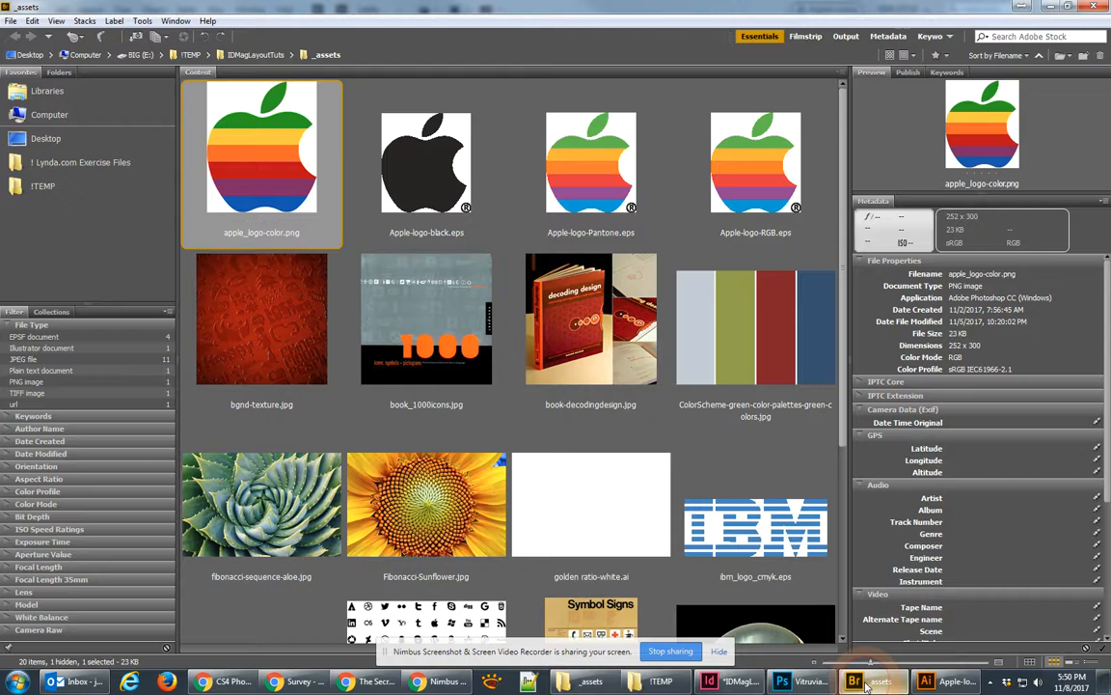
pyautogui.moveTo(378, 153); pyautogui.dragTo(384, 333)
pyautogui.click(334, 305)
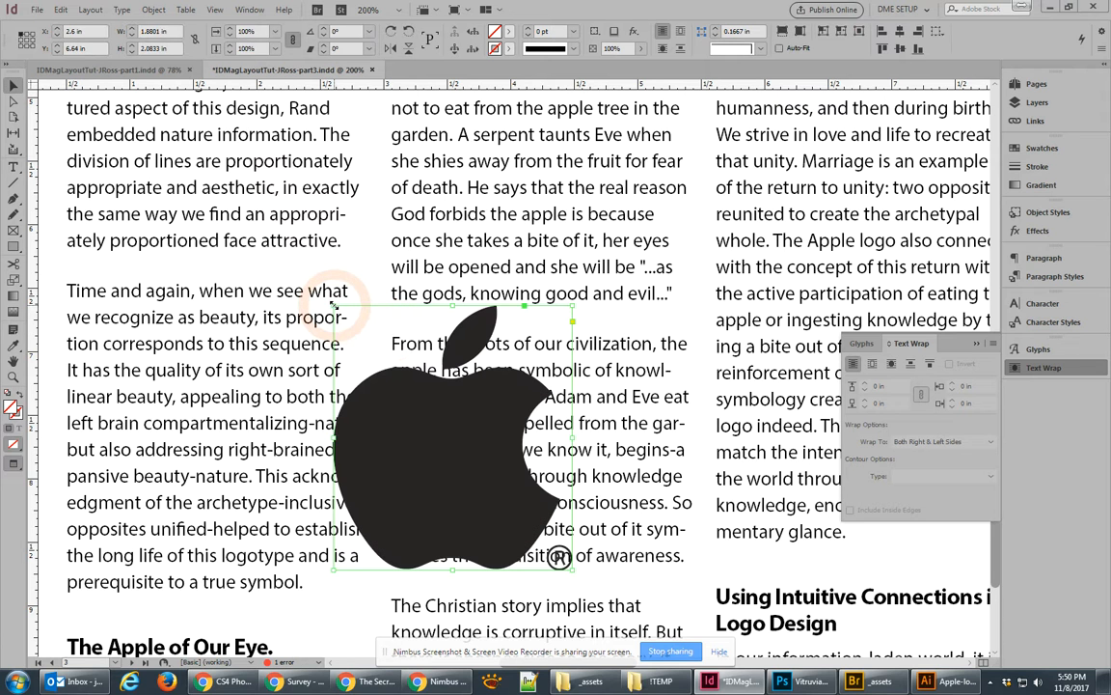
pyautogui.moveTo(482, 490); pyautogui.dragTo(417, 455)
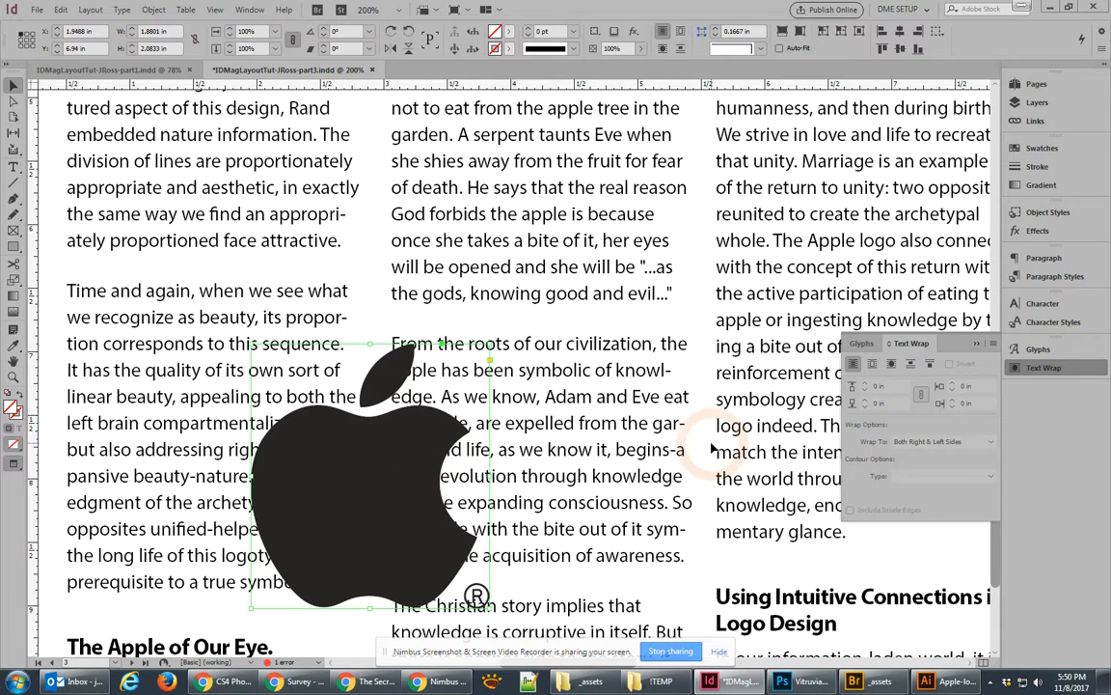
# Wrap the text around the black Apple logo's object shape, with the contour type set to Detect Edges
pyautogui.click(872, 366)
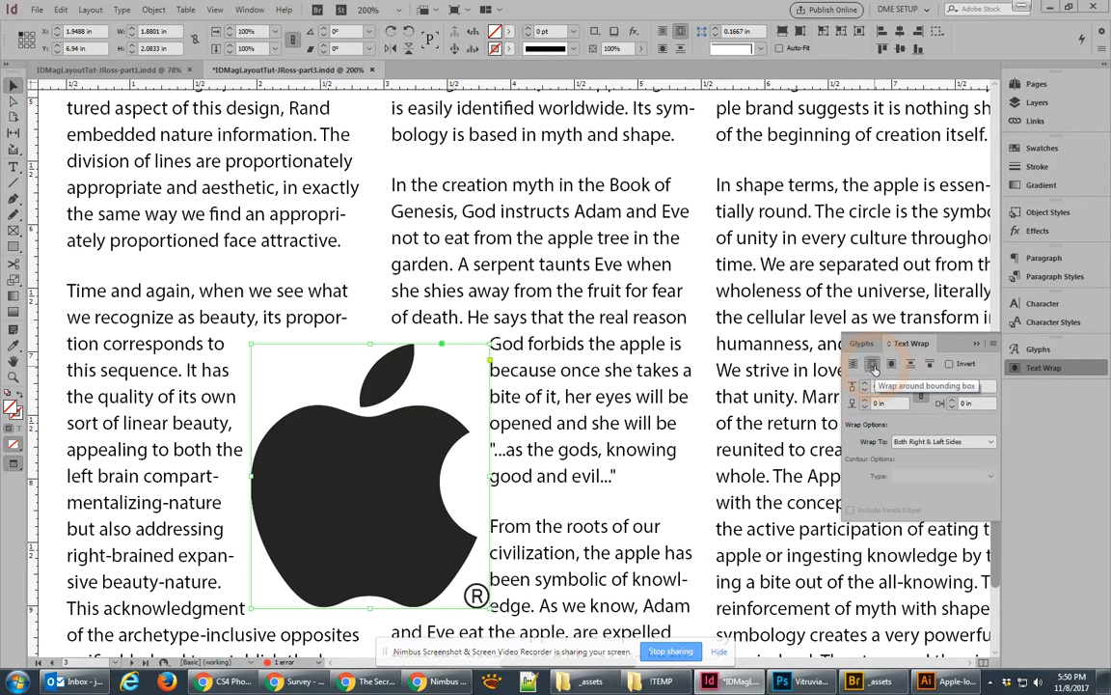
pyautogui.click(873, 366)
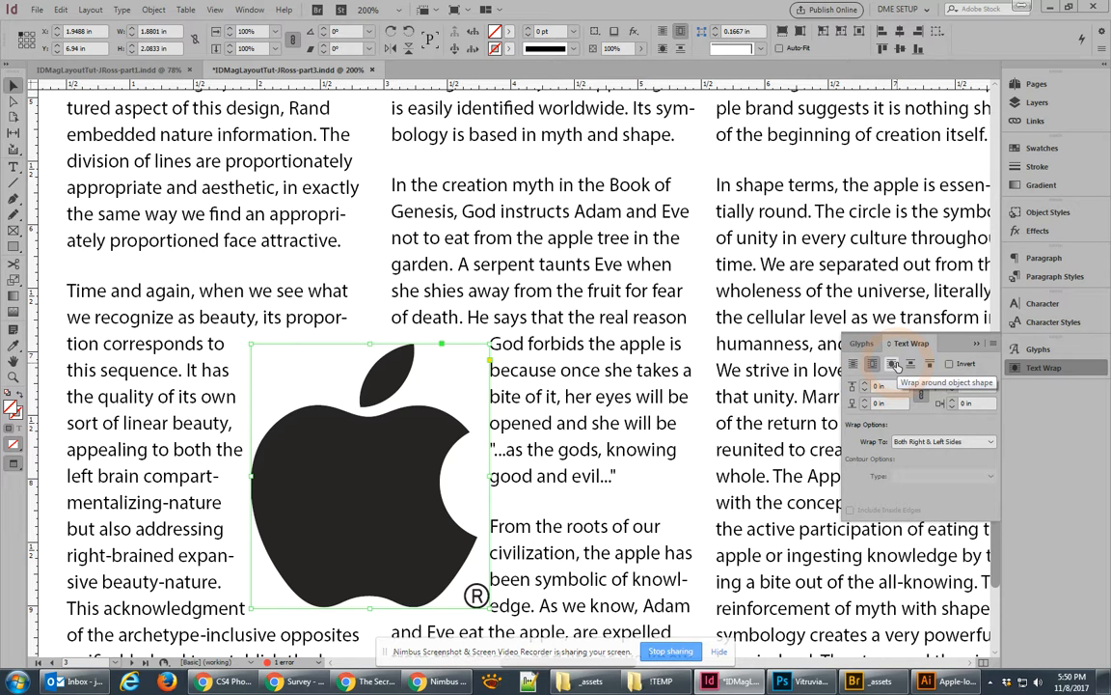
pyautogui.click(894, 364)
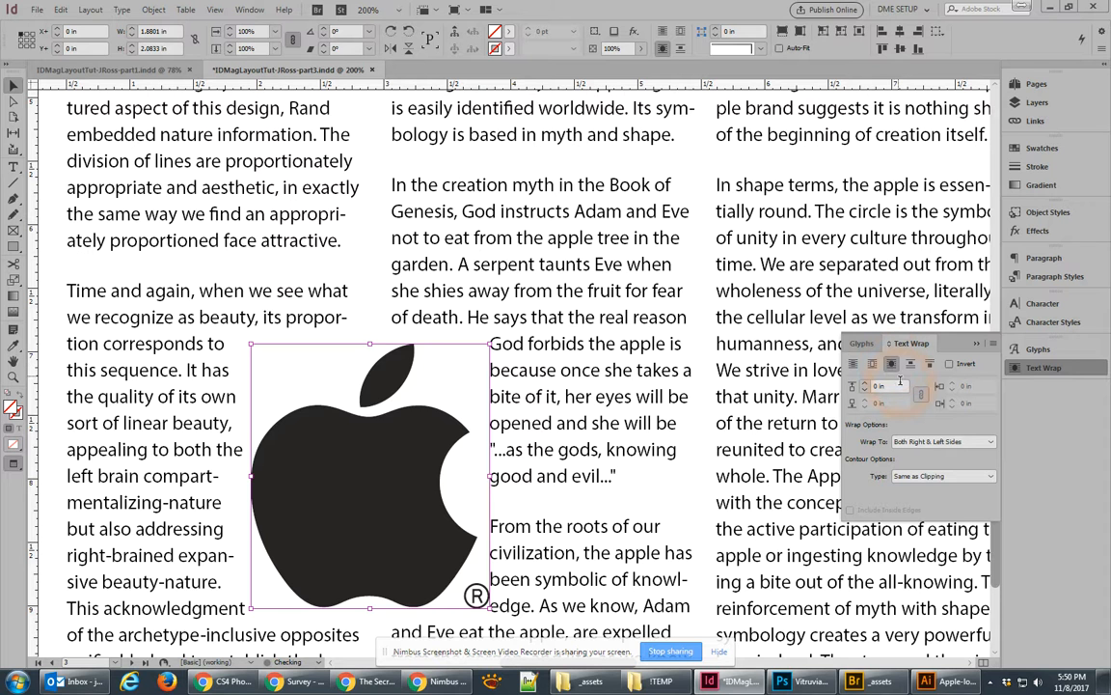
pyautogui.click(930, 477)
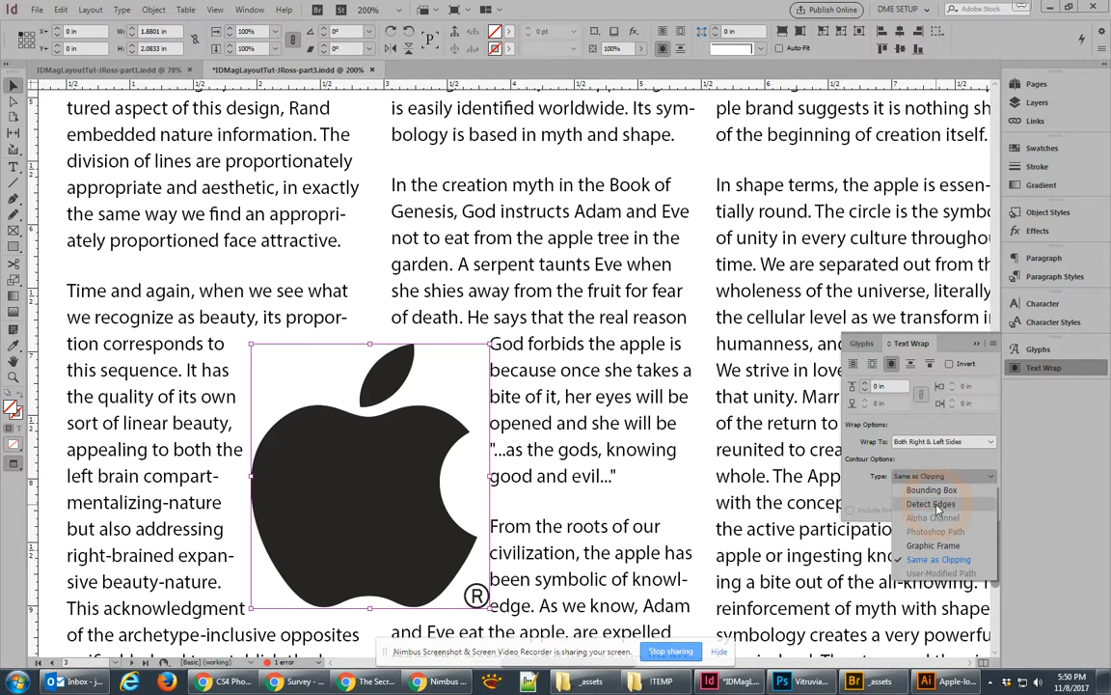
pyautogui.click(932, 503)
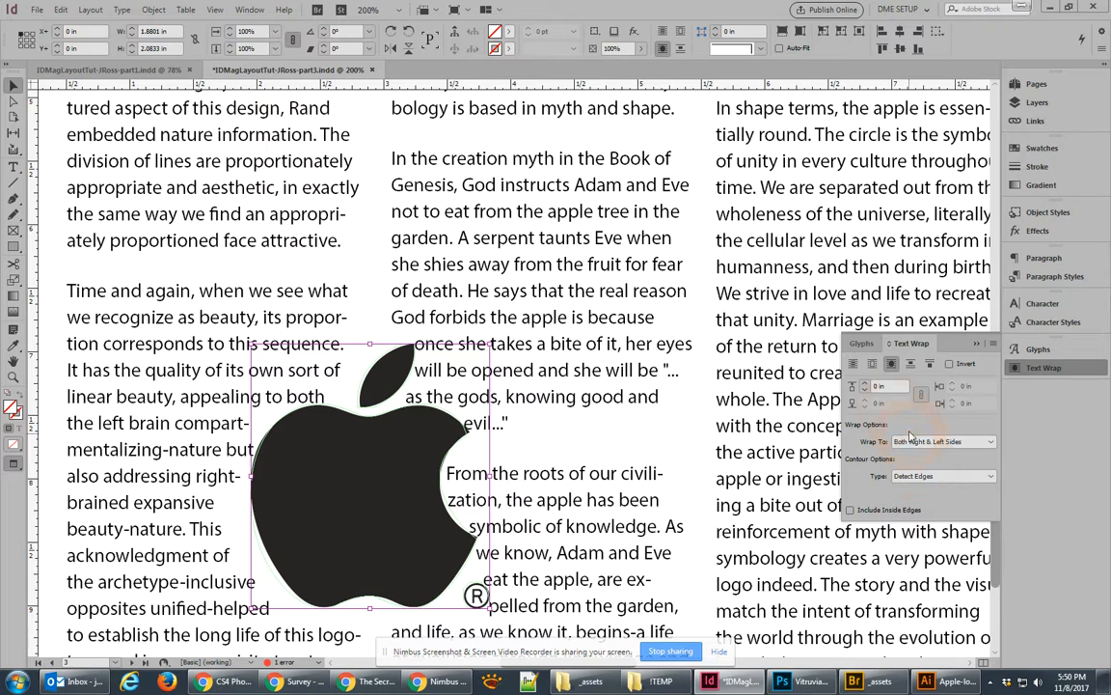
# Set the text wrap offset around the Apple logo to 0.25 in
pyautogui.click(867, 383)
pyautogui.click(867, 383)
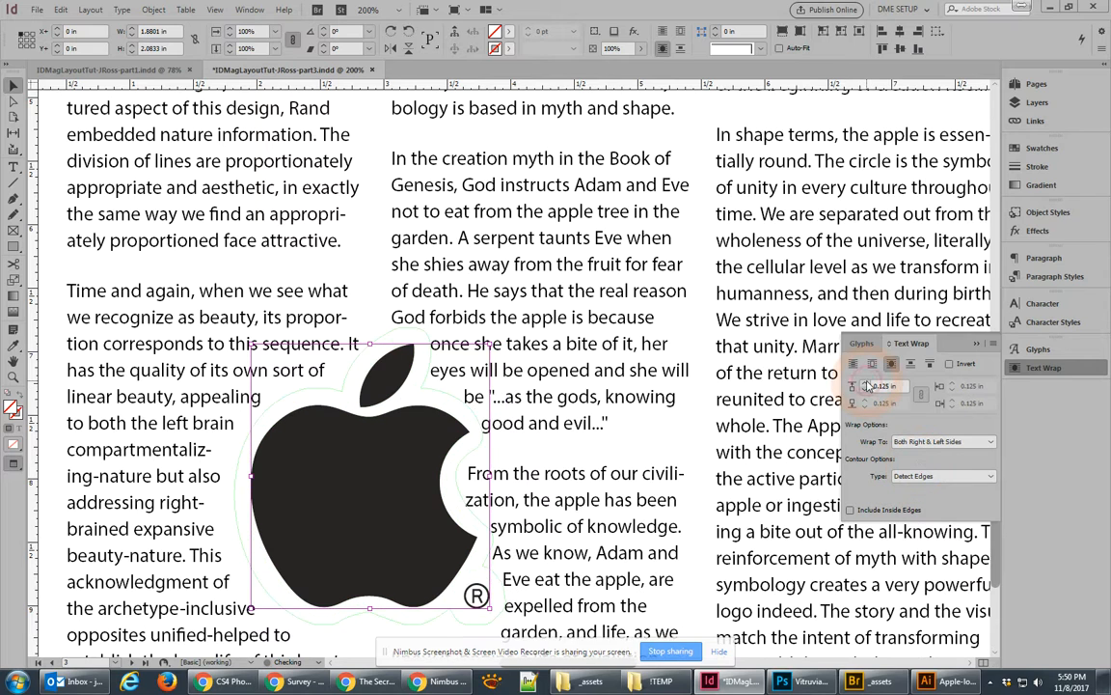
pyautogui.click(867, 383)
pyautogui.click(866, 383)
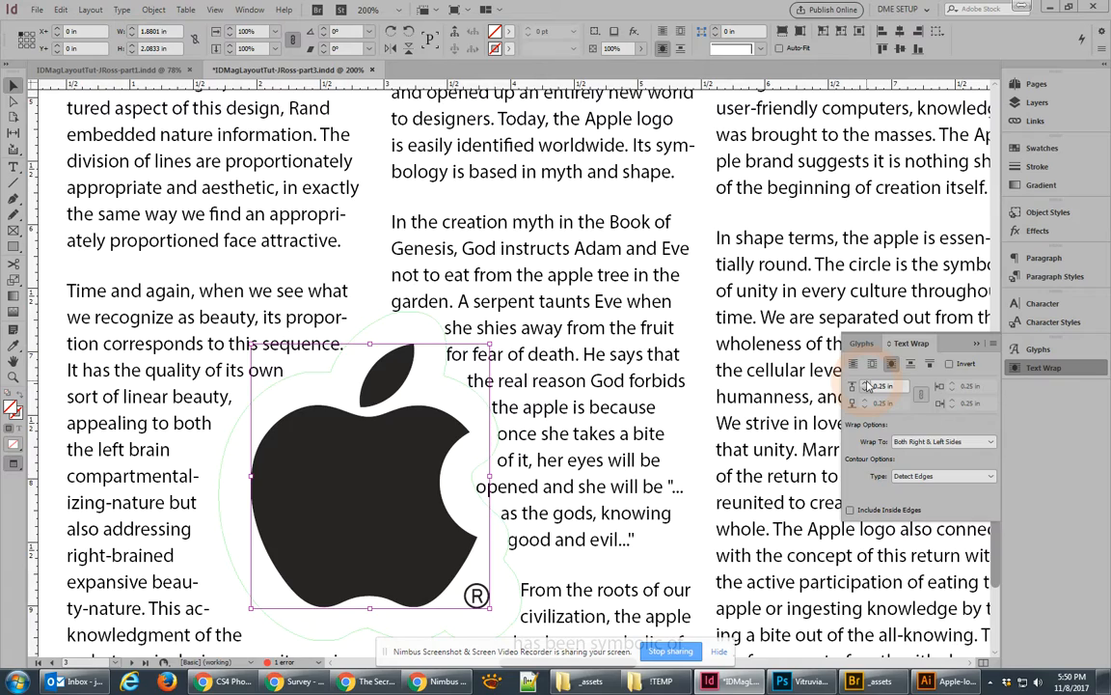
# Move the whole Apple logo frame down between the first two columns, to about X 2.37 in, Y 8.5 in
pyautogui.hotkey('ctrl', '-')
pyautogui.hotkey('ctrl', '-')
pyautogui.hotkey('ctrl', '-')
pyautogui.hotkey('ctrl', '-')
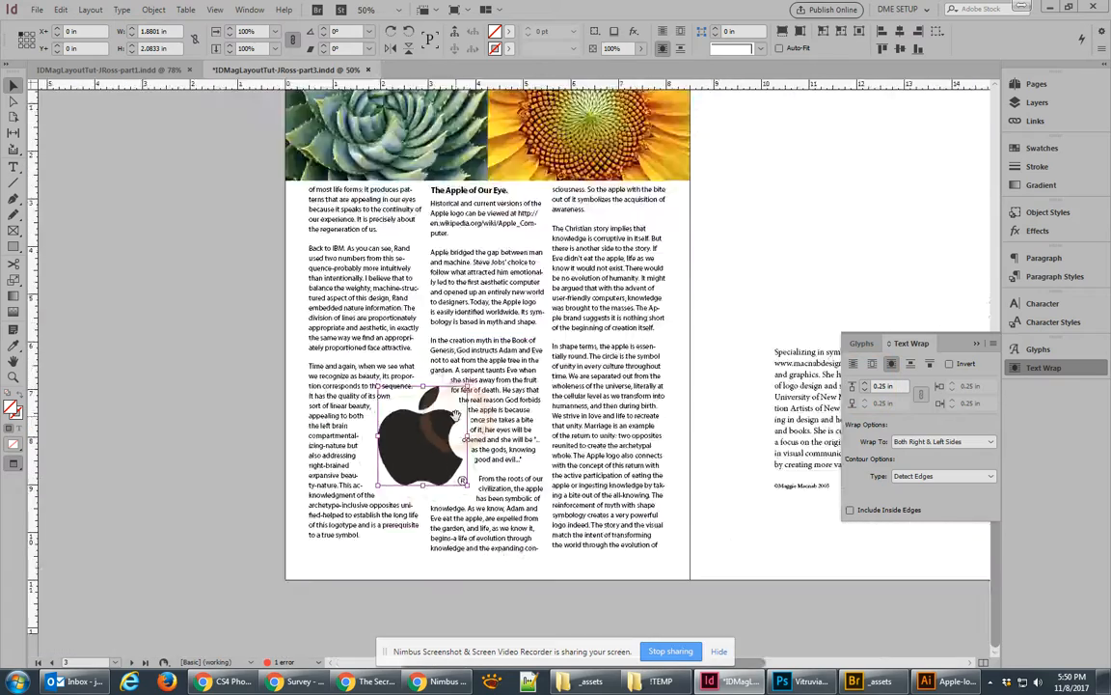
pyautogui.scroll(3, 458, 427)
pyautogui.moveTo(340, 500); pyautogui.dragTo(378, 182)
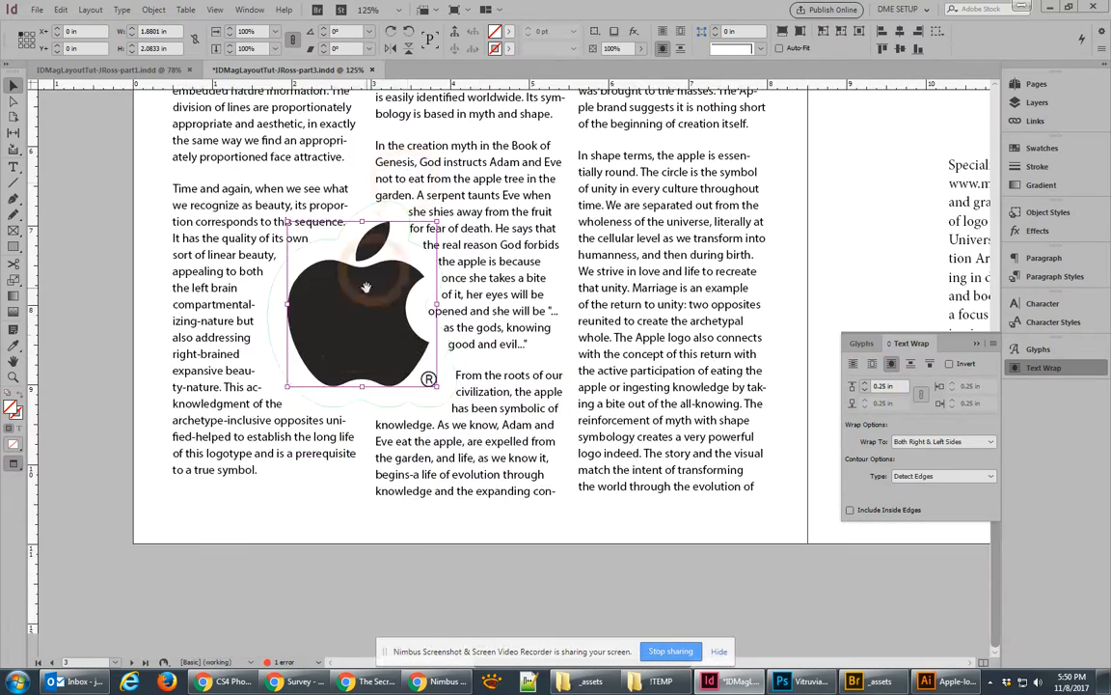
pyautogui.moveTo(358, 320); pyautogui.dragTo(364, 348)
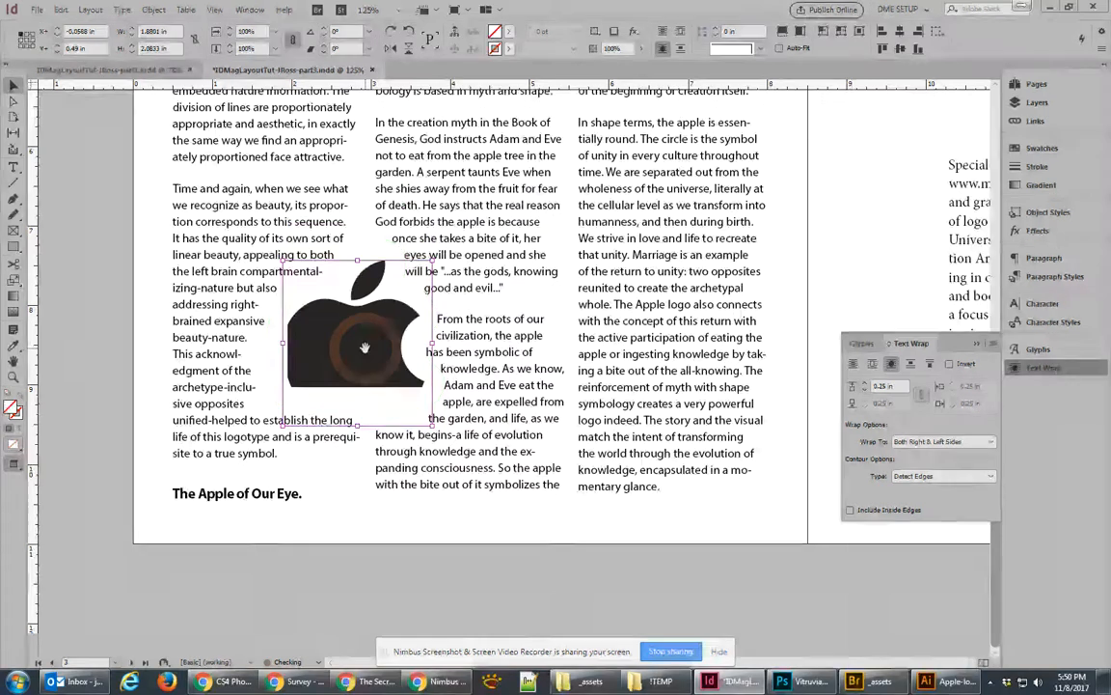
pyautogui.hotkey('ctrl', 'z')
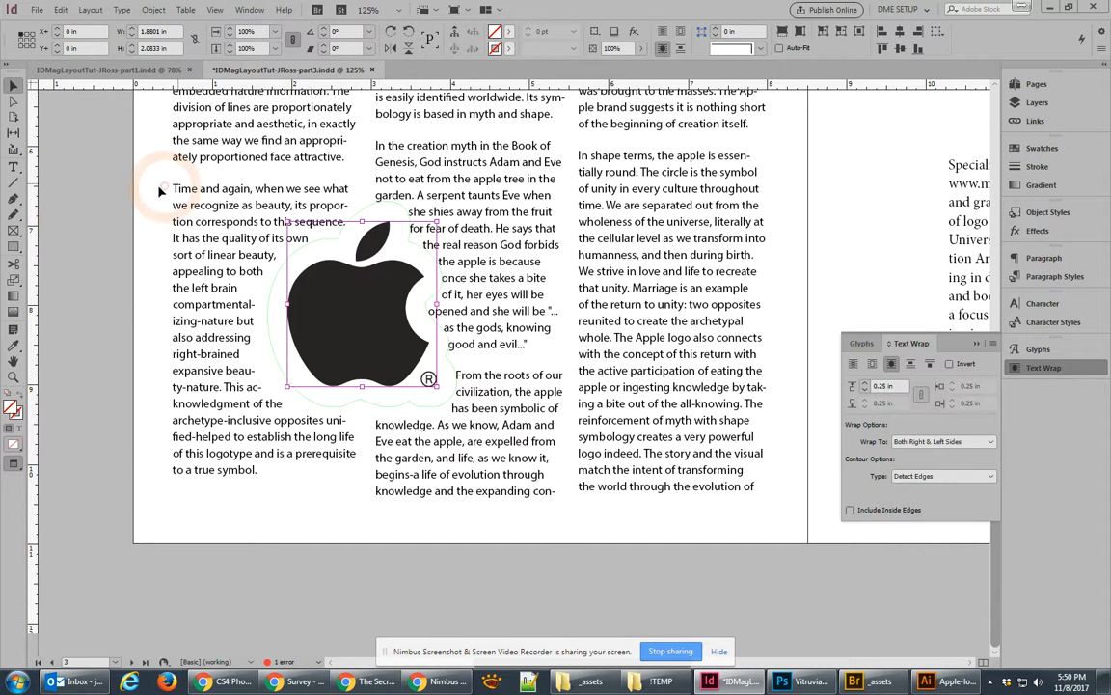
pyautogui.click(99, 210)
pyautogui.moveTo(375, 243); pyautogui.dragTo(416, 367)
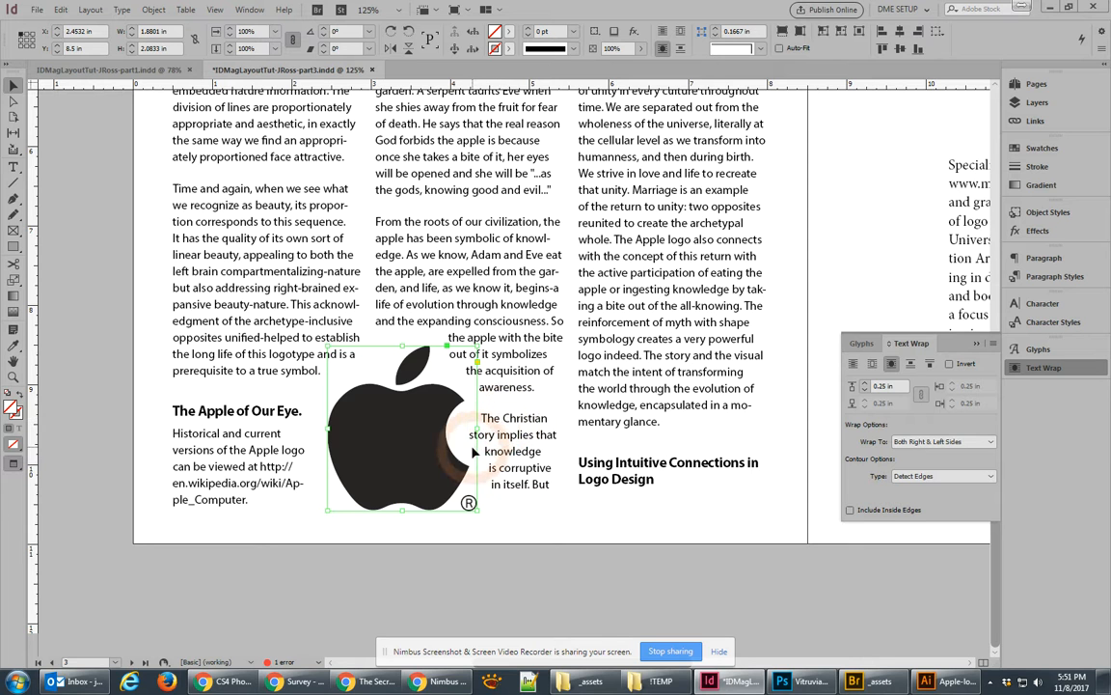
pyautogui.moveTo(423, 444); pyautogui.dragTo(416, 443)
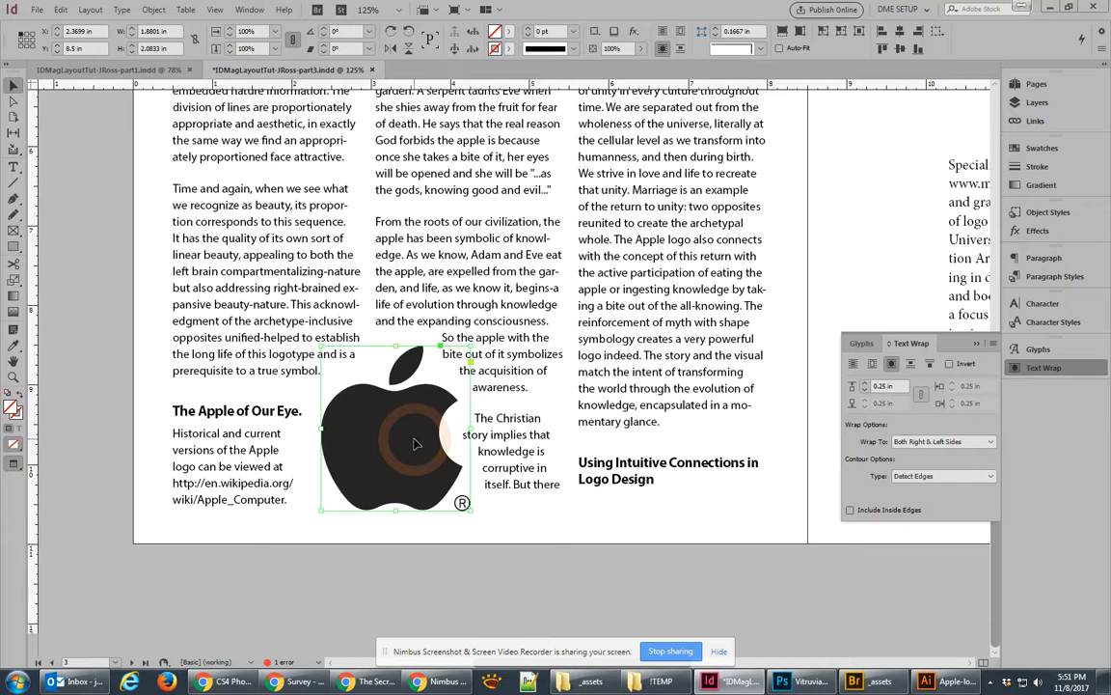
pyautogui.click(650, 487)
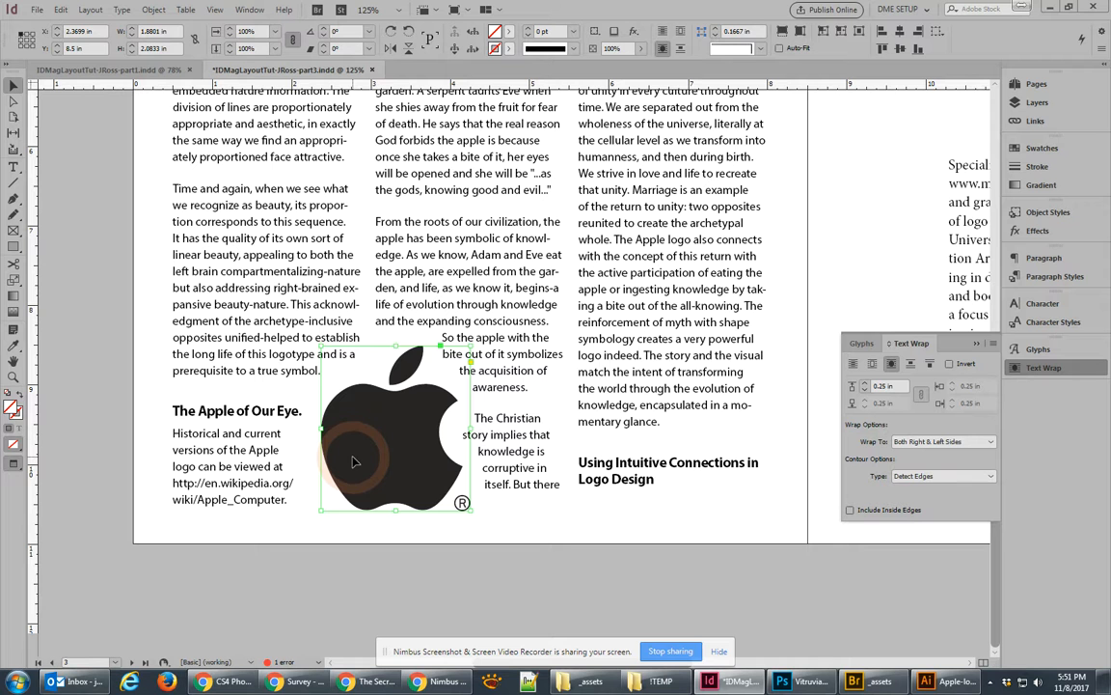
# Switch to Bridge and compare the plates and document swatches of Apple-logo-RGB.eps and Apple-logo-Pantone.eps
pyautogui.click(857, 681)
pyautogui.click(789, 203)
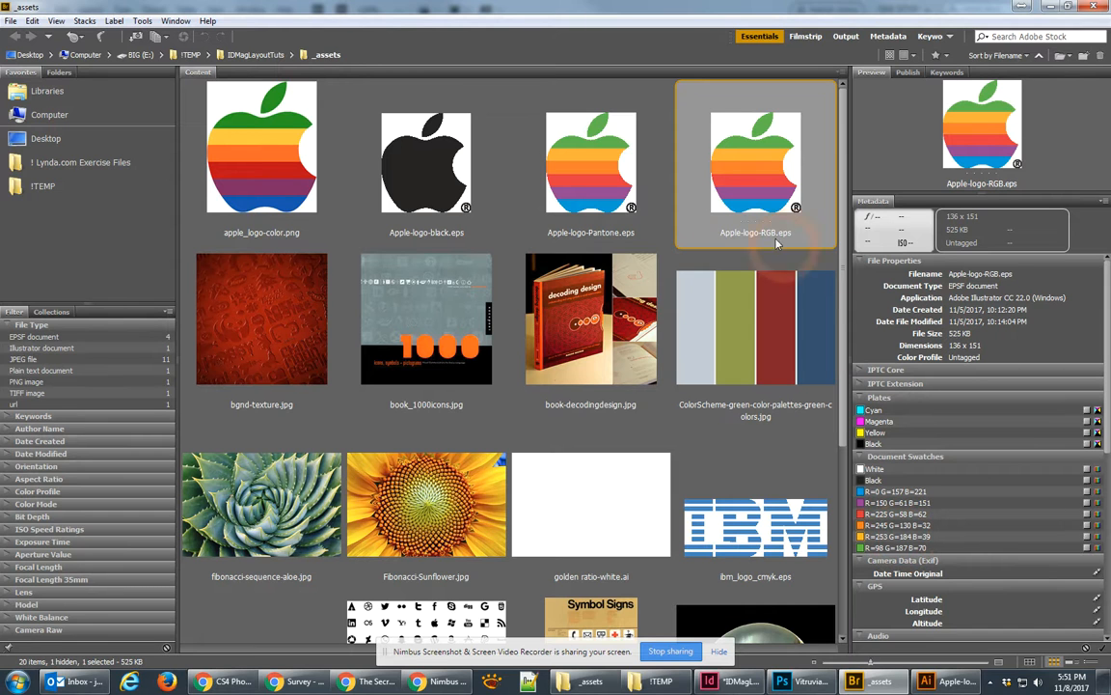
pyautogui.click(609, 189)
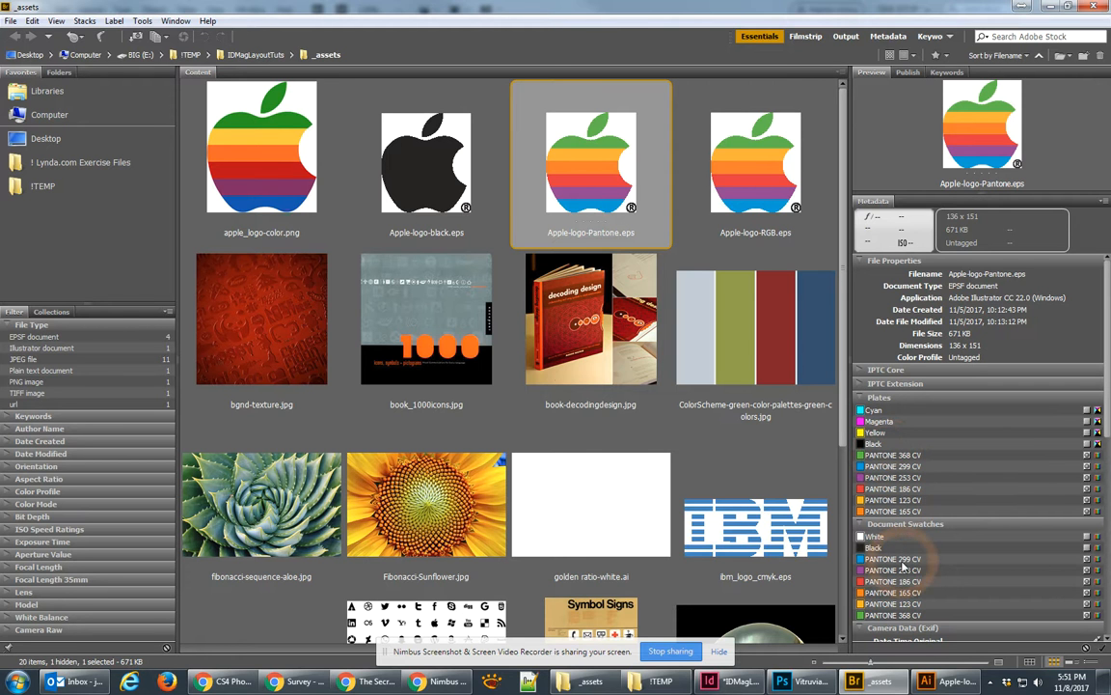
# Switch to Illustrator and examine the striped logo and its RGB swatches in Apple-logo-RGB.eps
pyautogui.click(953, 680)
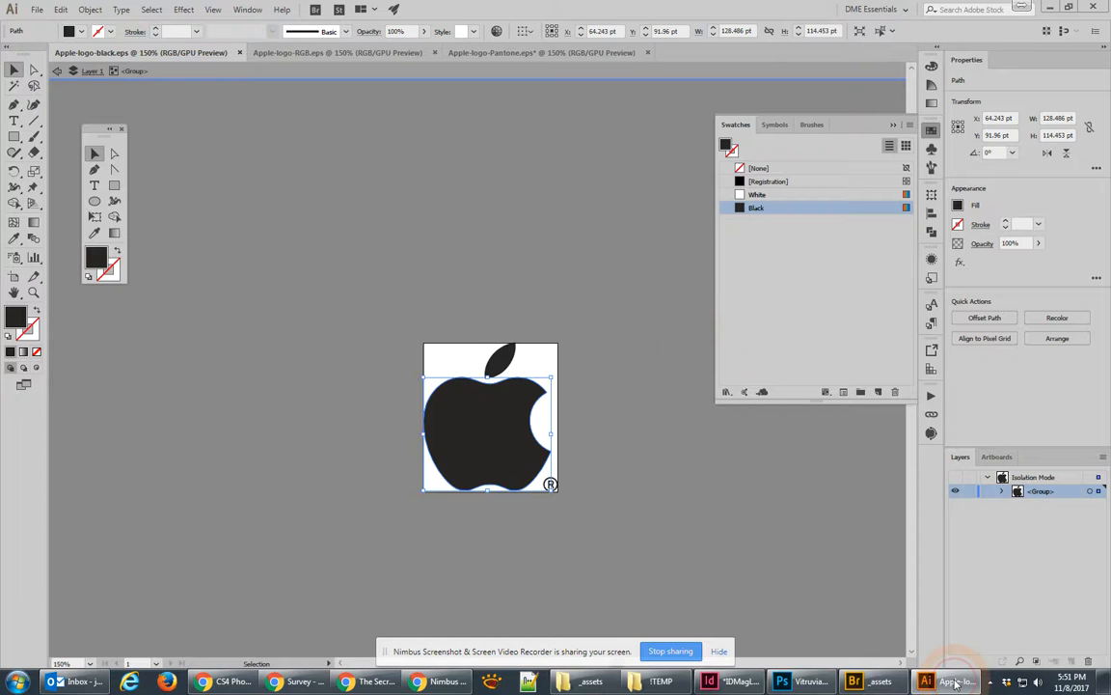
pyautogui.click(346, 55)
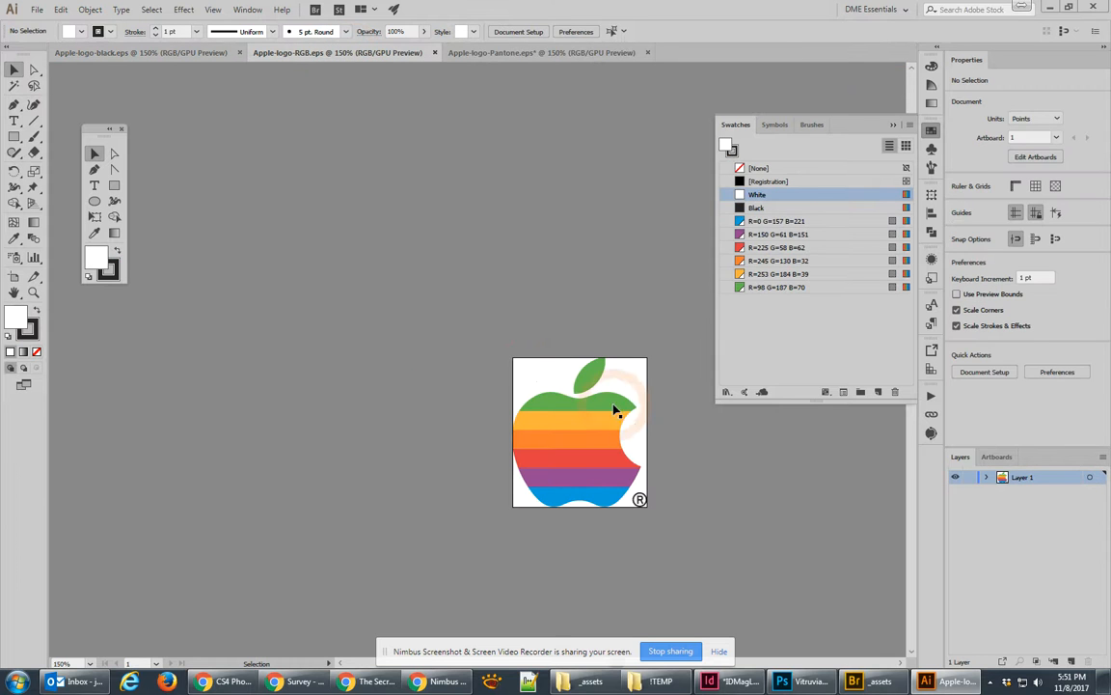
pyautogui.click(569, 415)
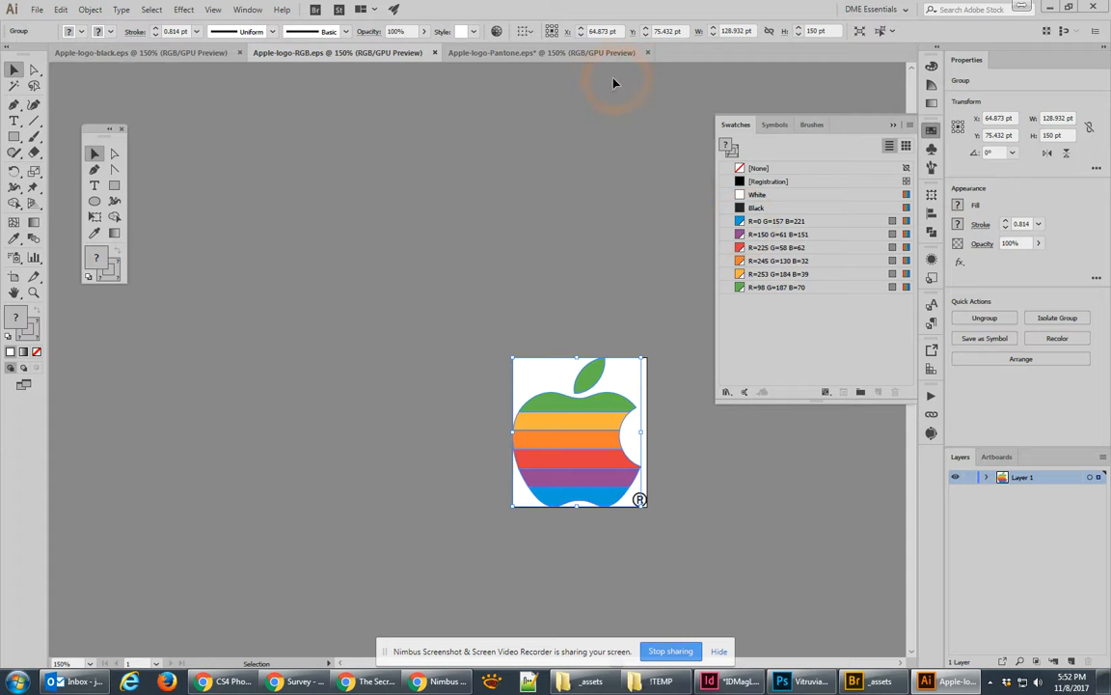
# Delete the PANTONE Reflex Blue U swatch from Apple-logo-Pantone.eps
pyautogui.click(513, 54)
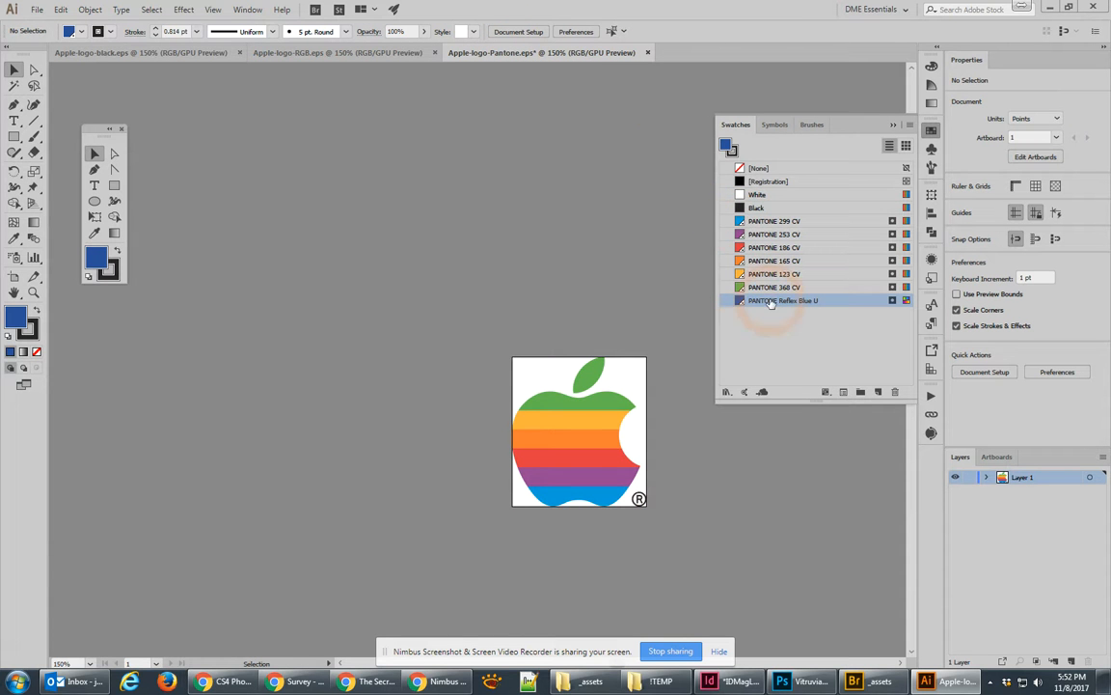
pyautogui.click(894, 391)
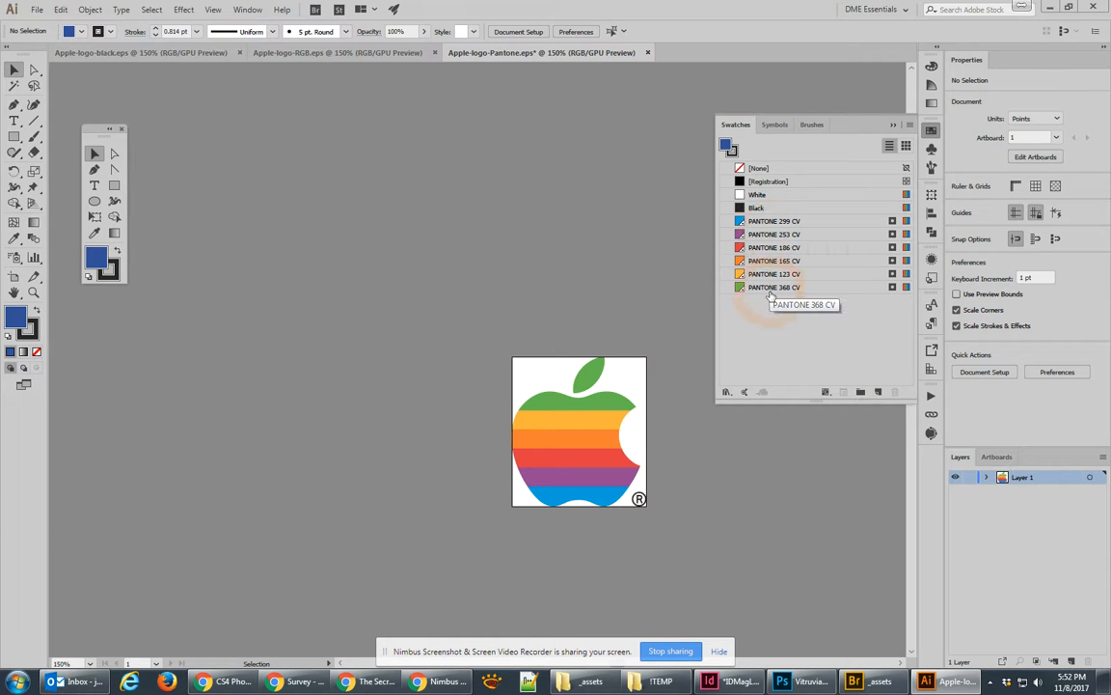
# Isolate the logo group and check which Pantone swatch the leaf uses
pyautogui.doubleClick(601, 368)
pyautogui.click(596, 372)
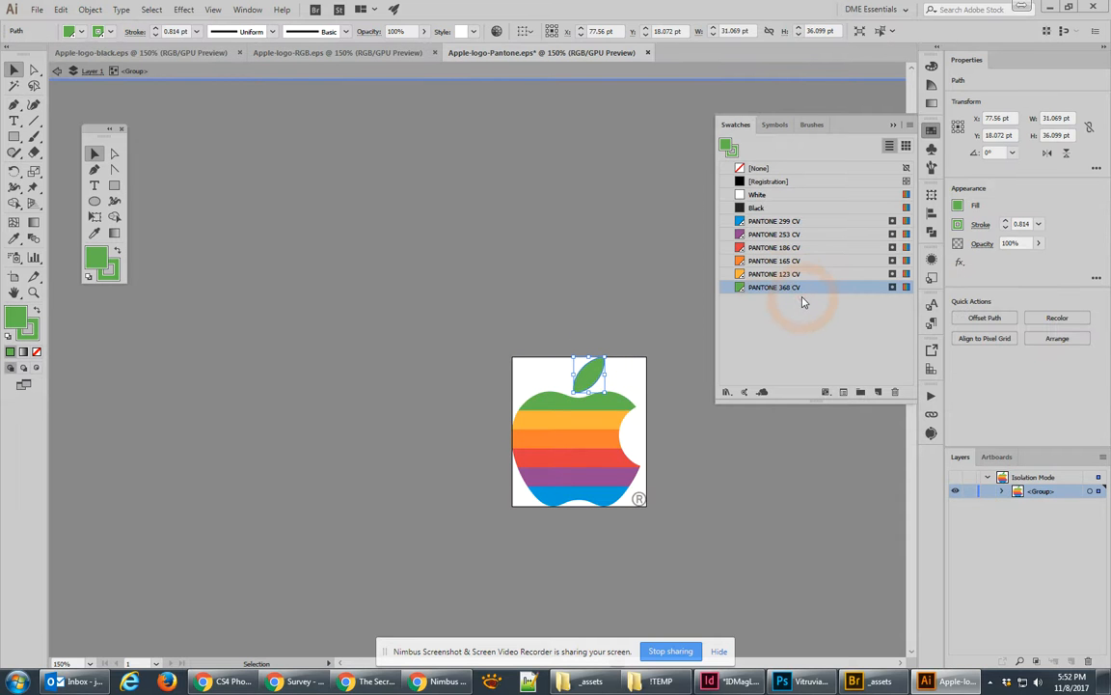
pyautogui.doubleClick(597, 317)
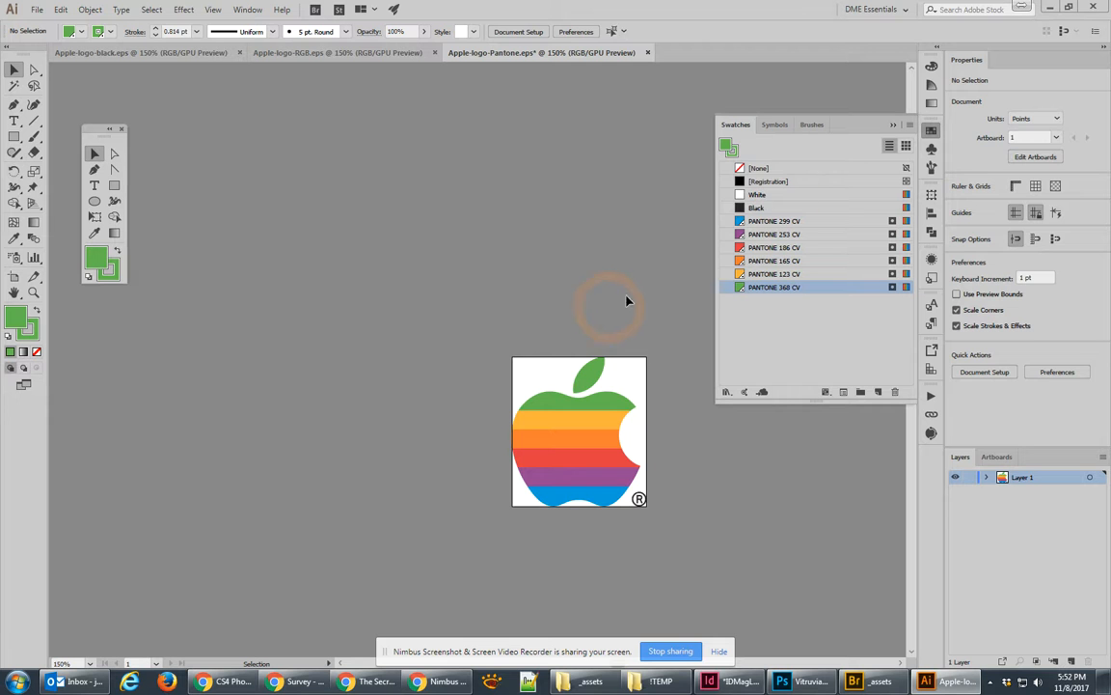
# Open the PANTONE+ Color Bridge Uncoated color book as a swatch library
pyautogui.click(911, 127)
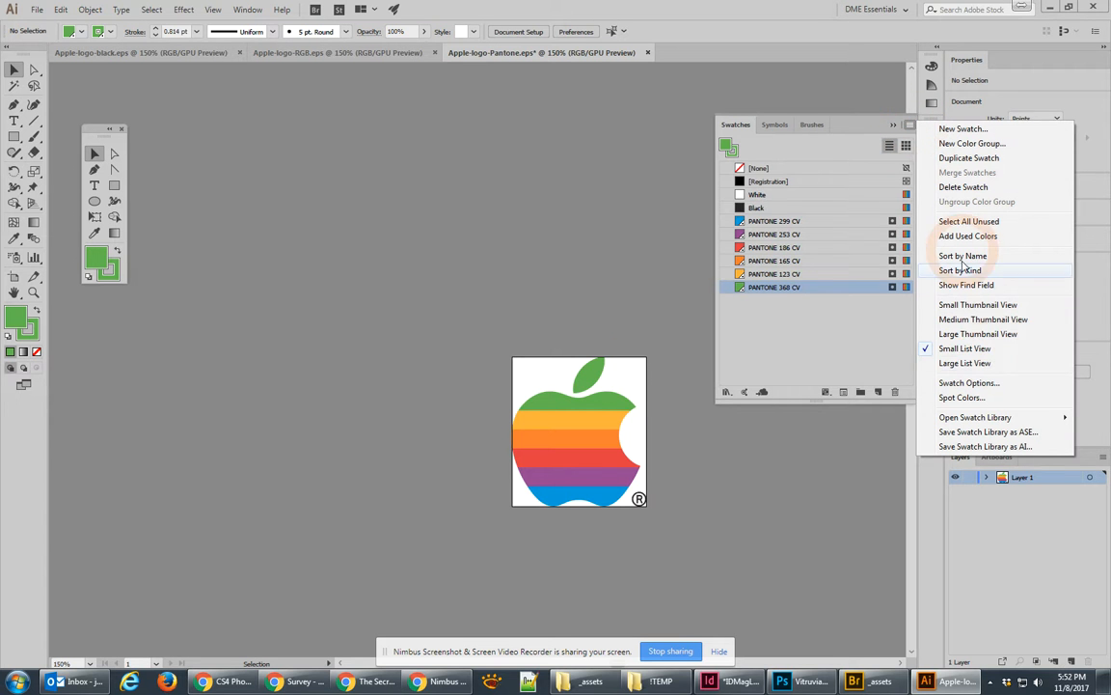
pyautogui.moveTo(1011, 417)
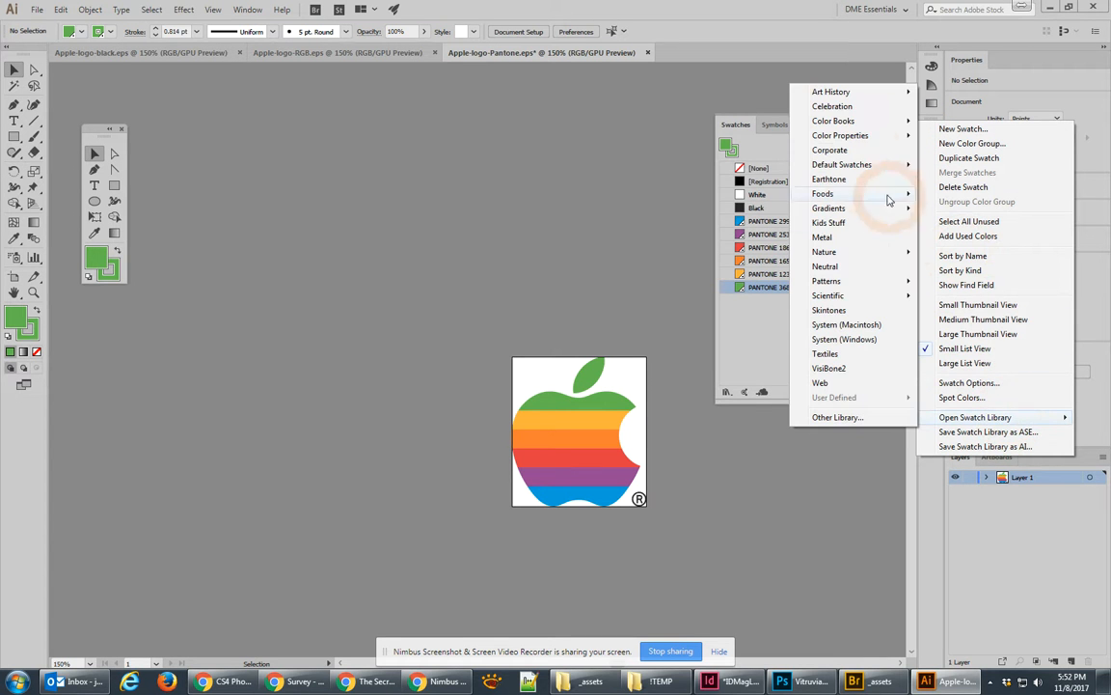
pyautogui.moveTo(854, 125)
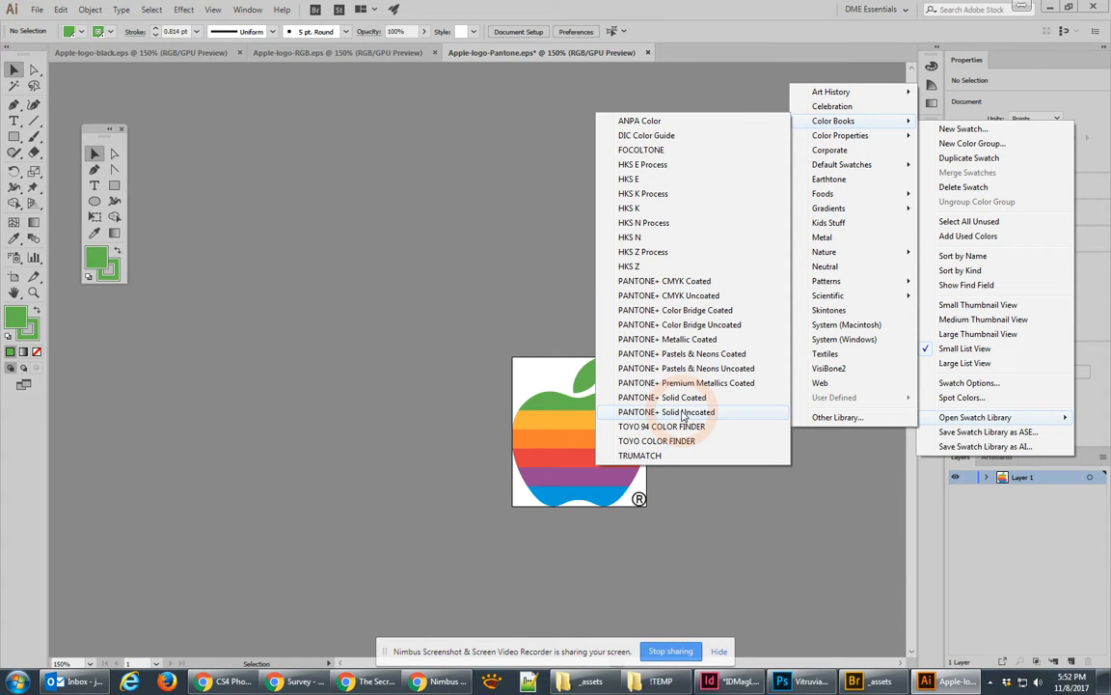
pyautogui.click(708, 325)
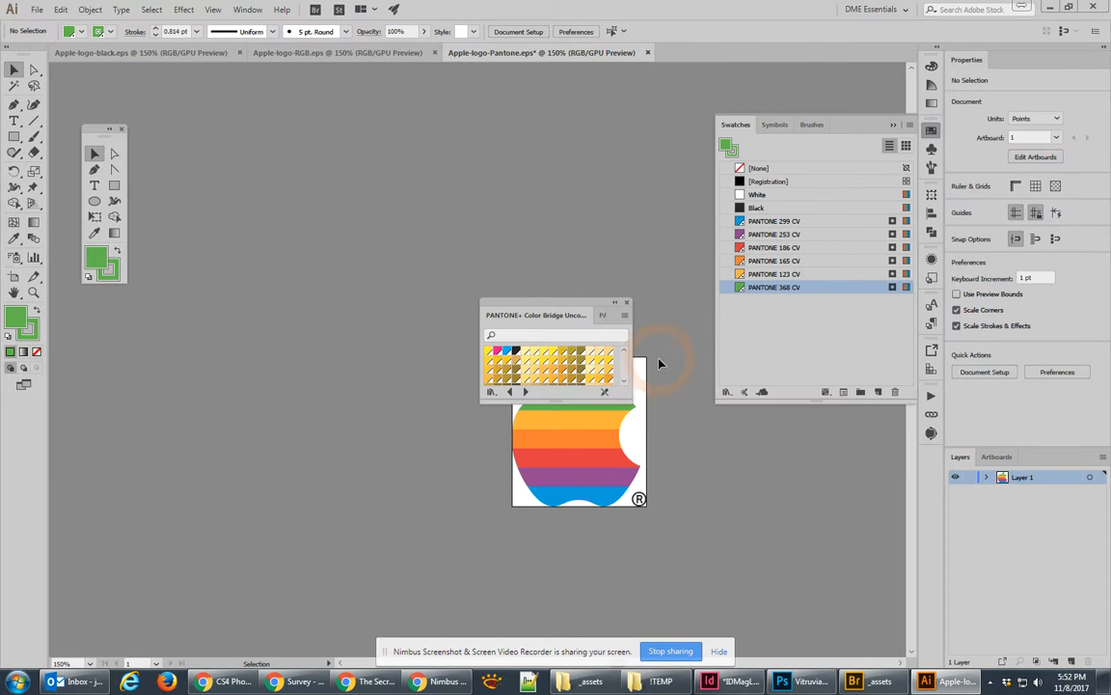
# Enlarge the Color Bridge Uncoated library, add its PANTONE 648 UP color to the document swatches, and close the library
pyautogui.moveTo(625, 399); pyautogui.dragTo(741, 638)
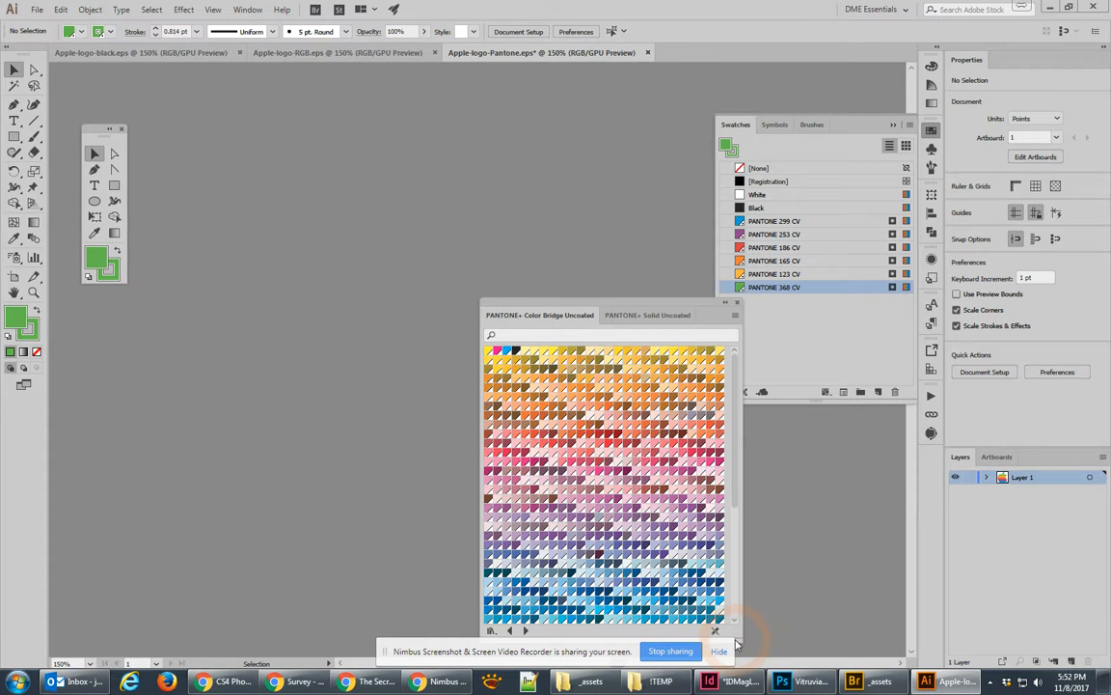
pyautogui.moveTo(634, 302); pyautogui.dragTo(360, 155)
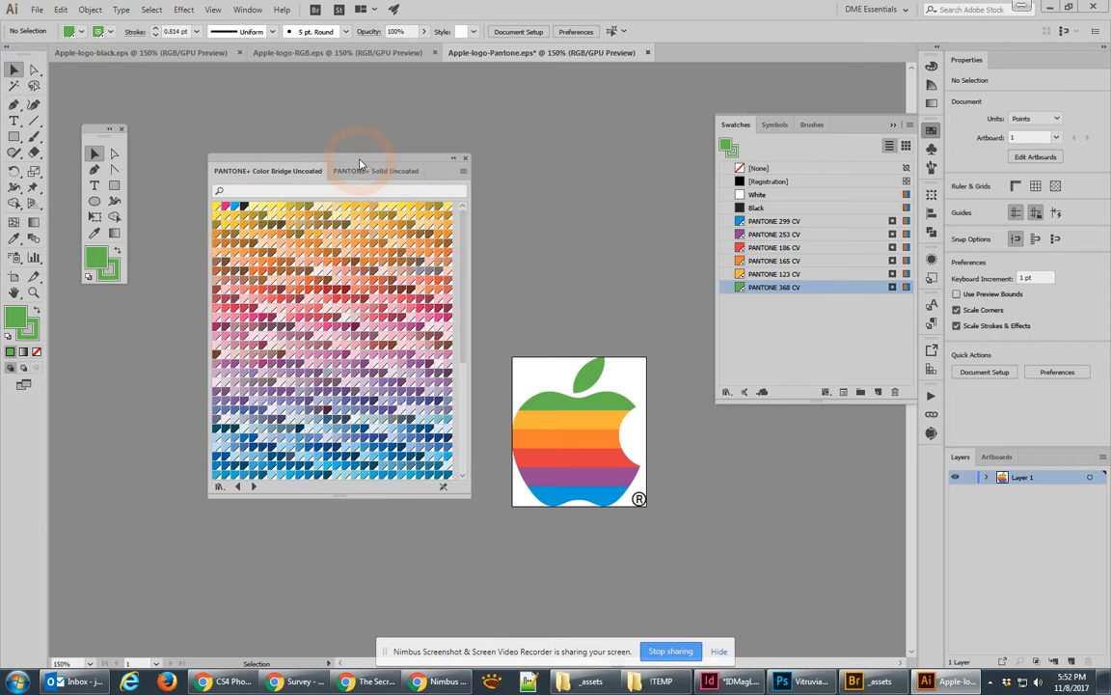
pyautogui.moveTo(364, 431); pyautogui.dragTo(769, 355)
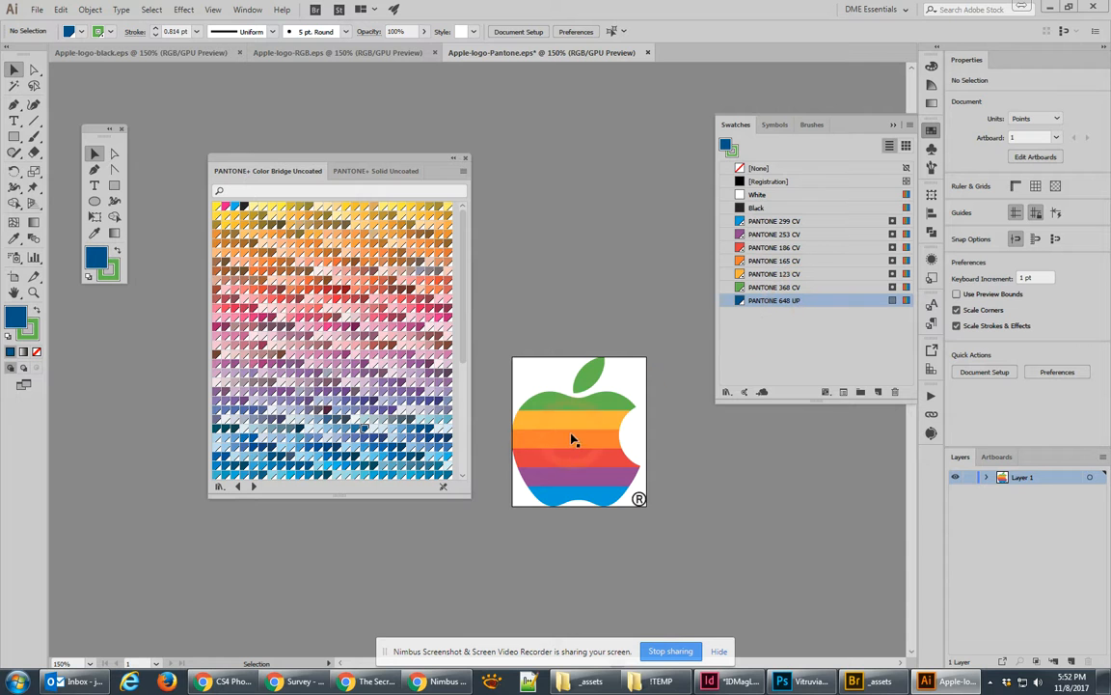
pyautogui.click(547, 289)
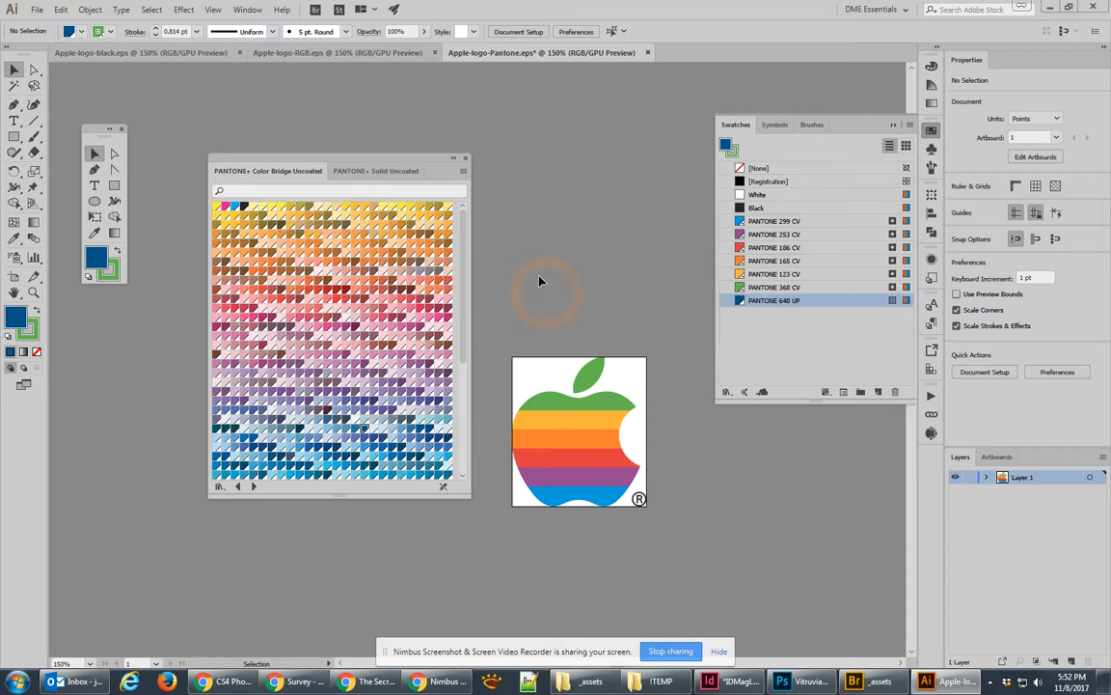
pyautogui.click(465, 158)
pyautogui.click(764, 305)
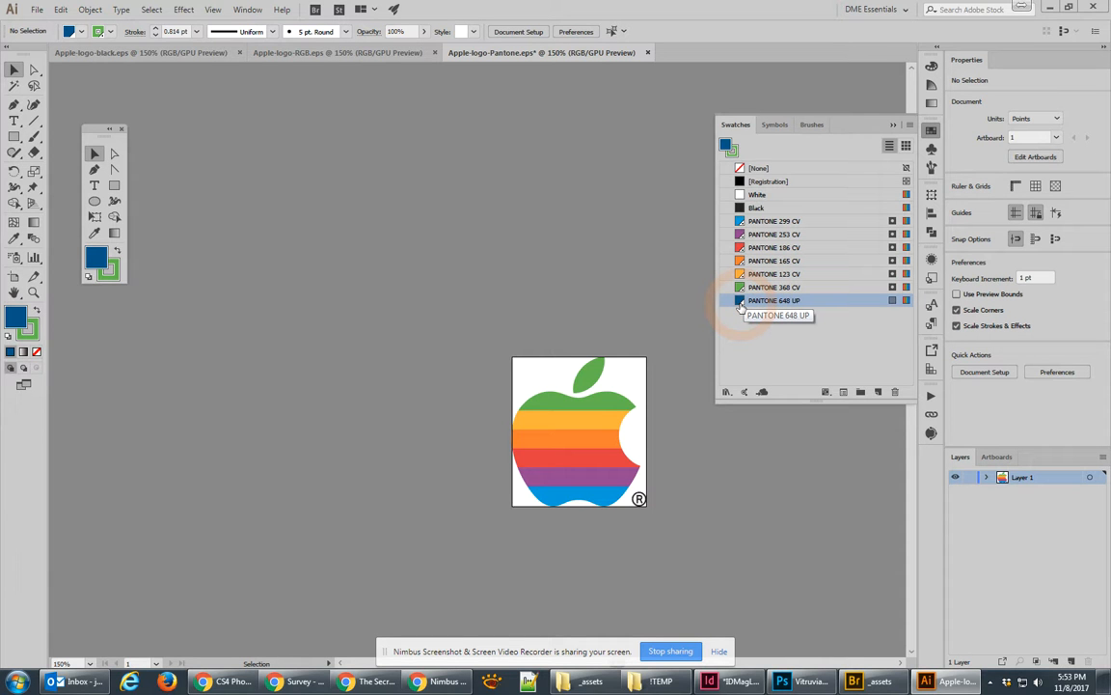
# Leave Illustrator for Bridge and replace the logo in the InDesign article's frame with Apple-logo-RGB.eps
pyautogui.click(1053, 9)
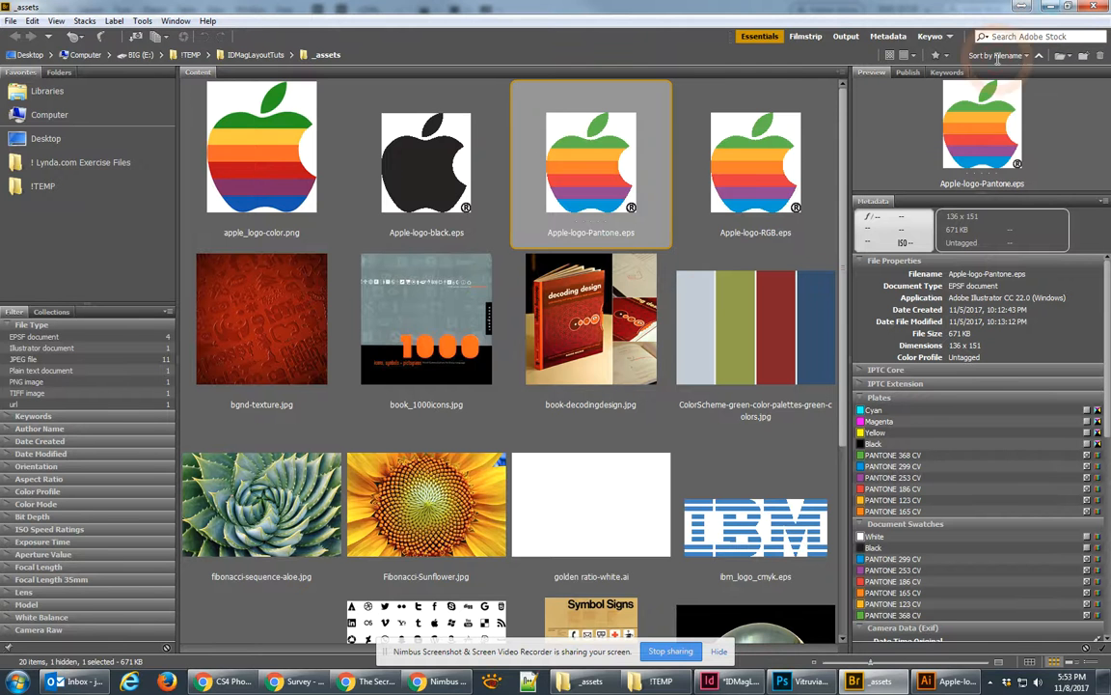
pyautogui.click(756, 148)
pyautogui.moveTo(755, 148); pyautogui.dragTo(419, 484)
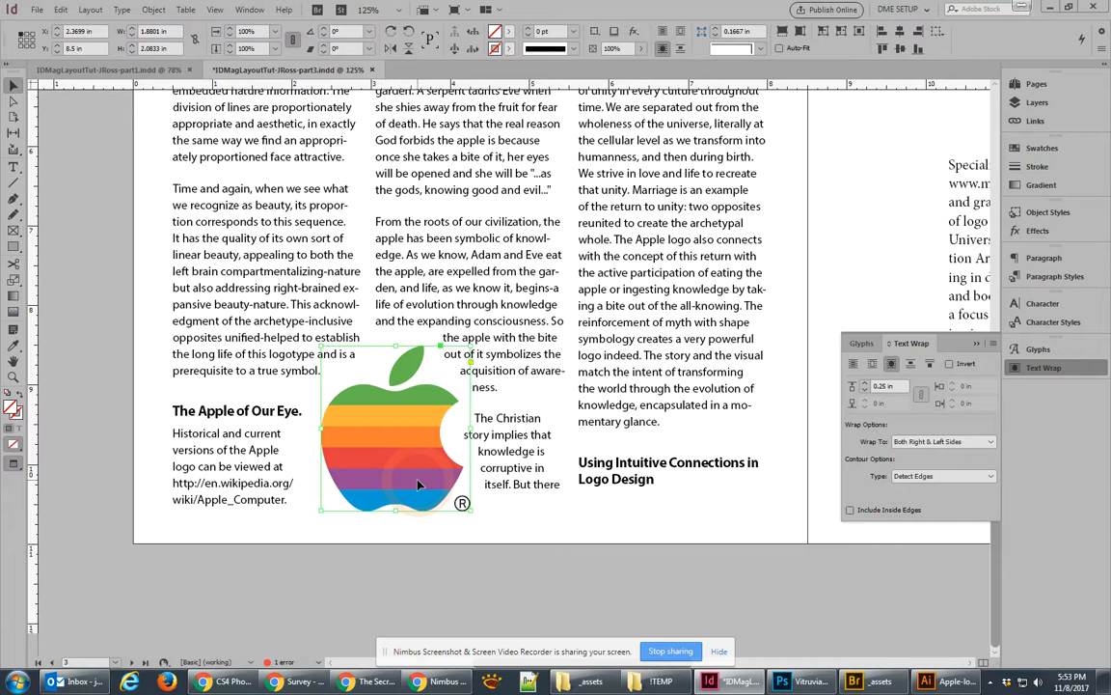
# Delete all six default CMYK color swatches from the article document, replacing them with the defined swatch [Black]
pyautogui.click(1026, 147)
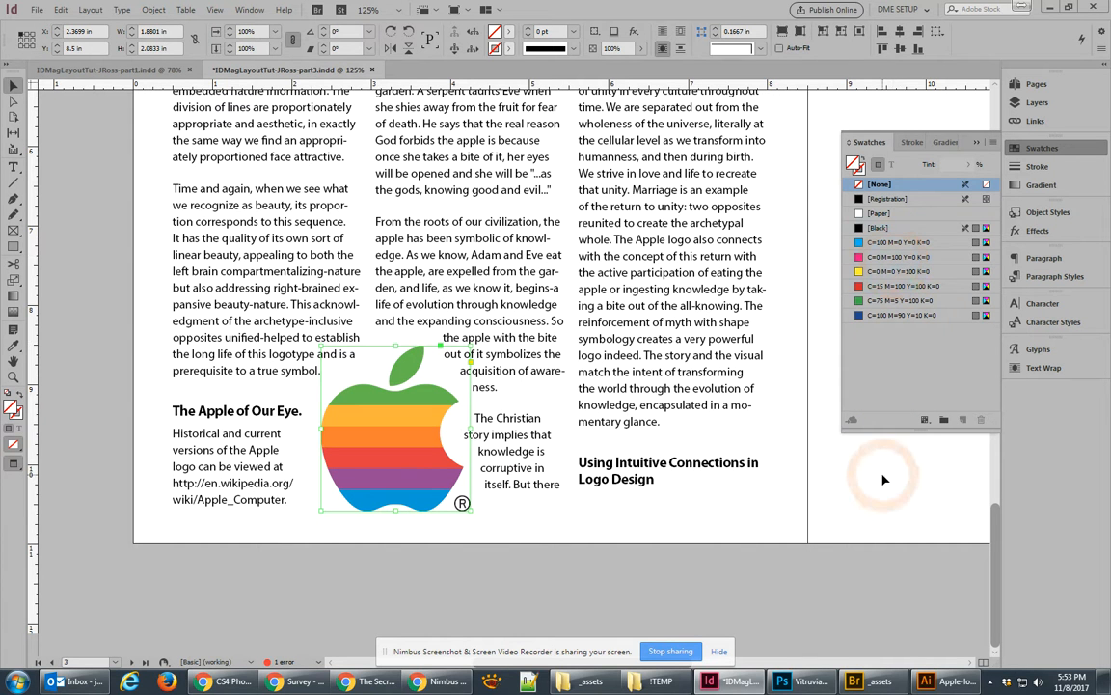
pyautogui.click(902, 314)
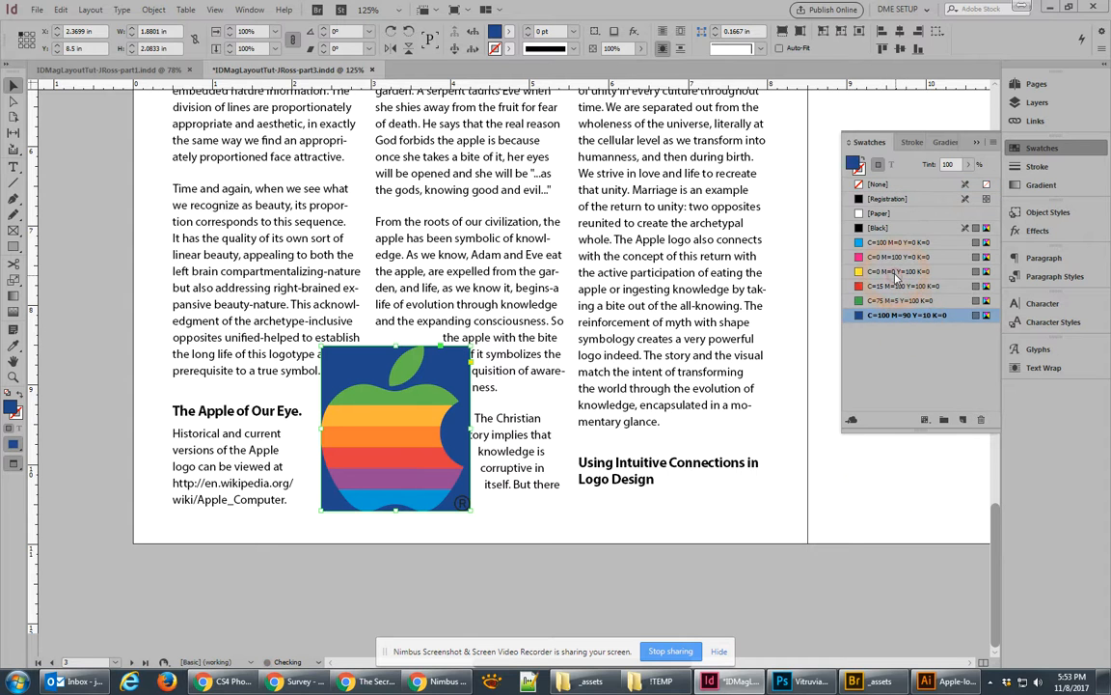
pyautogui.keyDown('shift'); pyautogui.click(894, 245); pyautogui.keyUp('shift')
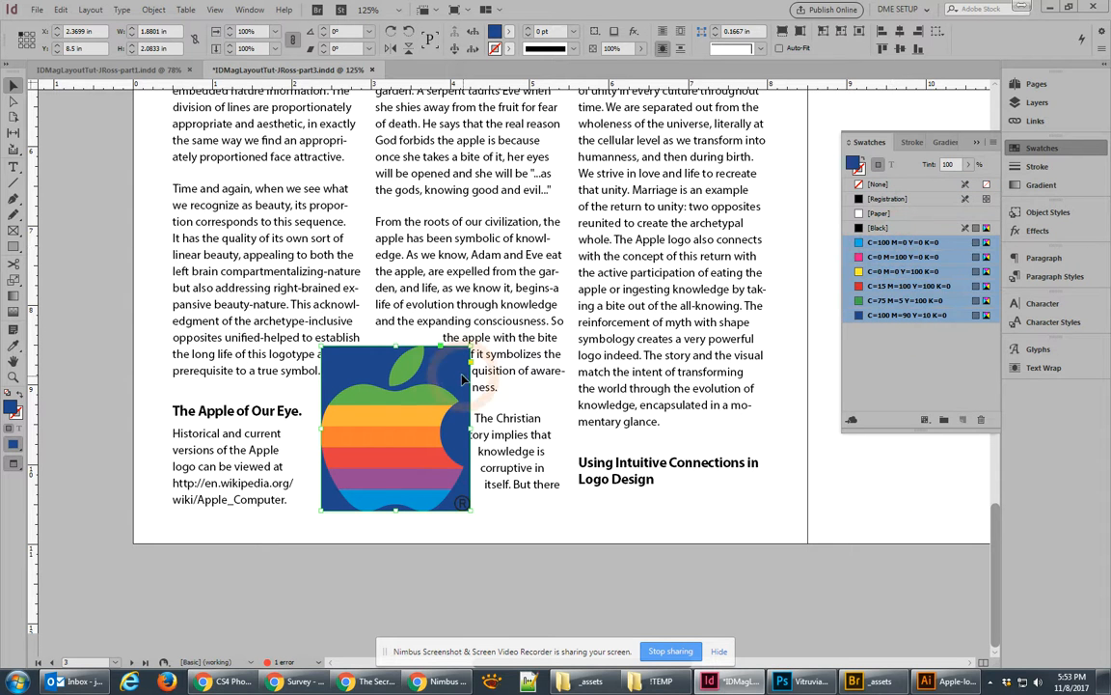
pyautogui.click(979, 422)
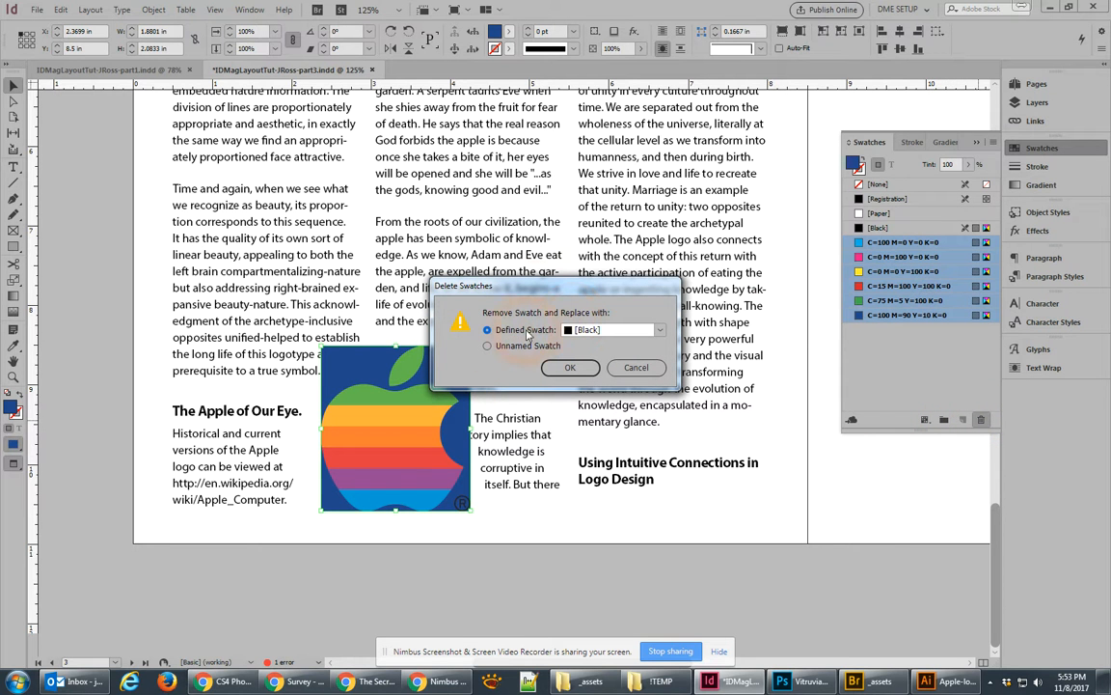
pyautogui.click(571, 368)
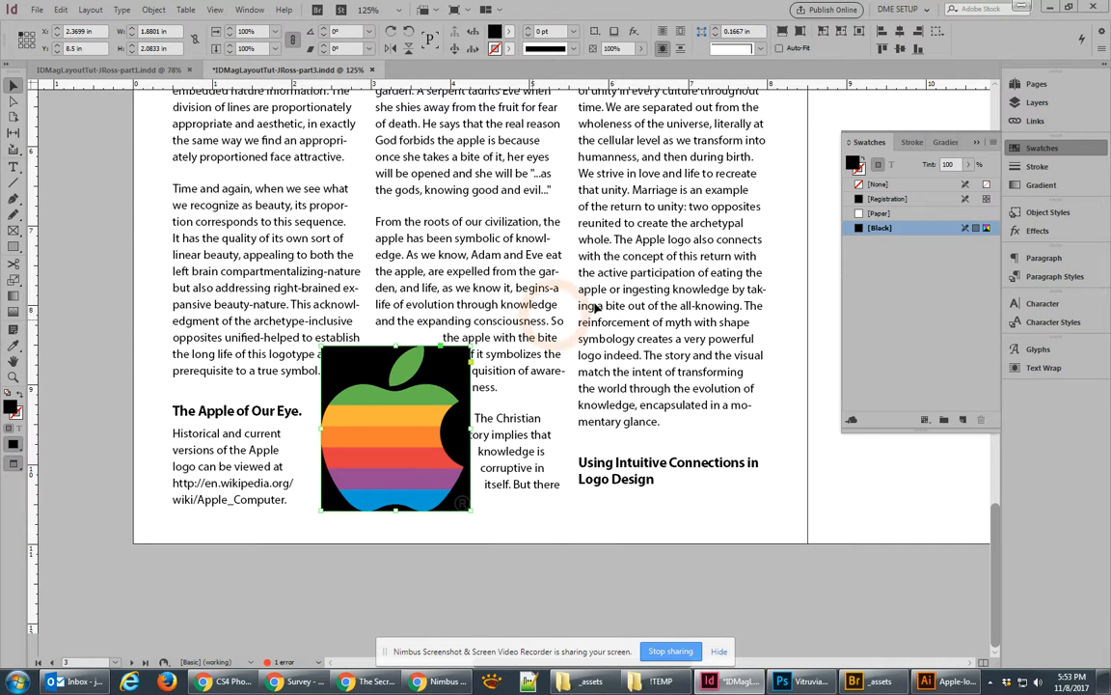
# Set the logo frame's fill to [None] and deselect the frame
pyautogui.click(878, 214)
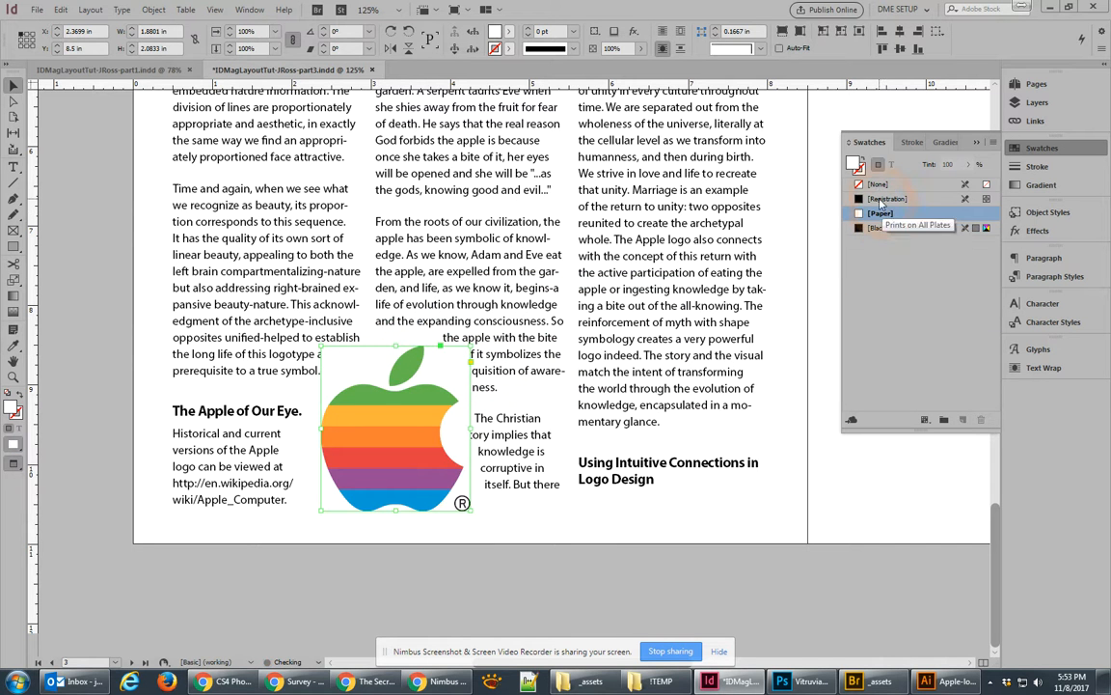
pyautogui.click(877, 185)
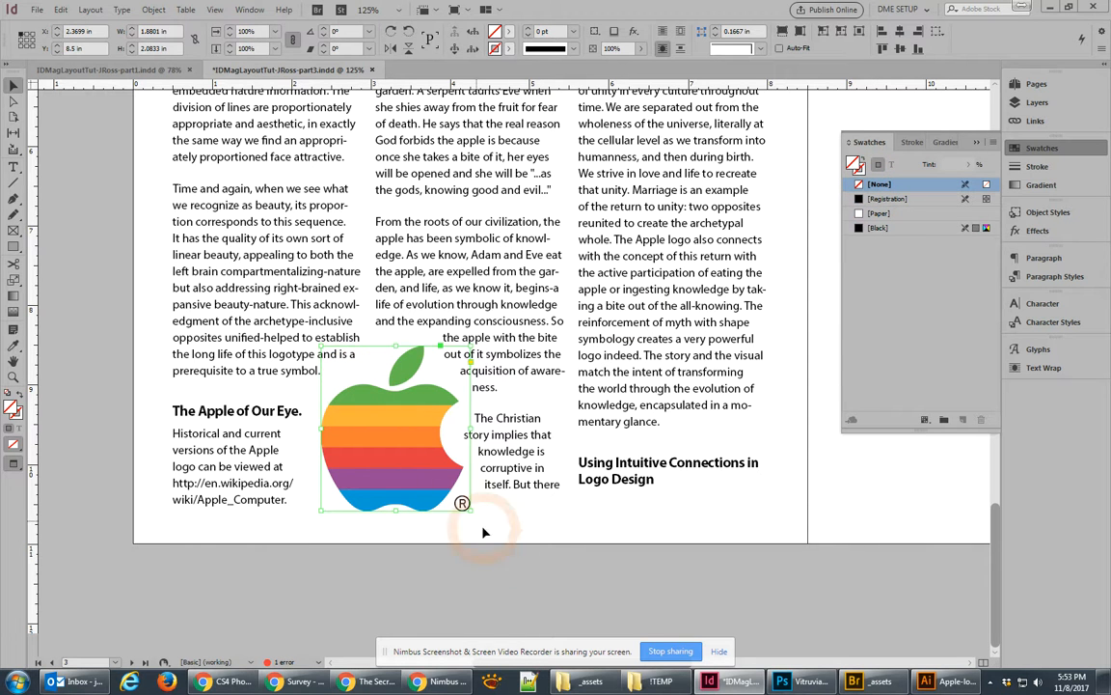
pyautogui.click(508, 551)
pyautogui.click(800, 468)
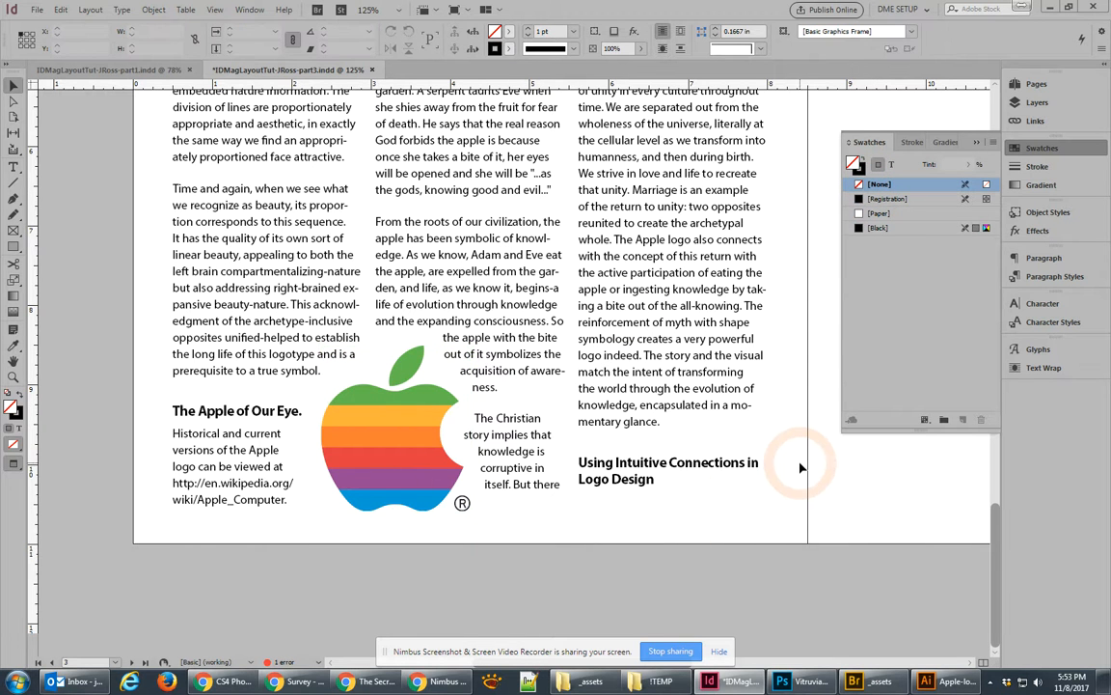
pyautogui.click(880, 185)
pyautogui.click(893, 304)
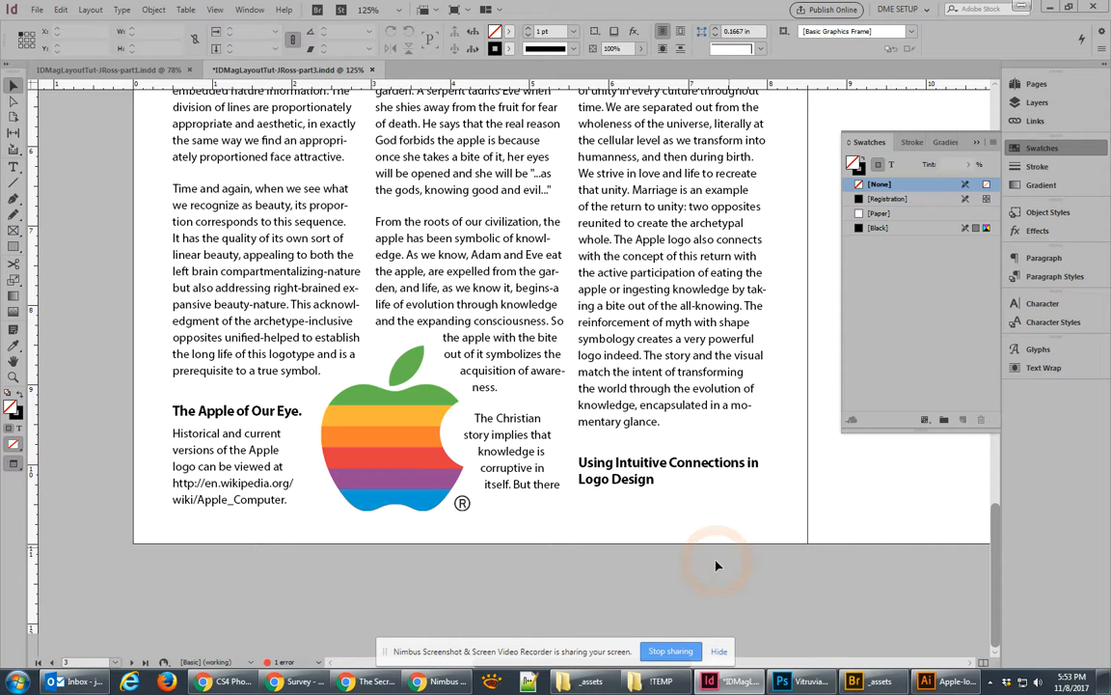
# Switch to Bridge and replace the logo in the InDesign article's frame with Apple-logo-Pantone.eps
pyautogui.click(874, 682)
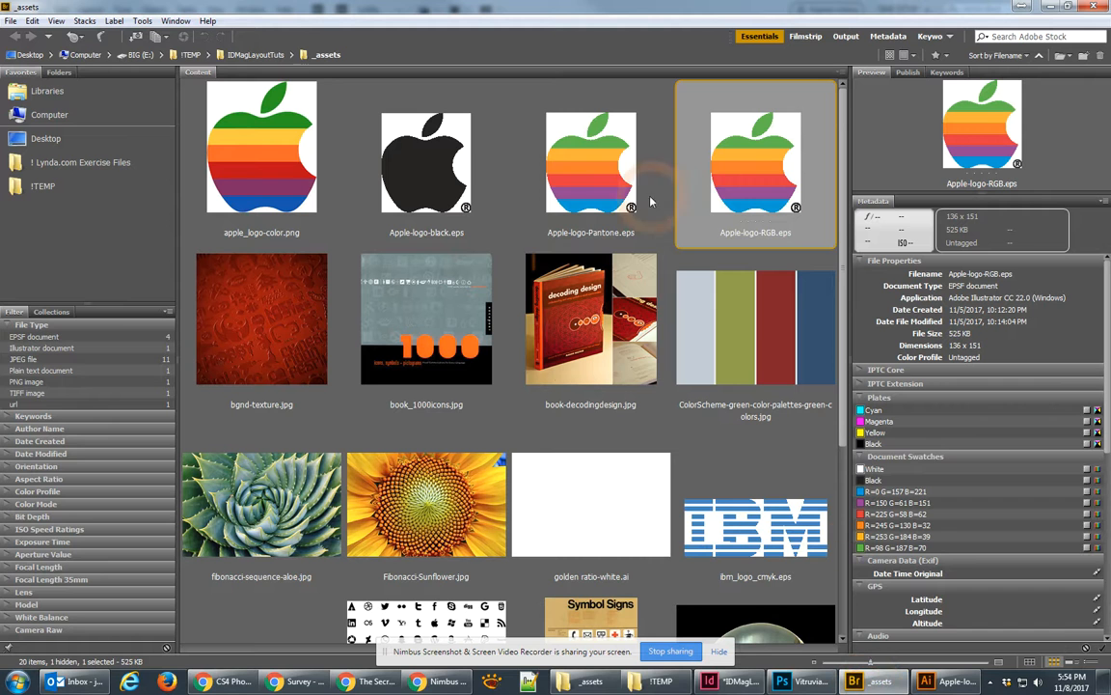
pyautogui.click(608, 188)
pyautogui.moveTo(606, 190); pyautogui.dragTo(415, 466)
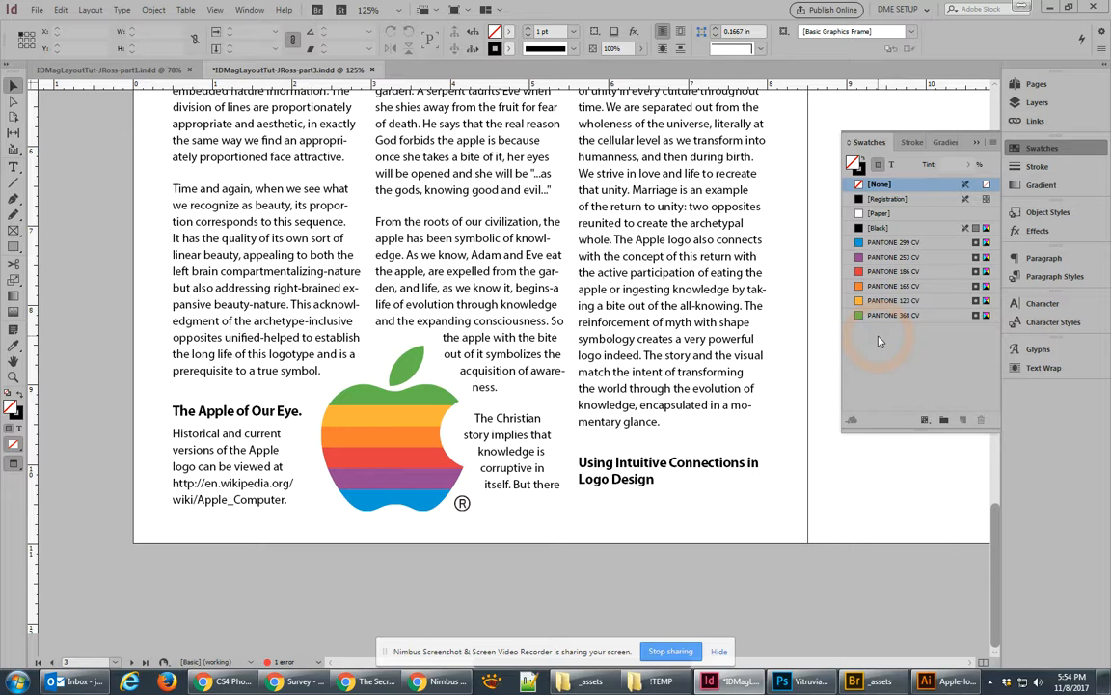
# Group the six PANTONE swatches, 299 CV through 368 CV, into a color group named "apple logo" and collapse it
pyautogui.click(893, 242)
pyautogui.keyDown('shift'); pyautogui.click(902, 316); pyautogui.keyUp('shift')
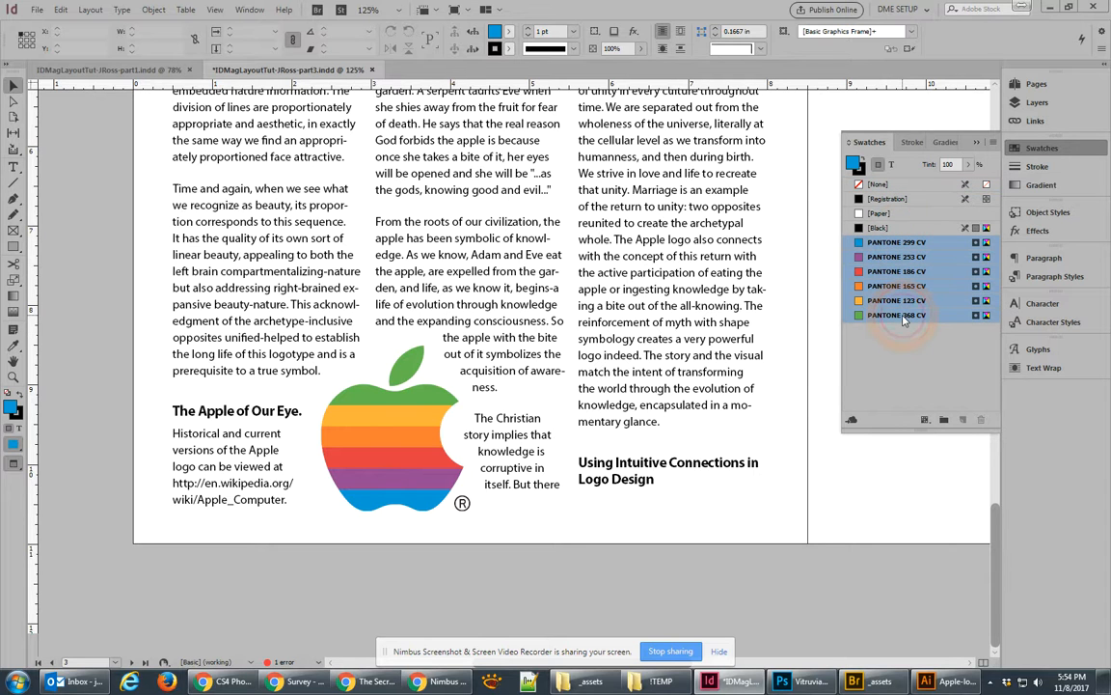
pyautogui.click(945, 420)
pyautogui.doubleClick(883, 243)
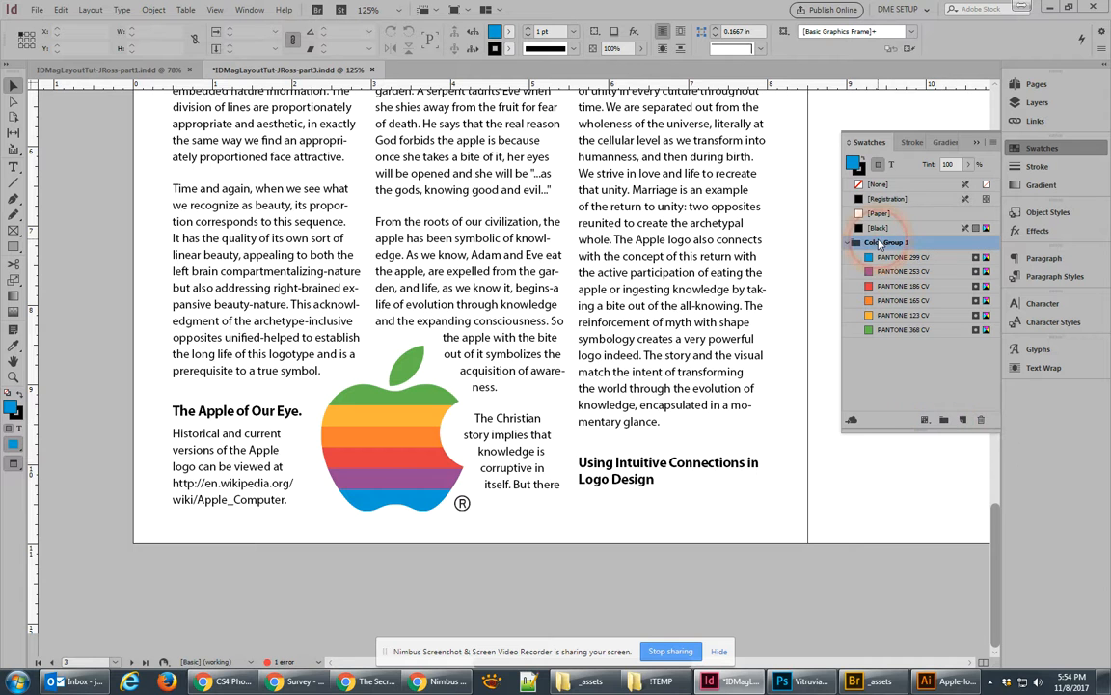
pyautogui.write('appl')
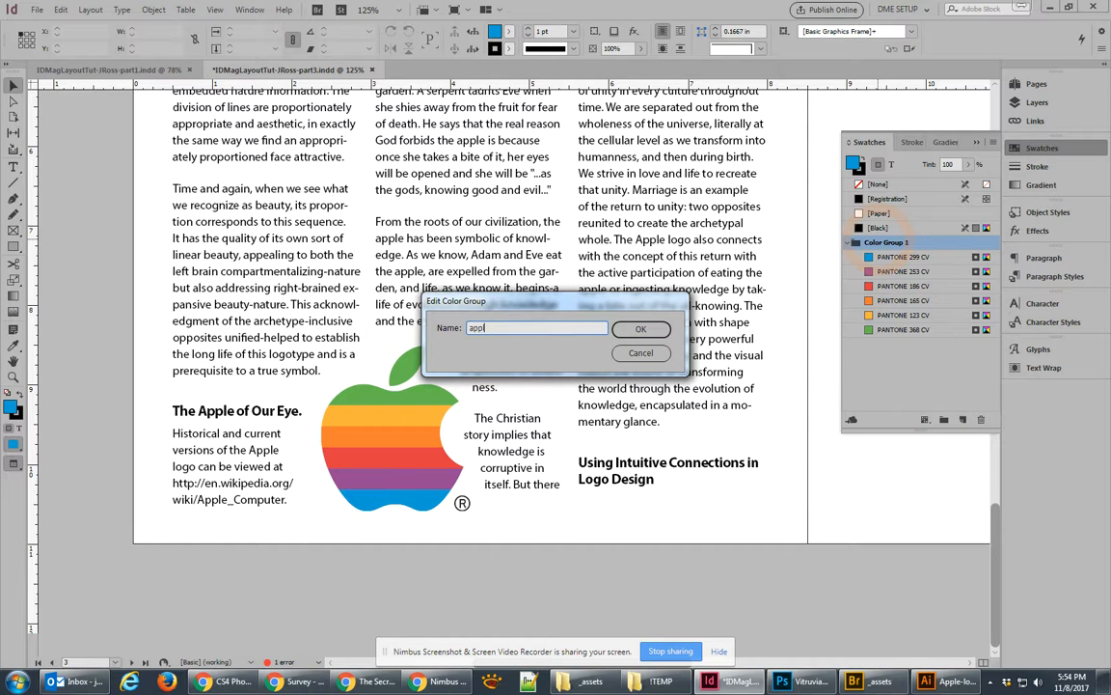
pyautogui.write('e logo')
pyautogui.press('Return')
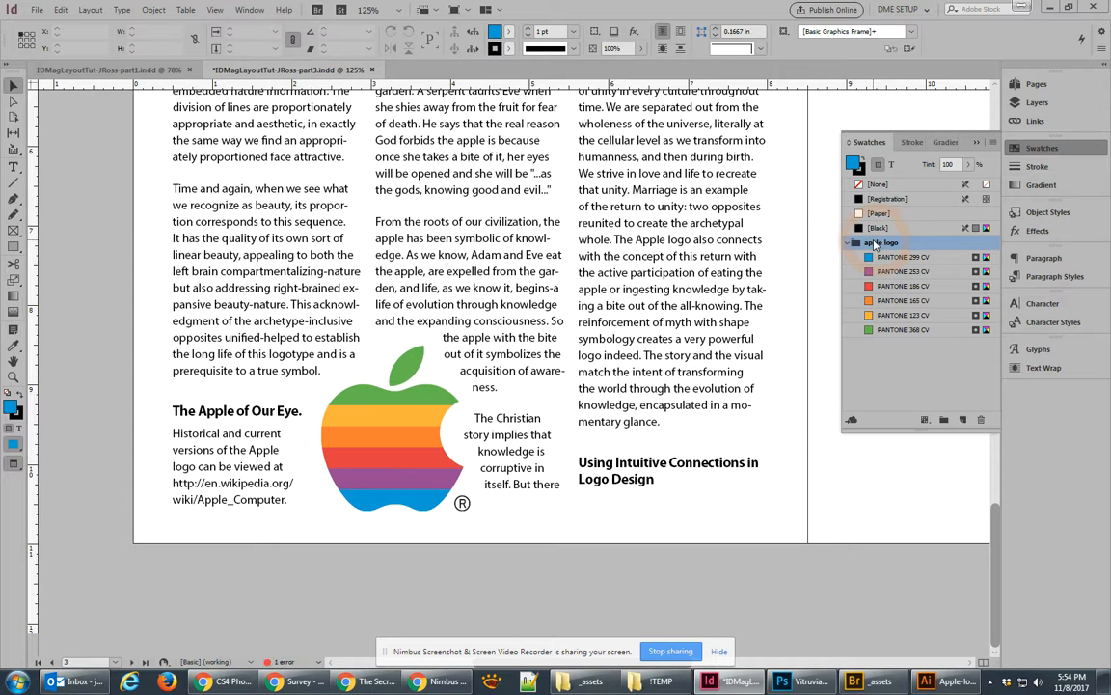
pyautogui.click(848, 243)
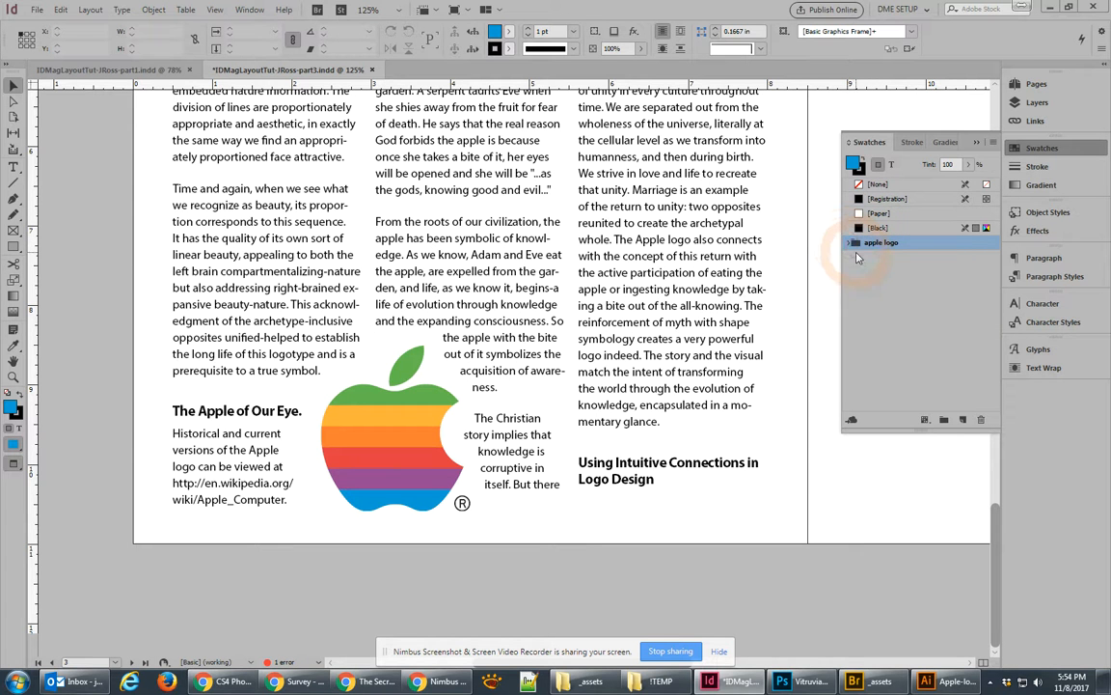
# Place ColorScheme-green-color-palettes-green-colors.jpg from Bridge onto the InDesign pasteboard beside page 3
pyautogui.moveTo(193, 294); pyautogui.dragTo(617, 380)
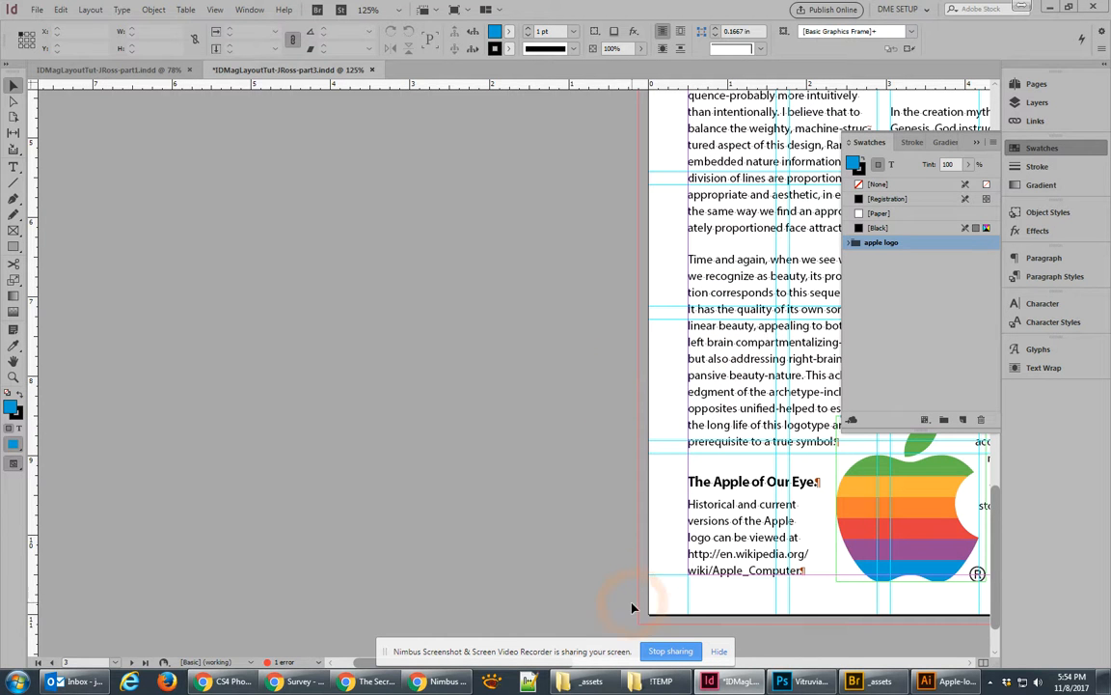
pyautogui.click(873, 682)
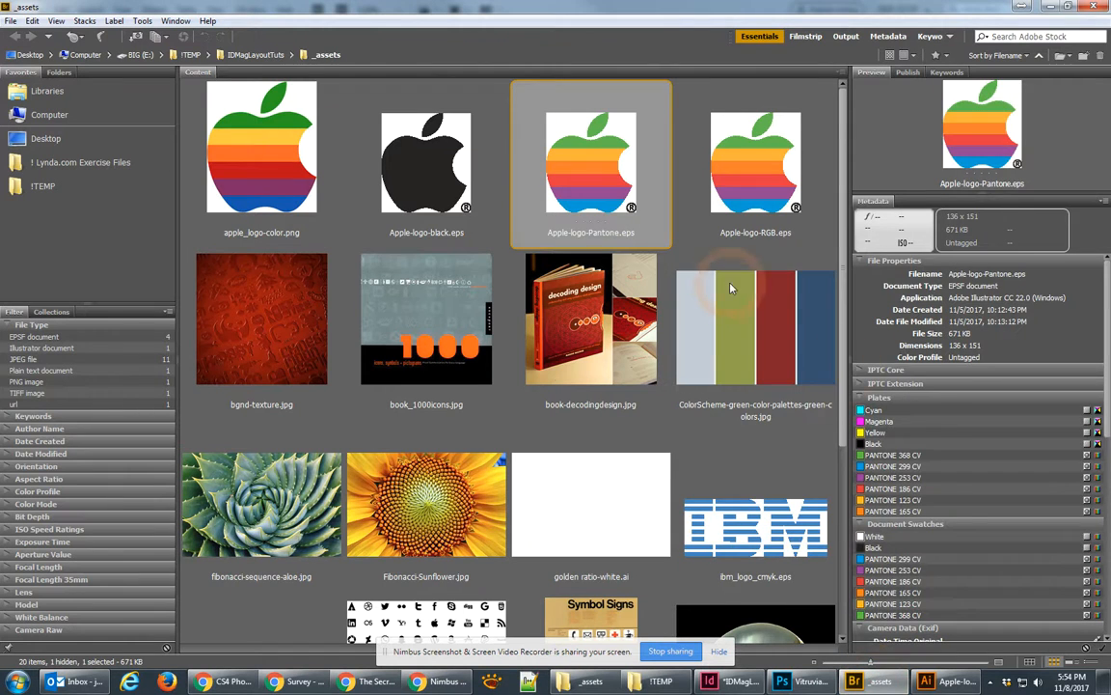
pyautogui.click(757, 340)
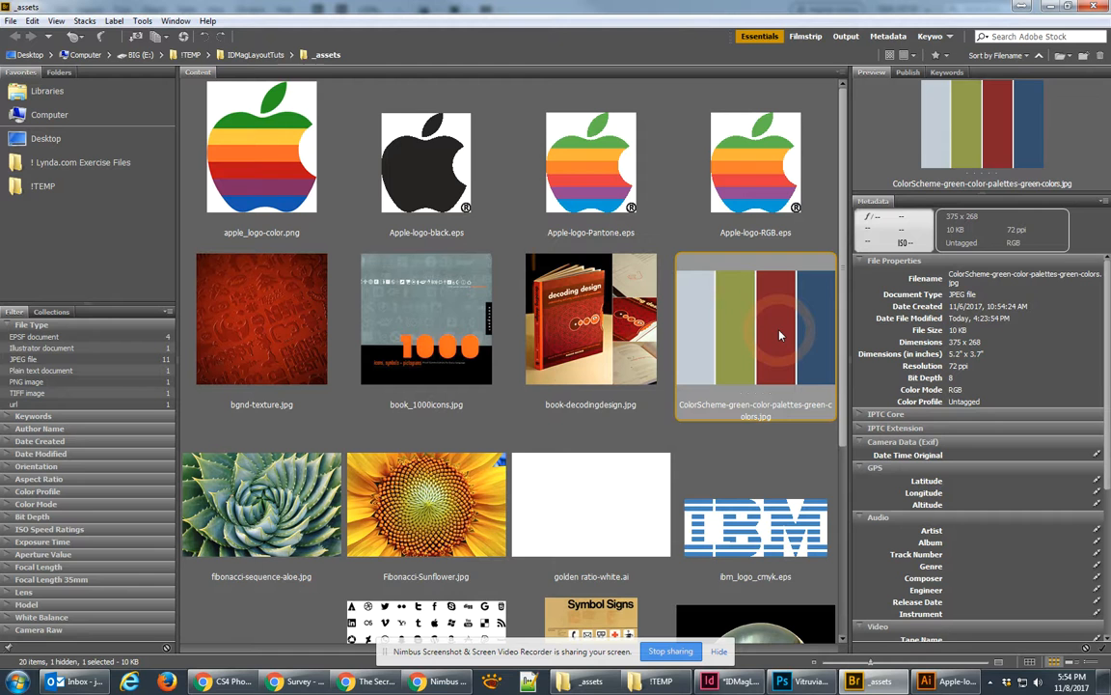
pyautogui.click(463, 494)
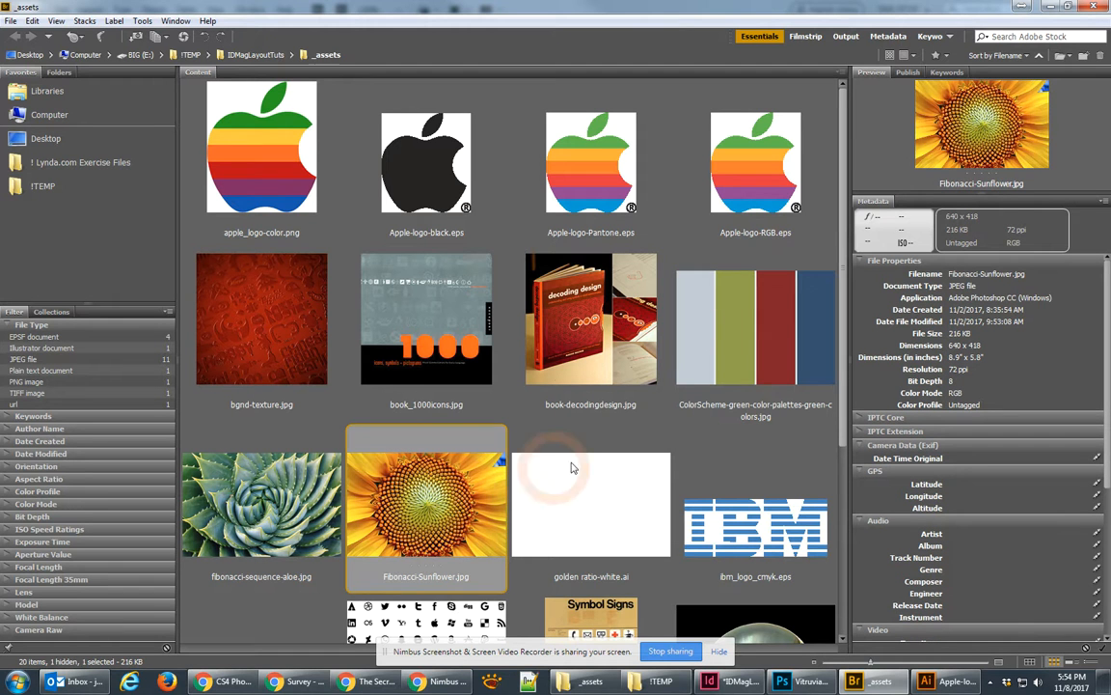
pyautogui.click(731, 360)
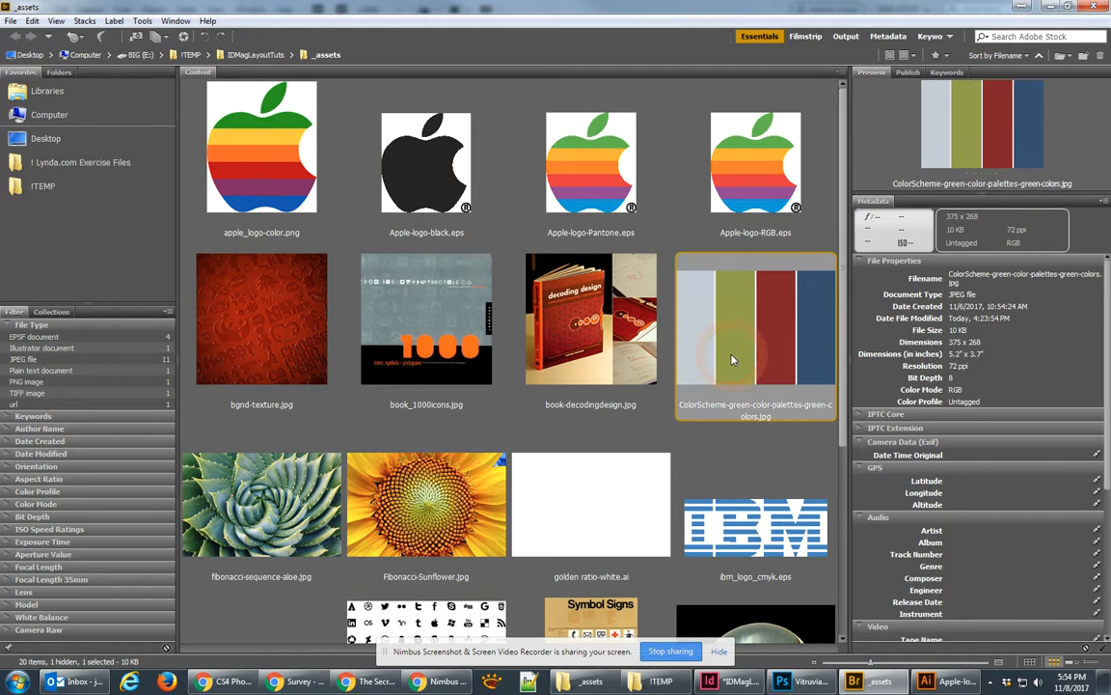
pyautogui.click(783, 352)
pyautogui.click(810, 335)
pyautogui.click(783, 333)
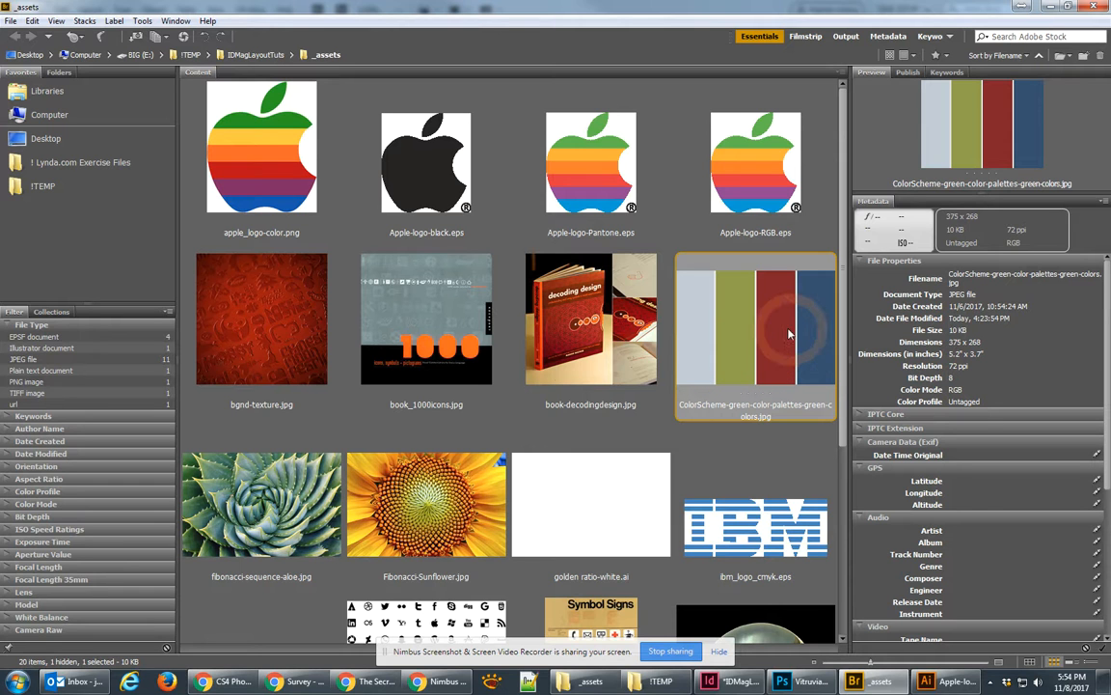
pyautogui.moveTo(783, 333); pyautogui.dragTo(392, 319)
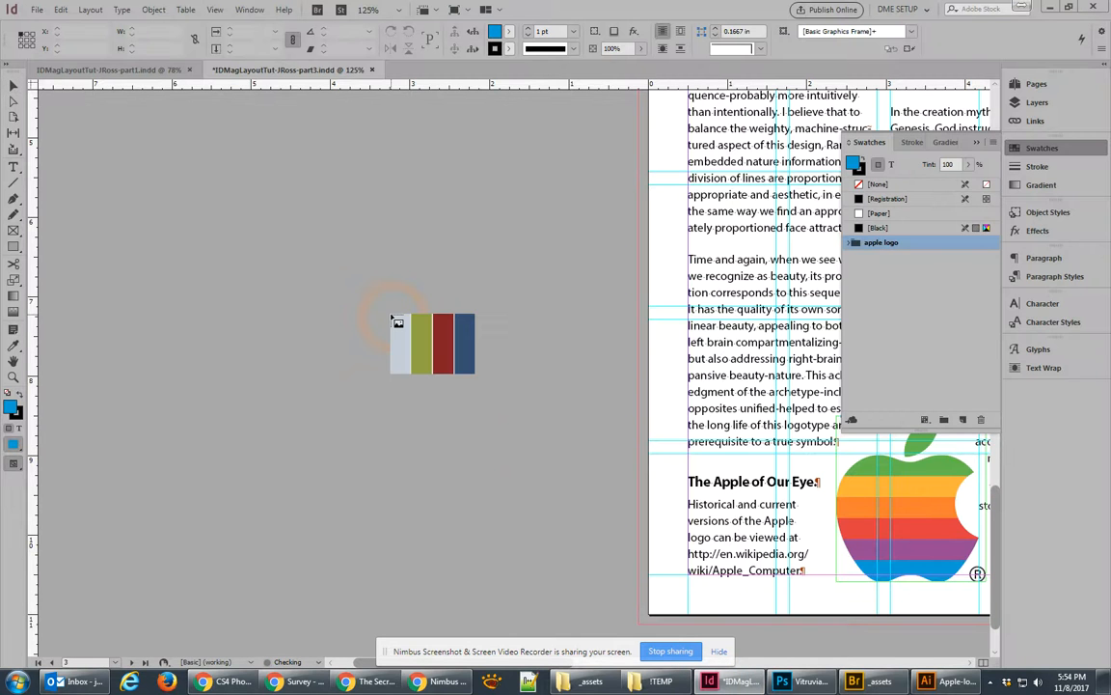
pyautogui.click(303, 304)
pyautogui.moveTo(590, 398); pyautogui.dragTo(453, 379)
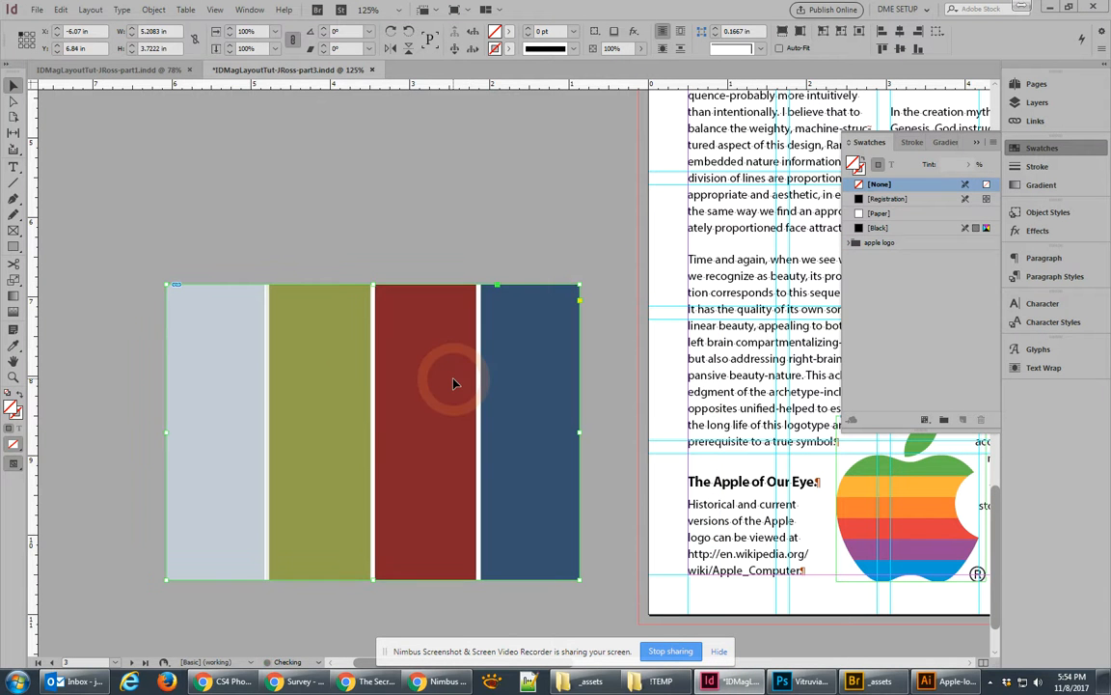
# Sample the palette image with the Color Theme tool and add its Bright theme to the swatches
pyautogui.press('space')
pyautogui.moveTo(571, 395); pyautogui.dragTo(501, 366)
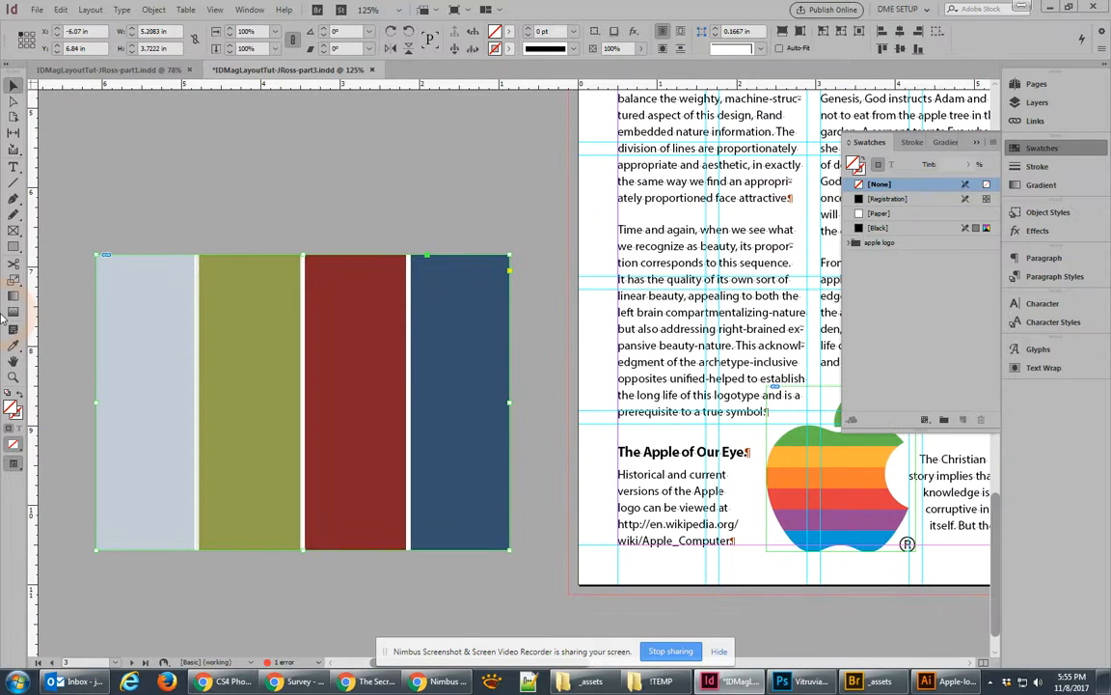
pyautogui.moveTo(13, 344); pyautogui.dragTo(95, 361)
pyautogui.click(100, 354)
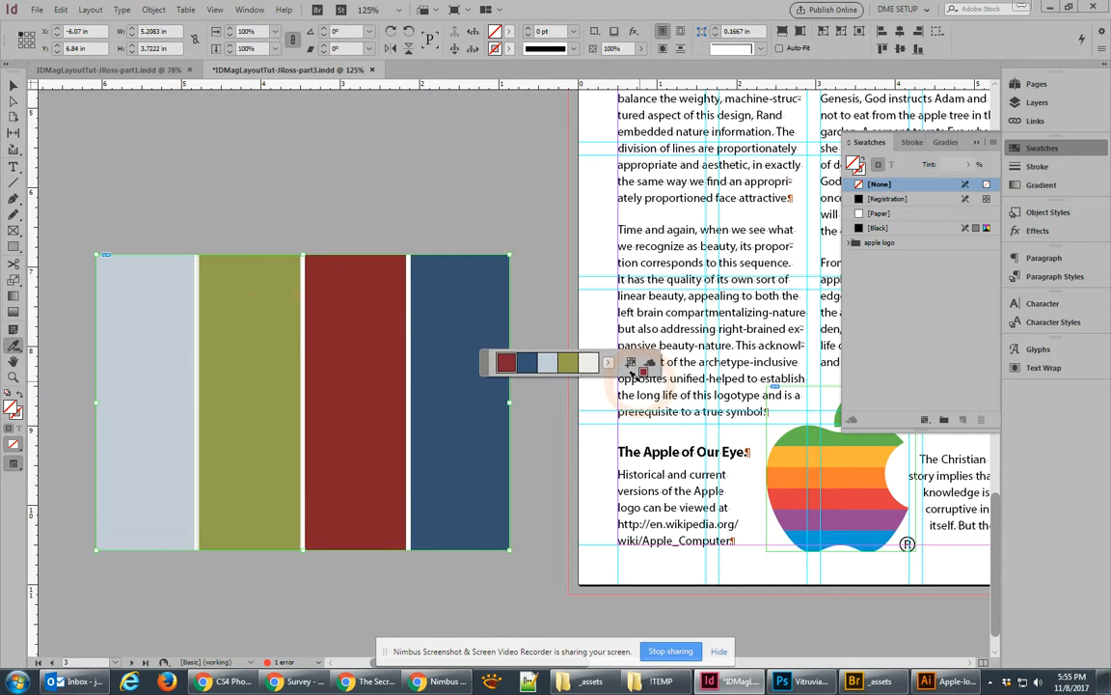
pyautogui.moveTo(595, 374)
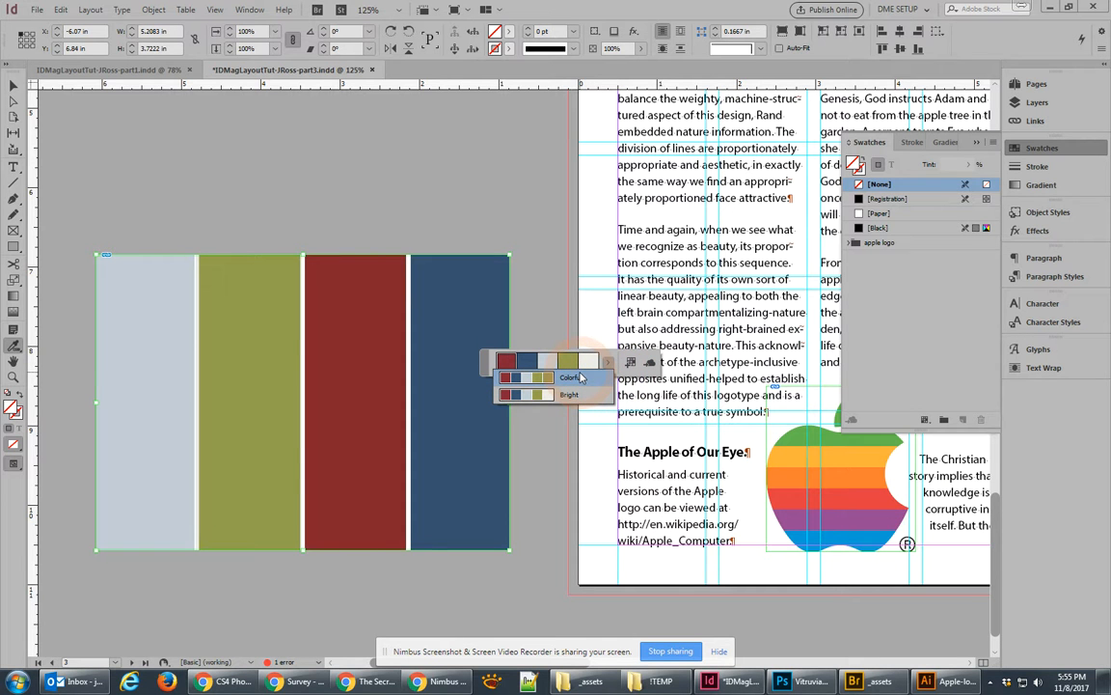
pyautogui.click(578, 379)
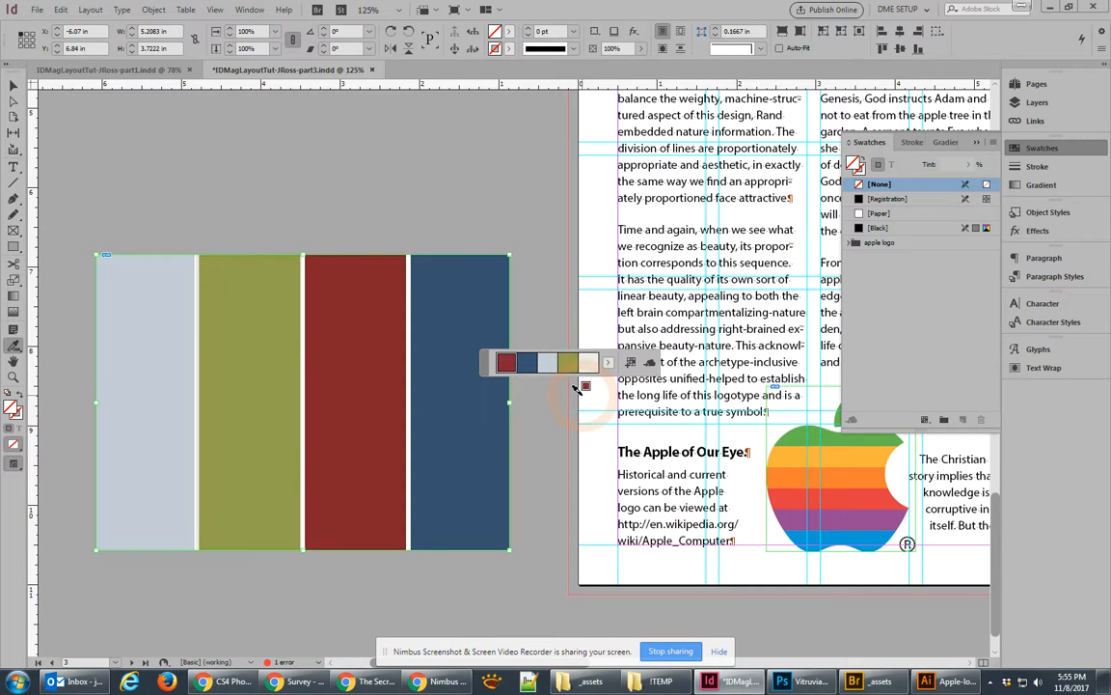
pyautogui.click(632, 365)
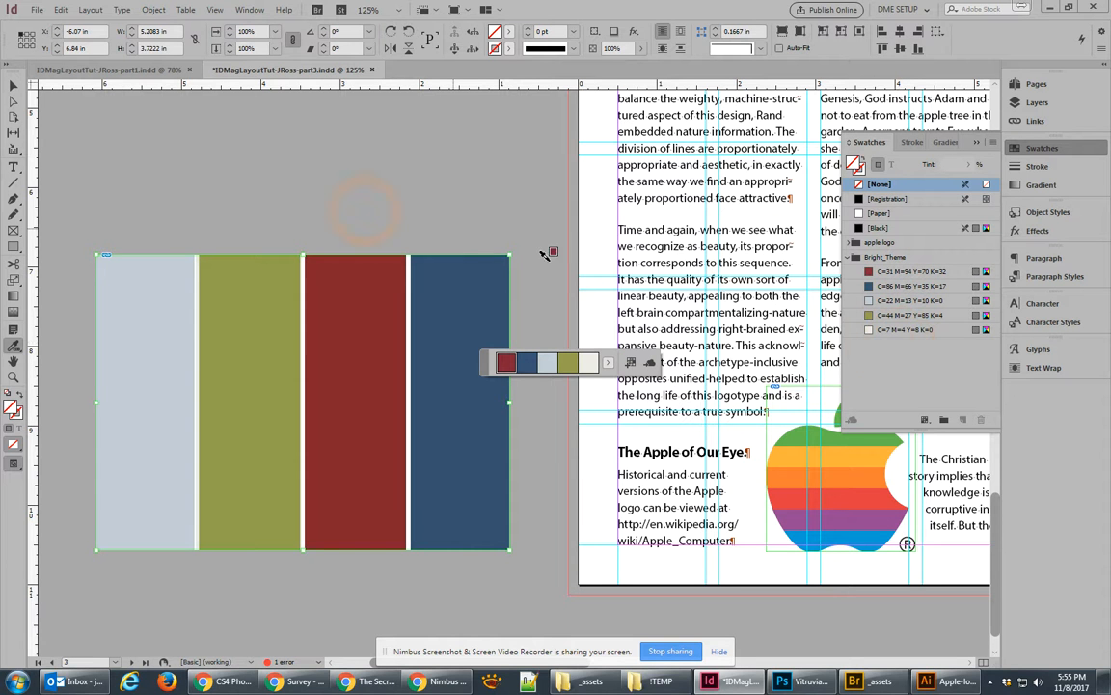
# Delete the palette image from the pasteboard beside page 3
pyautogui.click(13, 87)
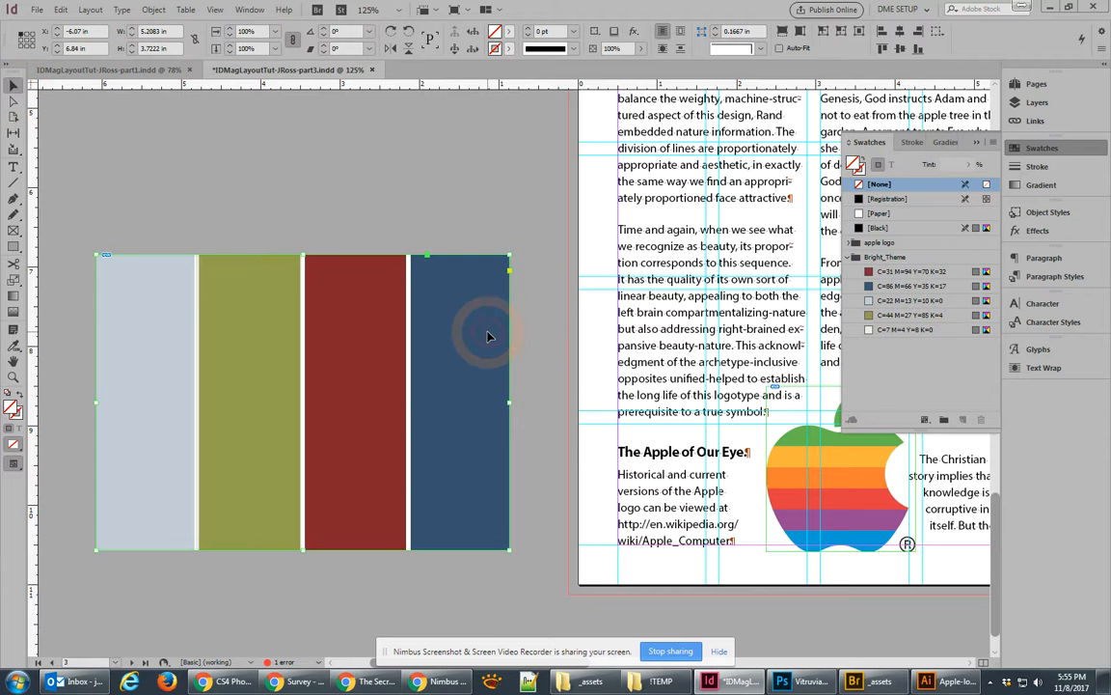
pyautogui.press('Delete')
pyautogui.hotkey('ctrl', '-')
pyautogui.hotkey('ctrl', '-')
pyautogui.hotkey('ctrl', '-')
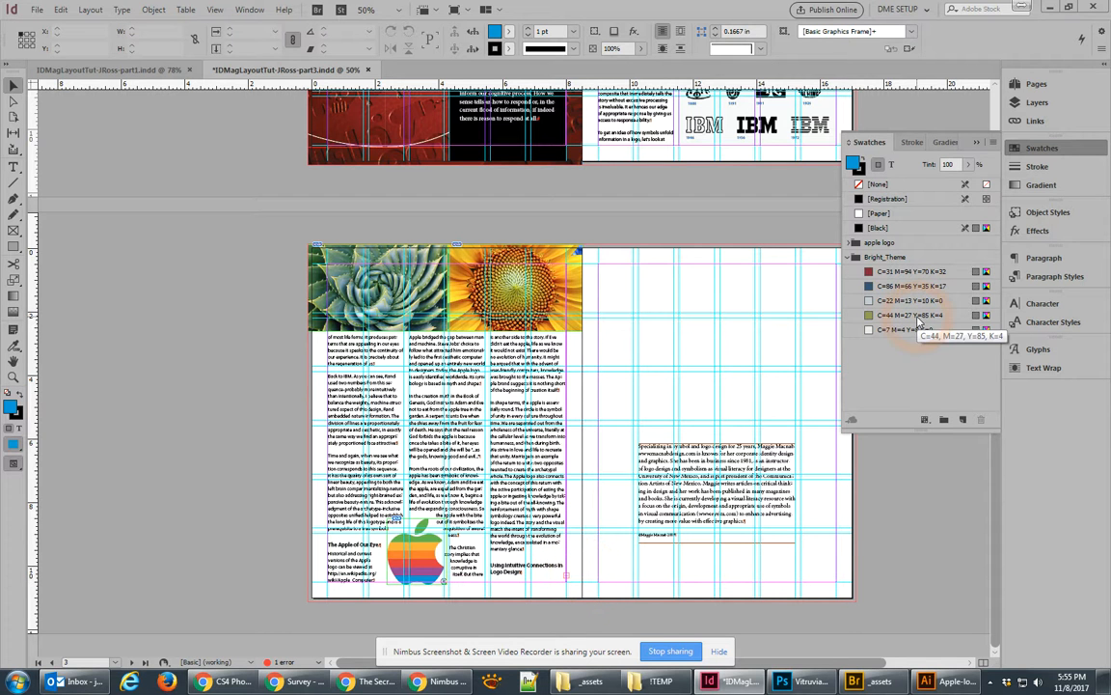
# Unlock the text layer and thread page 3's overset text into a 7.5 by 5.0833 in frame across page 4's upper half
pyautogui.click(1042, 102)
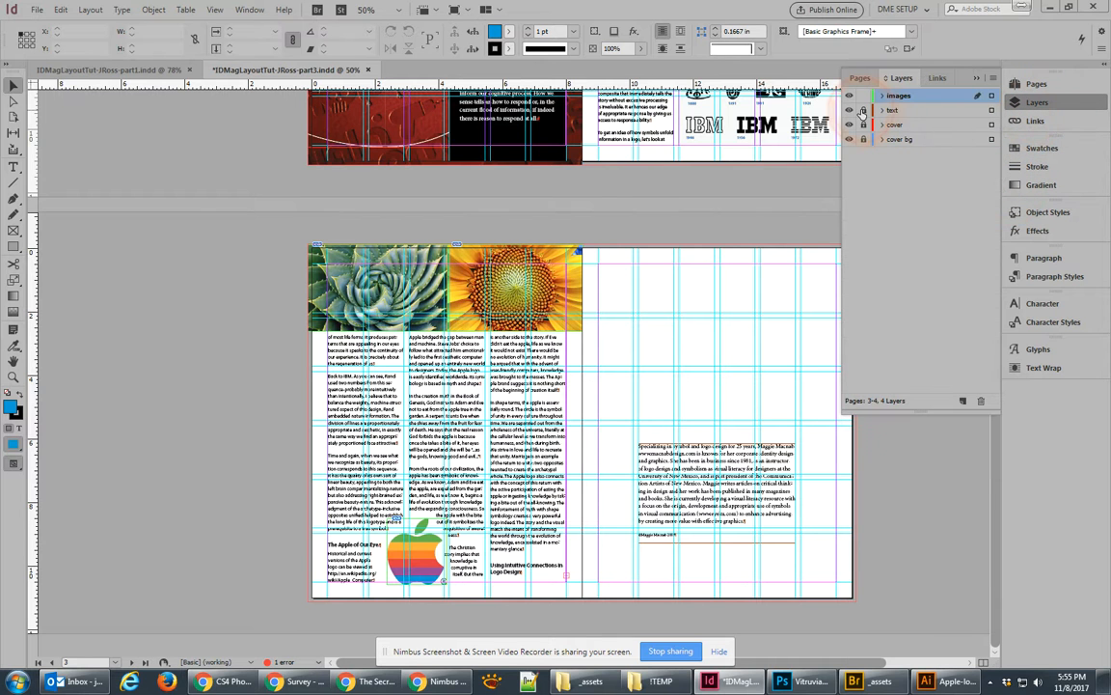
pyautogui.click(566, 579)
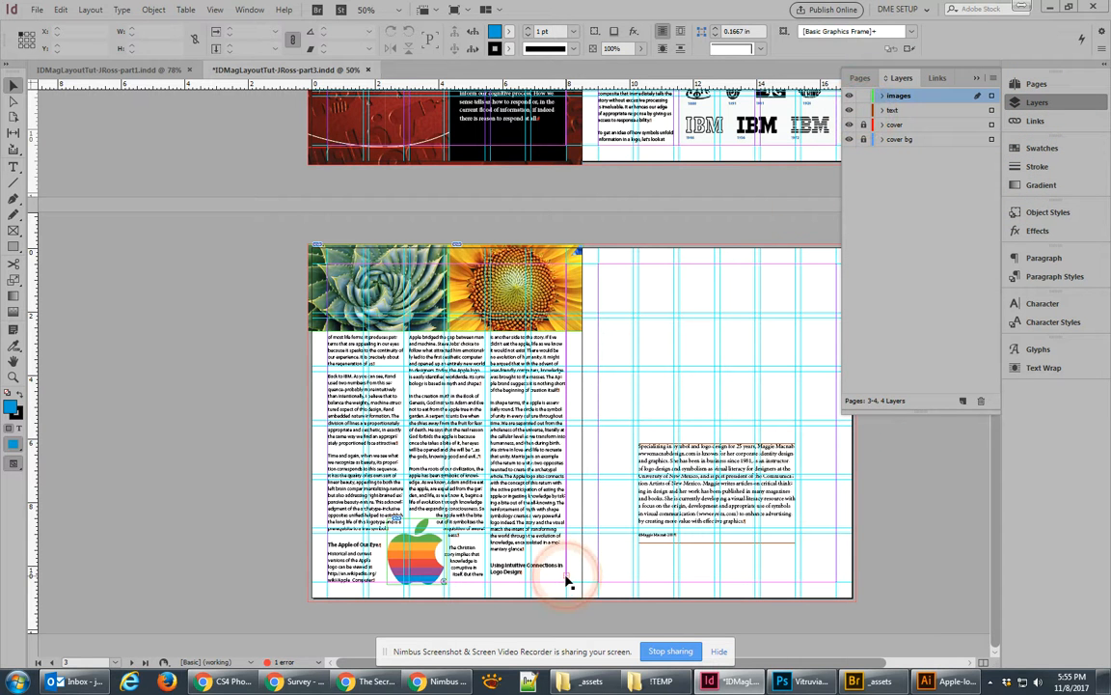
pyautogui.click(565, 577)
pyautogui.click(613, 309)
pyautogui.hotkey('ctrl', 'z')
pyautogui.moveTo(598, 264); pyautogui.dragTo(836, 426)
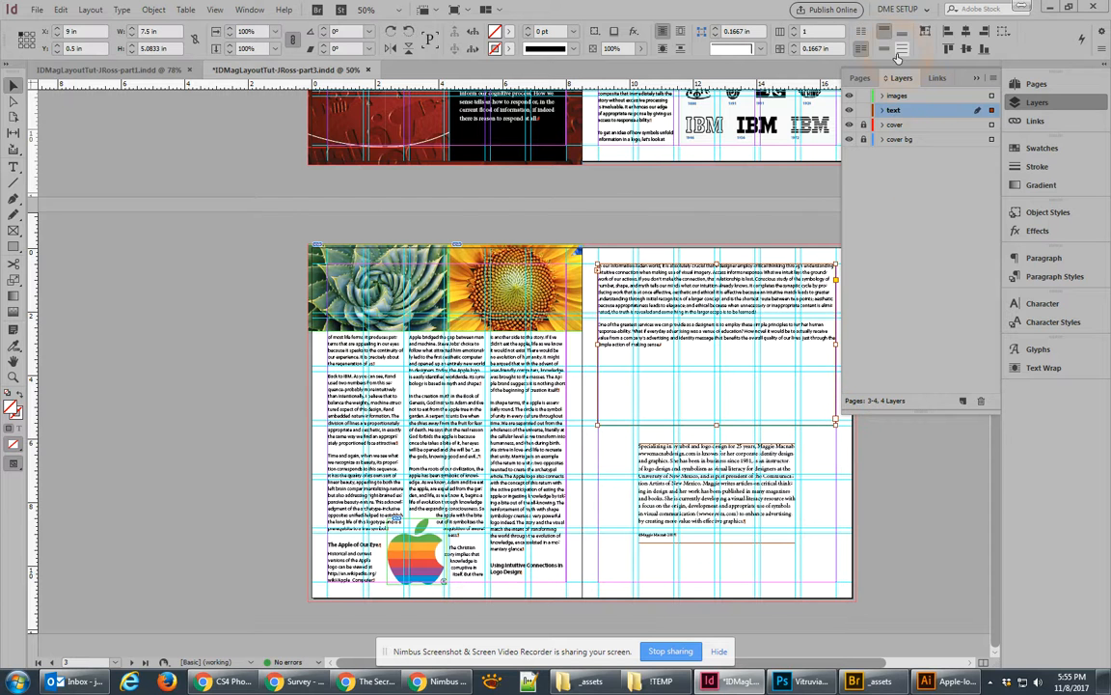
# Divide the new text frame on page 4 into 3 columns and balance them
pyautogui.click(794, 29)
pyautogui.click(794, 29)
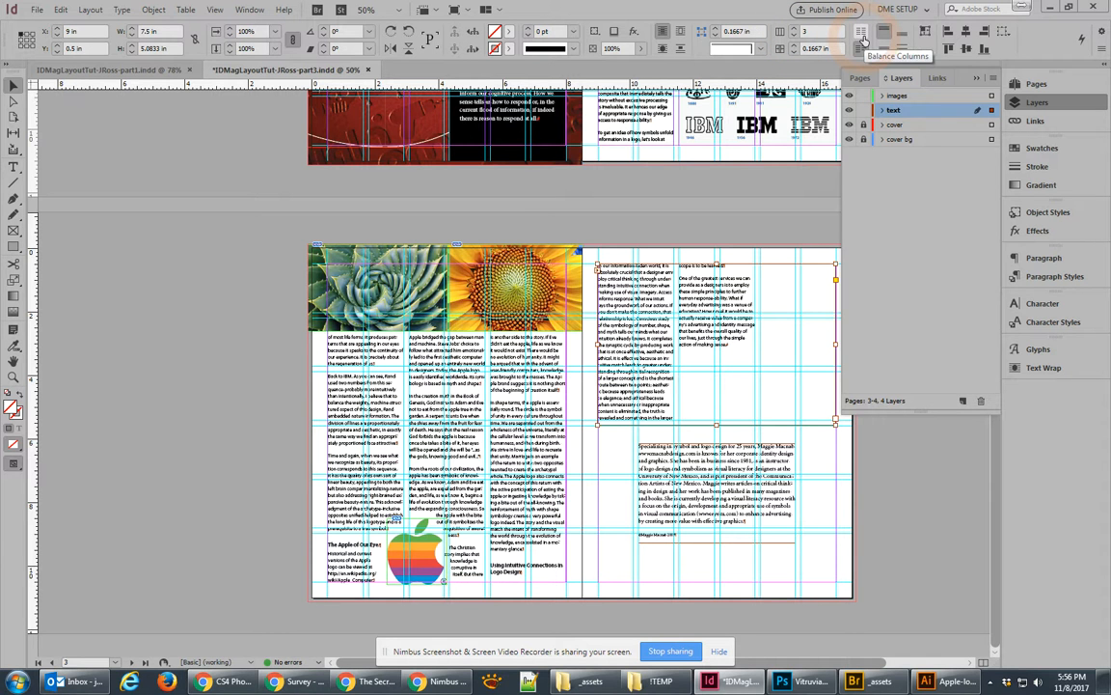
pyautogui.click(863, 36)
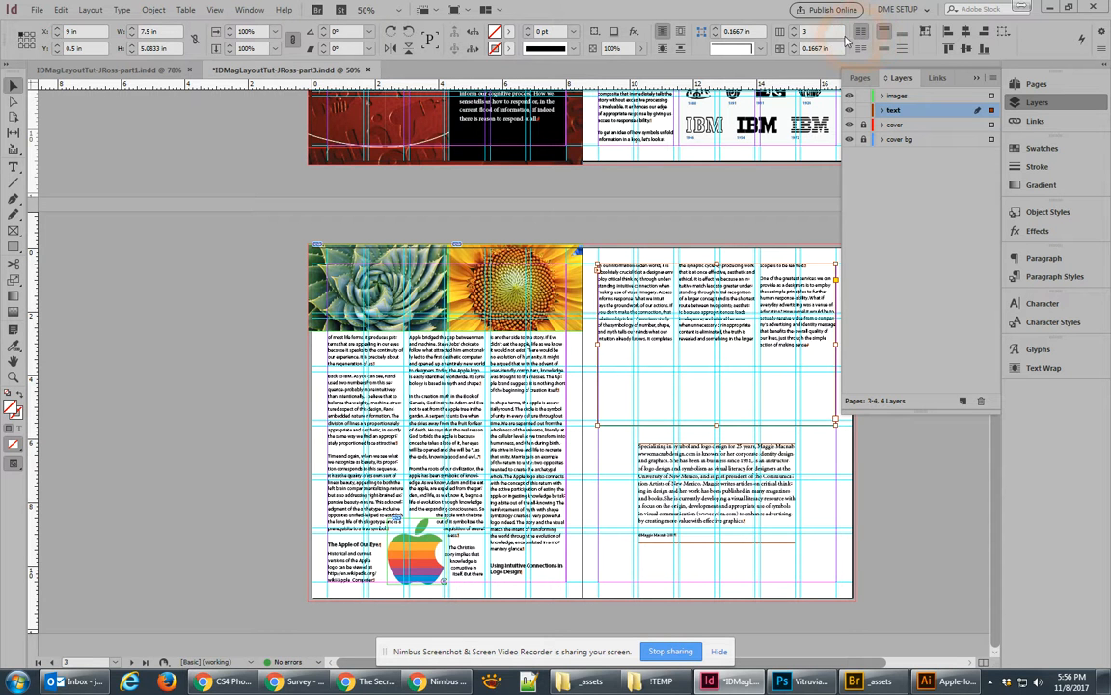
# Lock the text layer and make the images layer active
pyautogui.click(863, 110)
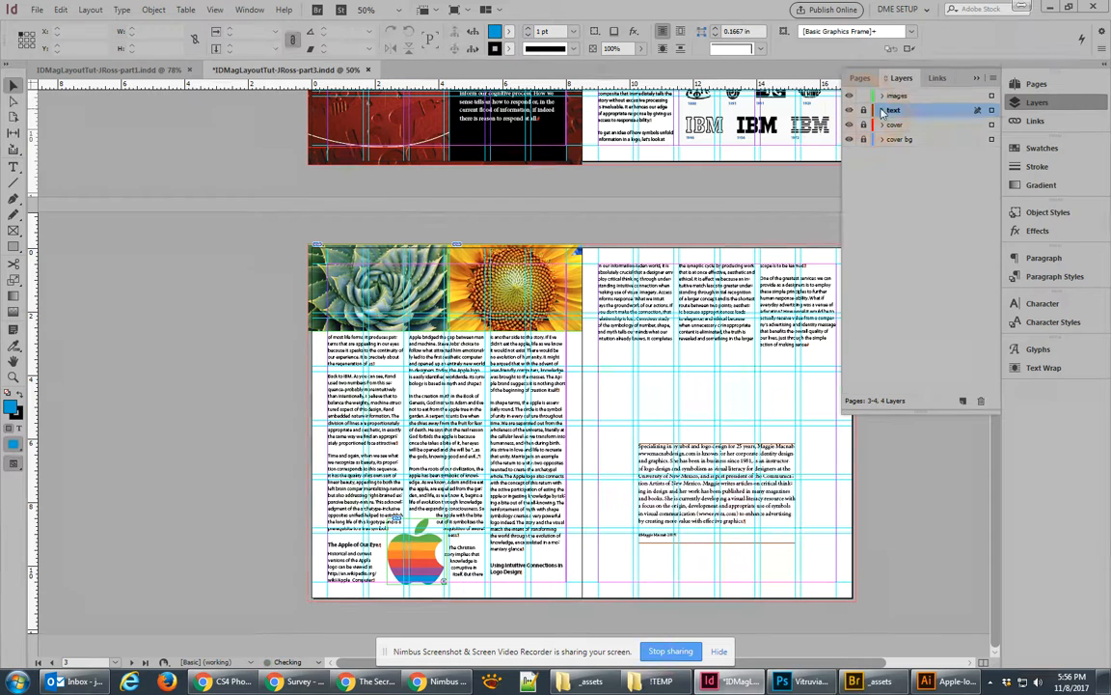
pyautogui.click(901, 99)
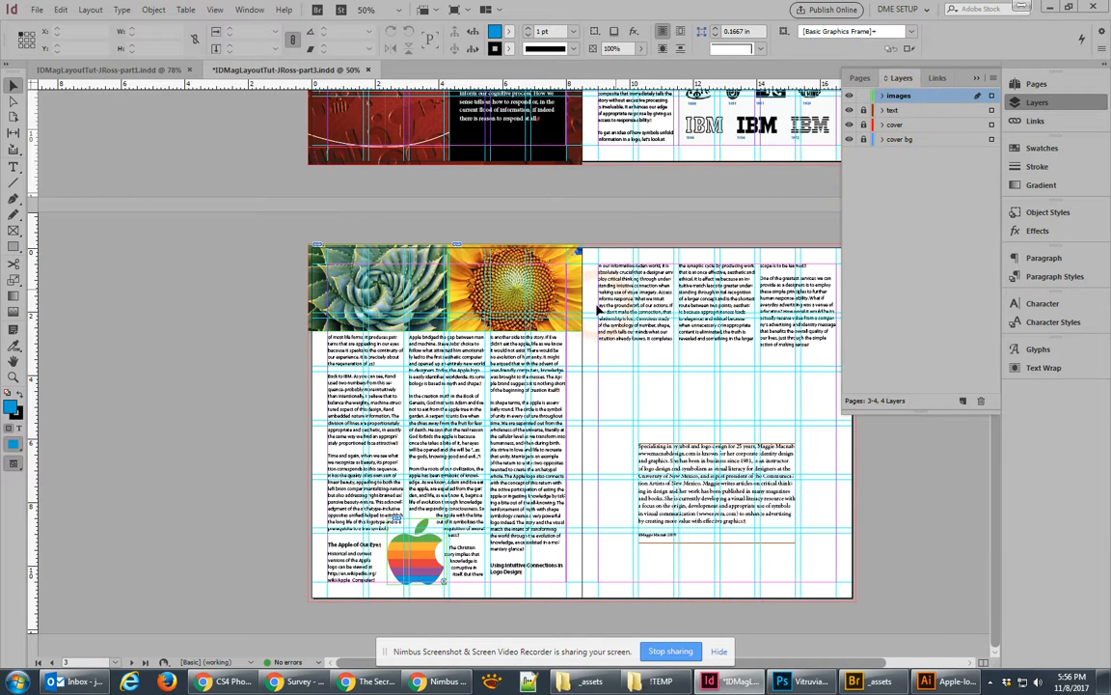
pyautogui.moveTo(695, 388); pyautogui.dragTo(560, 409)
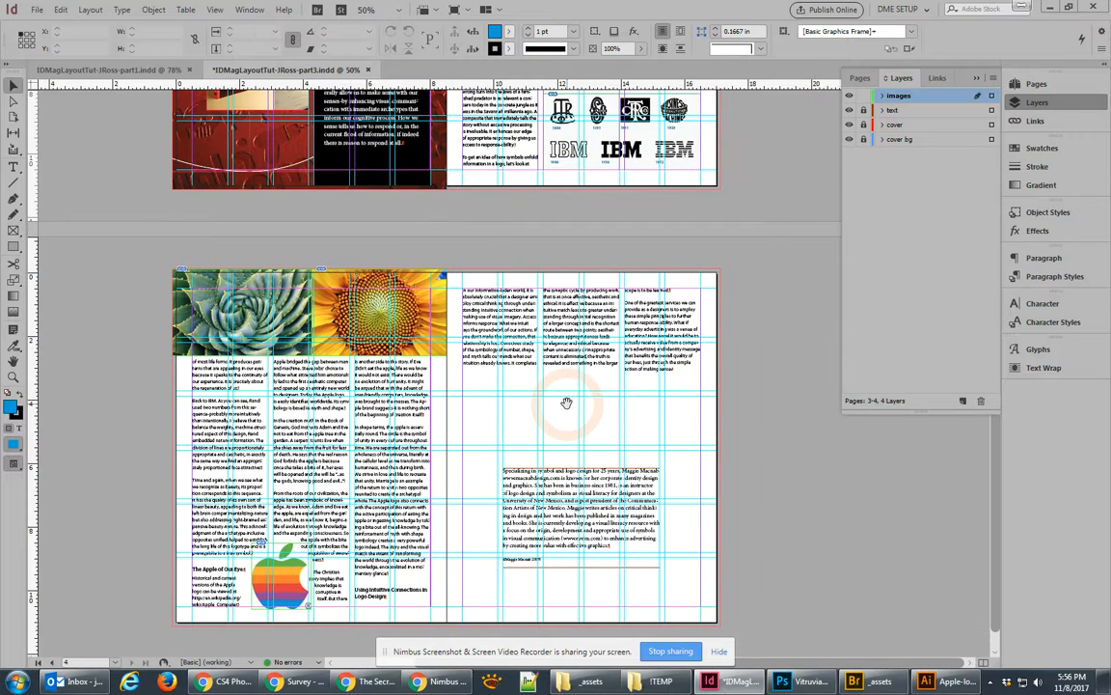
# Switch to Bridge and open Nautilaus-GettyImages.jpg in Photoshop
pyautogui.click(895, 688)
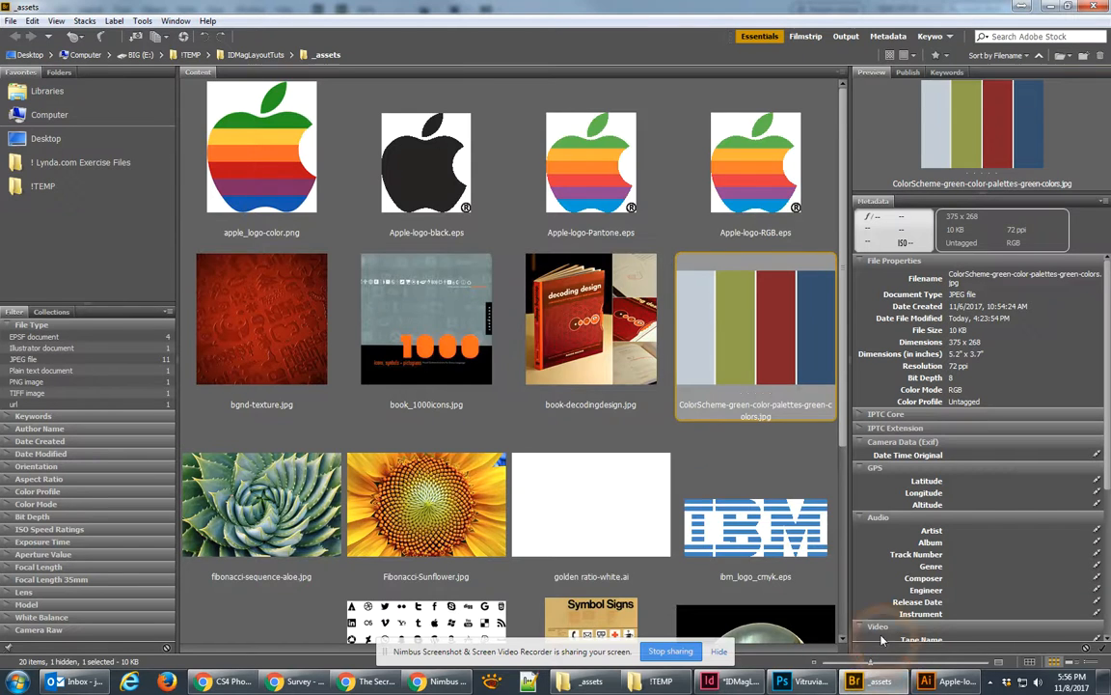
pyautogui.scroll(-2, 498, 291)
pyautogui.click(769, 391)
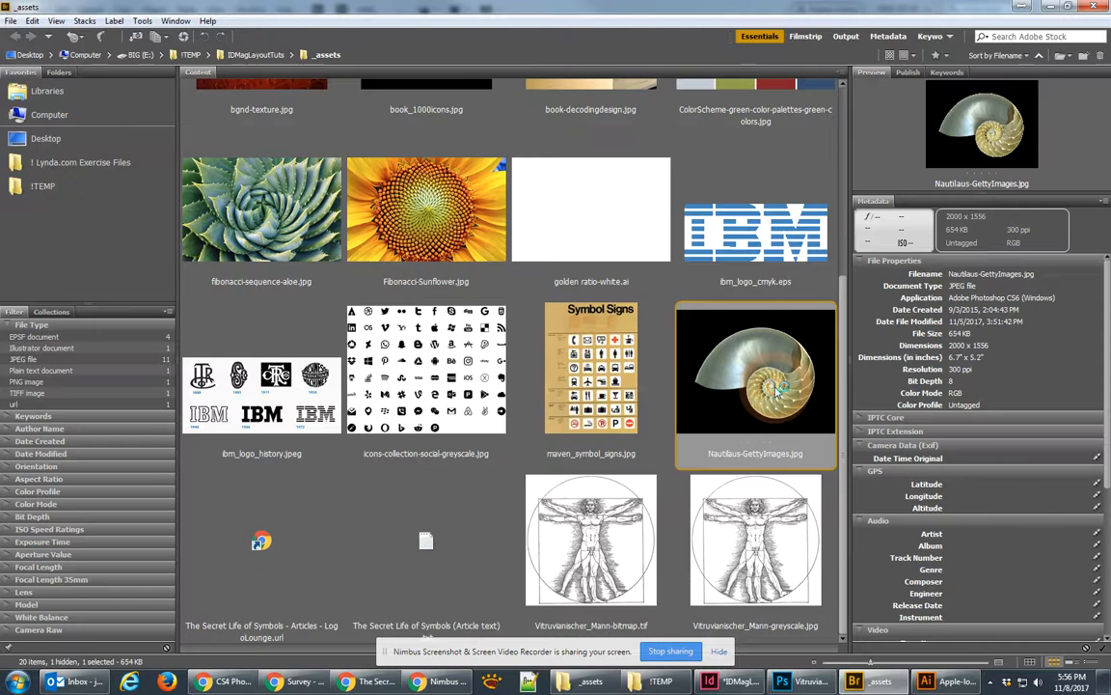
pyautogui.doubleClick(778, 389)
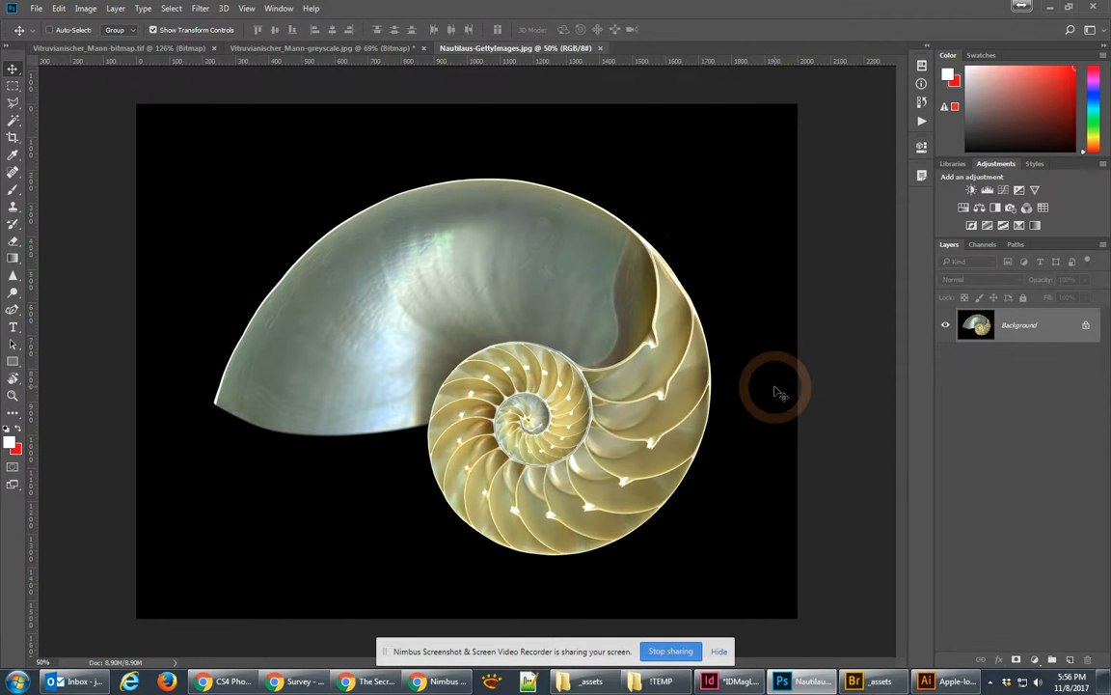
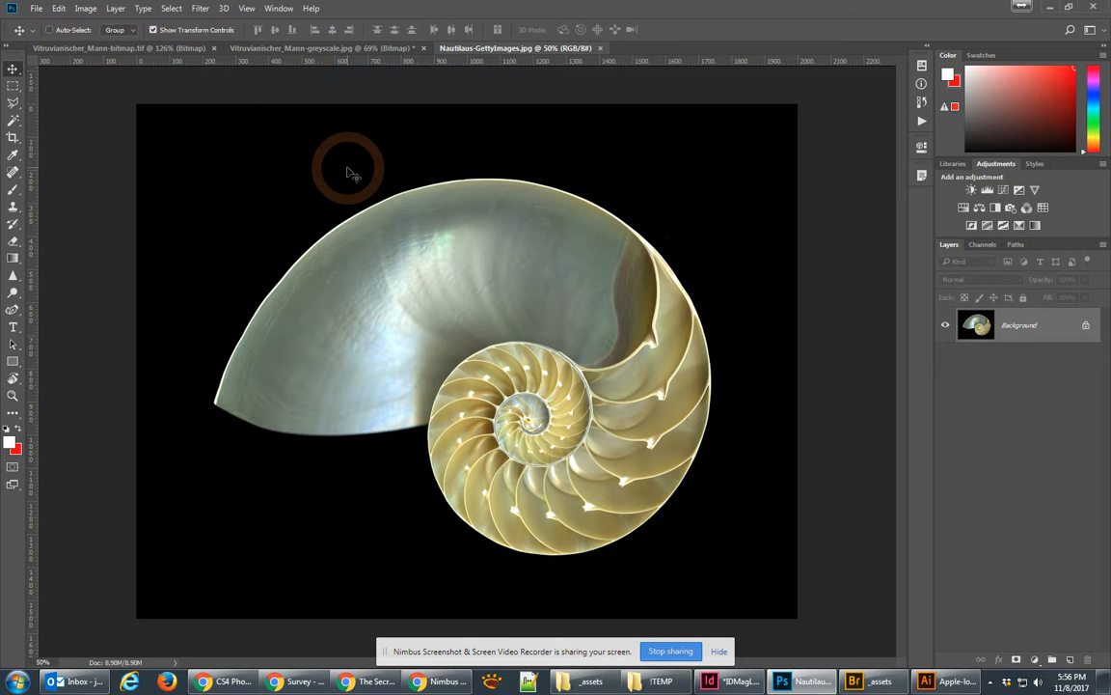
# Select the black background with the Magic Wand, enter Select and Mask, and invert the selection to isolate the shell
pyautogui.click(13, 120)
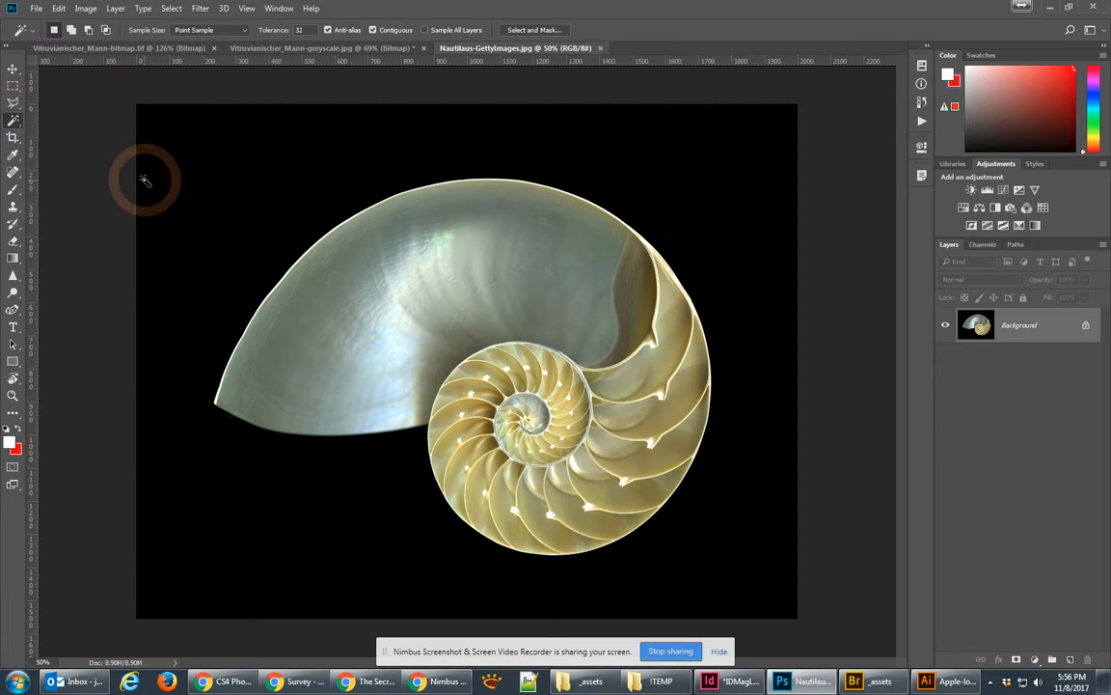
pyautogui.click(272, 223)
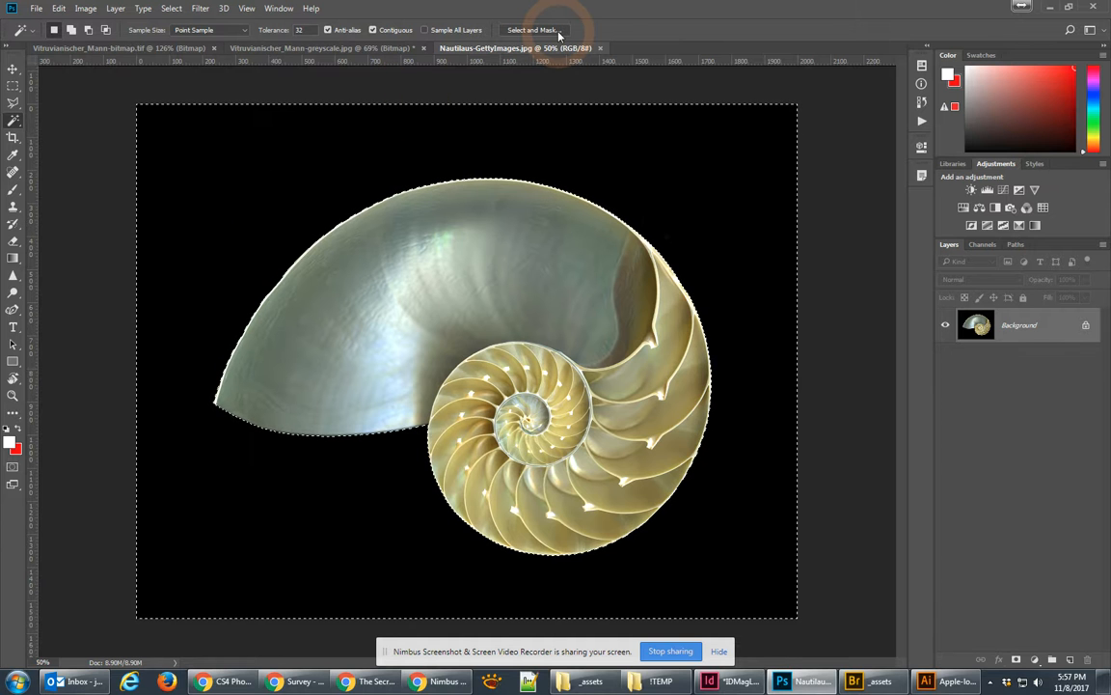
pyautogui.click(556, 31)
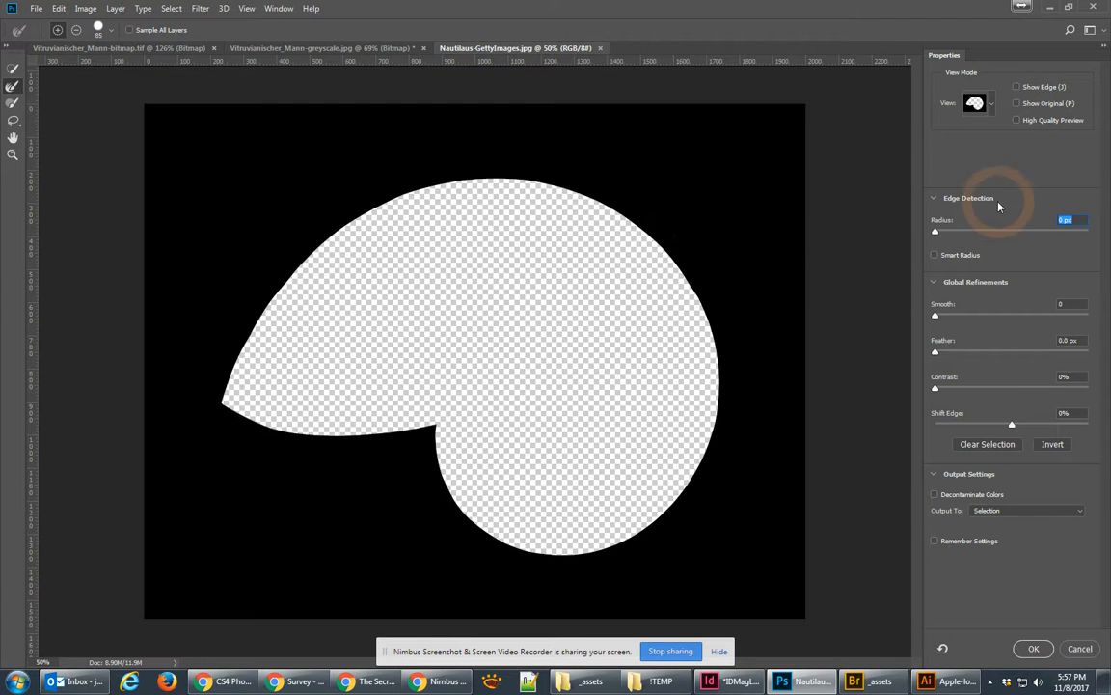
pyautogui.click(1065, 449)
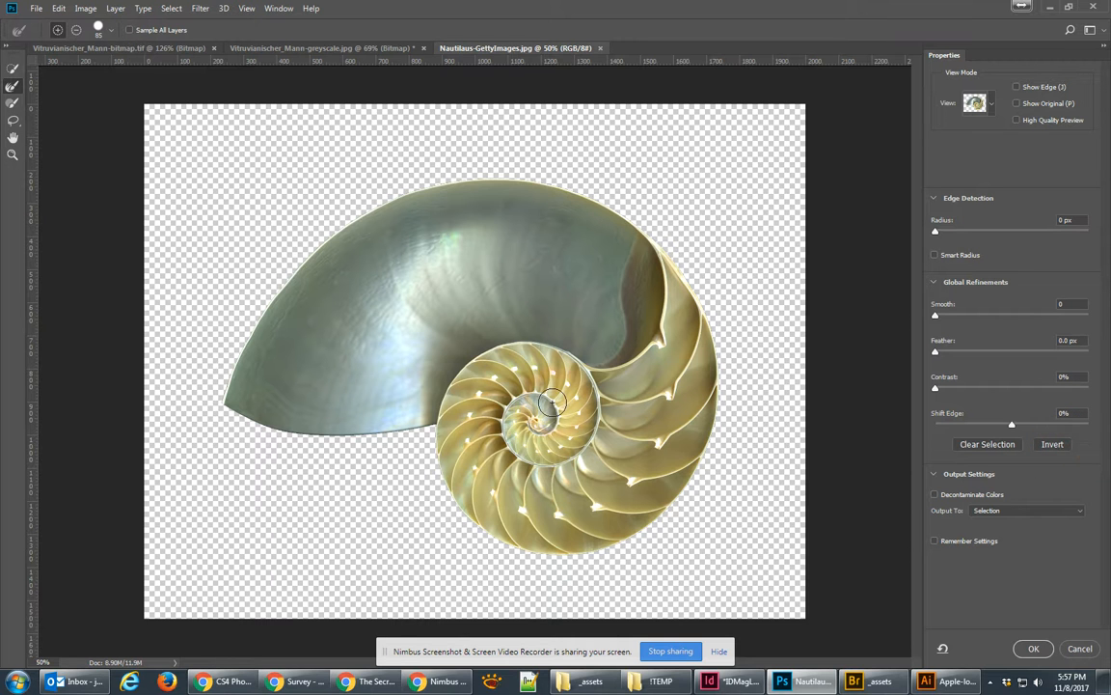
# Refine the dark lower edge of the shell near the spiral with the 85 px Refine Edge Brush
pyautogui.scroll(5, 386, 428)
pyautogui.scroll(7, 406, 449)
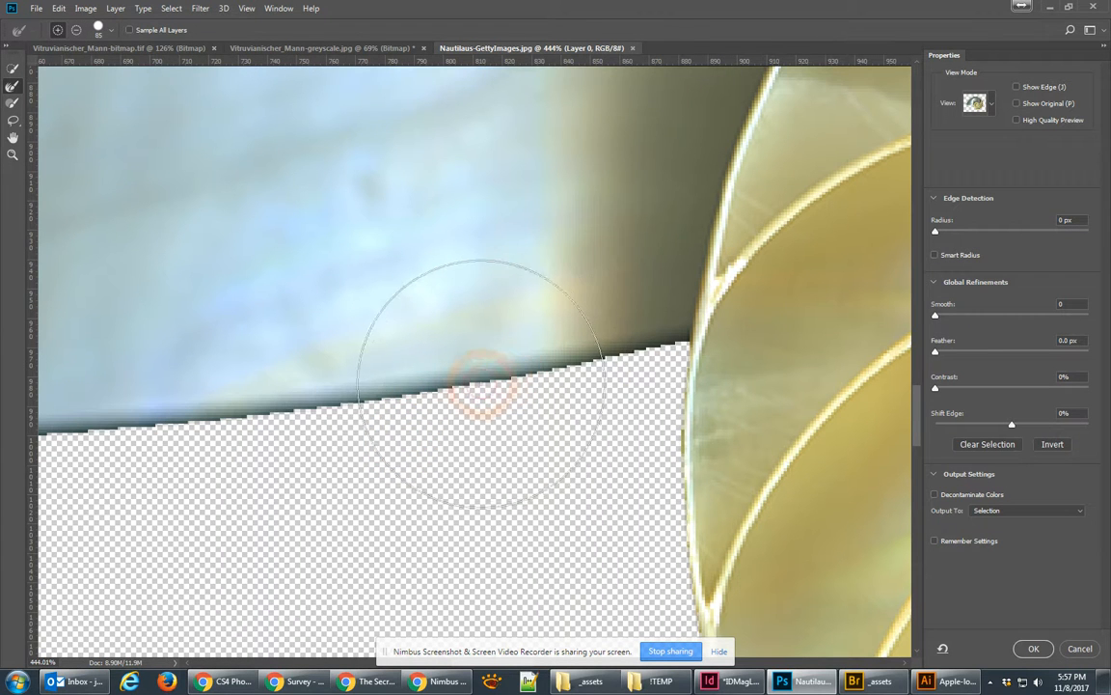
pyautogui.click(507, 388)
pyautogui.moveTo(550, 388); pyautogui.dragTo(673, 354)
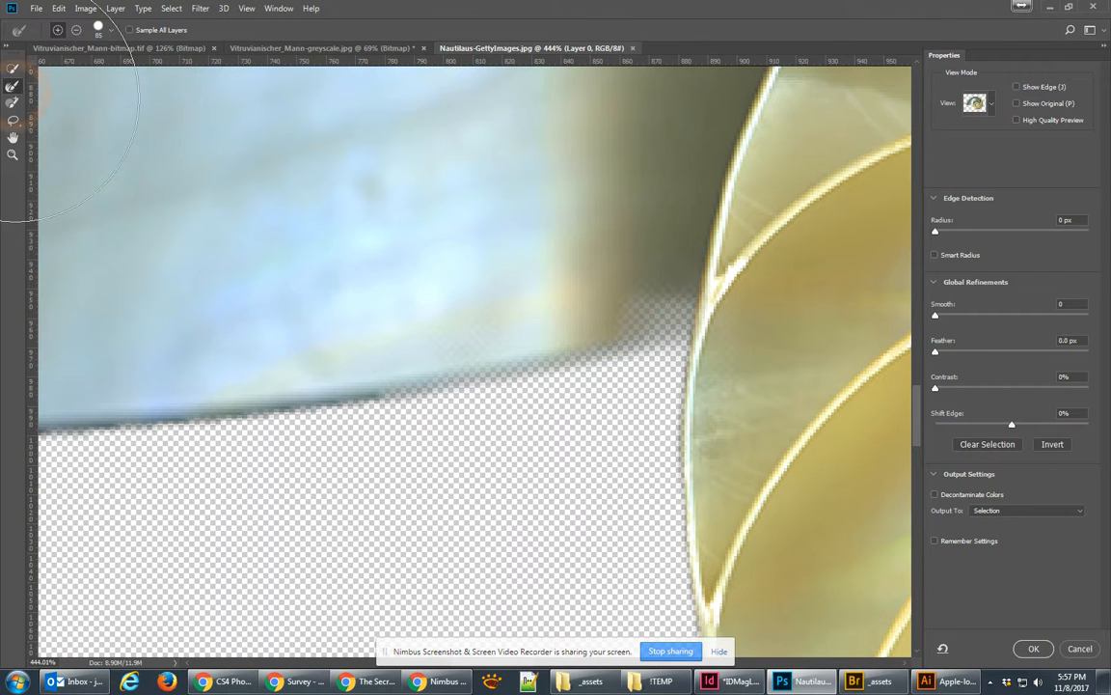
pyautogui.moveTo(420, 397); pyautogui.dragTo(87, 427)
pyautogui.moveTo(626, 346)
pyautogui.mouseDown()
pyautogui.moveTo(647, 301)
pyautogui.moveTo(620, 309)
pyautogui.moveTo(672, 312)
pyautogui.moveTo(671, 302)
pyautogui.moveTo(559, 330)
pyautogui.moveTo(551, 372)
pyautogui.moveTo(600, 377)
pyautogui.mouseUp()
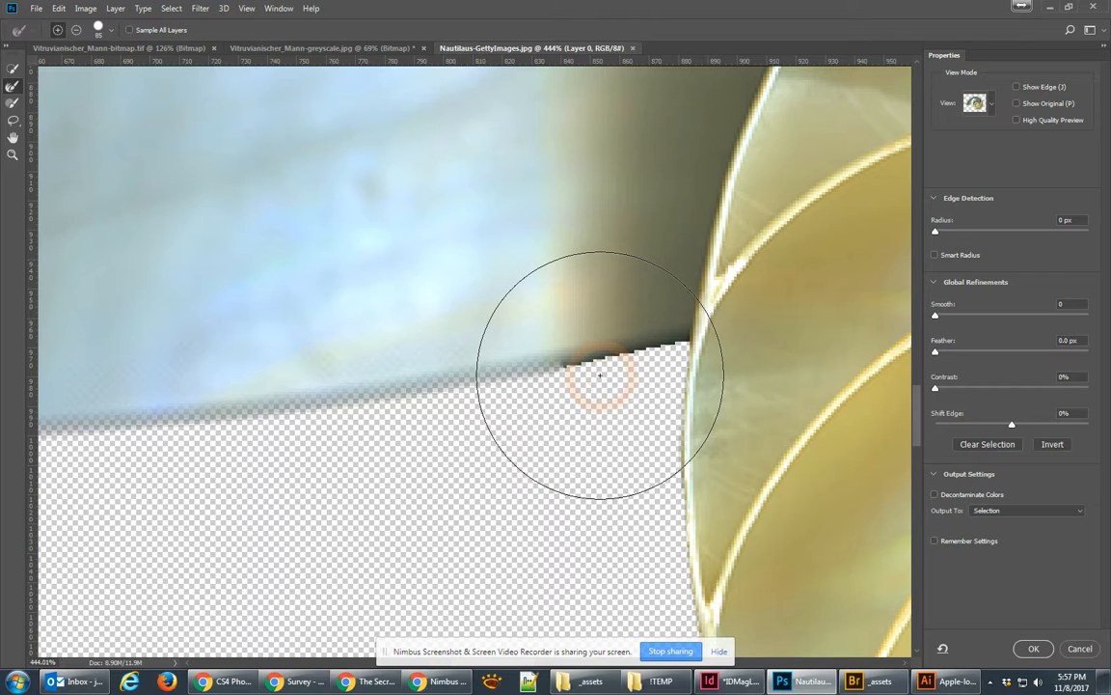
# Reduce the Refine Edge Brush to 9 px and clean up the corner where the shell's lower edge meets the spiral
pyautogui.press('[')
pyautogui.press('[')
pyautogui.press('[')
pyautogui.press('[')
pyautogui.press('[')
pyautogui.press('[')
pyautogui.press('[')
pyautogui.press('[')
pyautogui.press('[')
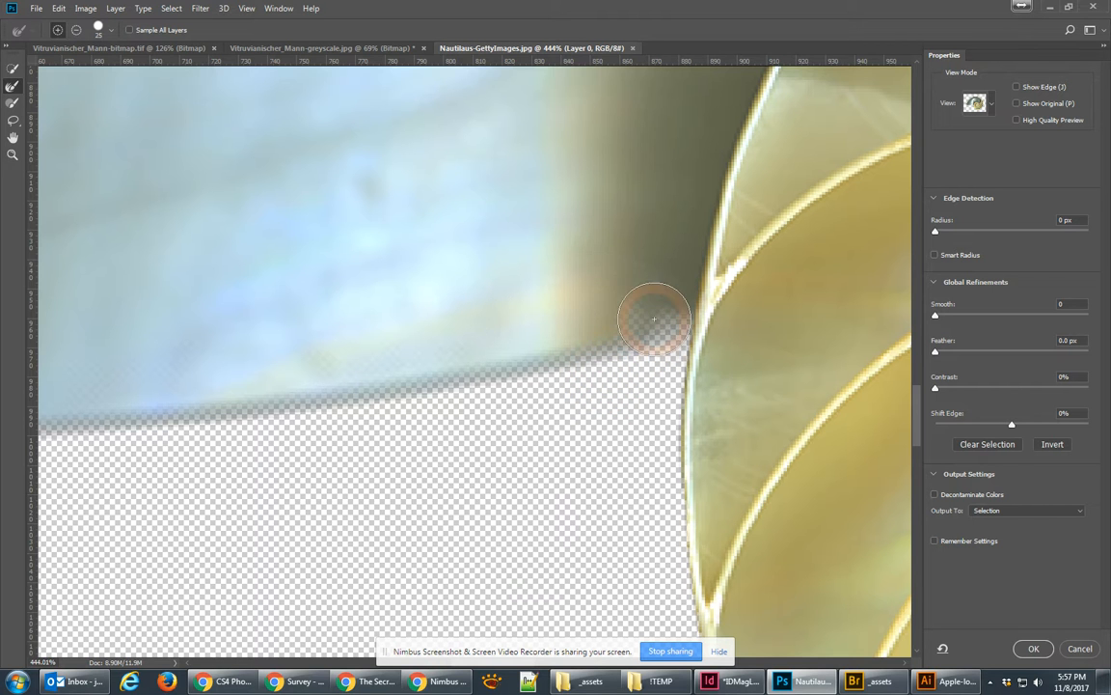
pyautogui.press('[')
pyautogui.moveTo(690, 298)
pyautogui.mouseDown()
pyautogui.moveTo(632, 313)
pyautogui.moveTo(674, 316)
pyautogui.mouseUp()
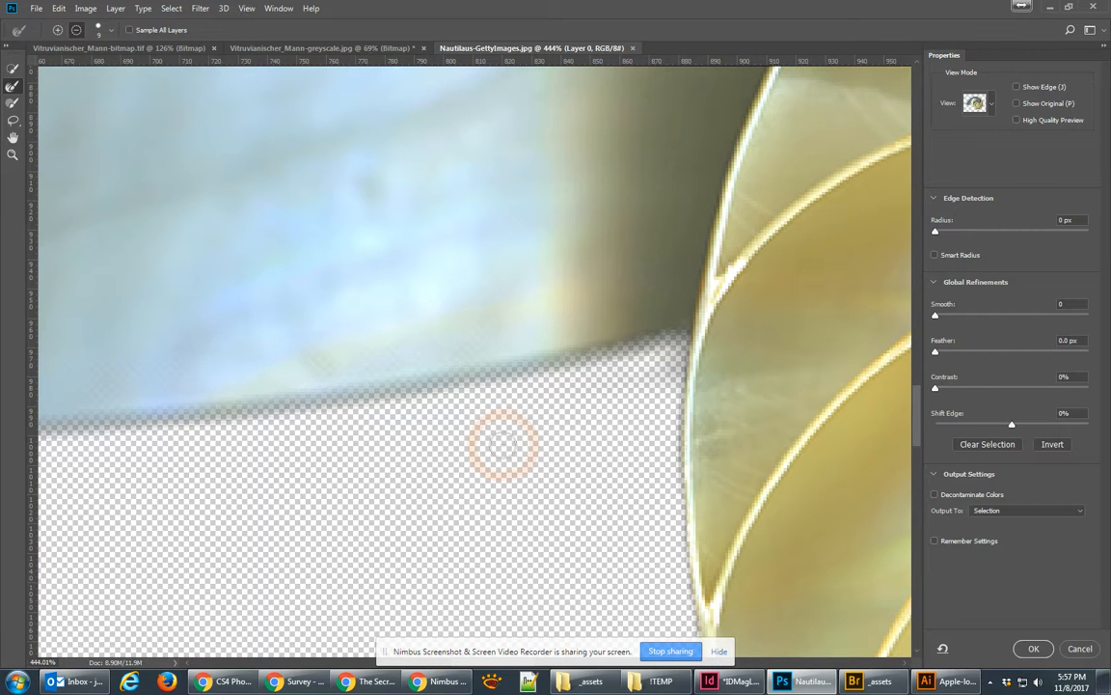
# Refine the rest of the shell's lower edge out to its pointed tip with the 9 px brush
pyautogui.scroll(-2, 503, 450)
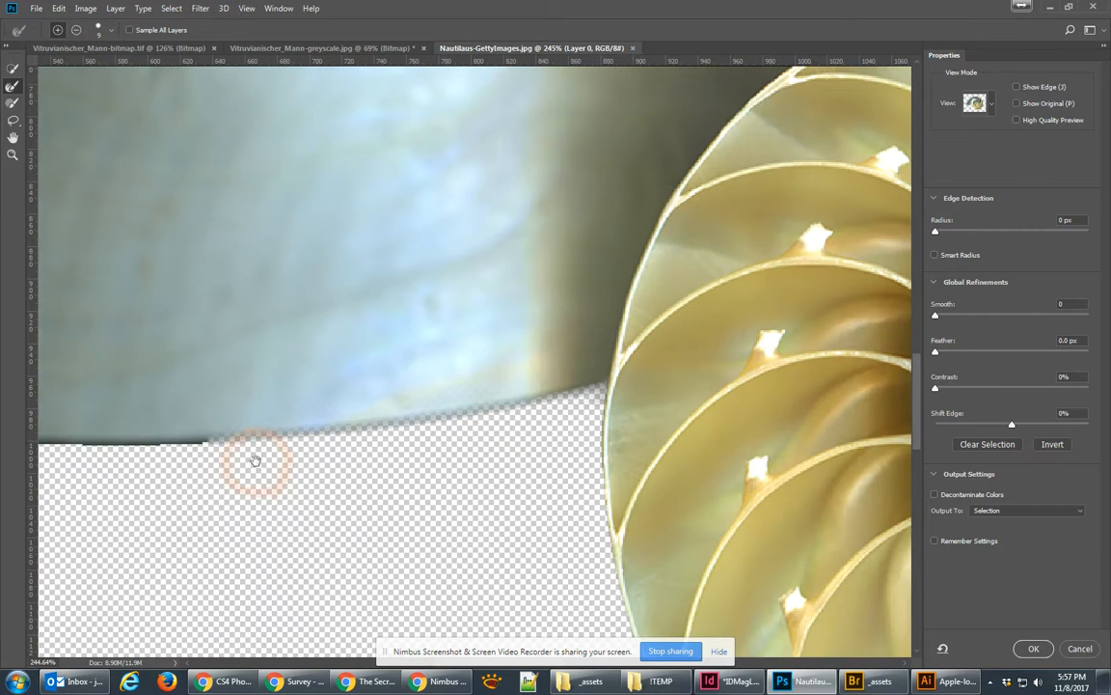
pyautogui.moveTo(832, 345)
pyautogui.mouseDown()
pyautogui.moveTo(892, 305)
pyautogui.moveTo(719, 304)
pyautogui.moveTo(488, 266)
pyautogui.moveTo(318, 195)
pyautogui.moveTo(246, 139)
pyautogui.mouseUp()
pyautogui.moveTo(436, 264)
pyautogui.mouseDown()
pyautogui.moveTo(467, 261)
pyautogui.moveTo(532, 288)
pyautogui.moveTo(664, 303)
pyautogui.mouseUp()
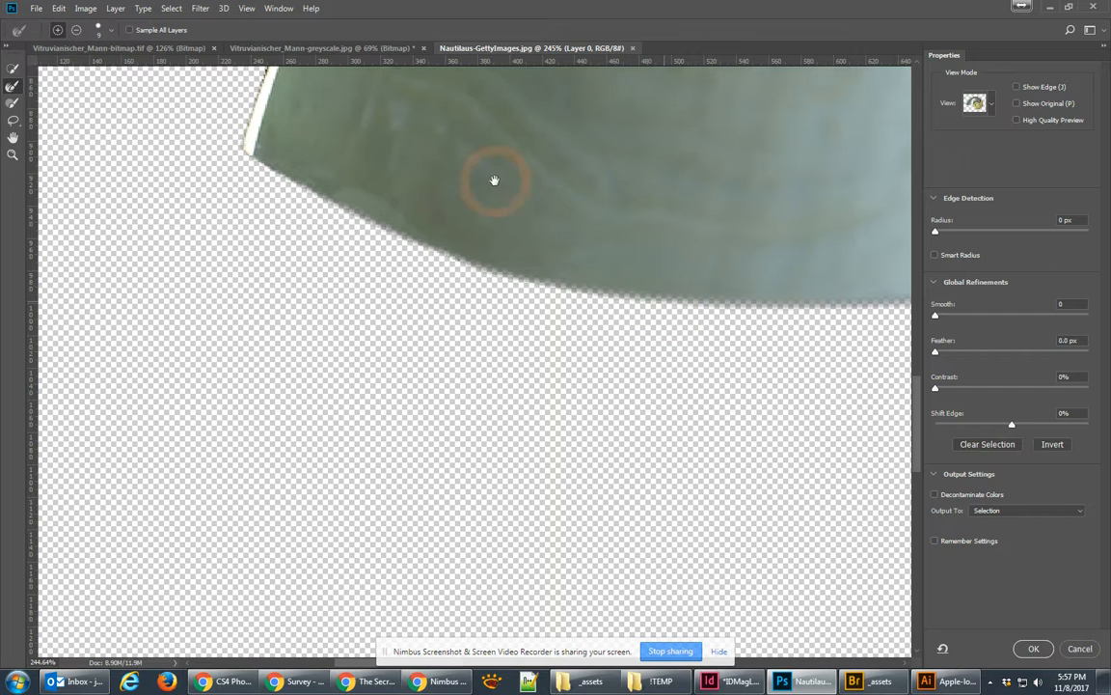
pyautogui.moveTo(246, 151)
pyautogui.mouseDown()
pyautogui.moveTo(268, 67)
pyautogui.moveTo(265, 105)
pyautogui.moveTo(261, 86)
pyautogui.moveTo(248, 164)
pyautogui.mouseUp()
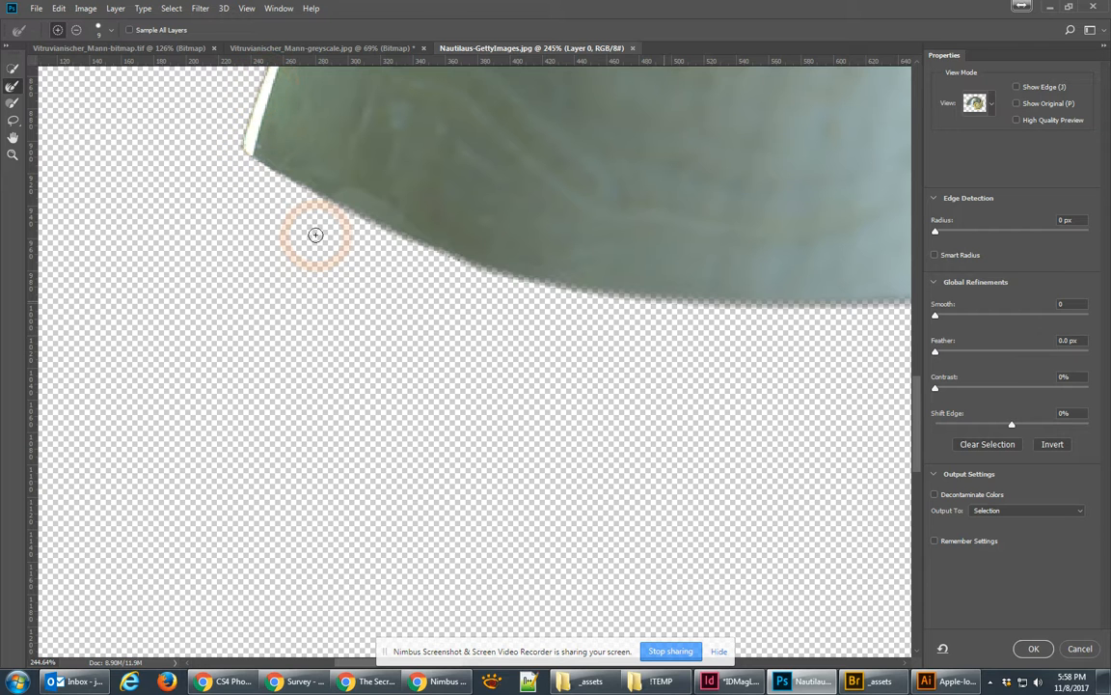
pyautogui.scroll(-2, 411, 295)
pyautogui.keyDown('alt'); pyautogui.click(453, 336); pyautogui.keyUp('alt')
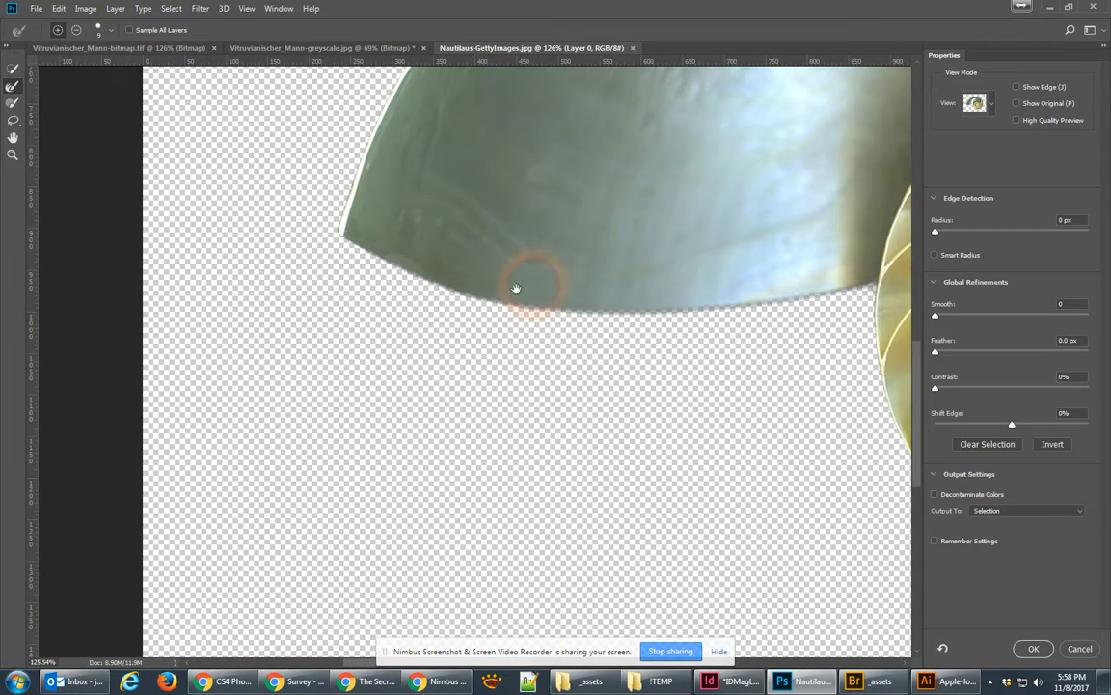
# Set the selection's Shift Edge to -48%, edge detection Radius to 5 px and Smooth to 19, touching up the lower edge
pyautogui.moveTo(1012, 424); pyautogui.dragTo(976, 439)
pyautogui.moveTo(680, 290)
pyautogui.mouseDown()
pyautogui.moveTo(752, 298)
pyautogui.moveTo(849, 268)
pyautogui.mouseUp()
pyautogui.moveTo(936, 232); pyautogui.dragTo(975, 235)
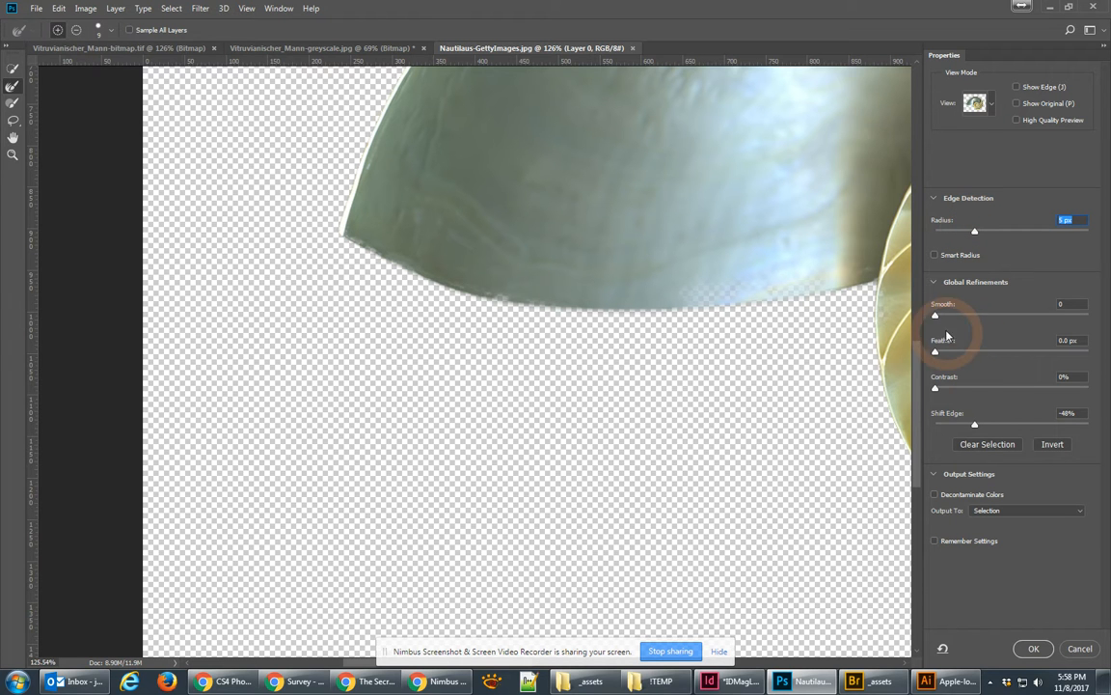
pyautogui.moveTo(936, 316); pyautogui.dragTo(965, 321)
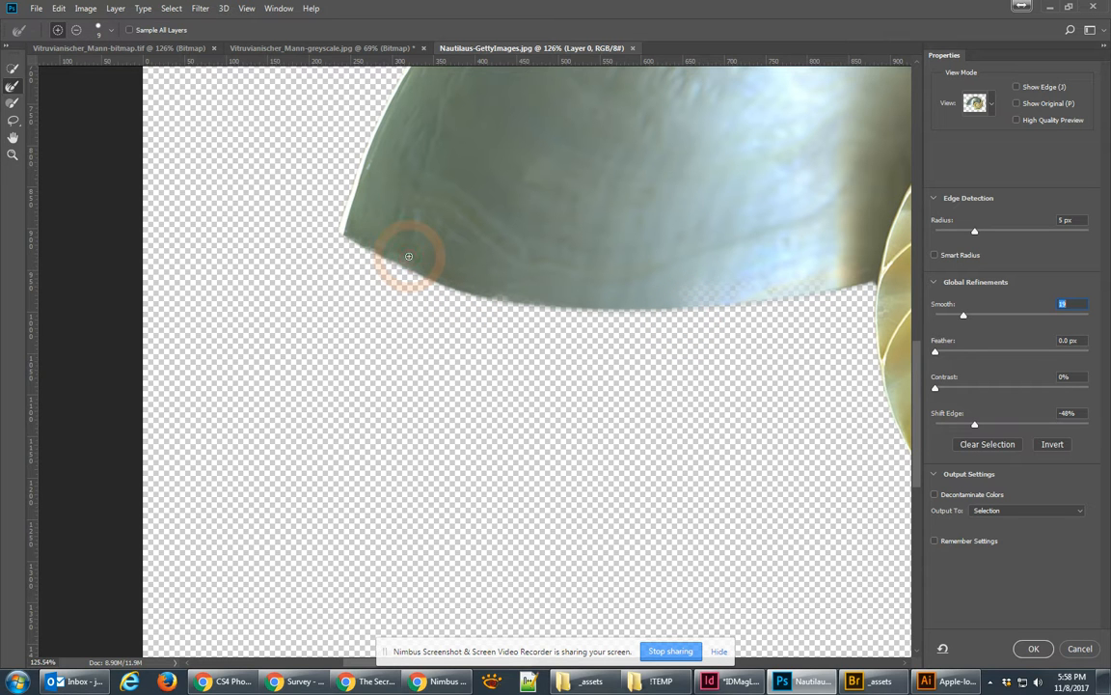
pyautogui.click(699, 290)
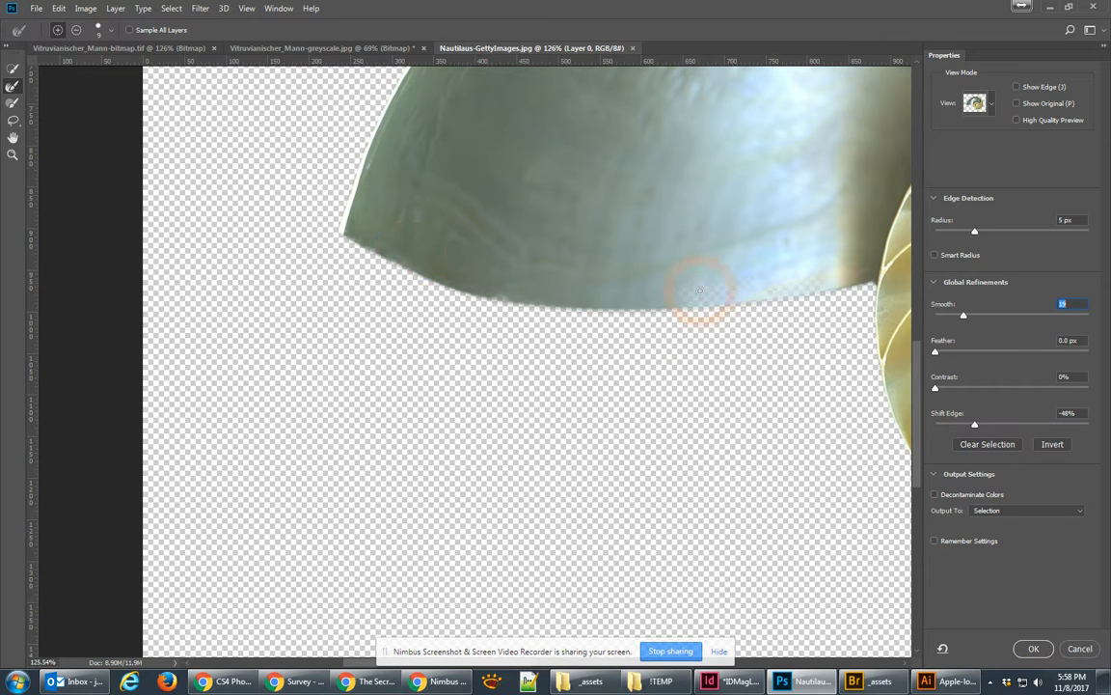
# Brush over the shell's lower edge once more and discard all of the current Select and Mask refinements
pyautogui.moveTo(709, 295)
pyautogui.mouseDown()
pyautogui.moveTo(763, 288)
pyautogui.moveTo(707, 287)
pyautogui.moveTo(829, 277)
pyautogui.moveTo(676, 289)
pyautogui.moveTo(814, 288)
pyautogui.mouseUp()
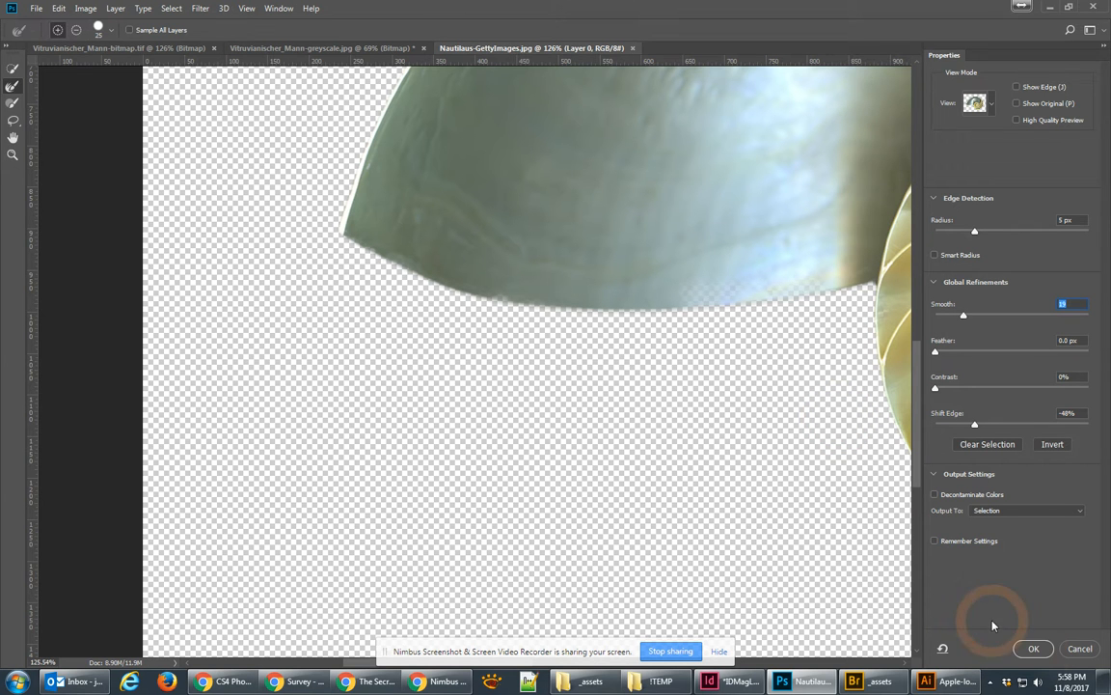
pyautogui.click(1079, 652)
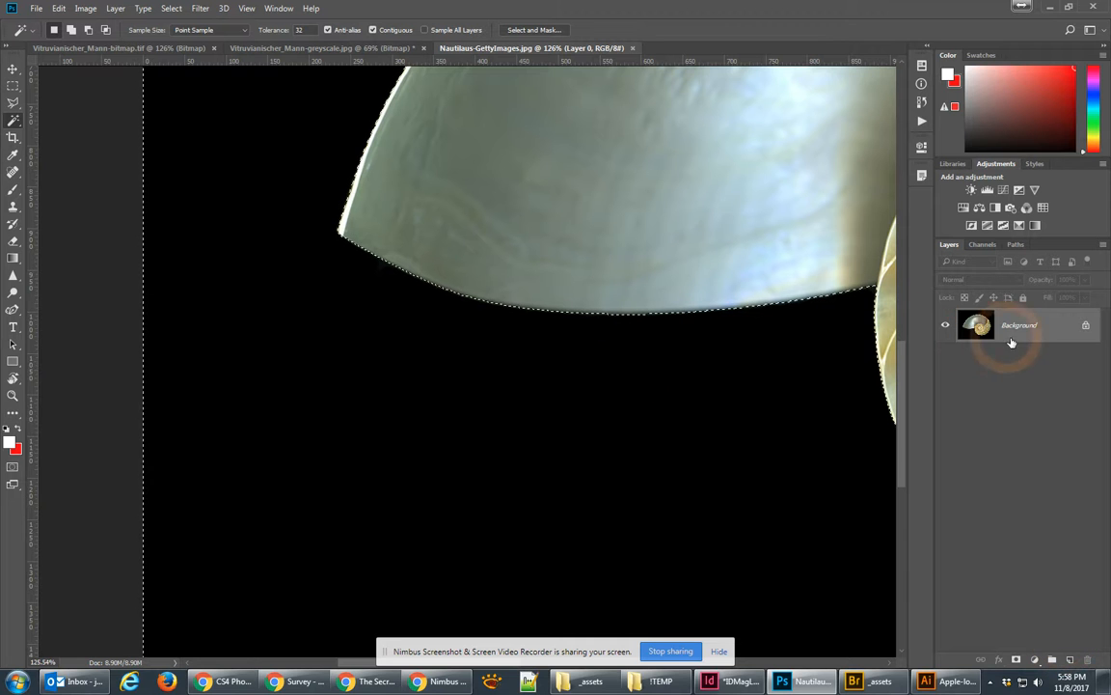
# Refine the shell selection in Select and Mask with Shift Edge -50%, Feather 1.0 px and edge detection Radius 2 px, output as a selection
pyautogui.rightClick(773, 258)
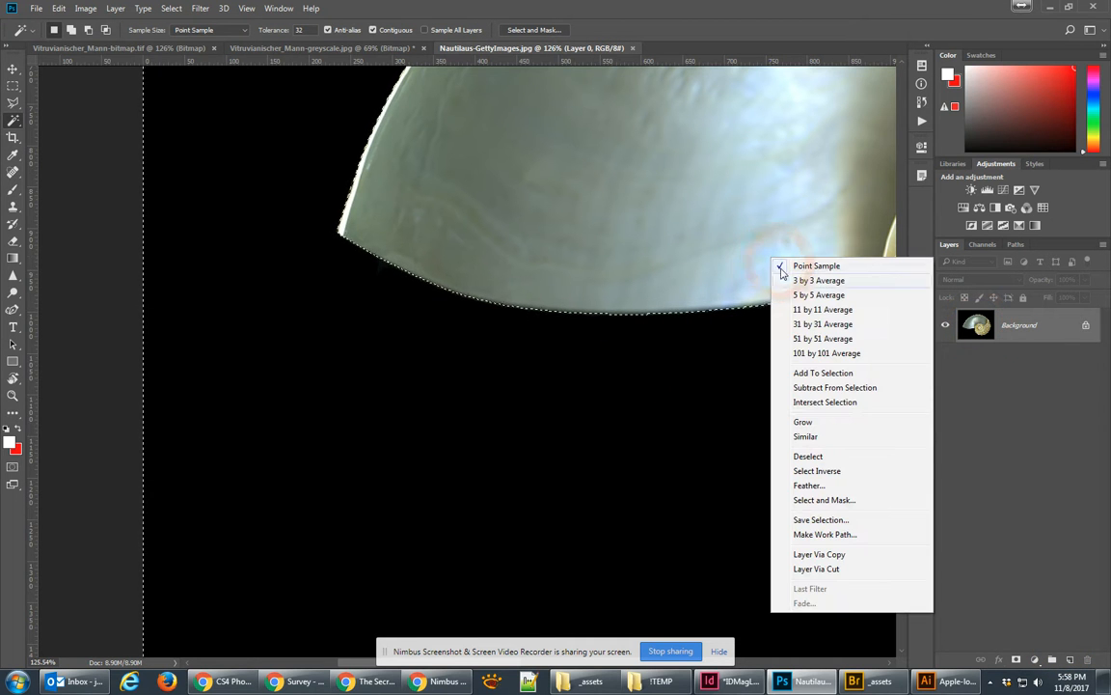
pyautogui.click(847, 500)
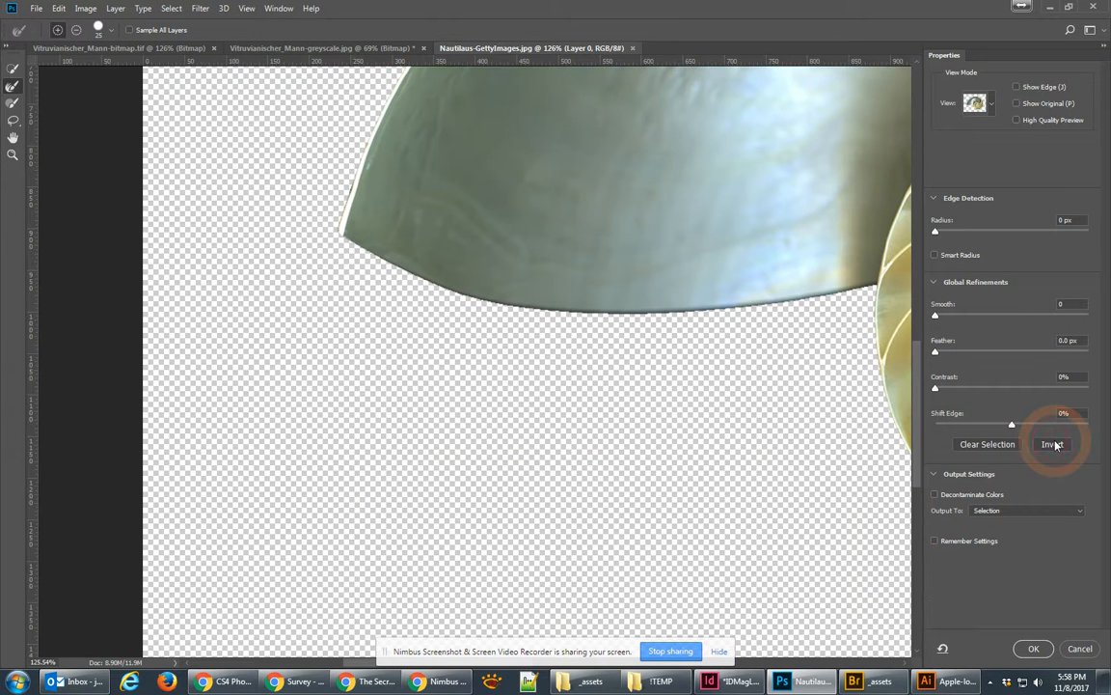
pyautogui.moveTo(1011, 431); pyautogui.dragTo(973, 431)
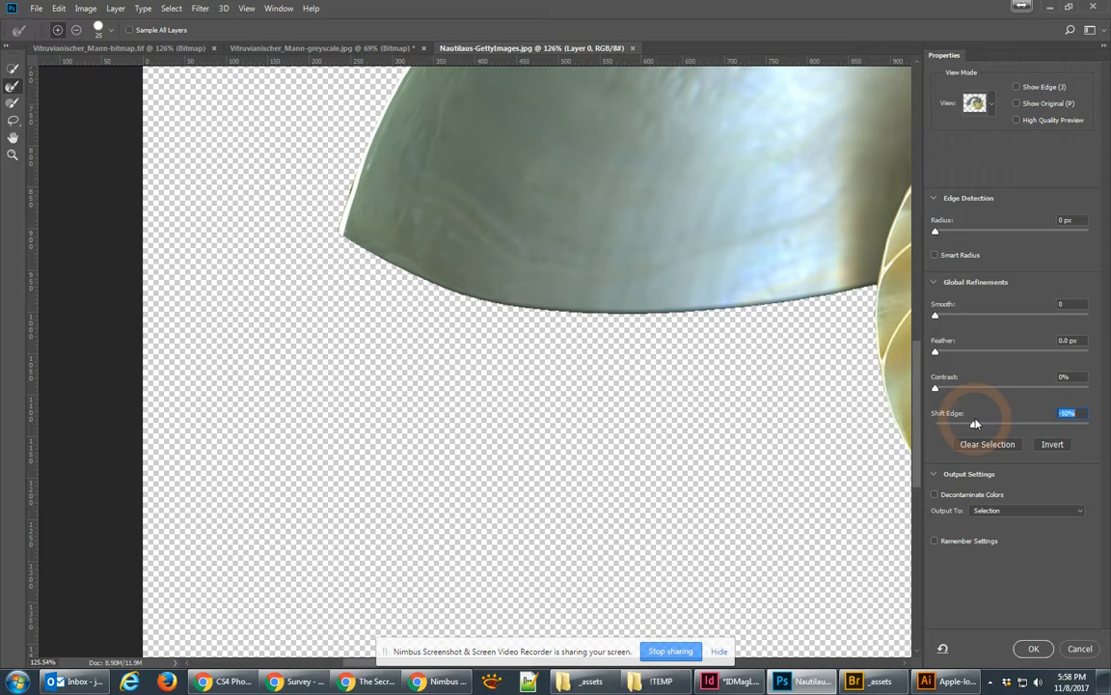
pyautogui.moveTo(935, 353); pyautogui.dragTo(945, 356)
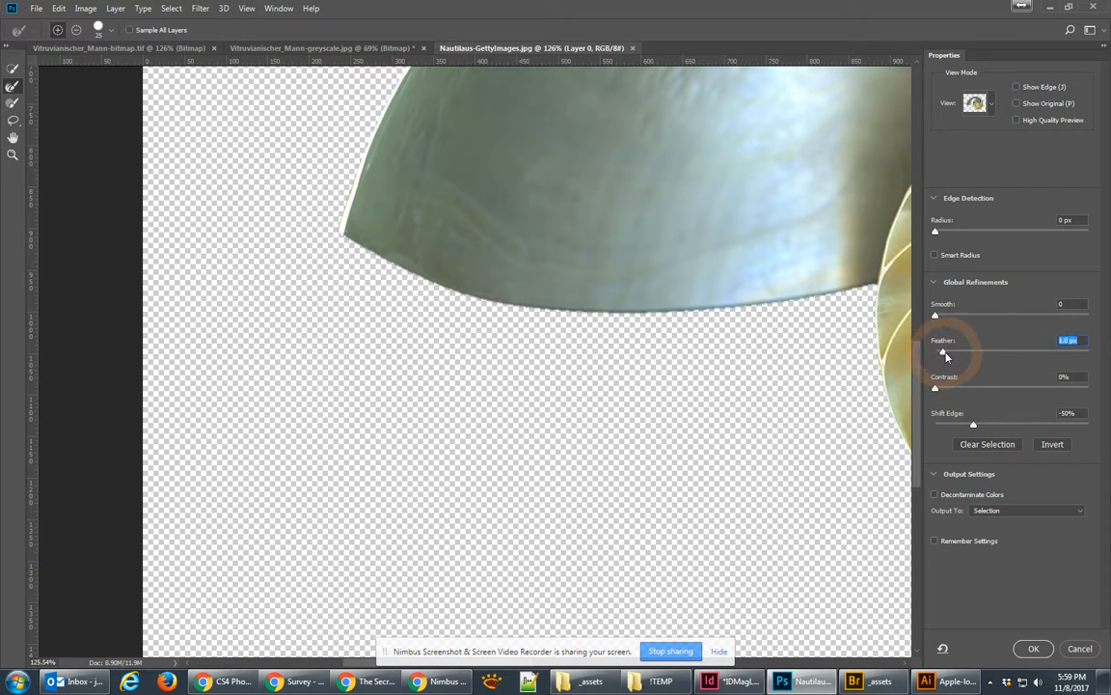
pyautogui.moveTo(935, 232); pyautogui.dragTo(954, 236)
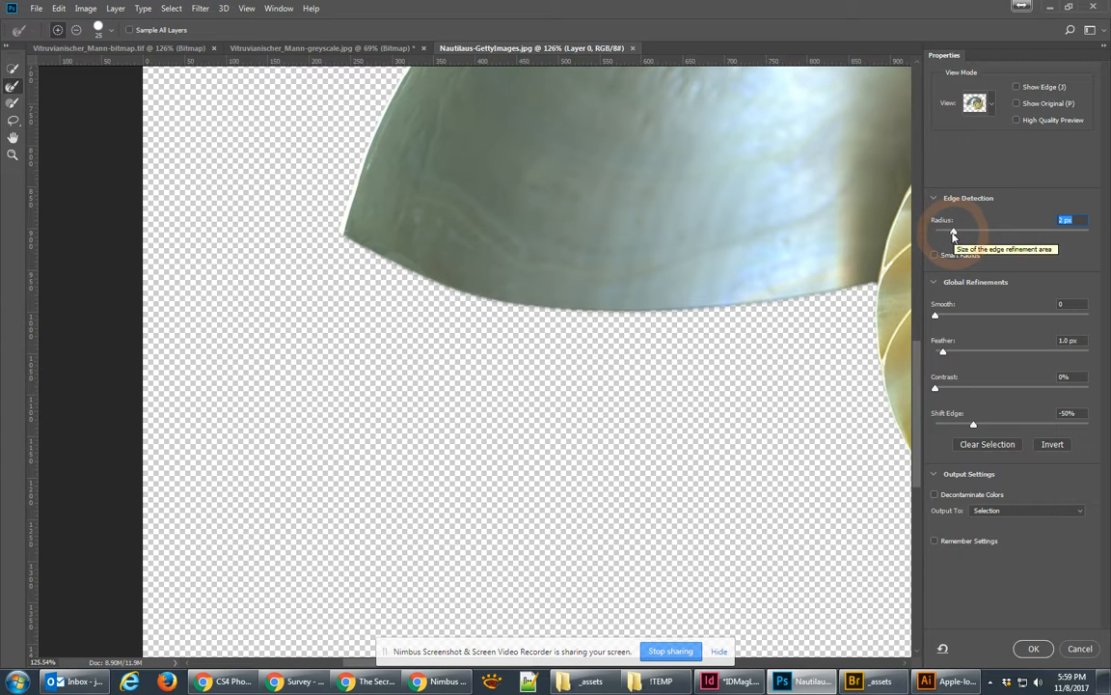
pyautogui.click(1033, 650)
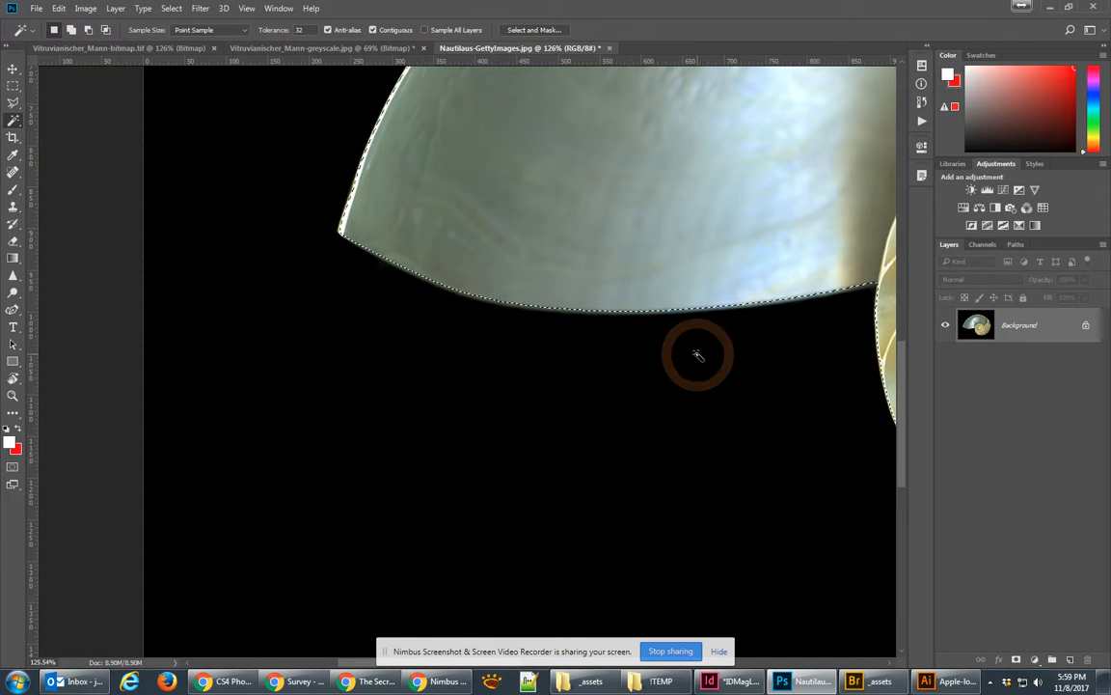
pyautogui.hotkey('ctrl', '0')
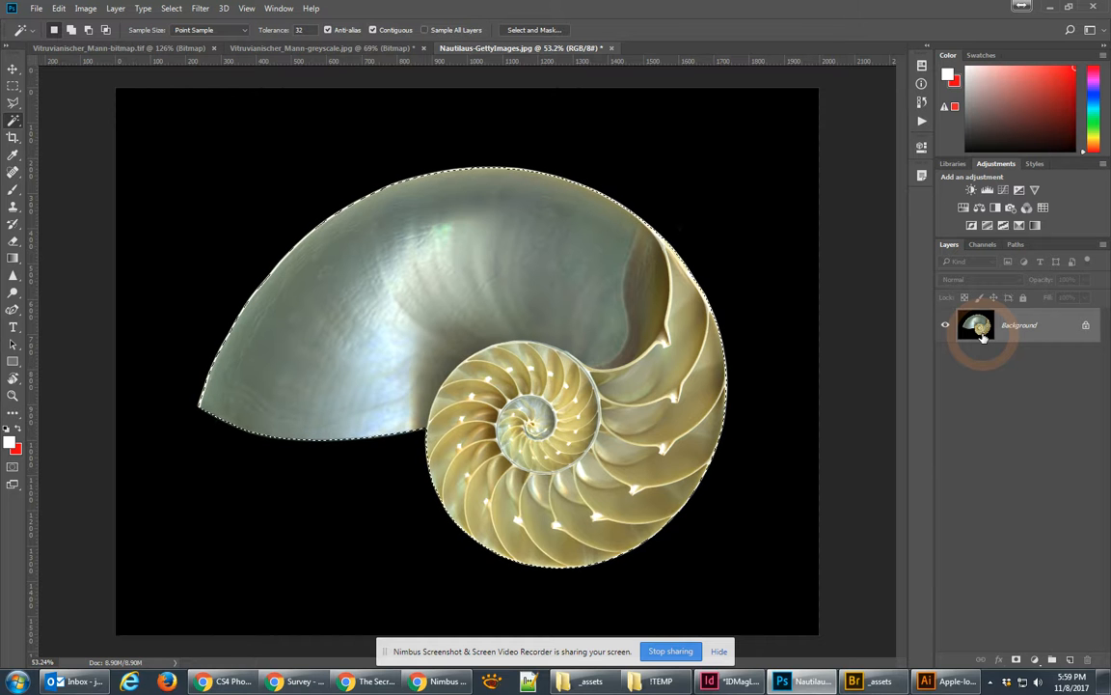
# Try adding a layer mask from the shell selection and undo it
pyautogui.click(1016, 660)
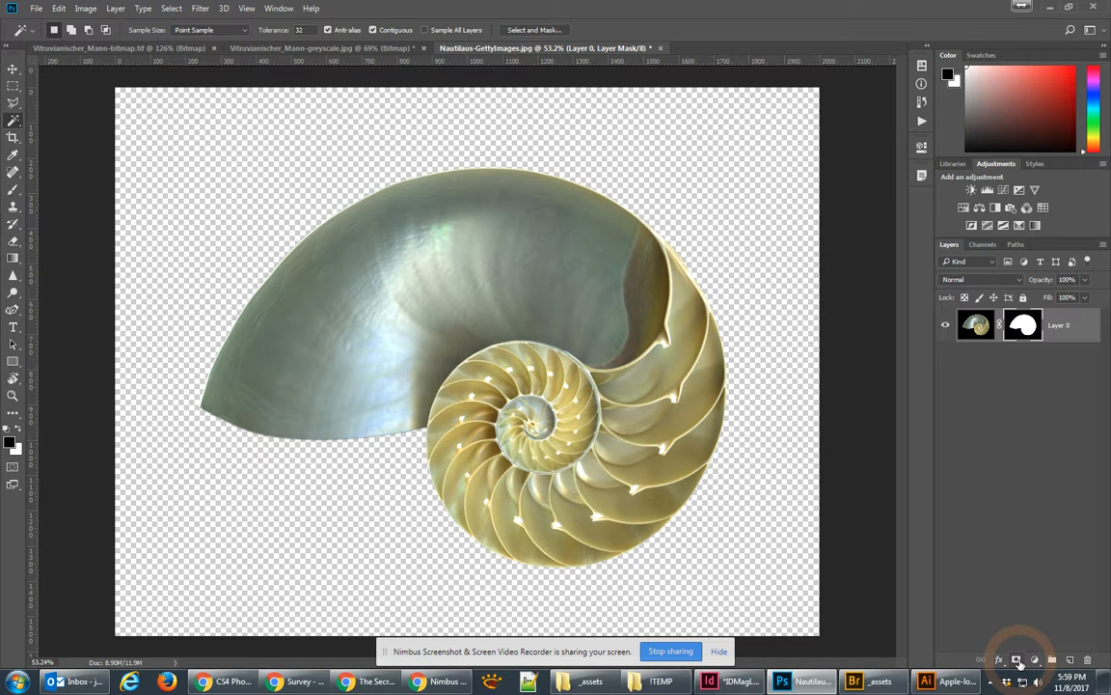
pyautogui.hotkey('ctrl', 'z')
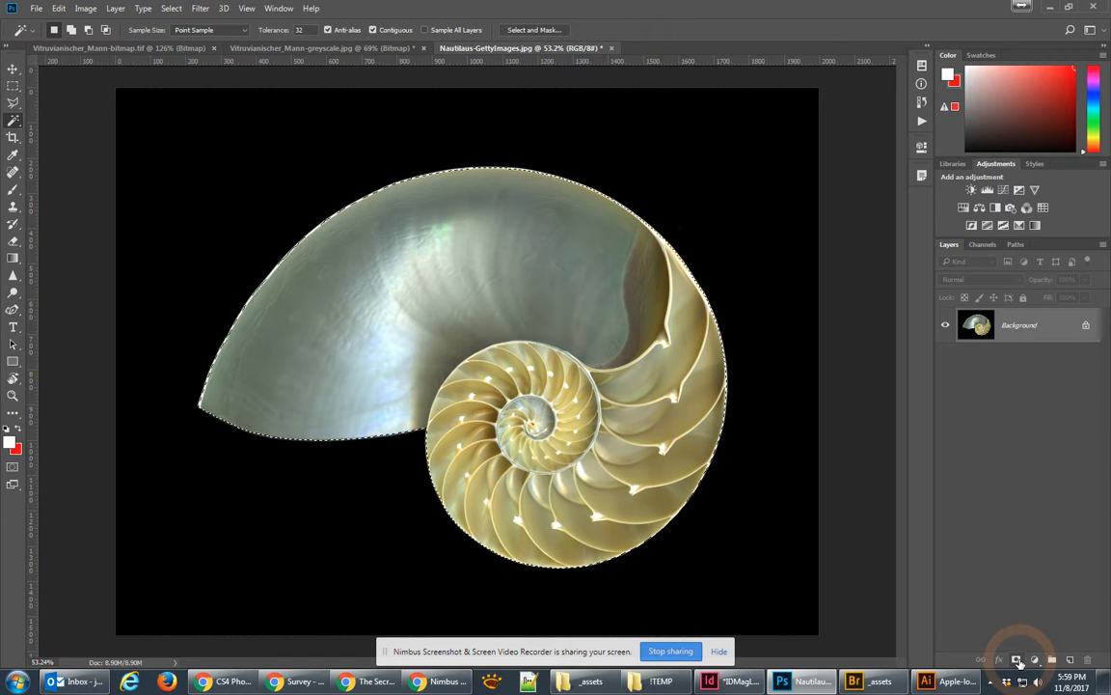
# Save the shell selection as a new channel named alpha
pyautogui.click(985, 247)
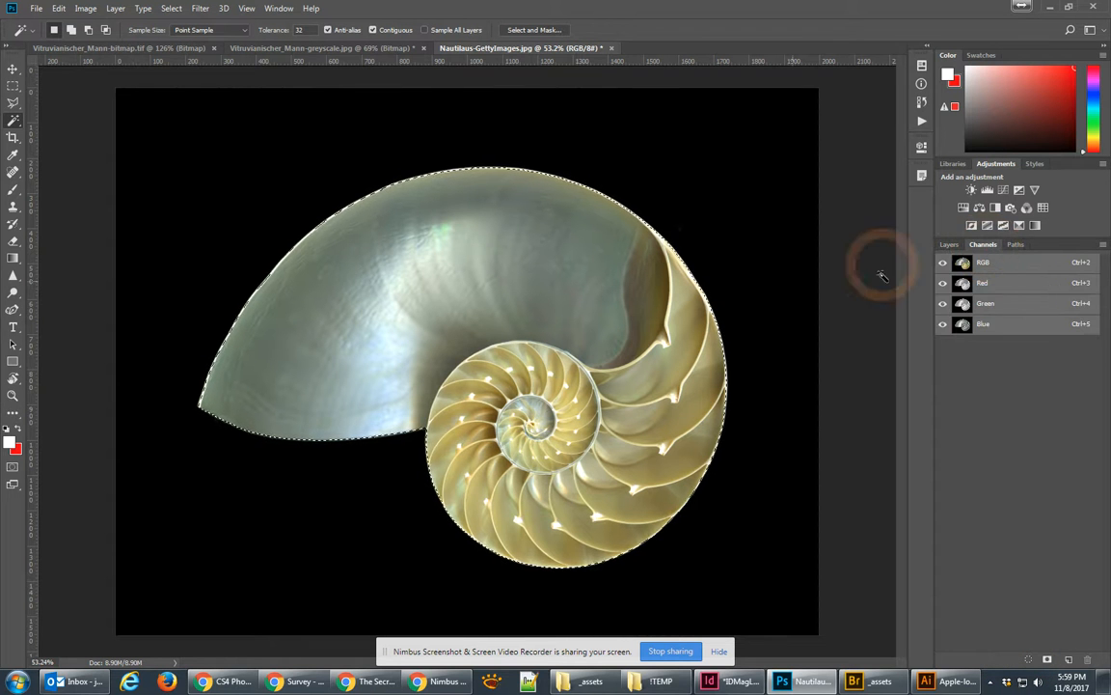
pyautogui.click(172, 9)
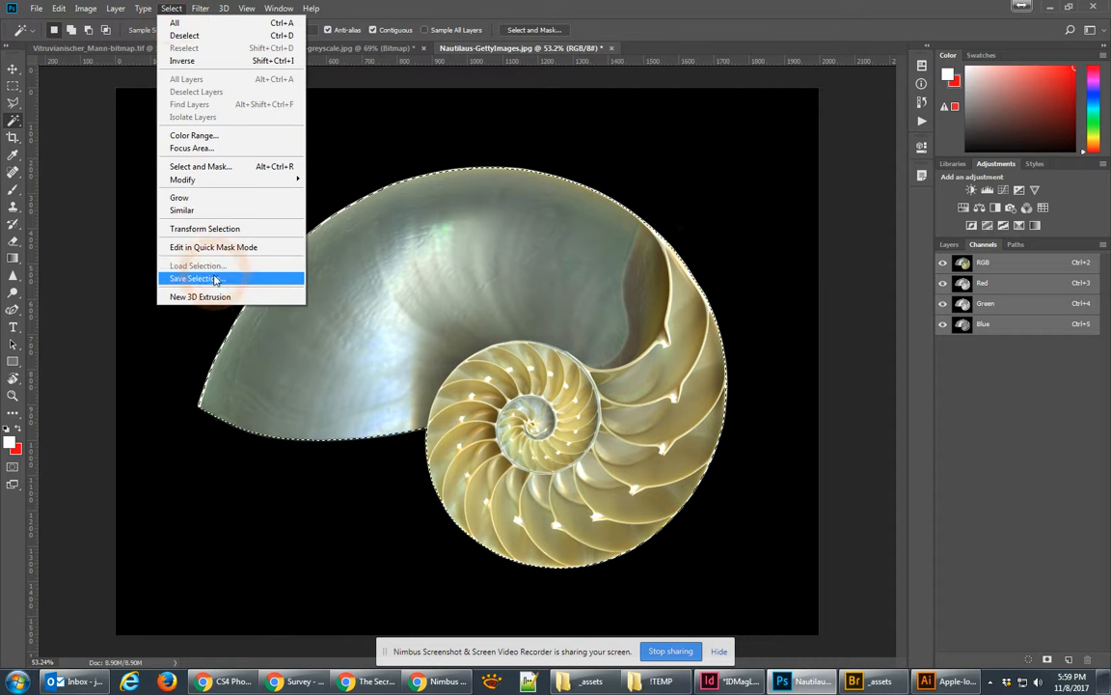
pyautogui.click(214, 279)
pyautogui.click(507, 236)
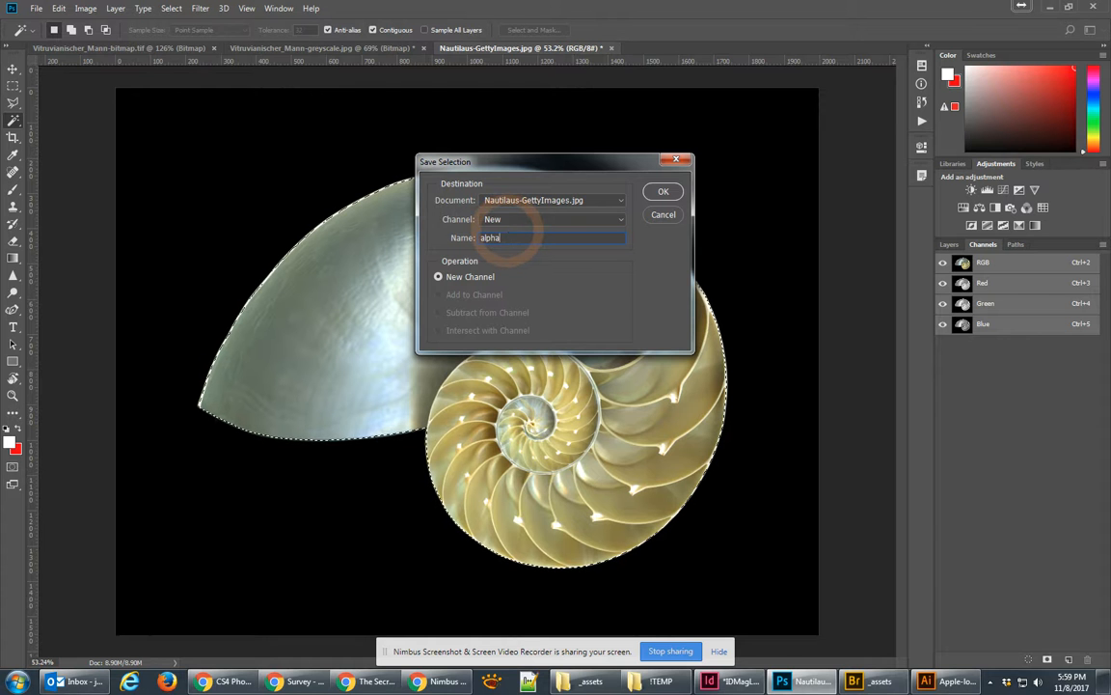
pyautogui.write('alpha')
pyautogui.press('Return')
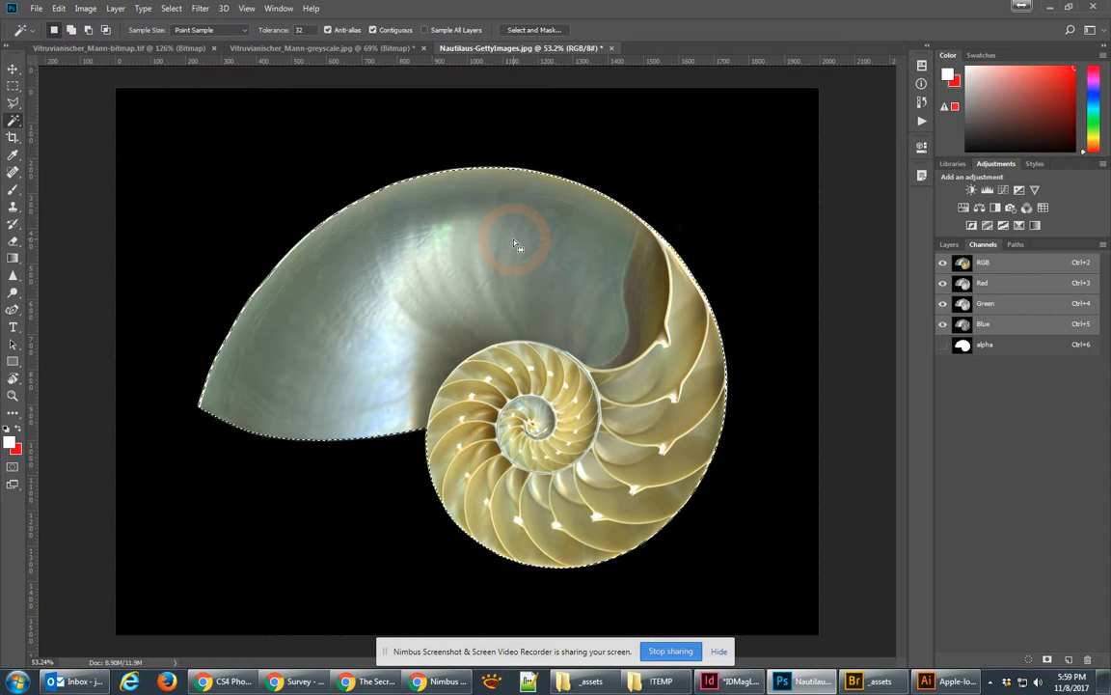
# Save the image in the _assets folder as the TIFF Nautilaus-GettyImages-alpha.tif, including alpha channels and with LZW compression
pyautogui.click(41, 10)
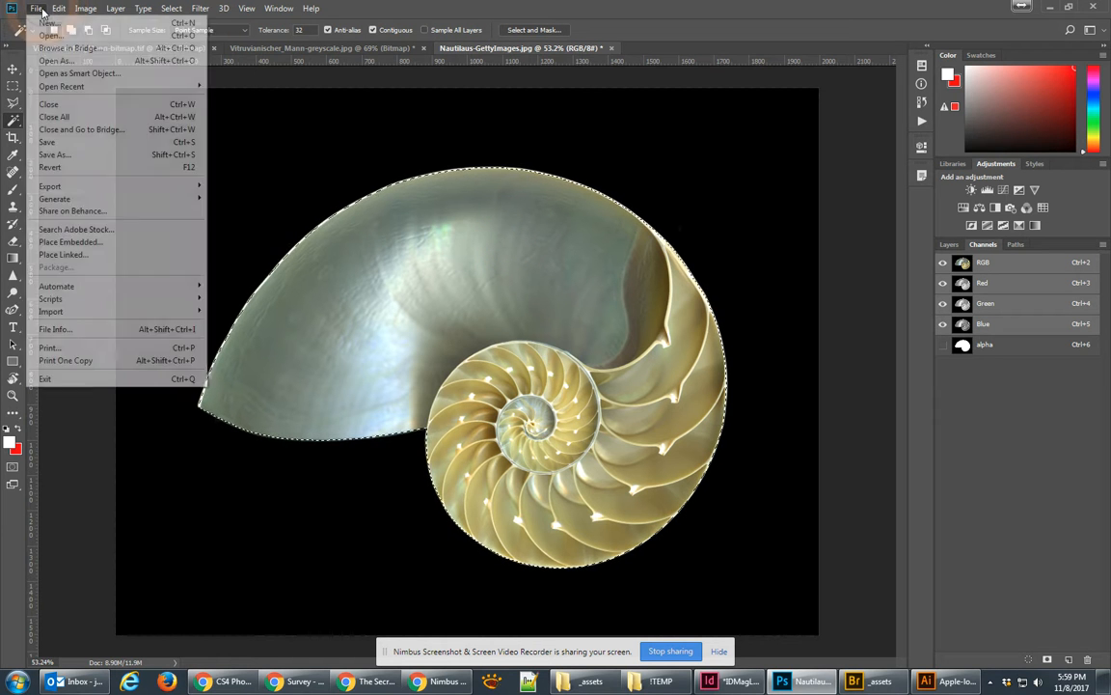
pyautogui.click(71, 154)
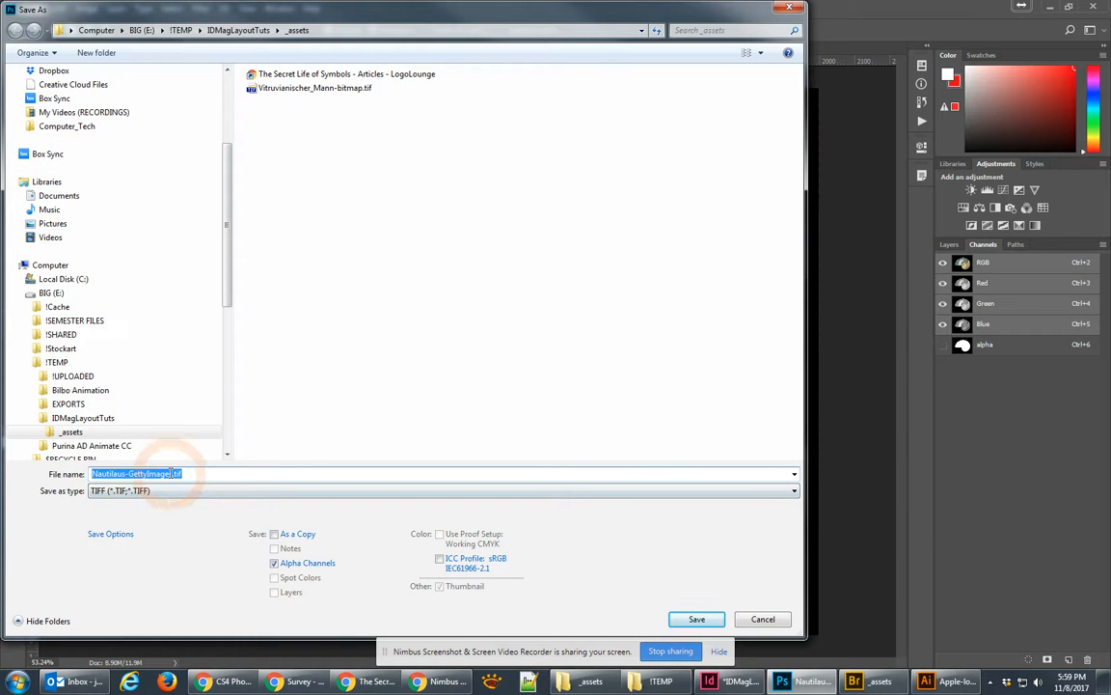
pyautogui.click(154, 490)
pyautogui.click(156, 490)
pyautogui.click(172, 475)
pyautogui.click(173, 475)
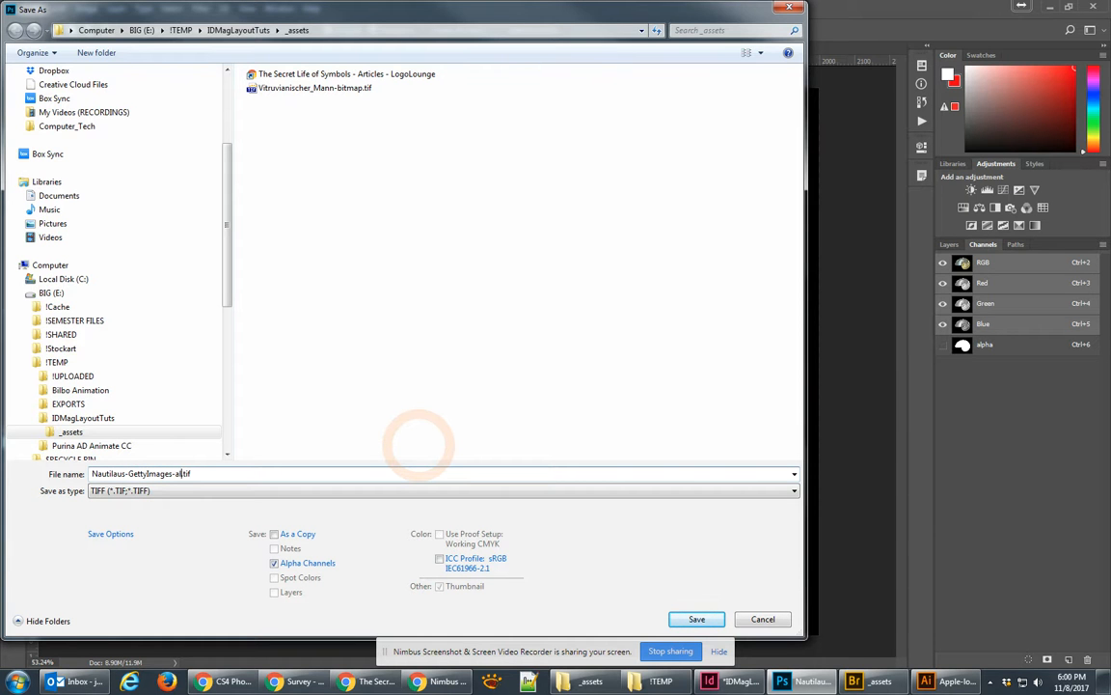
pyautogui.press('Return')
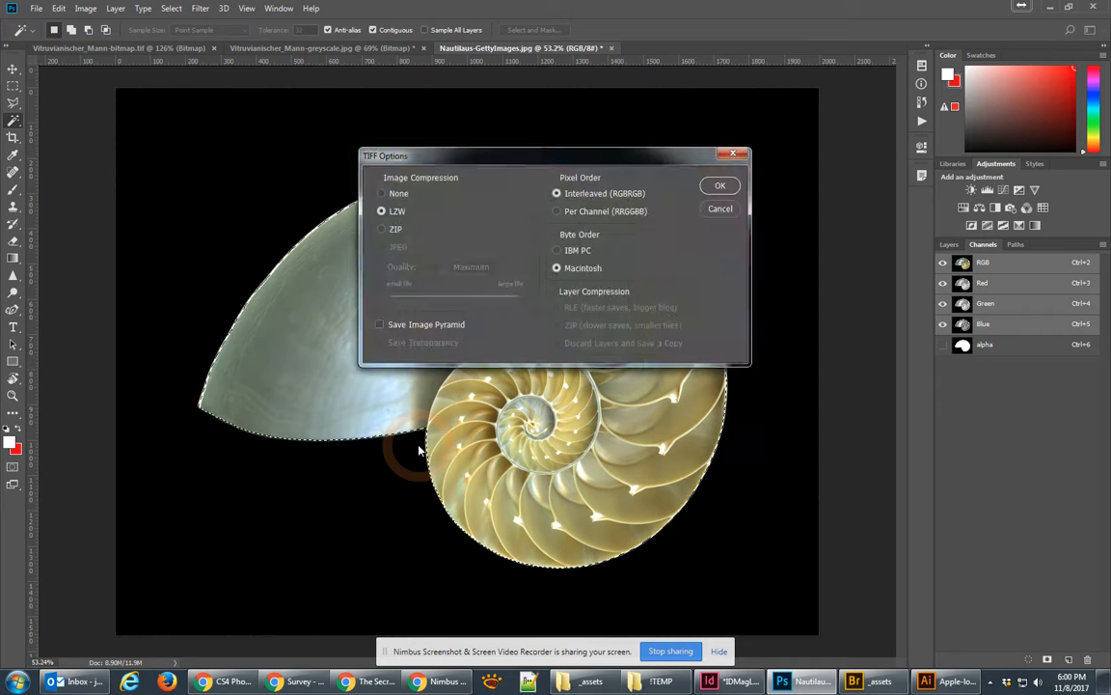
pyautogui.click(734, 184)
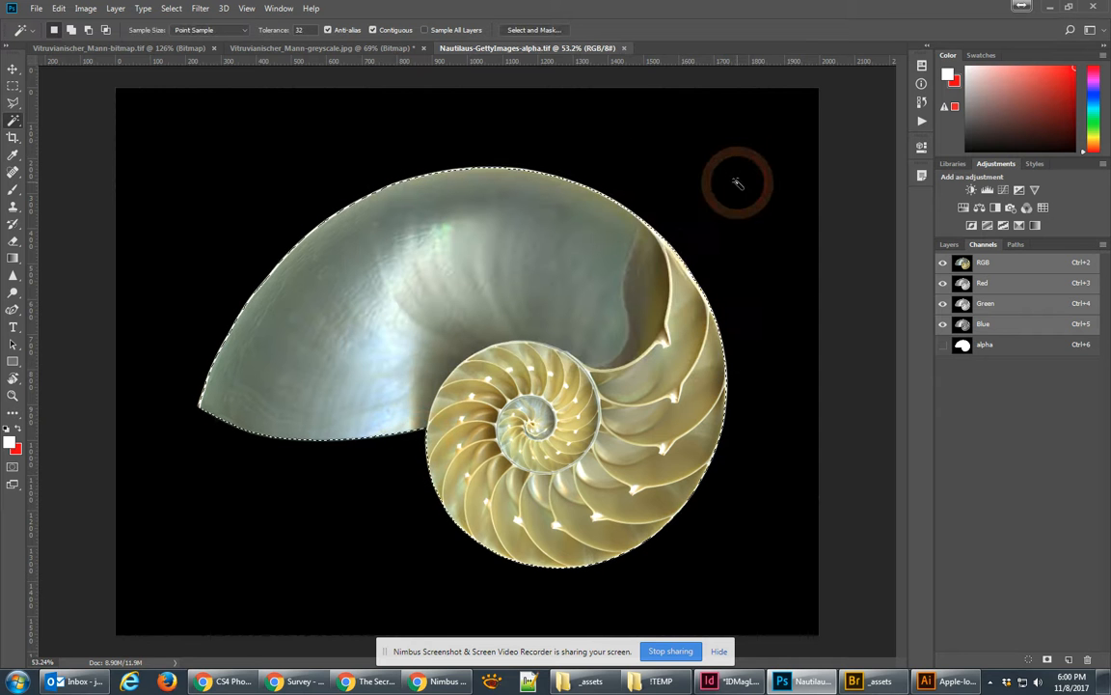
# Try bringing Nautilaus-GettyImages-alpha.tif from Bridge onto page 4 of the InDesign layout, and delete the placed copy
pyautogui.click(1052, 9)
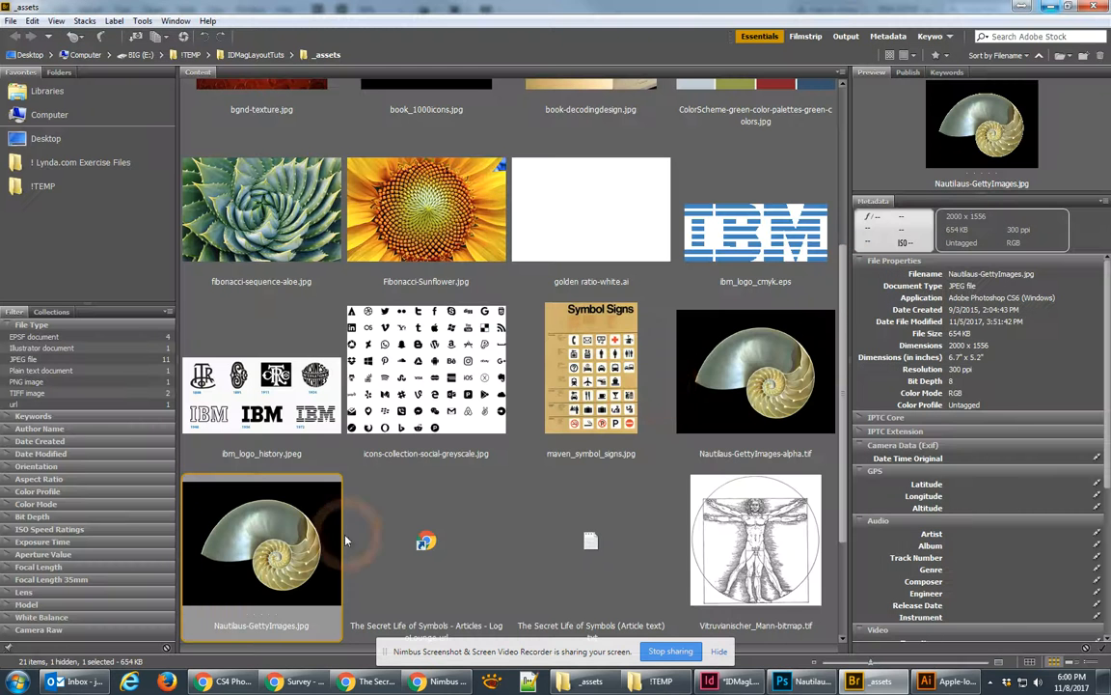
pyautogui.click(752, 390)
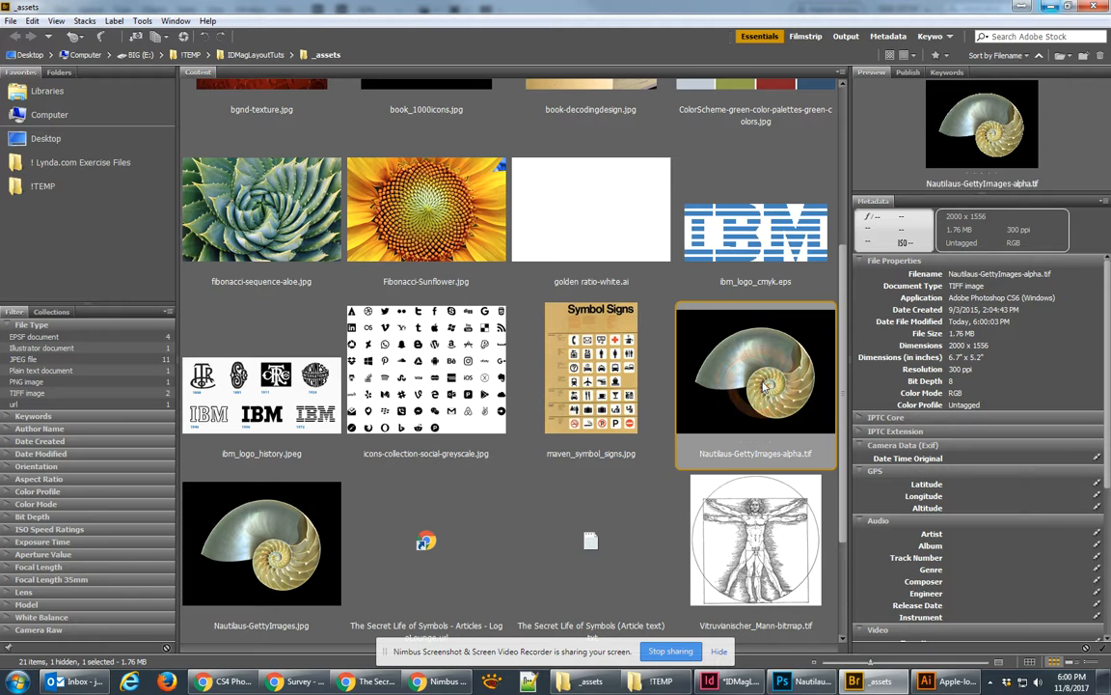
pyautogui.moveTo(764, 385); pyautogui.dragTo(662, 469)
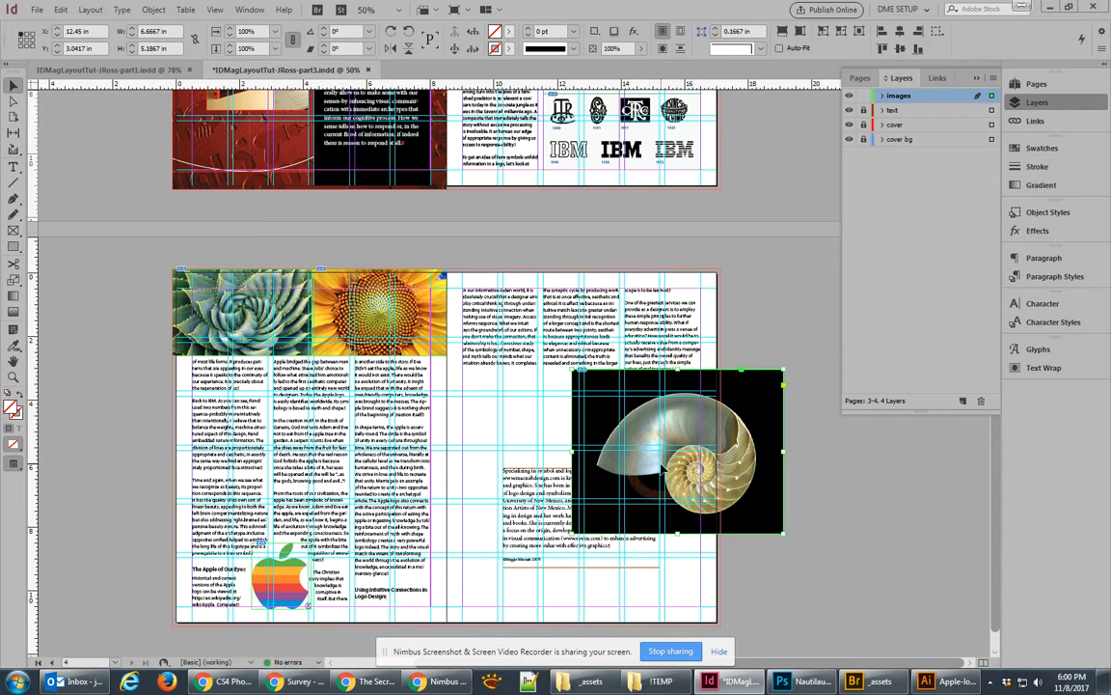
pyautogui.press('Delete')
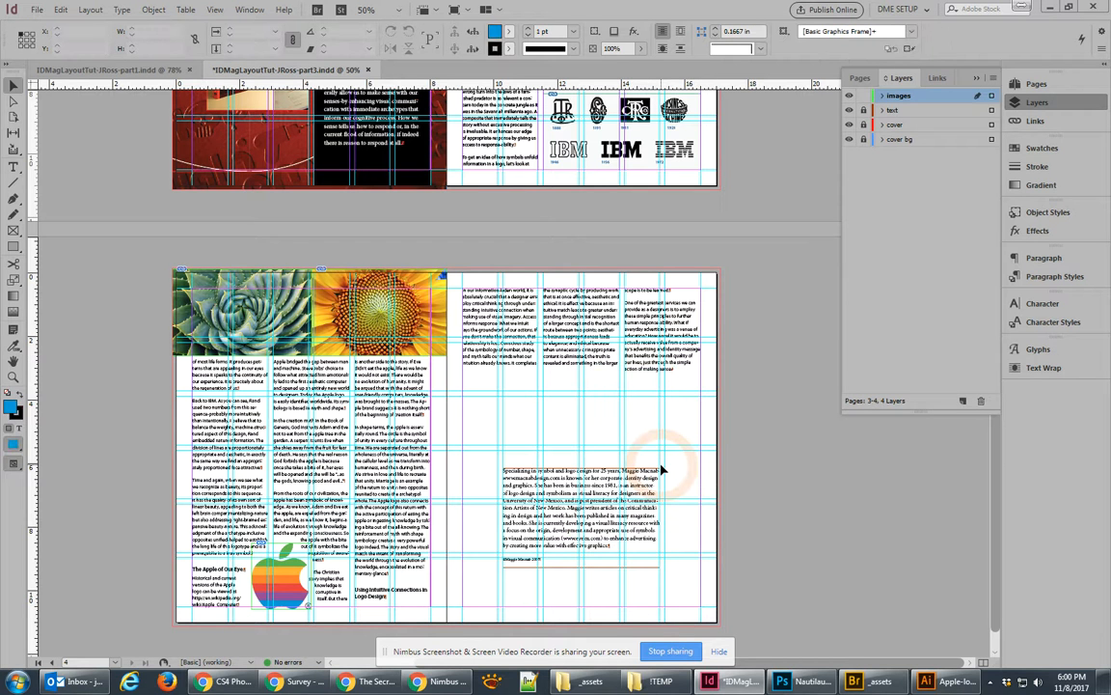
# Choose Nautilaus-GettyImages-alpha.tif from the _assets folder for placing, with Show Import Options turned on
pyautogui.click(38, 12)
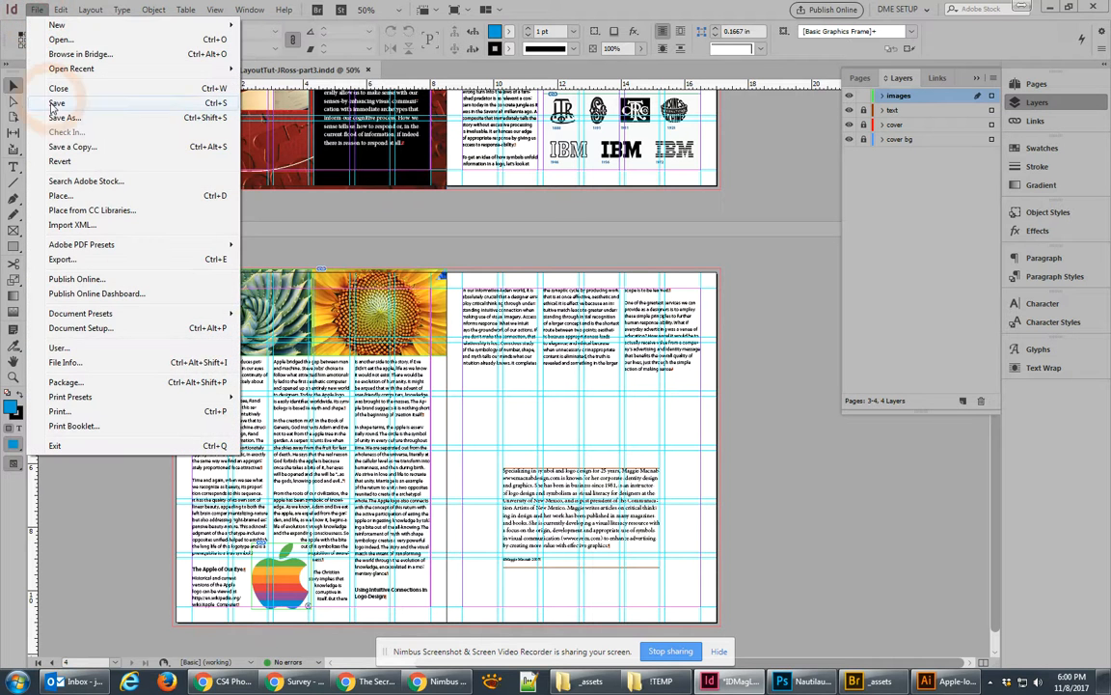
pyautogui.click(68, 196)
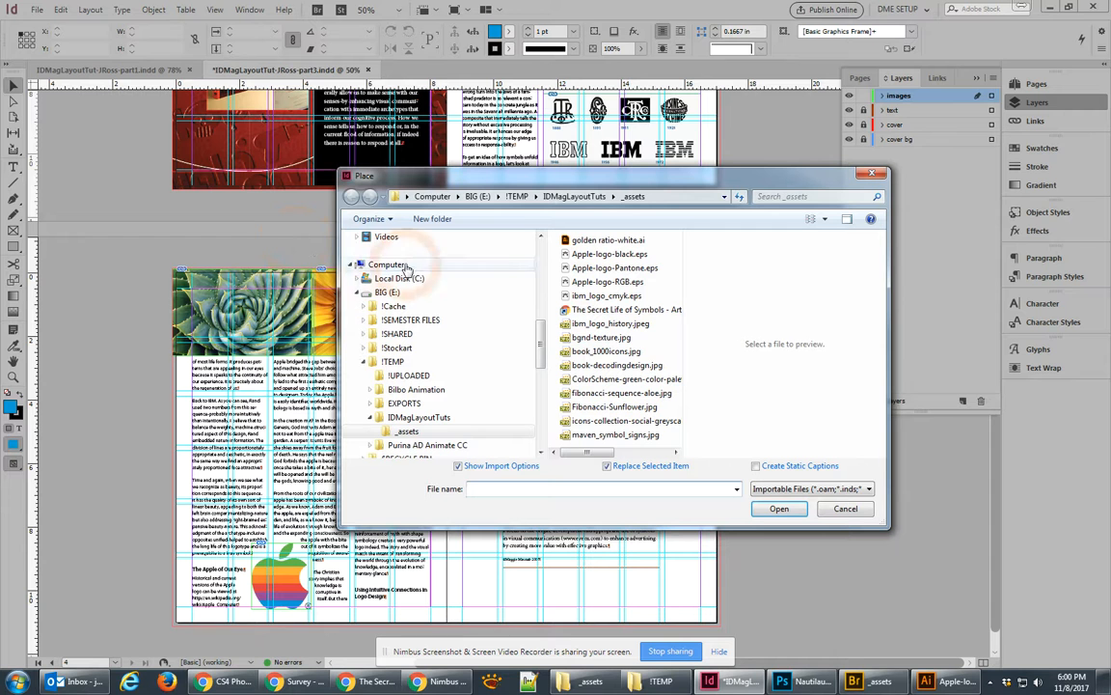
pyautogui.click(615, 406)
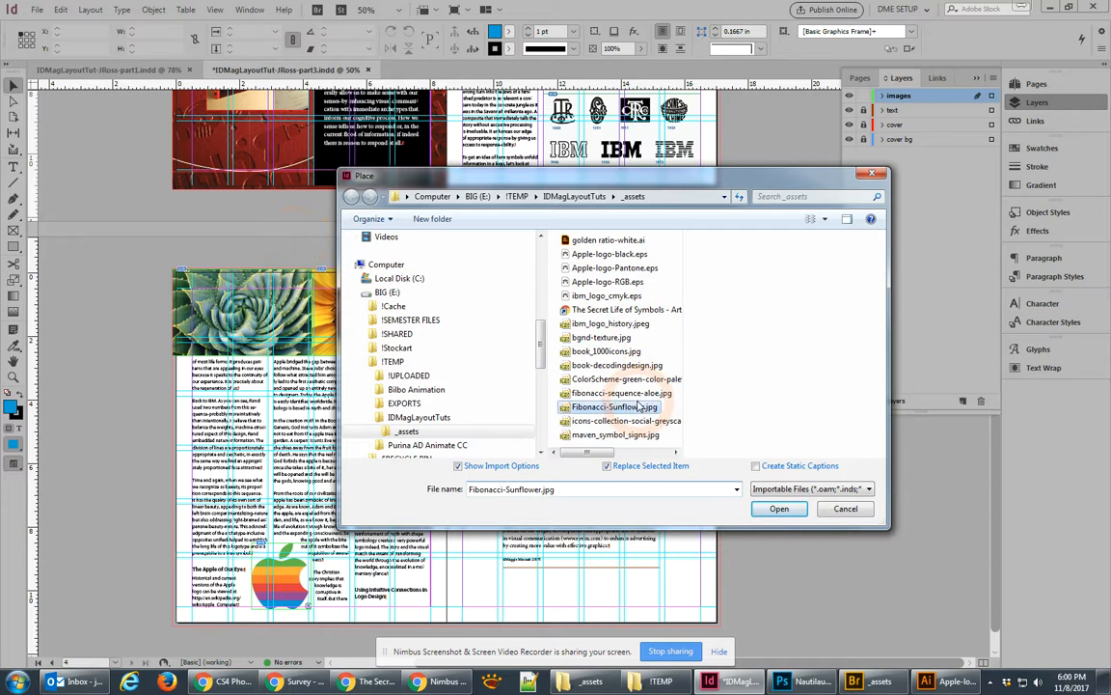
pyautogui.scroll(-3, 646, 419)
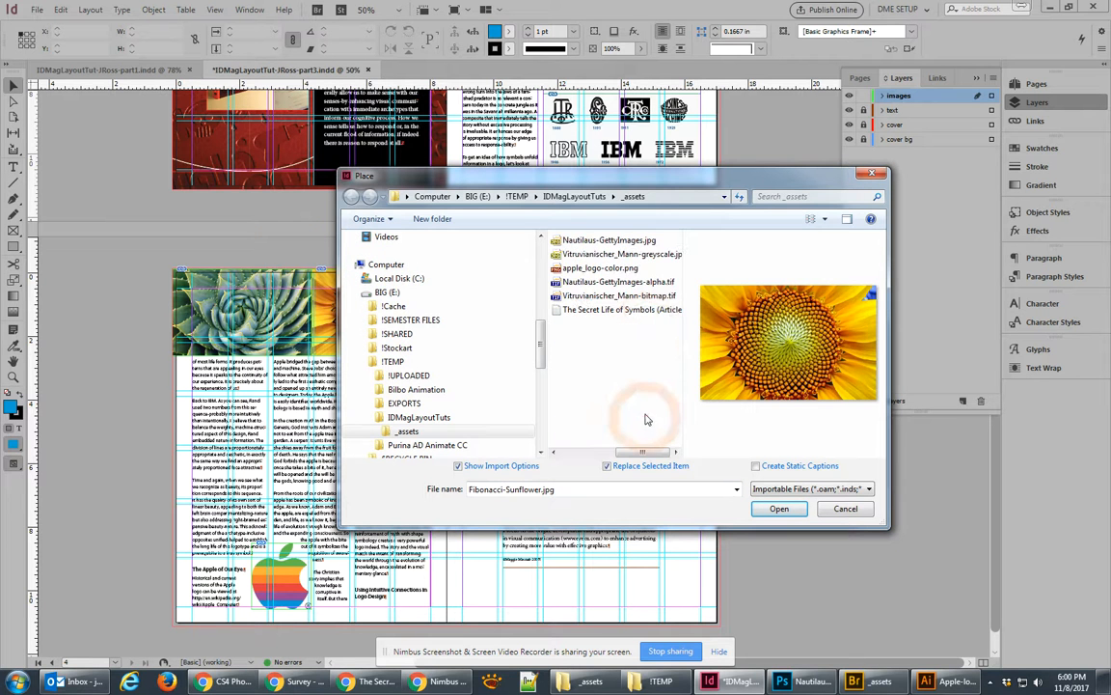
pyautogui.click(611, 284)
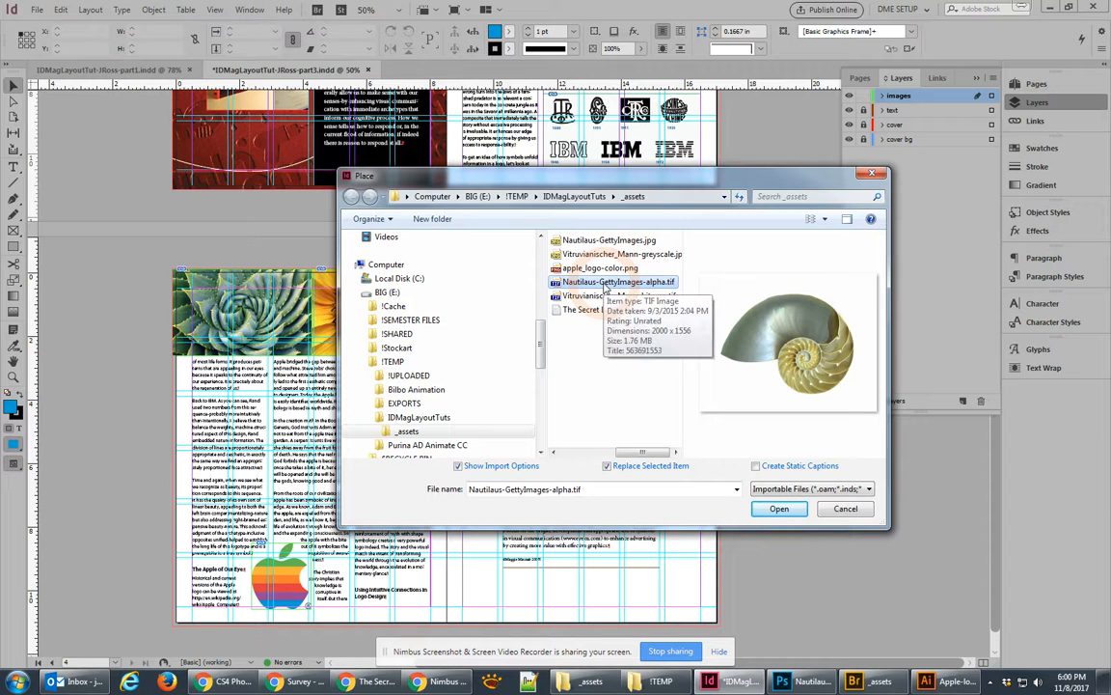
pyautogui.click(477, 468)
pyautogui.click(465, 468)
pyautogui.click(465, 468)
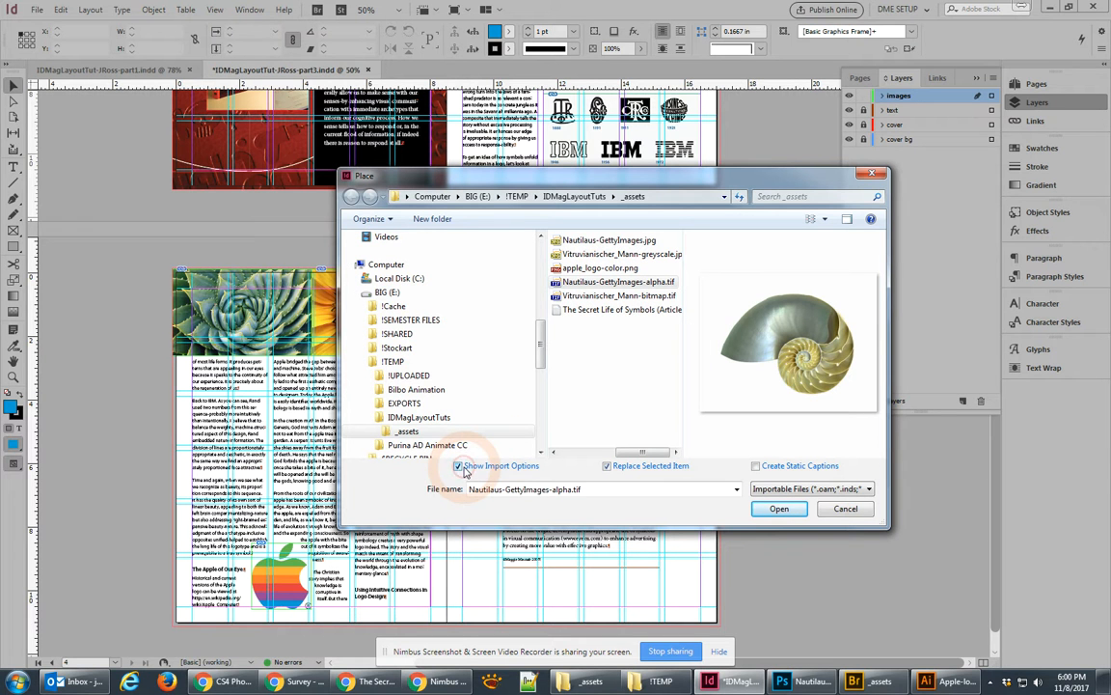
pyautogui.click(771, 513)
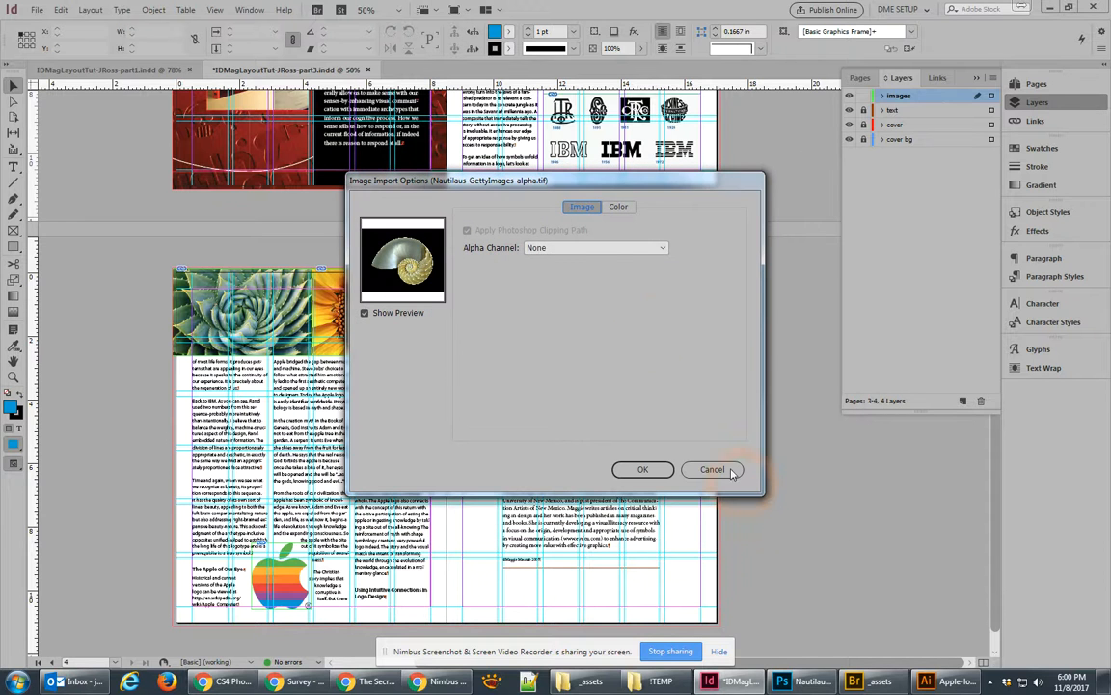
# Import the shell image using its alpha channel "alpha" and place it on page 4 below the article's text columns
pyautogui.click(566, 248)
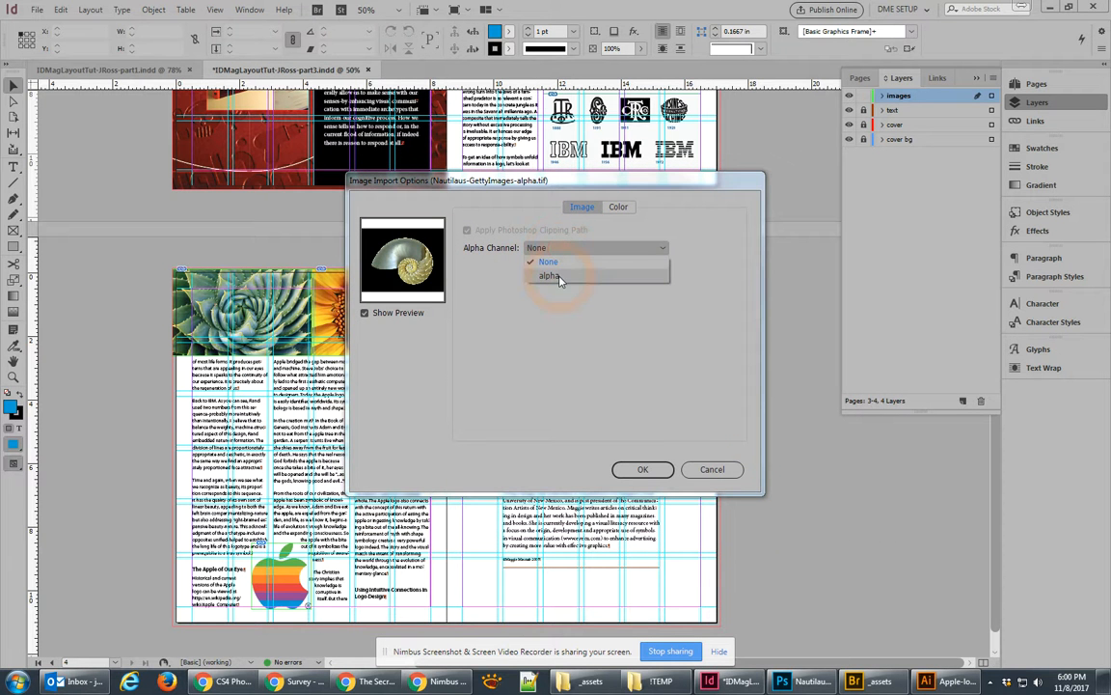
pyautogui.click(559, 274)
pyautogui.click(644, 470)
pyautogui.click(529, 363)
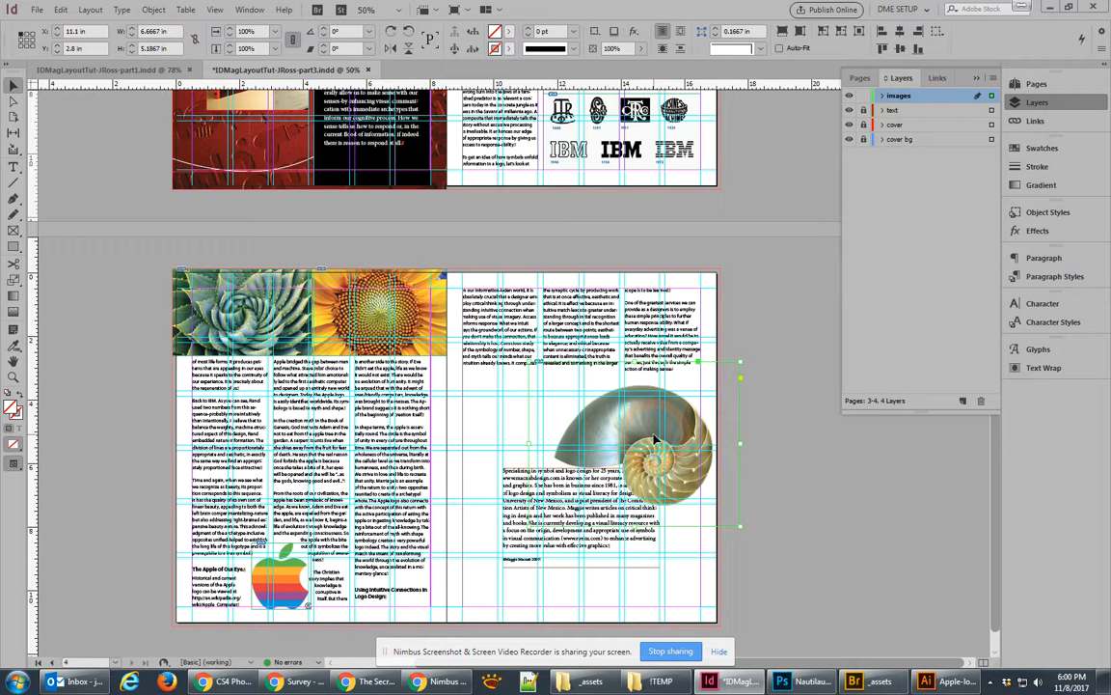
# Rotate the shell to about -123.5° and move it up to the outer edge of page 4, overlapping the text columns
pyautogui.moveTo(652, 426); pyautogui.dragTo(651, 372)
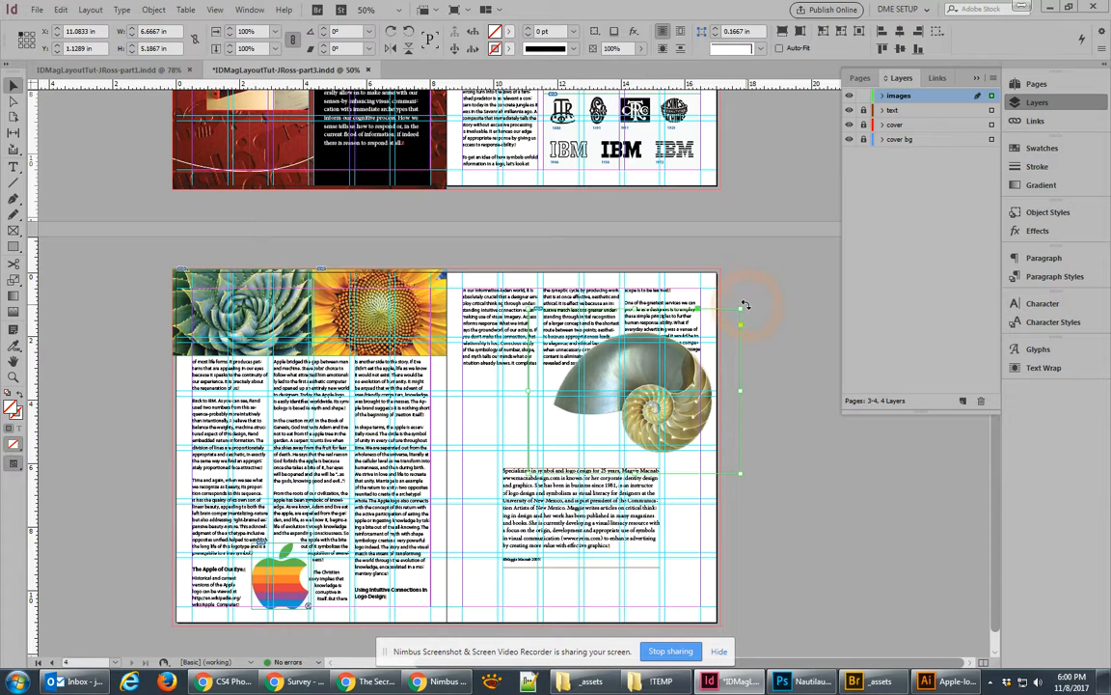
pyautogui.moveTo(744, 306); pyautogui.dragTo(636, 533)
pyautogui.moveTo(635, 441); pyautogui.dragTo(663, 406)
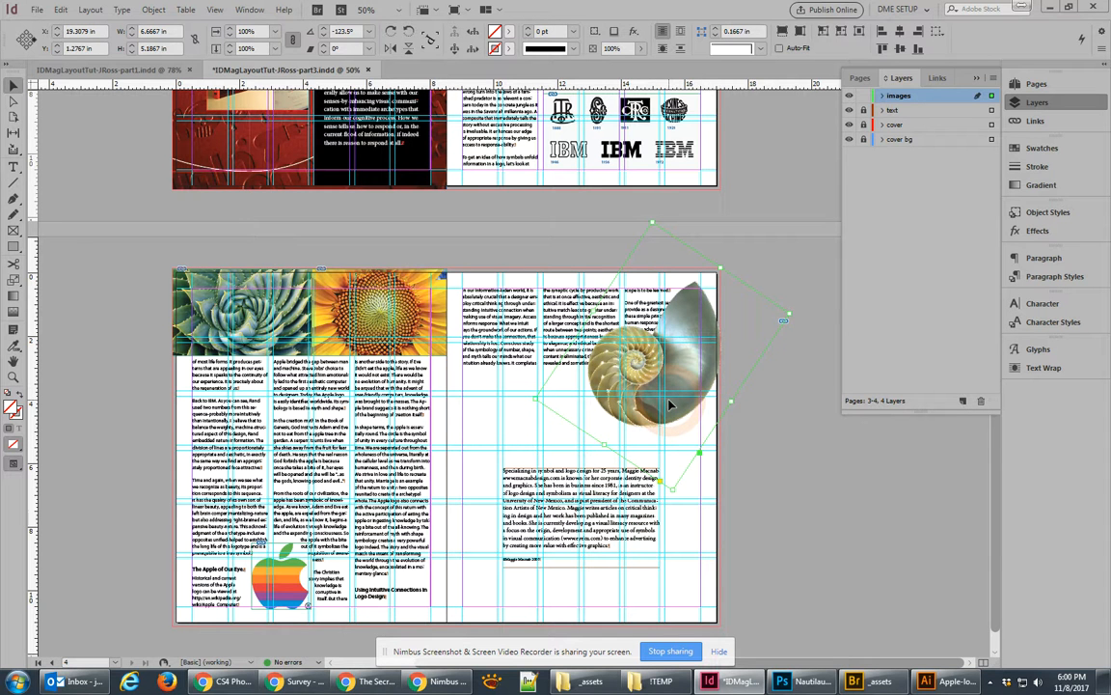
# Shift the shell partly past page 4's outer edge and wrap text around its object shape using the Alpha Channel contour
pyautogui.moveTo(660, 395); pyautogui.dragTo(689, 417)
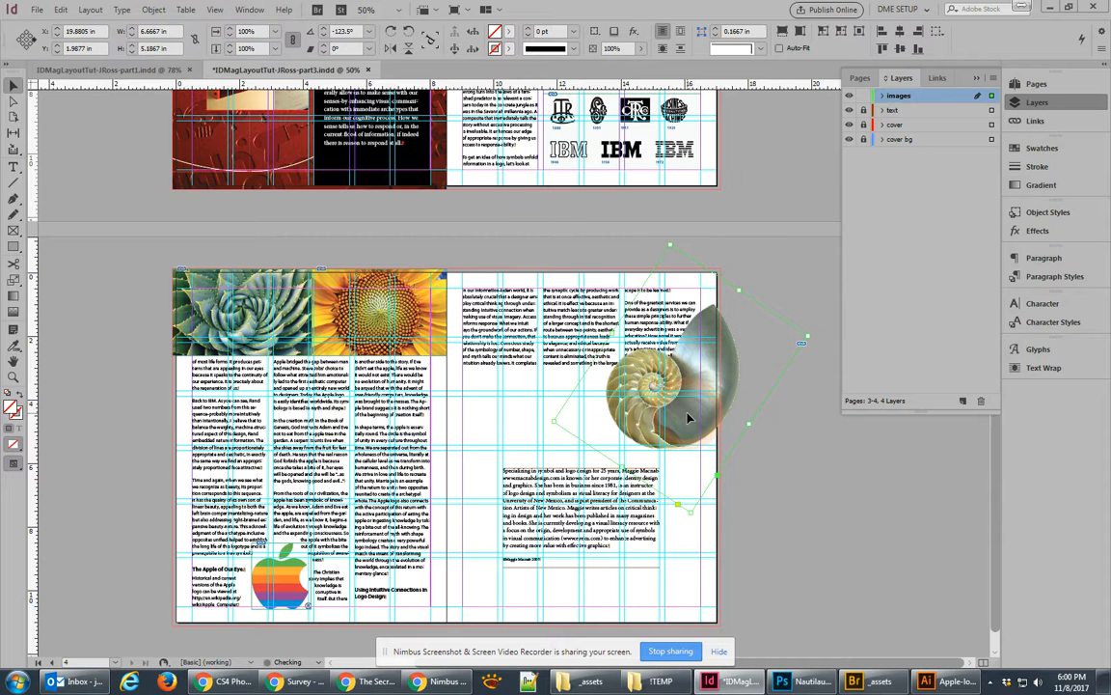
pyautogui.click(1036, 370)
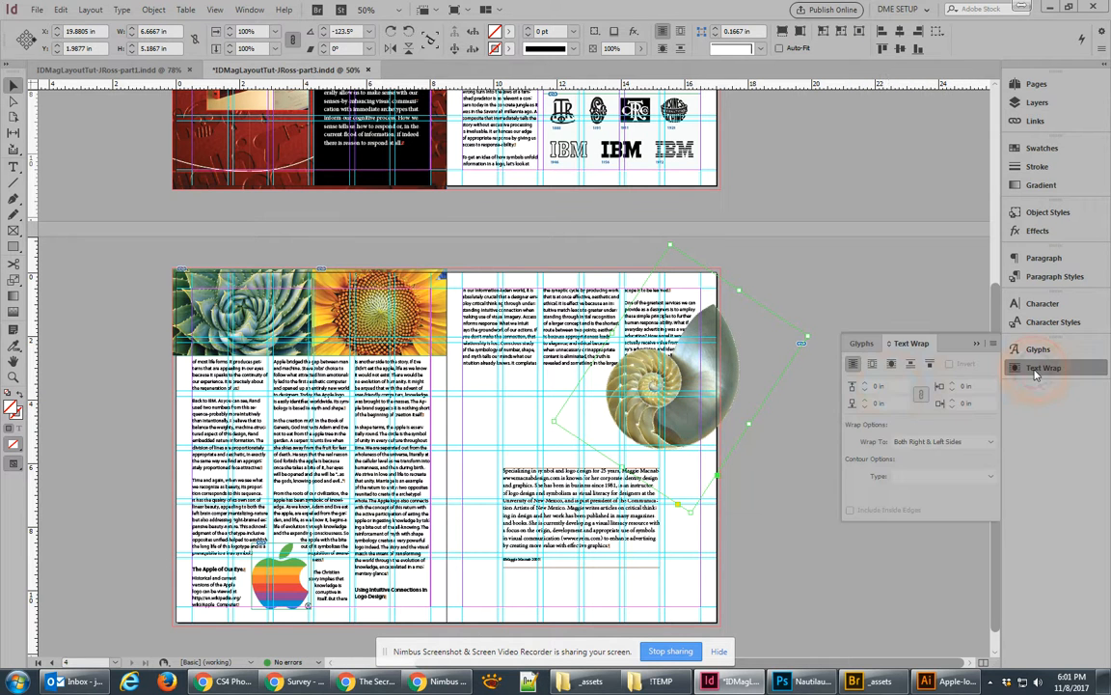
pyautogui.click(897, 364)
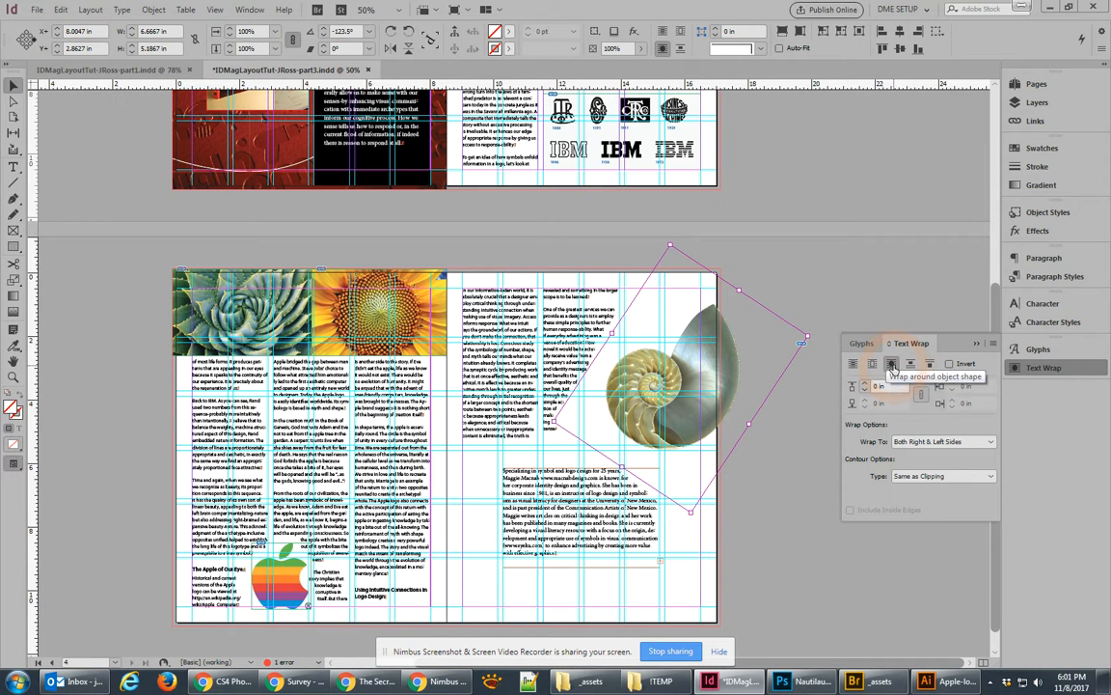
pyautogui.click(925, 477)
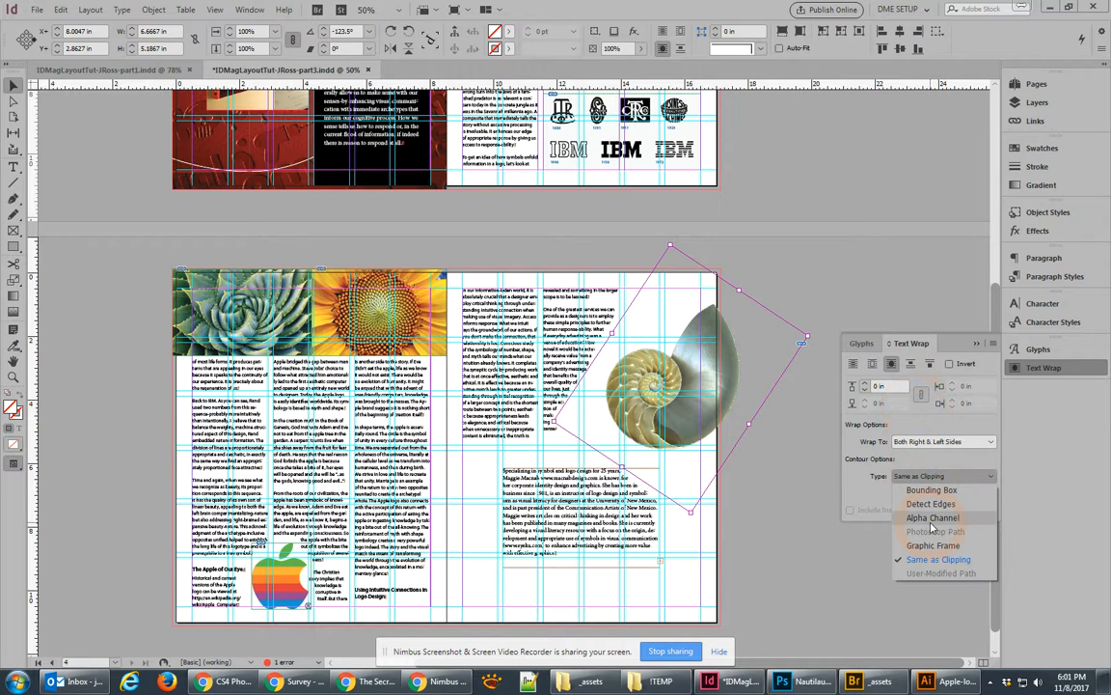
pyautogui.click(932, 518)
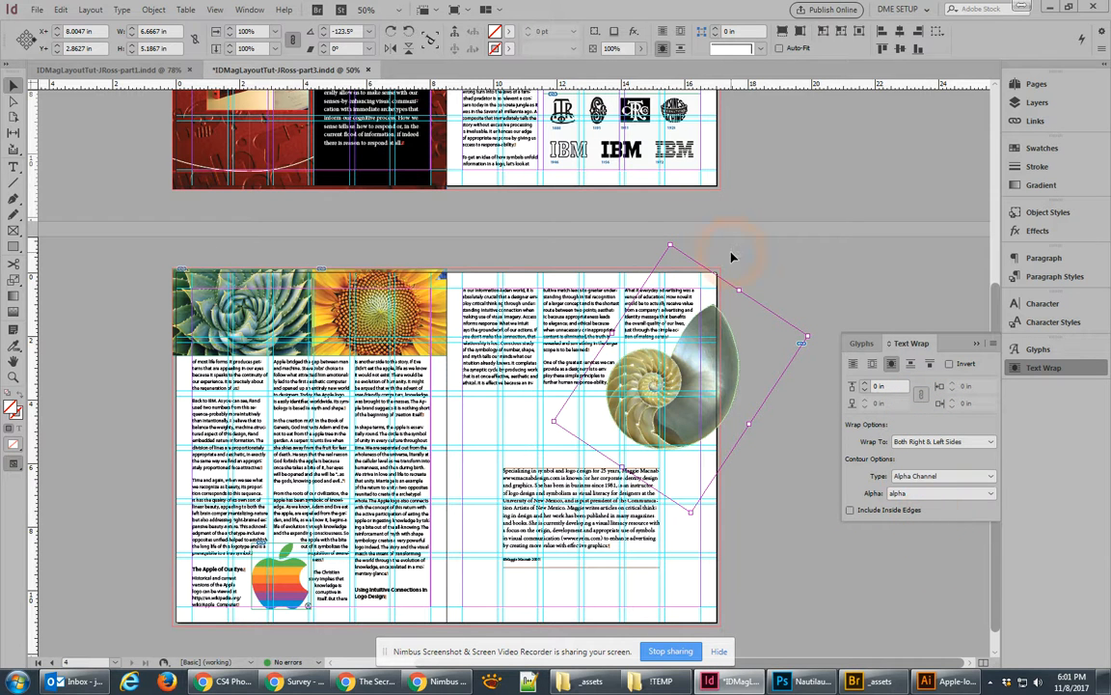
# Rotate the shell image within its frame to about -143.5° and set the text wrap offset to 0.125 in
pyautogui.moveTo(671, 242); pyautogui.dragTo(721, 249)
pyautogui.moveTo(684, 390); pyautogui.dragTo(685, 374)
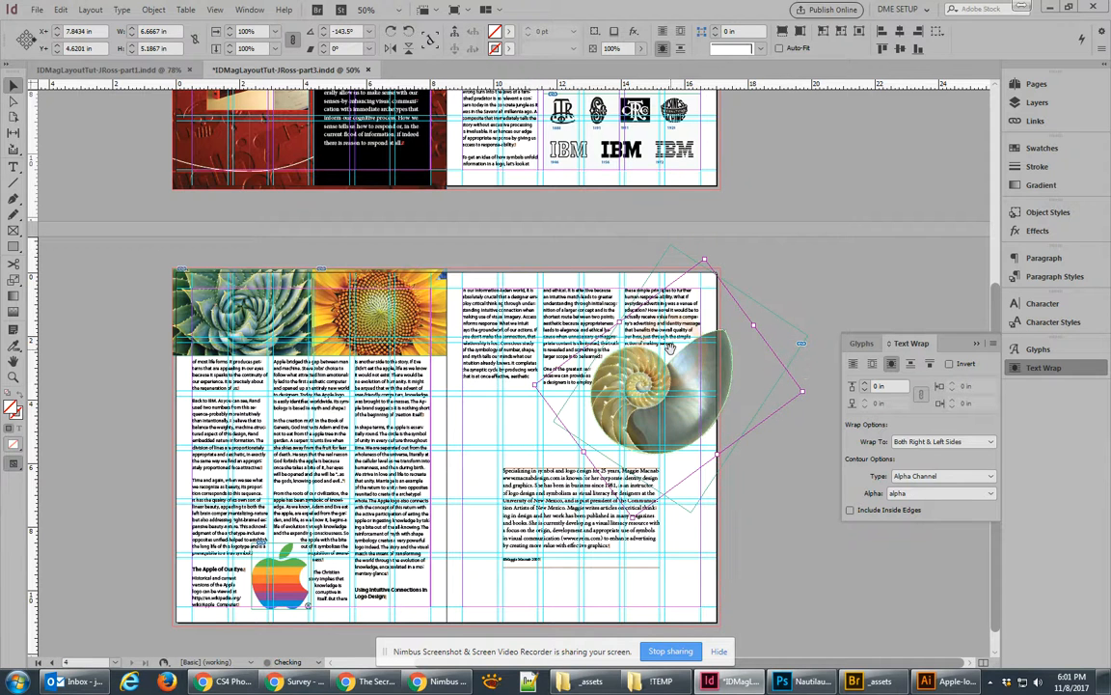
pyautogui.click(881, 386)
pyautogui.write('.125')
pyautogui.press('Return')
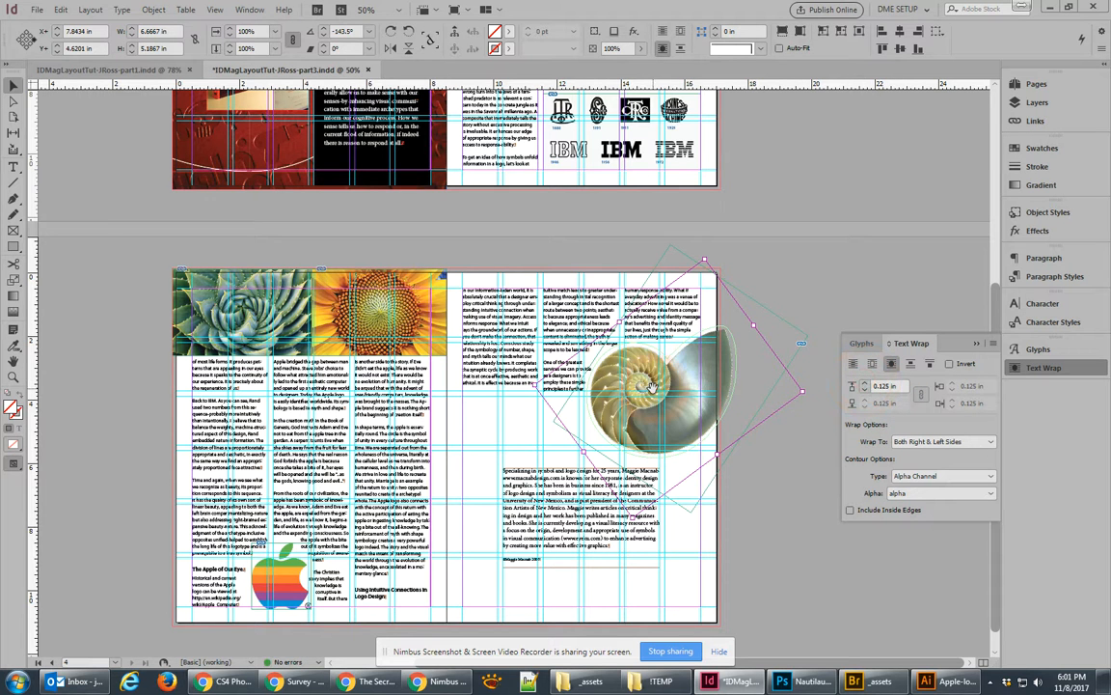
# Nudge the shell image slightly within its frame and check the text flow around it on page 4
pyautogui.scroll(3, 652, 386)
pyautogui.moveTo(722, 404)
pyautogui.mouseDown()
pyautogui.moveTo(720, 416)
pyautogui.moveTo(718, 399)
pyautogui.mouseUp()
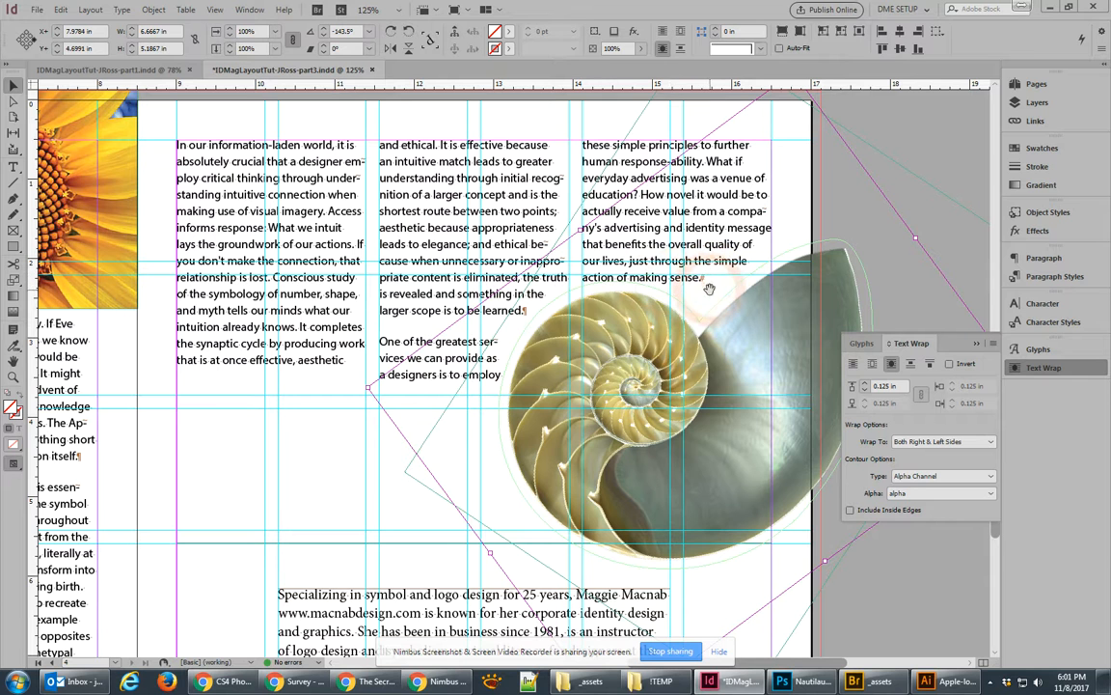
pyautogui.click(431, 511)
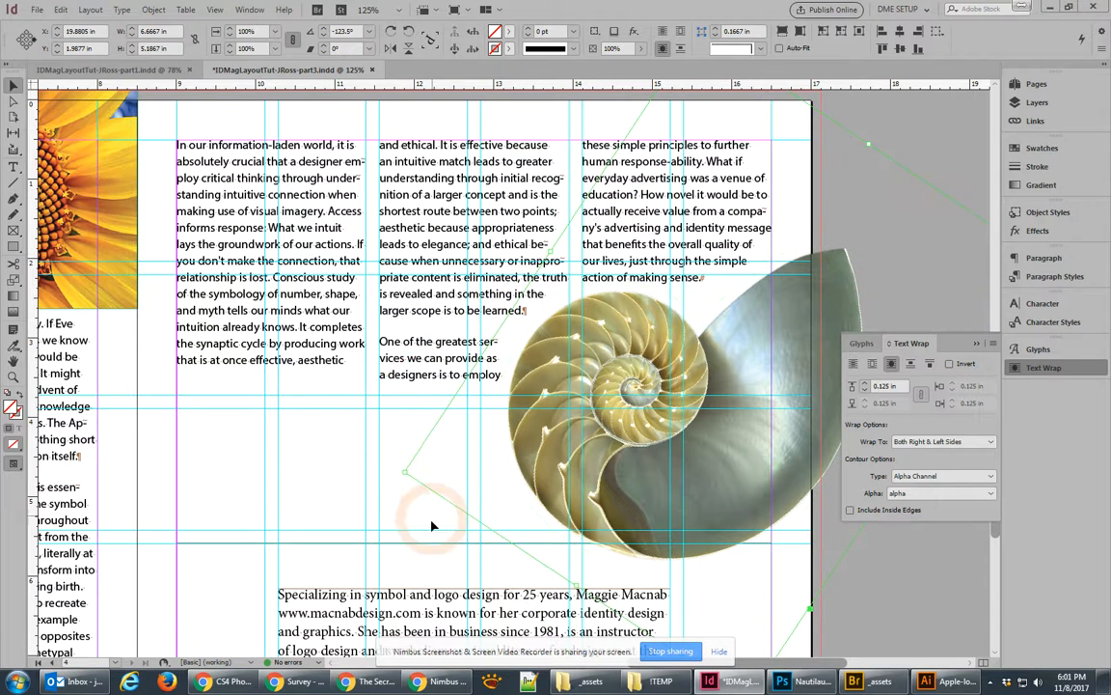
pyautogui.scroll(-5, 432, 525)
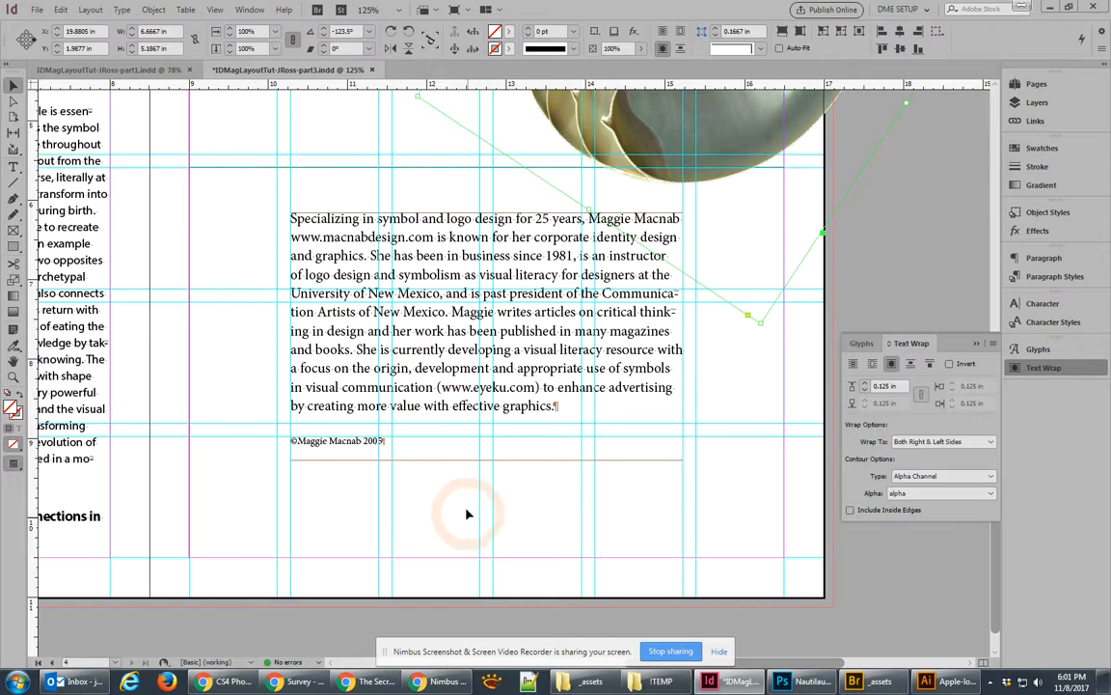
pyautogui.scroll(3, 467, 515)
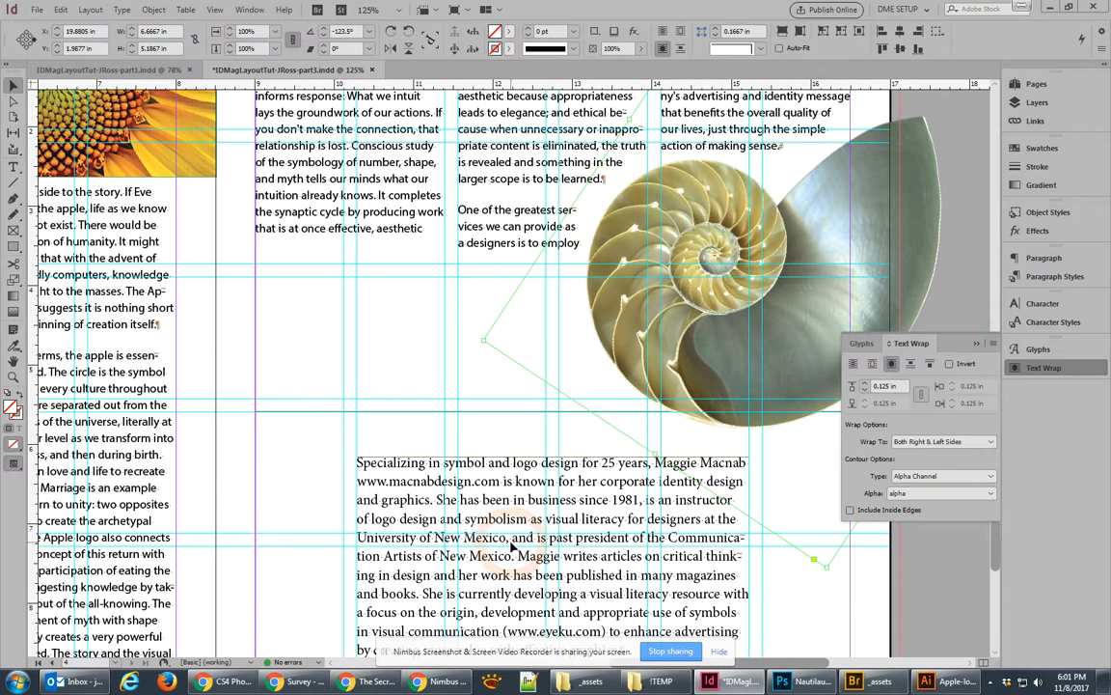
pyautogui.scroll(-3, 516, 504)
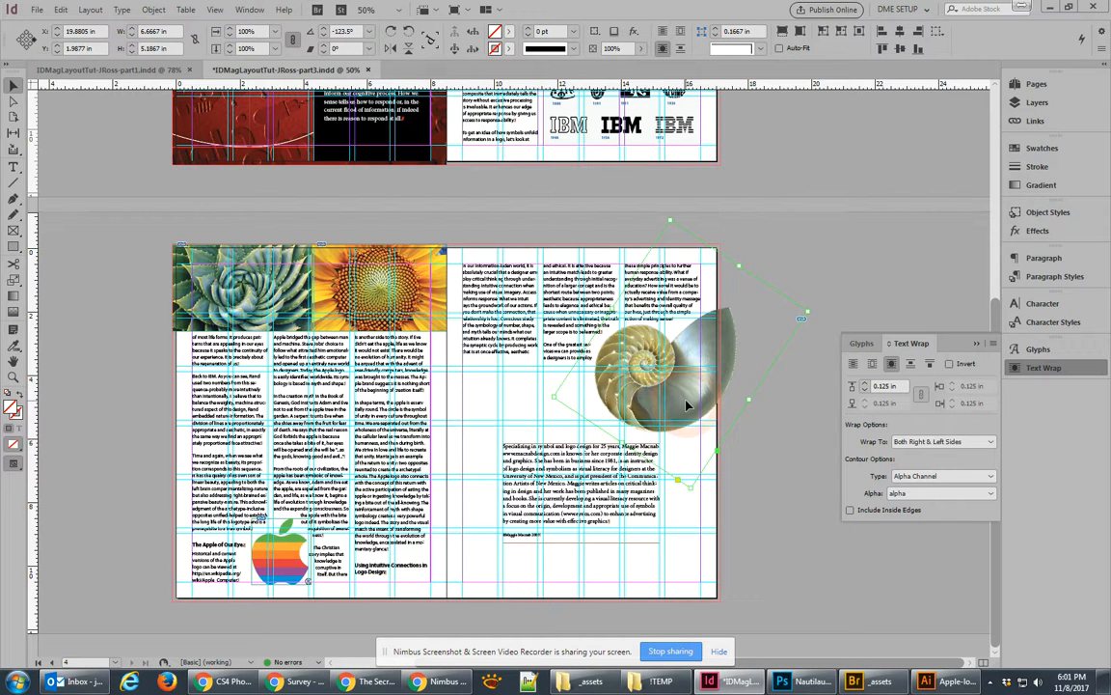
pyautogui.moveTo(512, 240); pyautogui.dragTo(576, 357)
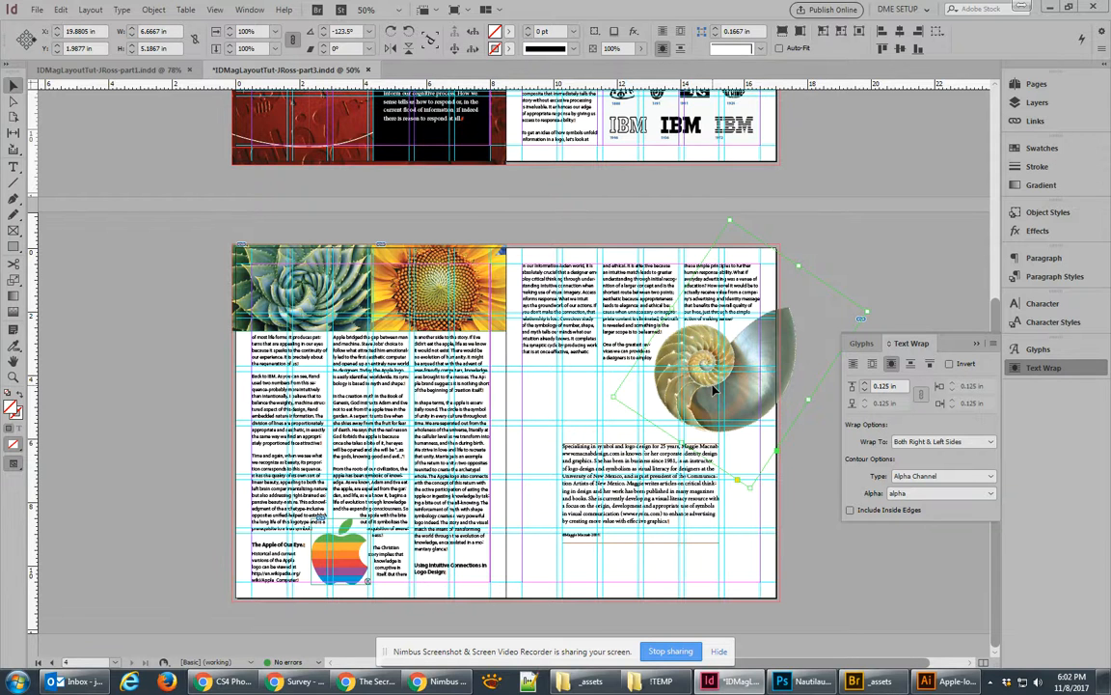
# Switch to Photoshop, convert the shell selection into a work path and check how closely it follows the edge
pyautogui.click(800, 681)
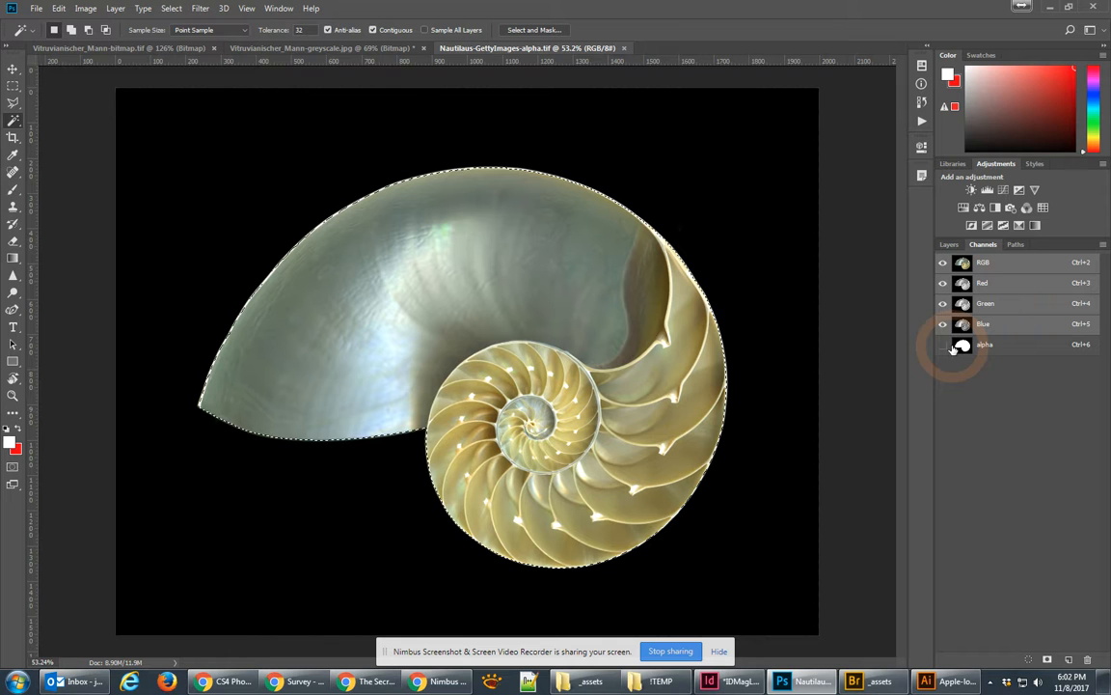
pyautogui.click(1015, 247)
pyautogui.click(1103, 245)
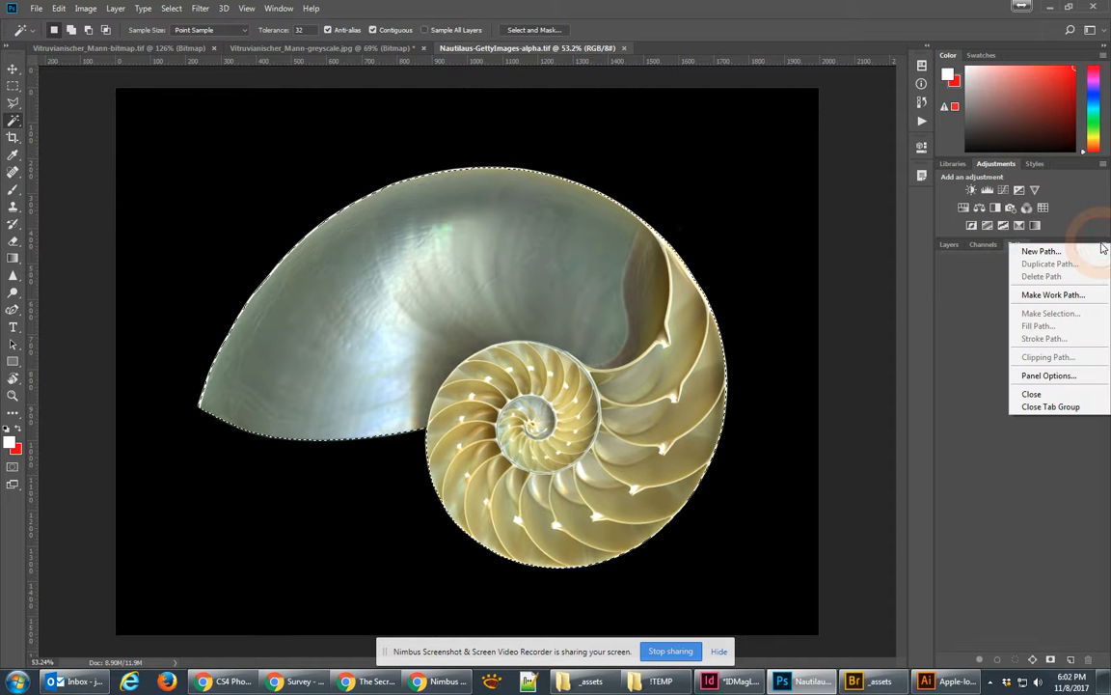
pyautogui.click(1071, 298)
pyautogui.click(618, 230)
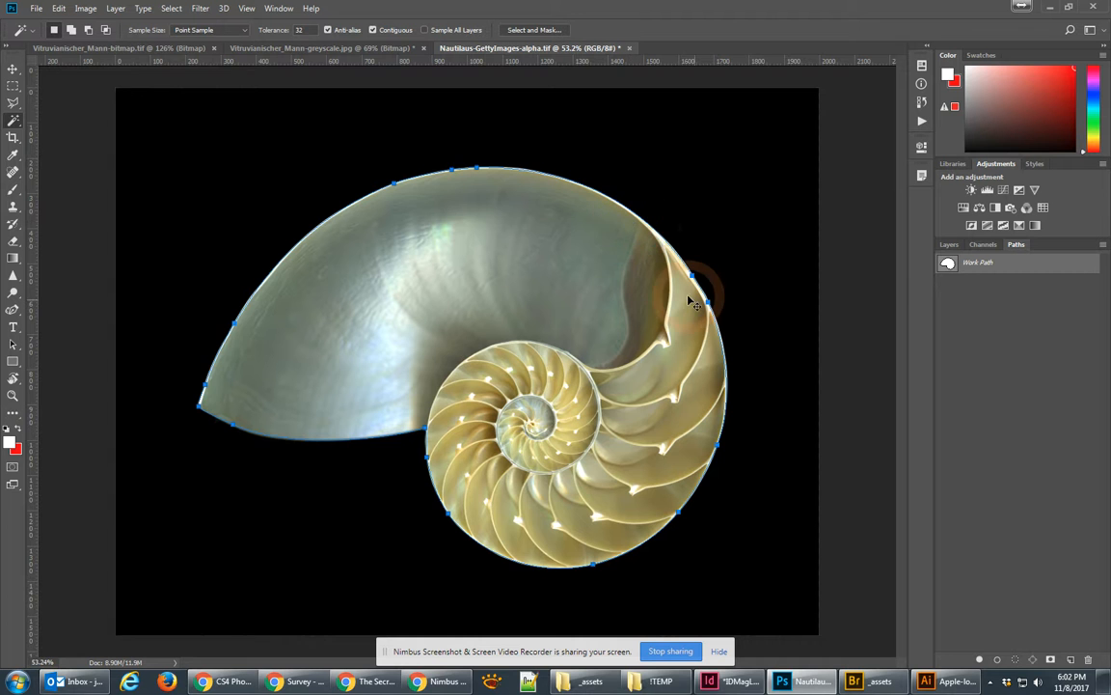
pyautogui.scroll(6, 682, 289)
pyautogui.scroll(2, 711, 337)
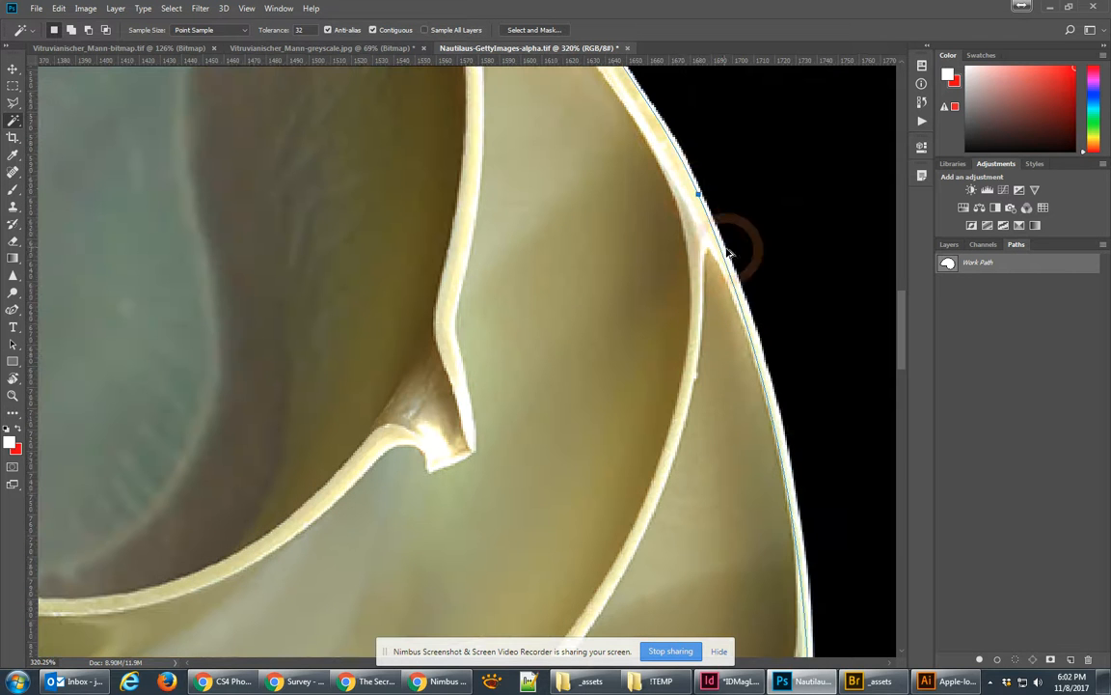
pyautogui.scroll(-8, 625, 461)
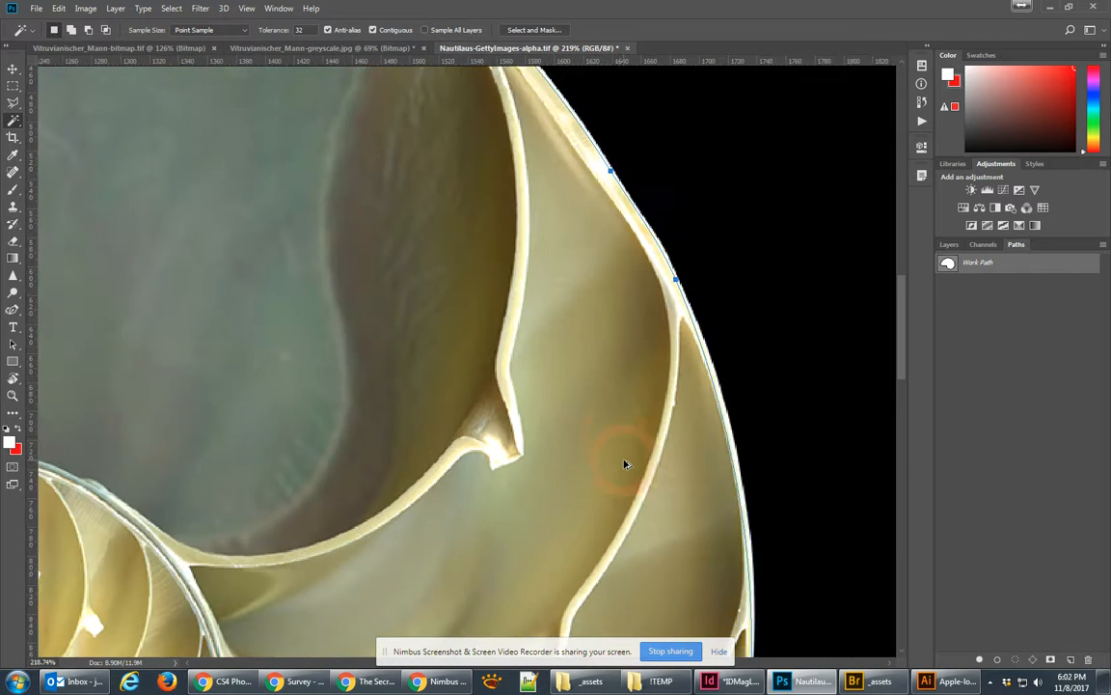
pyautogui.scroll(-3, 615, 440)
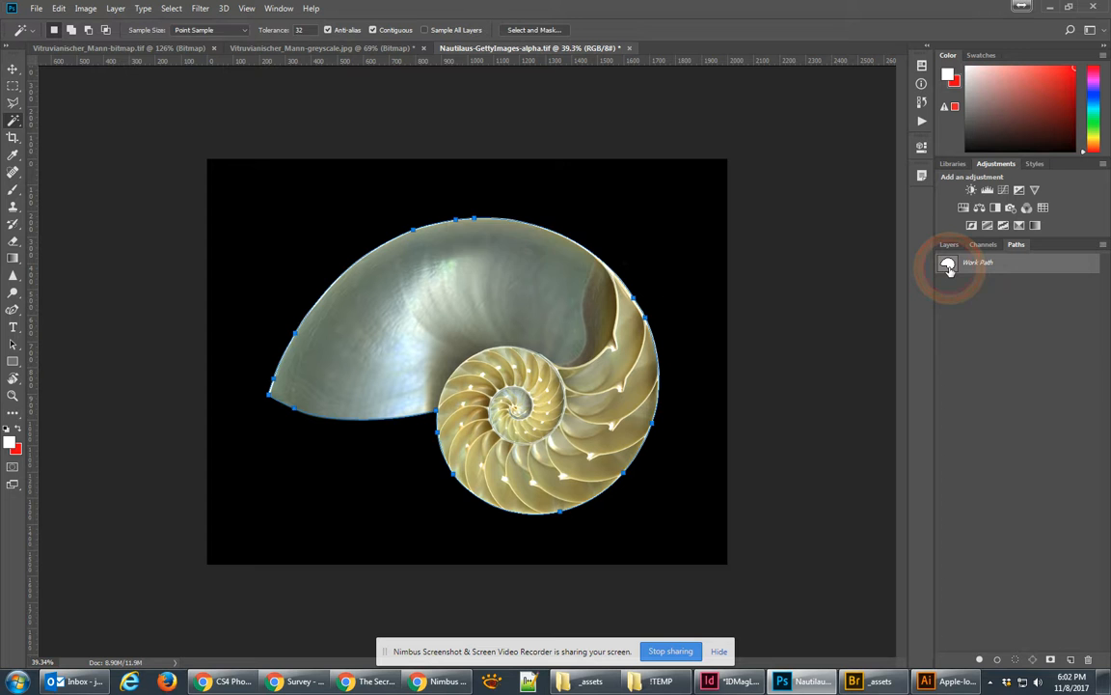
# Save the shell's work path as Path 1 and define it as the image's clipping path
pyautogui.doubleClick(949, 269)
pyautogui.click(634, 229)
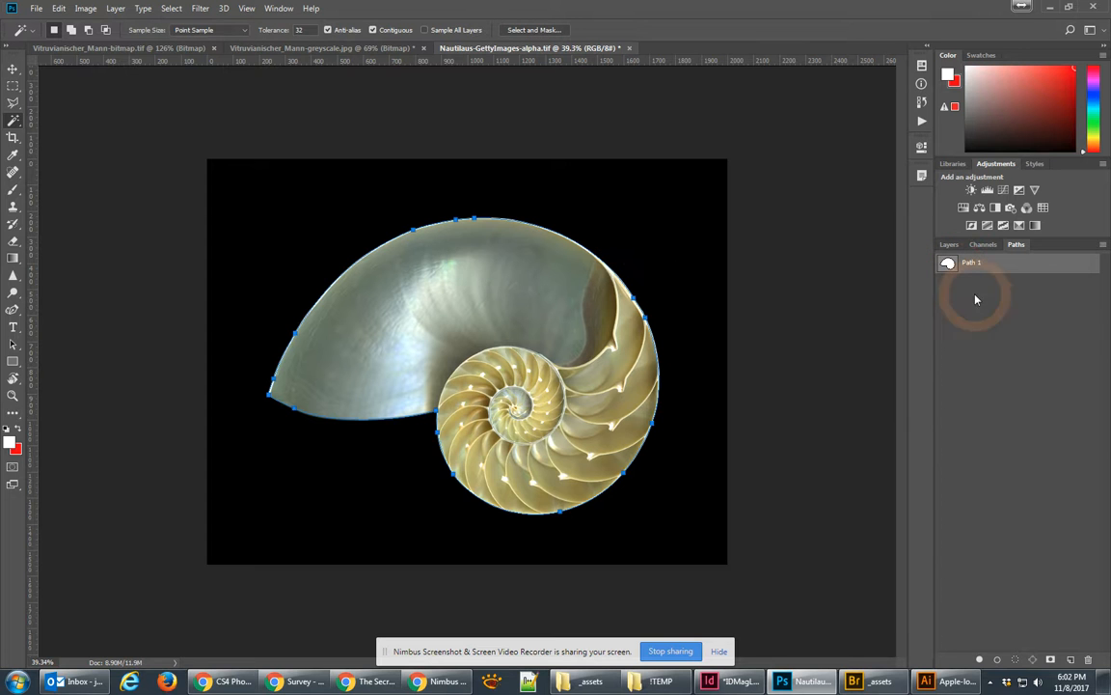
pyautogui.click(1102, 245)
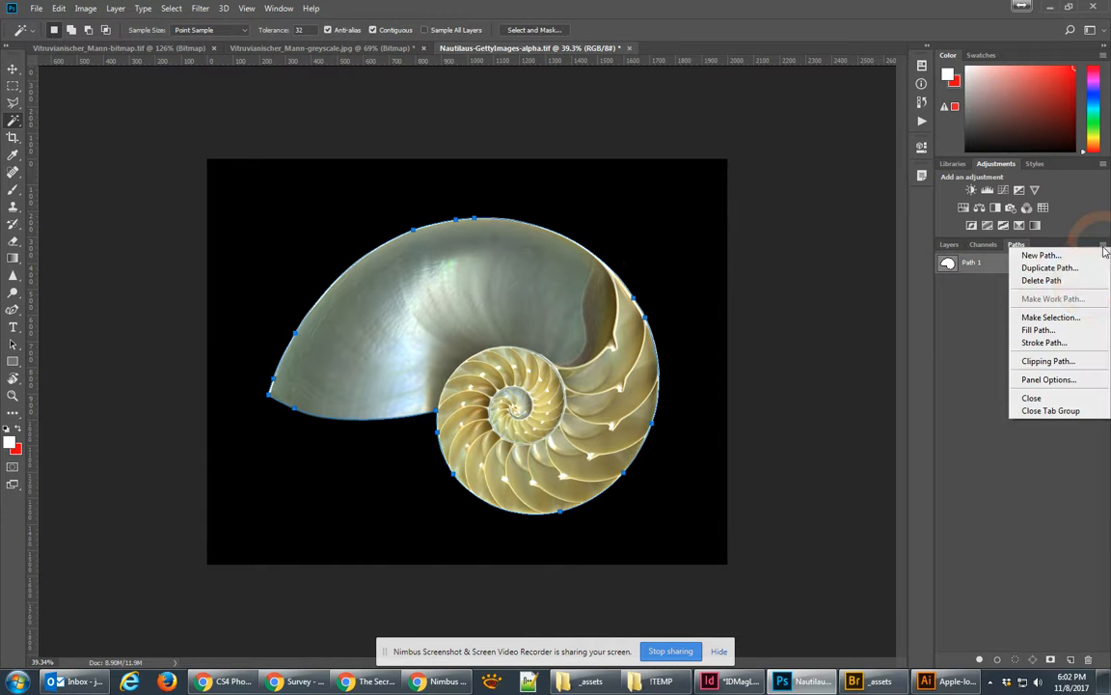
pyautogui.click(1072, 360)
pyautogui.click(649, 187)
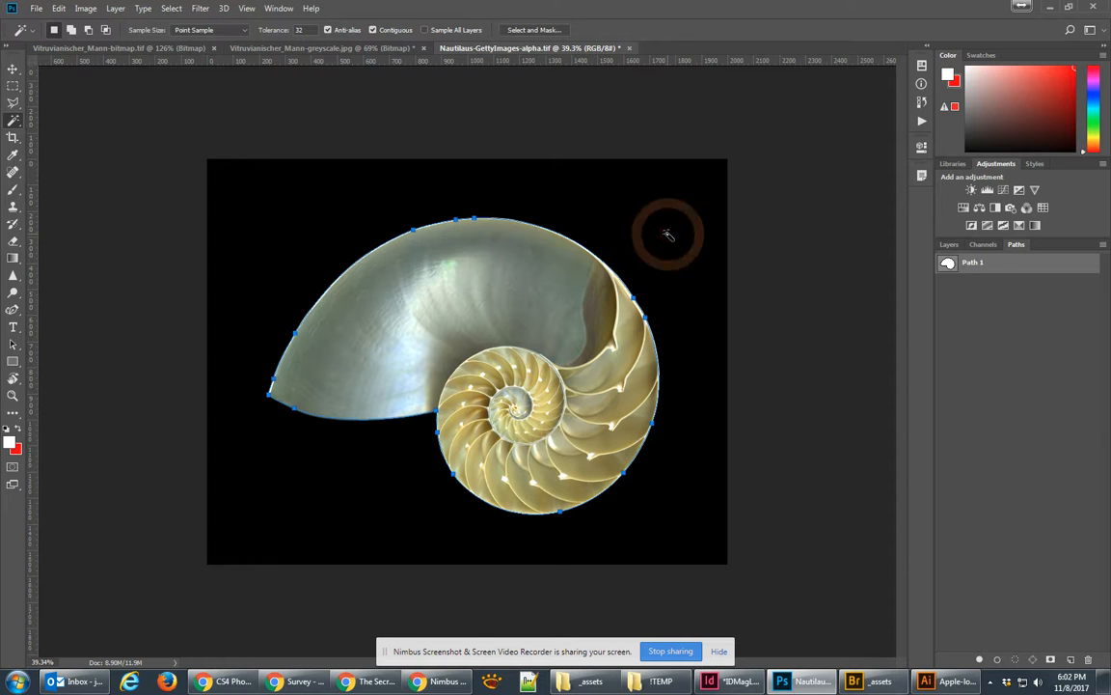
# Delete the alpha channel and save the image as Nautilaus-GettyImages-clipping path.tif in _assets with LZW compression
pyautogui.click(983, 244)
pyautogui.moveTo(965, 345); pyautogui.dragTo(1087, 659)
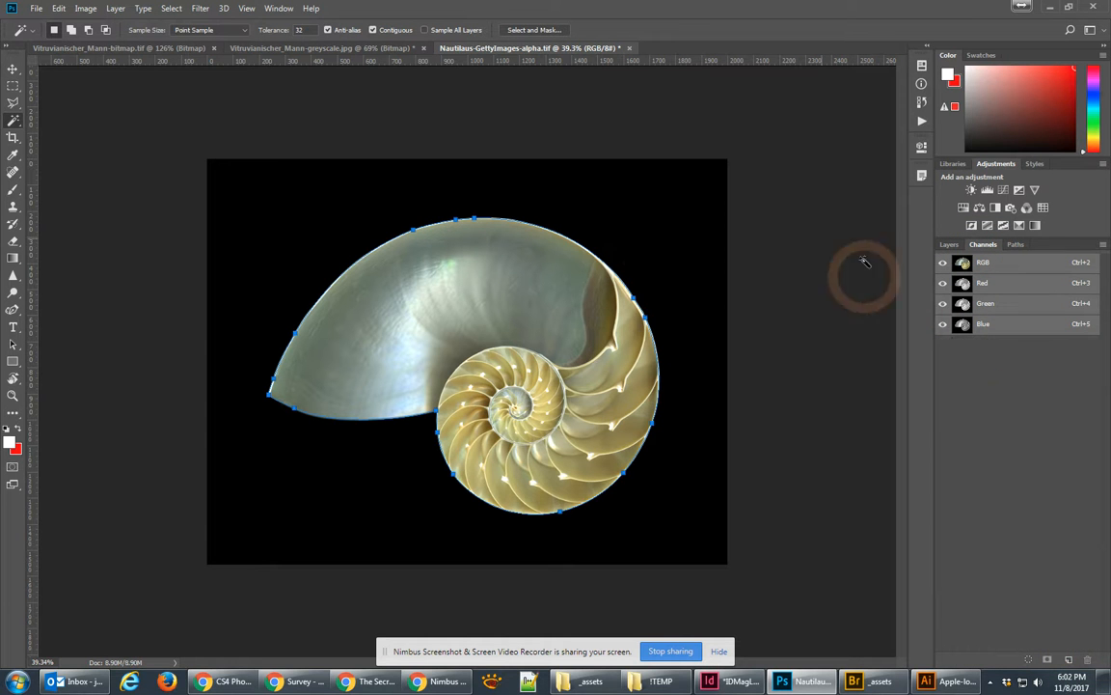
pyautogui.click(35, 7)
pyautogui.click(68, 157)
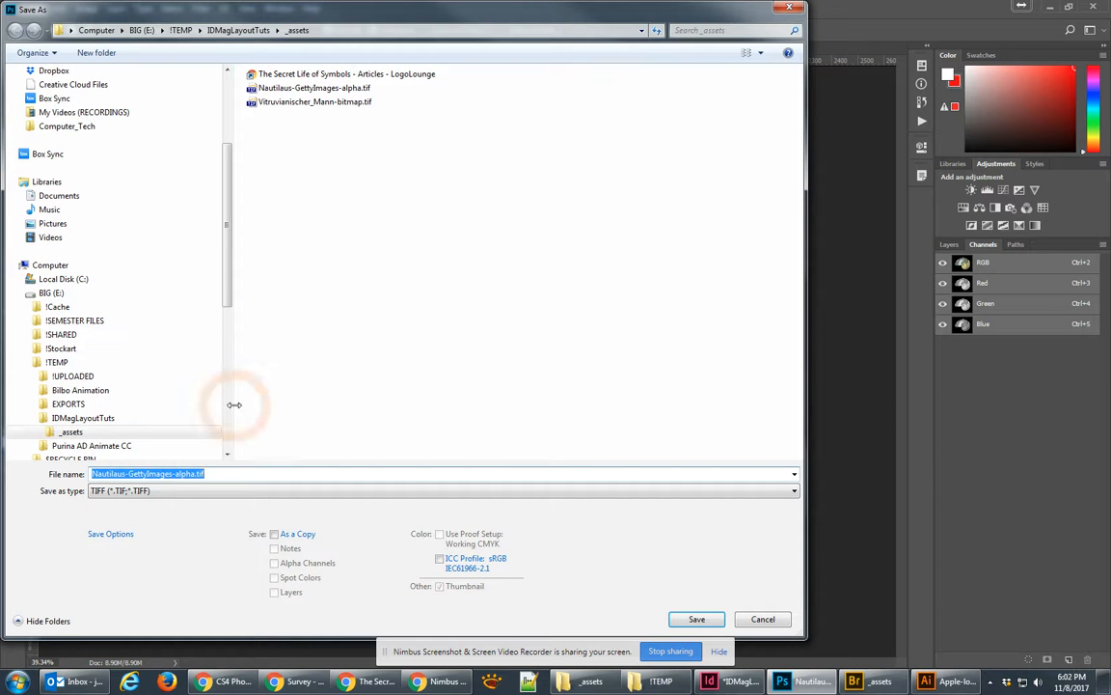
pyautogui.moveTo(177, 472); pyautogui.dragTo(439, 471)
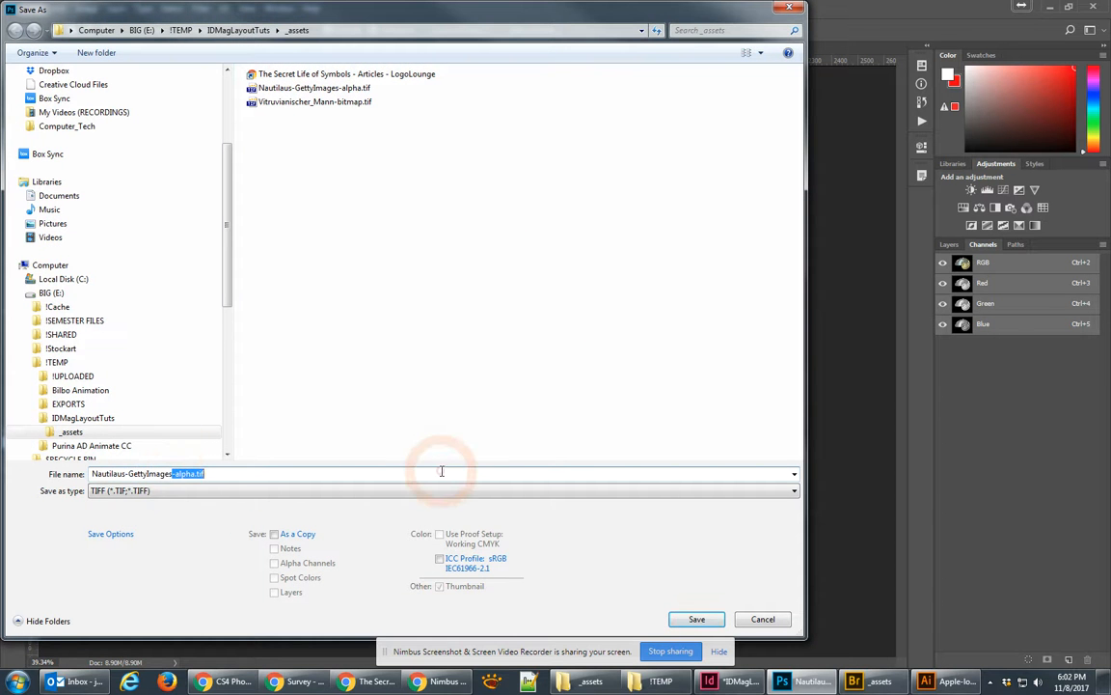
pyautogui.press('BackSpace')
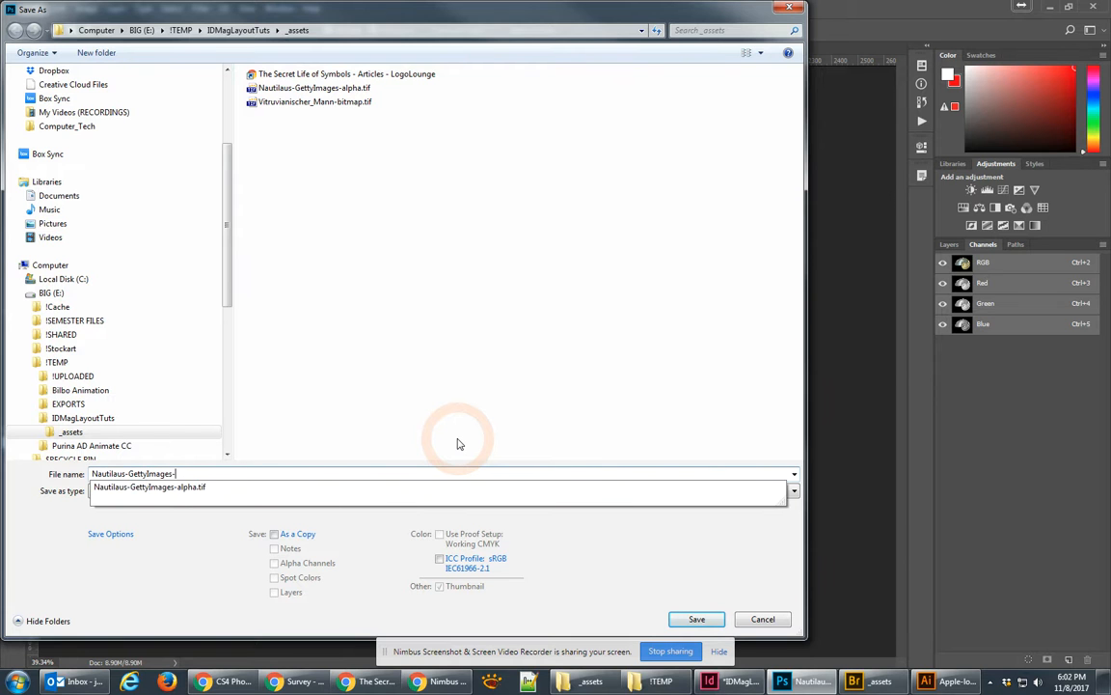
pyautogui.write('clipping path')
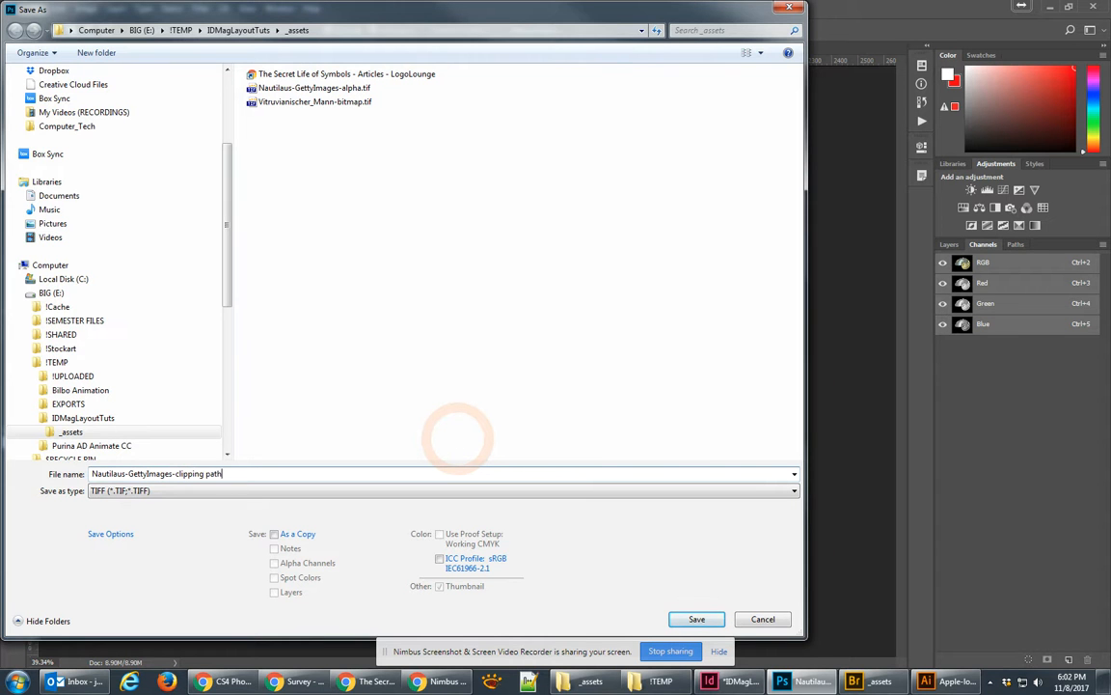
pyautogui.press('Return')
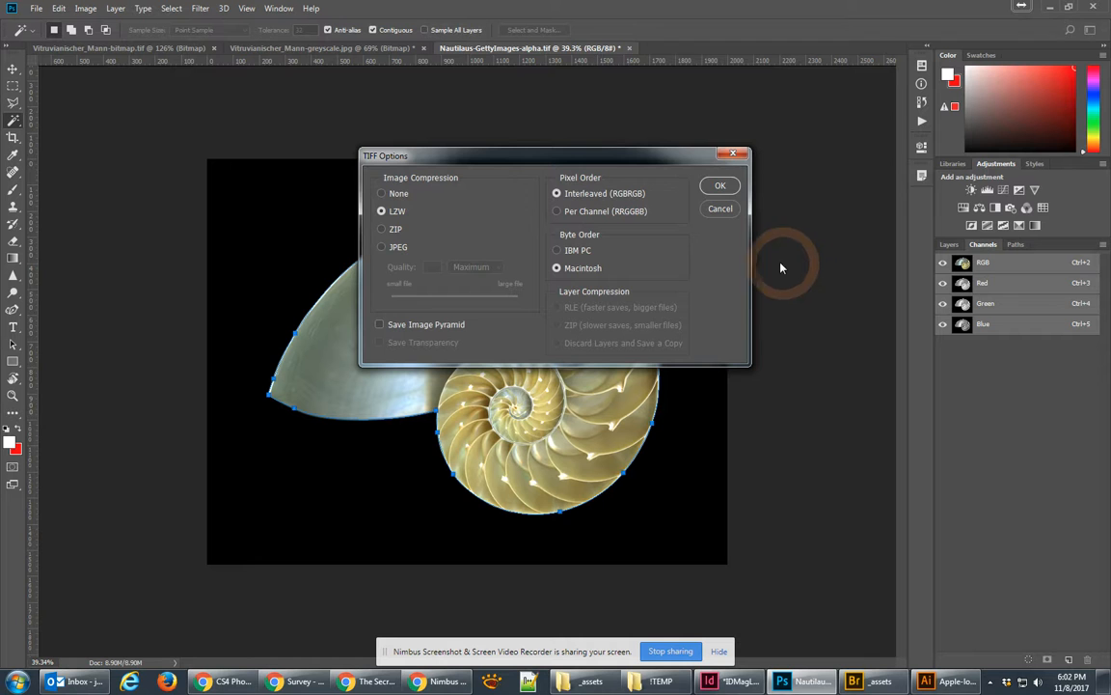
pyautogui.click(721, 188)
# Bring Nautilaus-GettyImages-clipping path.tif from Bridge into the InDesign layout, placing it across the lower inner edge of page 4
pyautogui.click(1053, 9)
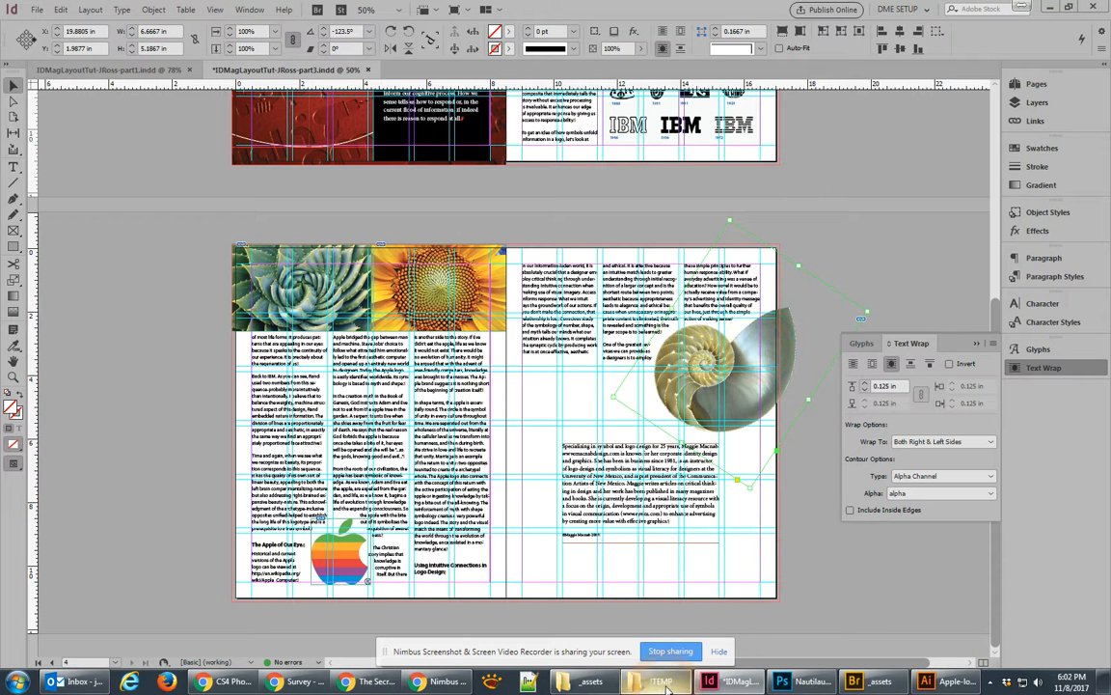
pyautogui.click(853, 681)
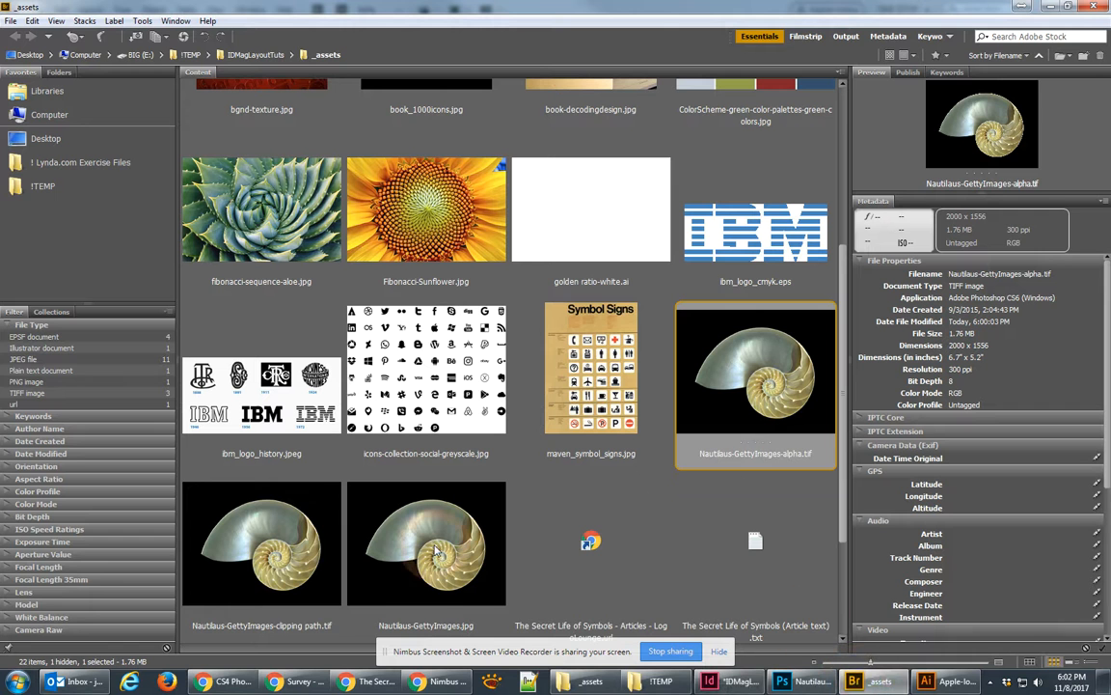
pyautogui.click(302, 569)
pyautogui.moveTo(302, 569); pyautogui.dragTo(494, 474)
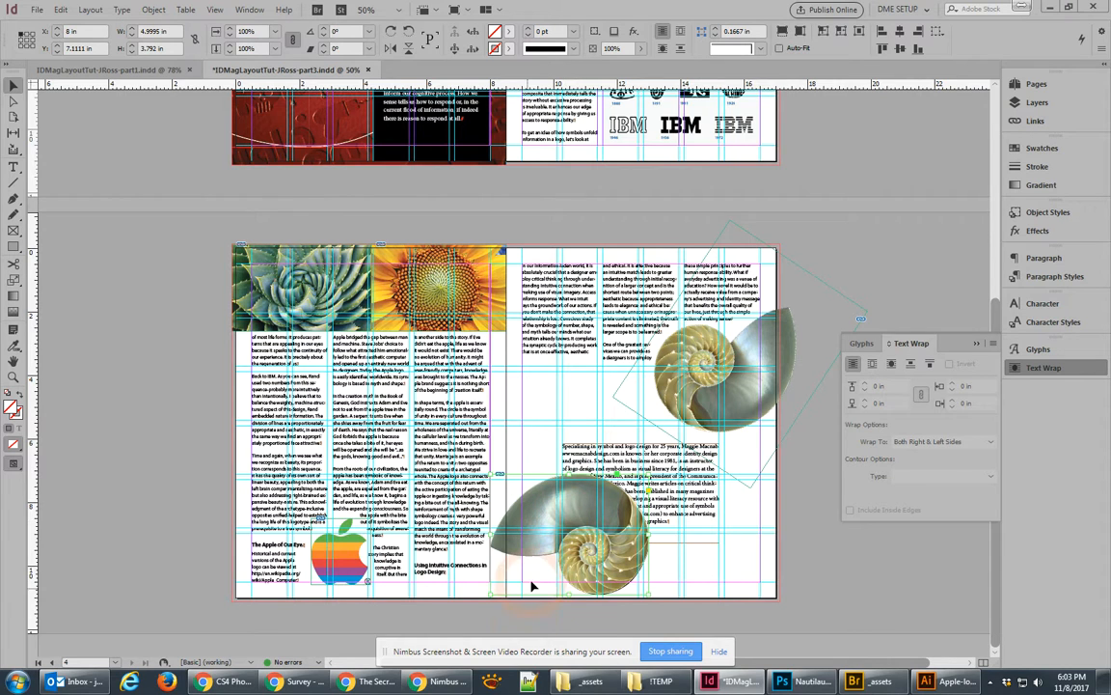
# Examine the clipped edge of the newly placed shell up close and delete that copy from the layout
pyautogui.scroll(2, 566, 560)
pyautogui.scroll(8, 565, 559)
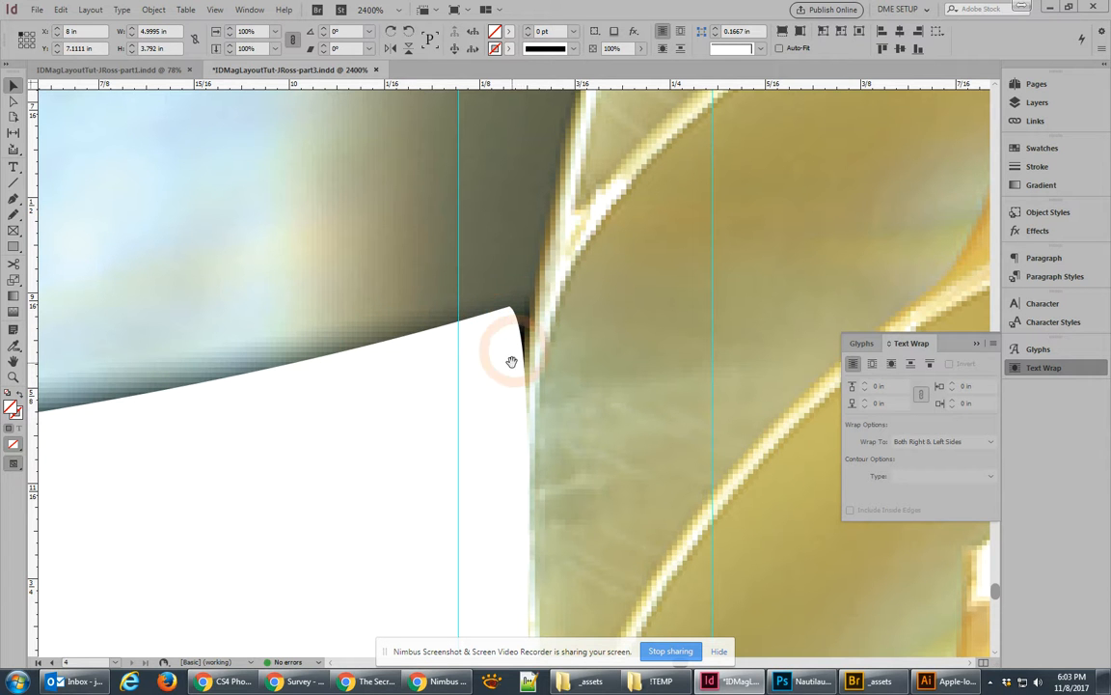
pyautogui.scroll(-8, 516, 403)
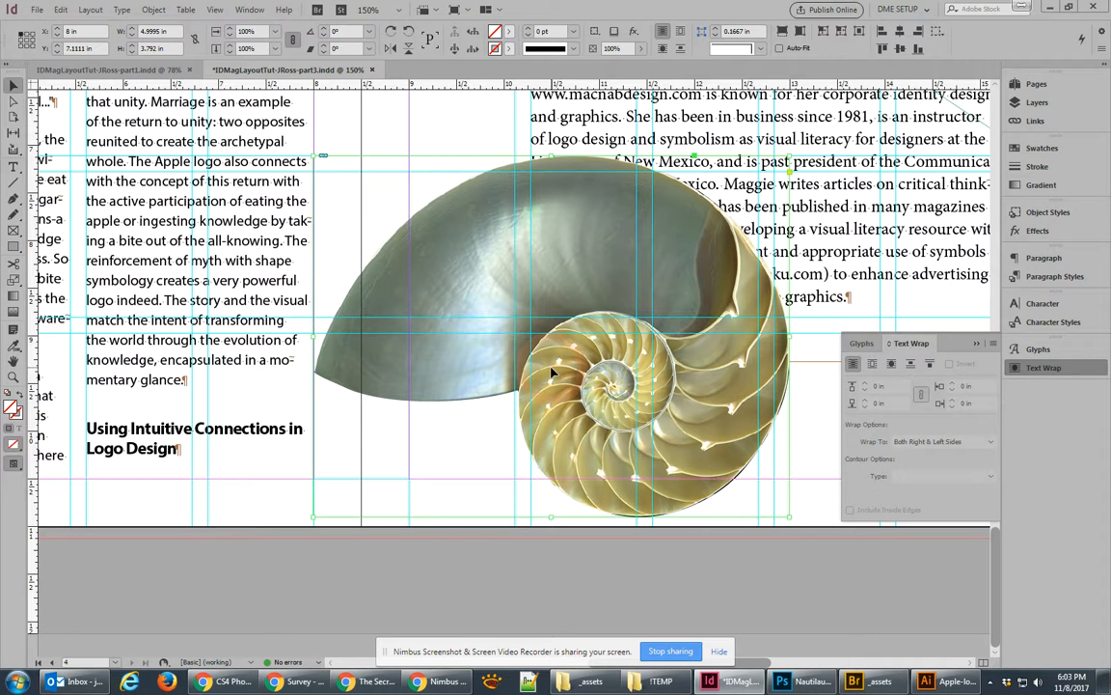
pyautogui.press('Delete')
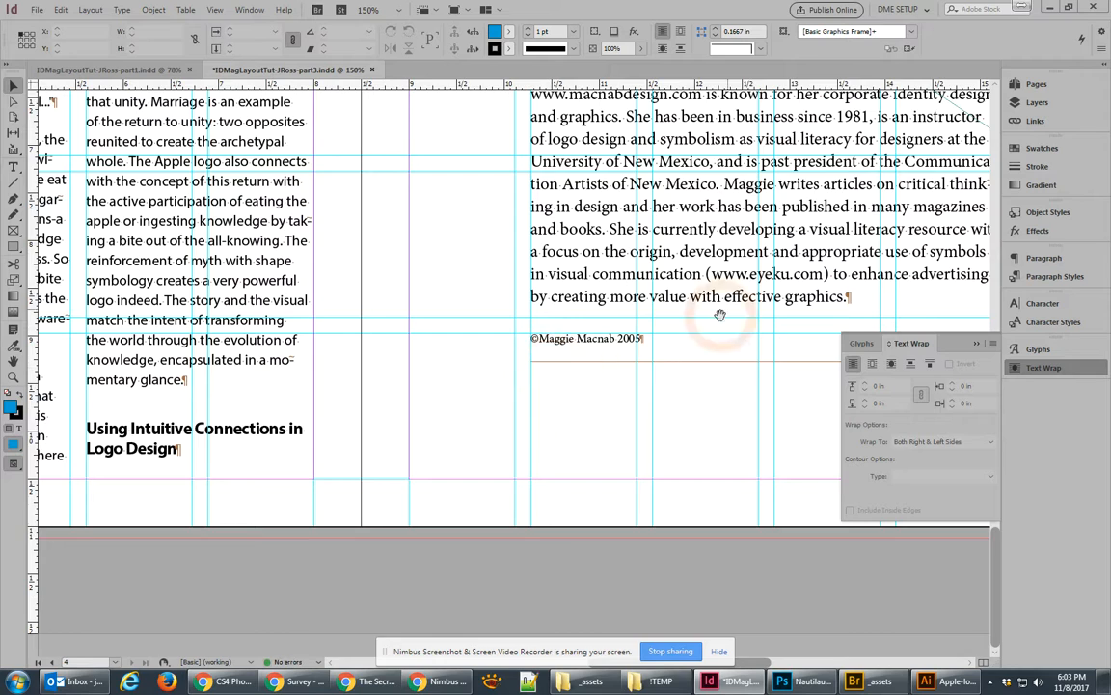
# Examine the soft lower edge of the alpha-channel nautilus shell up close on page 4, comparing it with the clipping-path cut-out, and review the whole spread
pyautogui.moveTo(772, 143); pyautogui.dragTo(656, 359)
pyautogui.hotkey('ctrl', 'z')
pyautogui.scroll(8, 681, 386)
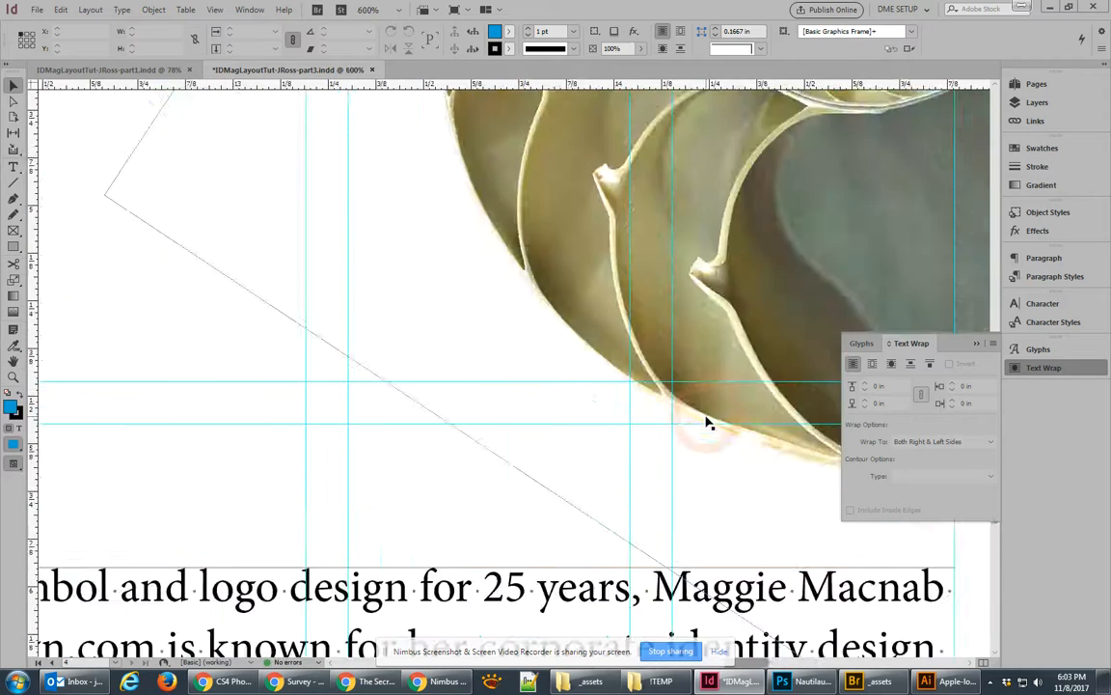
pyautogui.scroll(-4, 712, 455)
pyautogui.scroll(3, 702, 464)
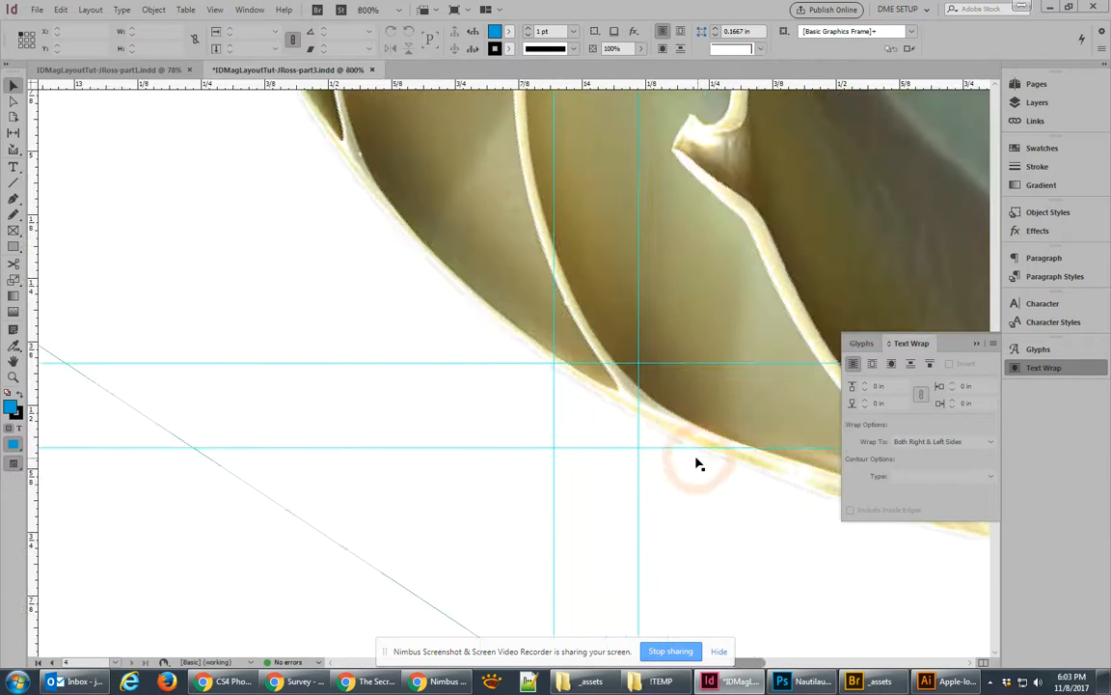
pyautogui.scroll(4, 632, 421)
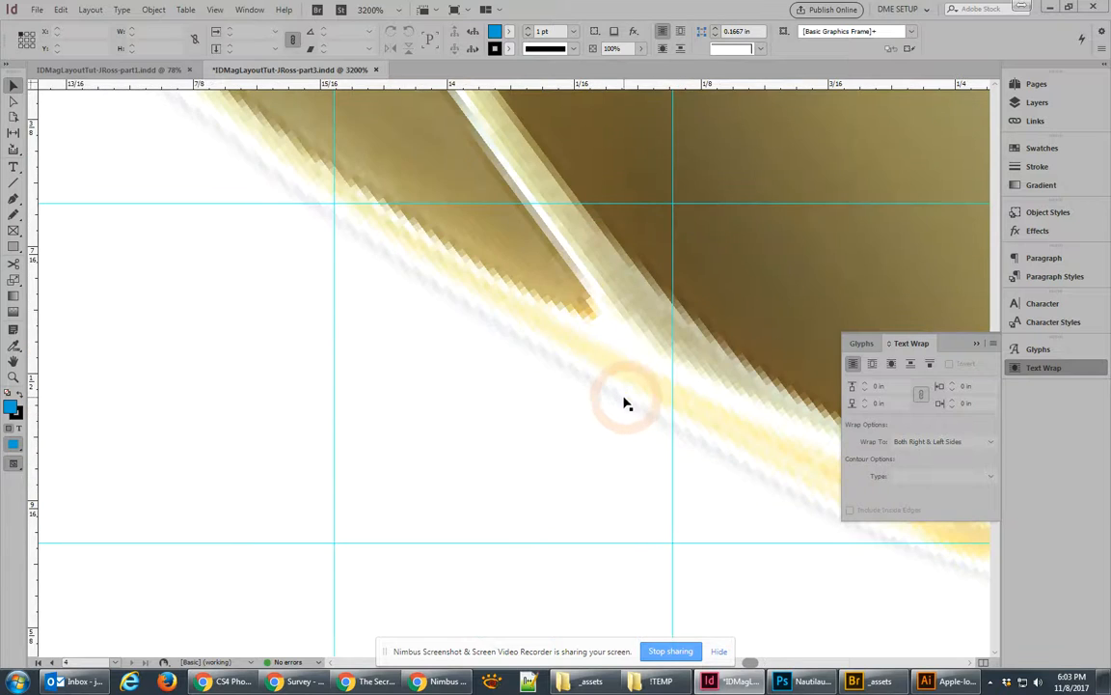
pyautogui.scroll(-2, 515, 358)
pyautogui.scroll(-7, 514, 358)
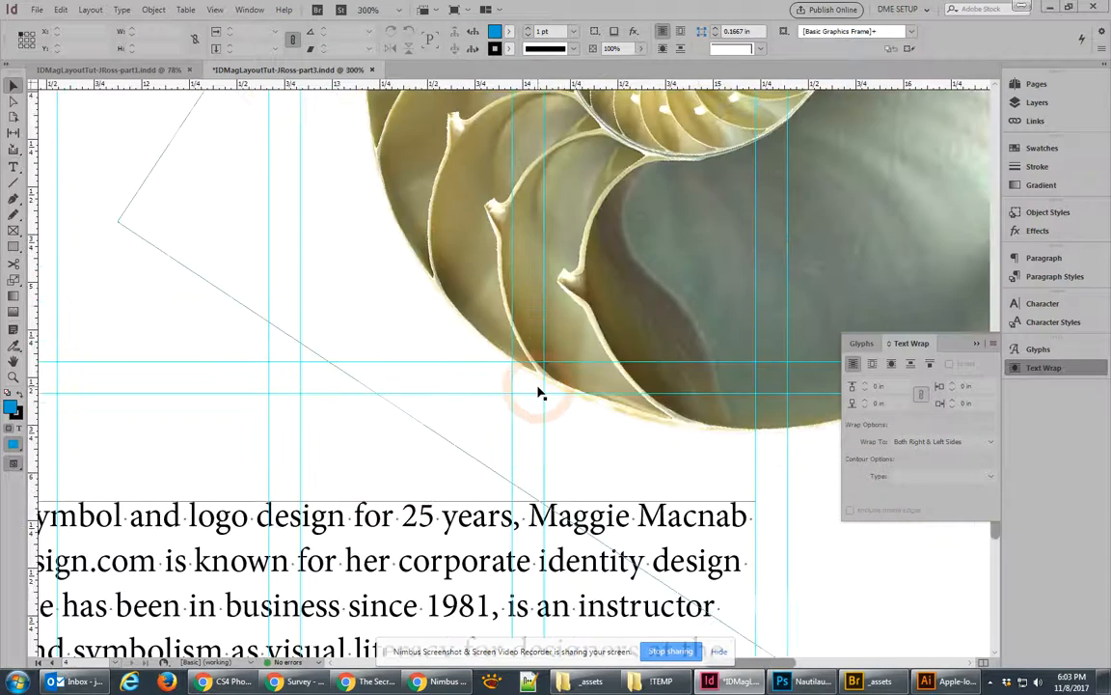
pyautogui.scroll(-3, 378, 436)
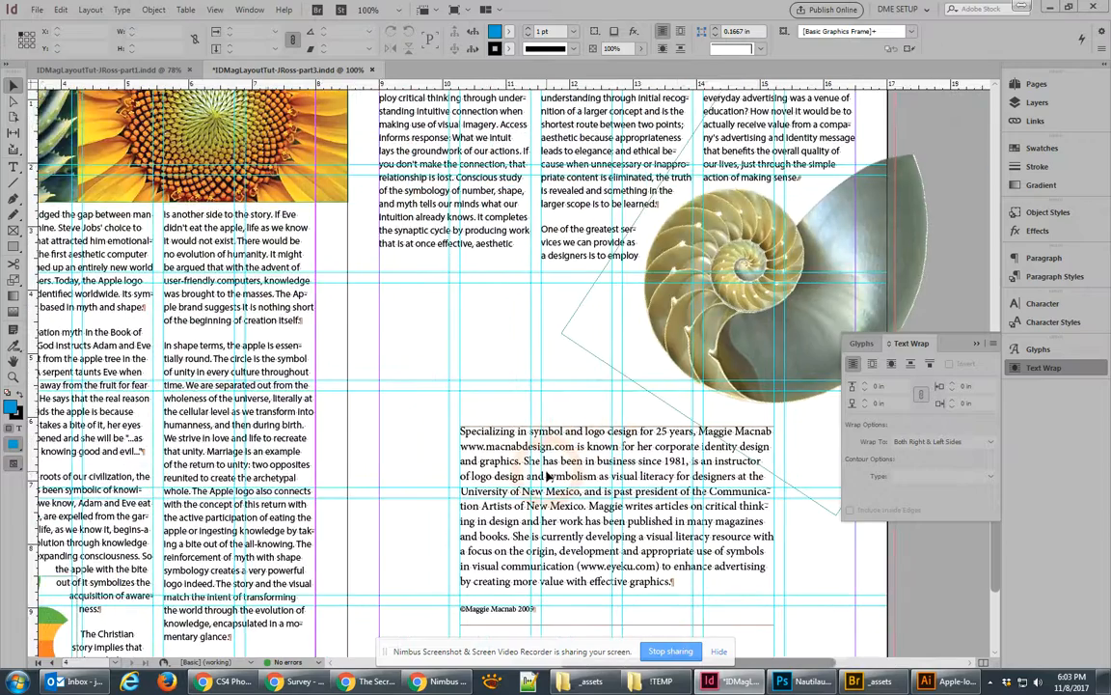
pyautogui.scroll(-1, 547, 478)
pyautogui.moveTo(461, 536); pyautogui.dragTo(529, 454)
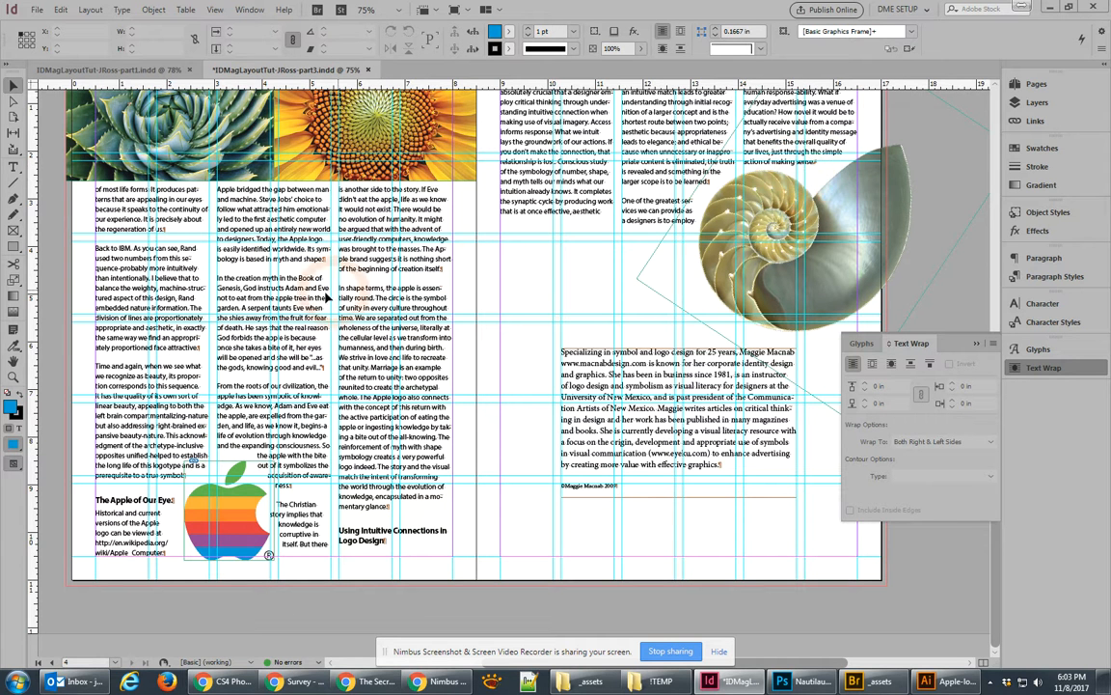
pyautogui.click(712, 311)
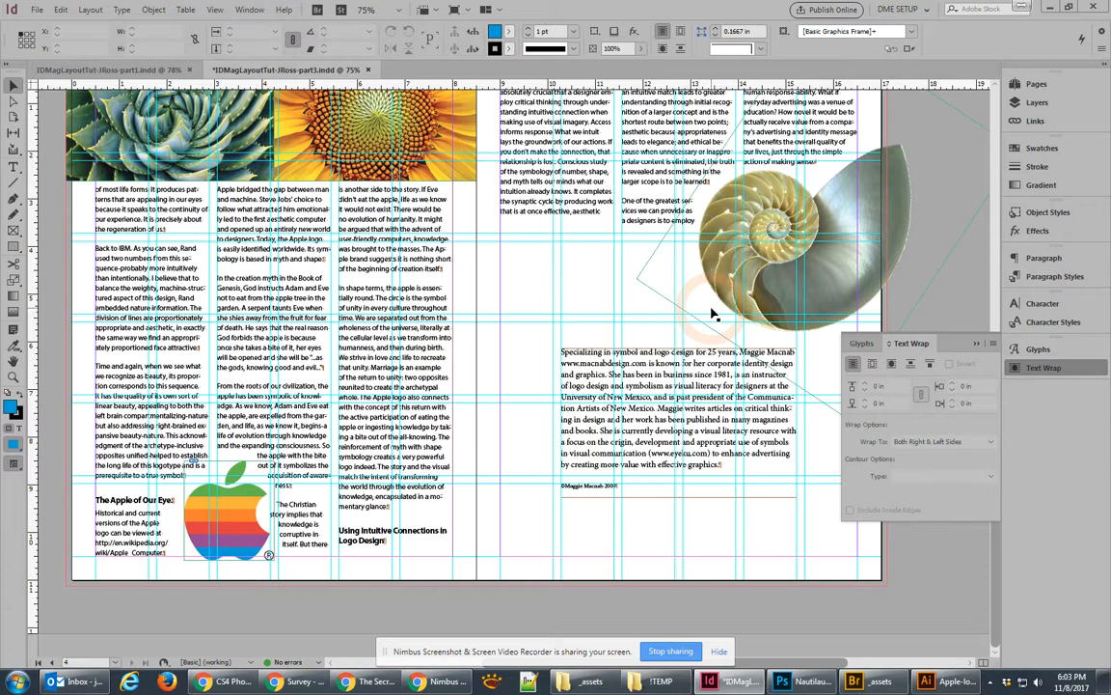